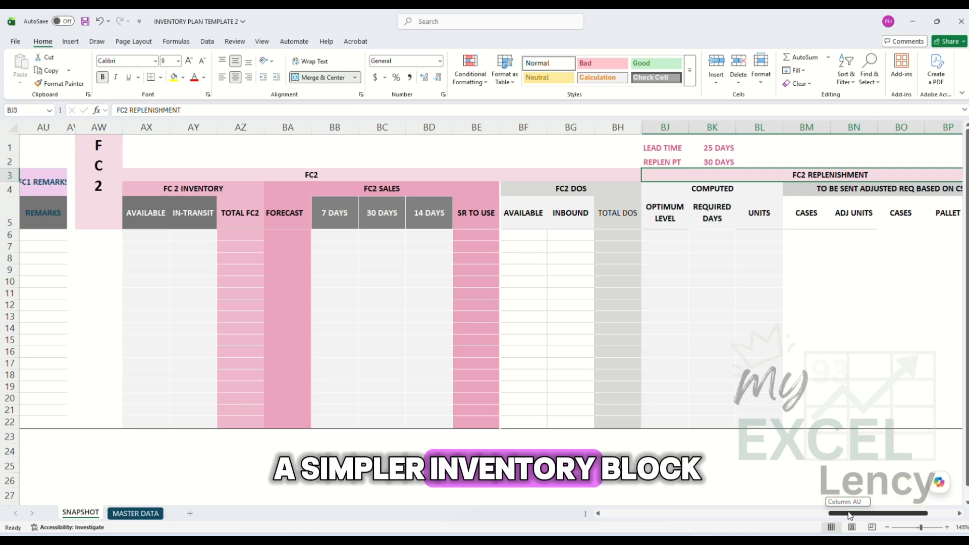
- Compare the FC1 inventory headings for reserved and inbound stock with FC2's available, in-transit and total columns on the SNAPSHOT sheet
drag(850, 515, 685, 513)
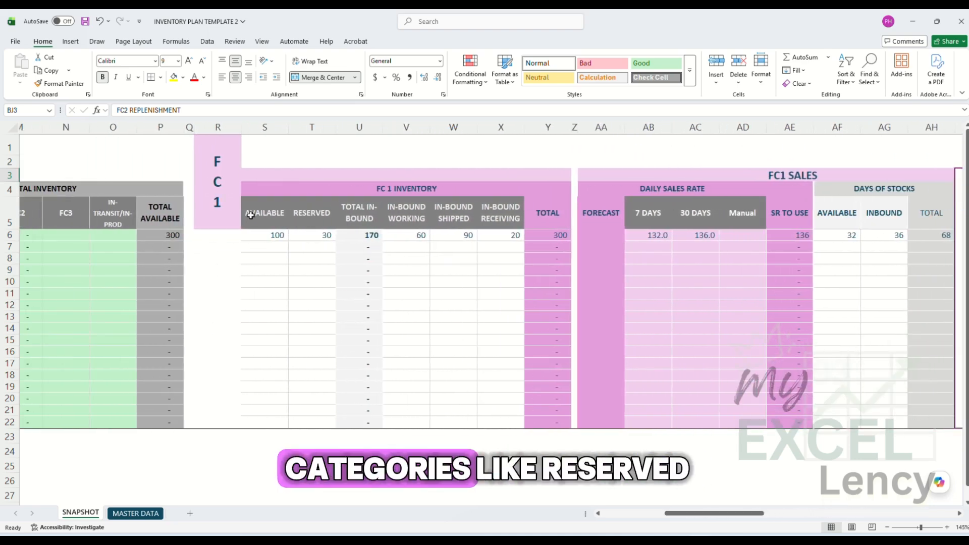
click(311, 215)
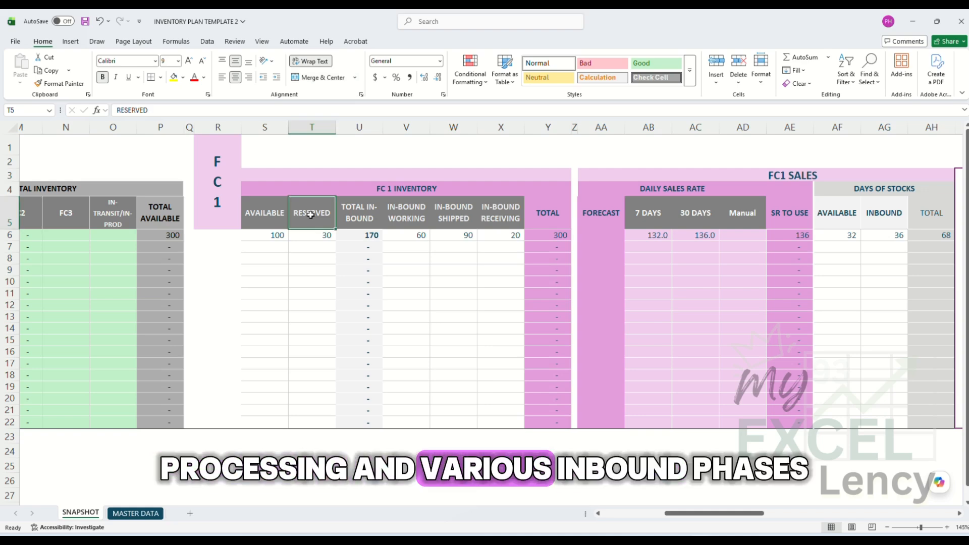
click(406, 212)
click(454, 213)
click(497, 212)
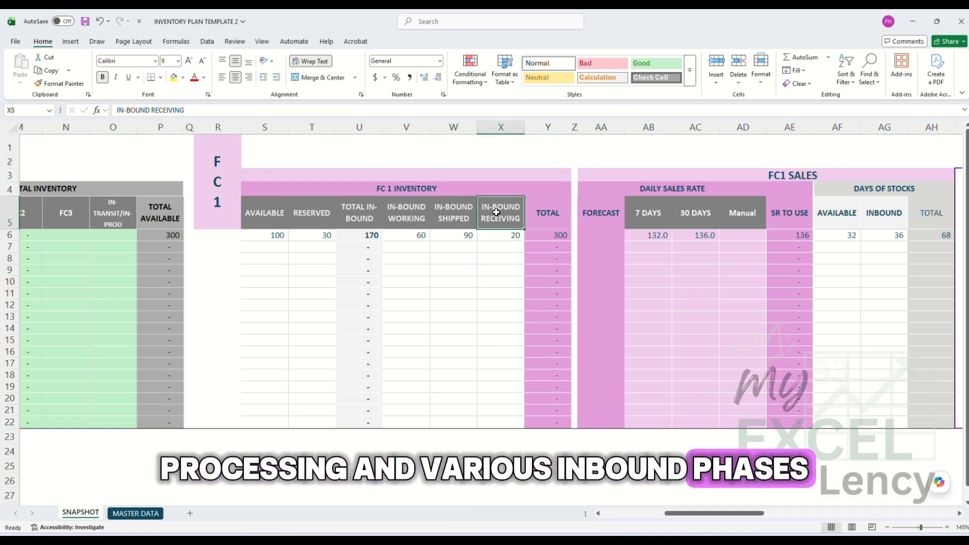
drag(700, 513, 866, 530)
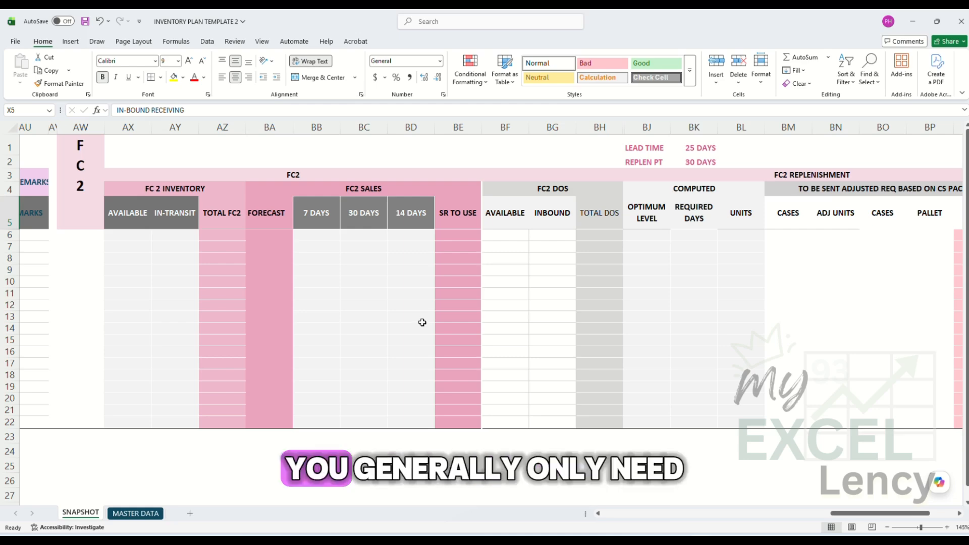
click(127, 215)
click(181, 212)
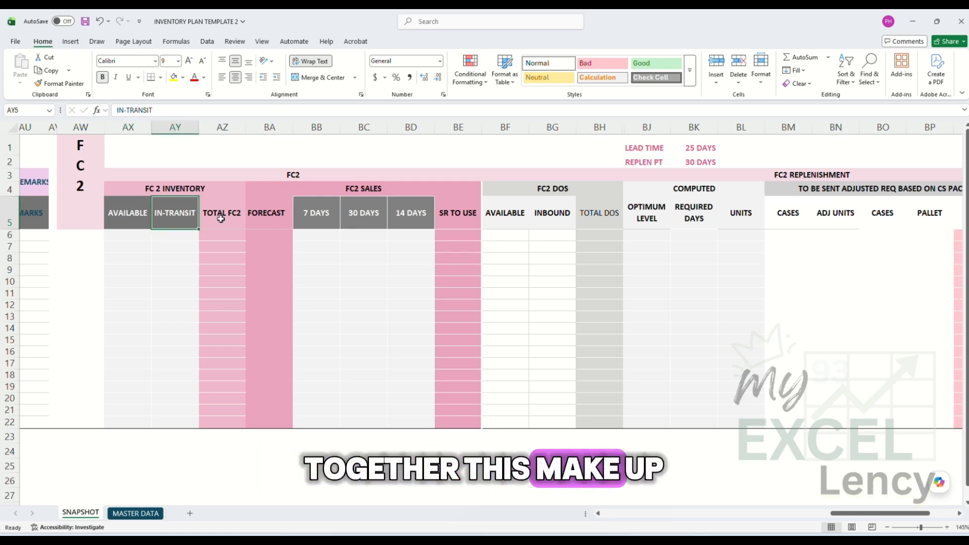
drag(221, 218, 223, 418)
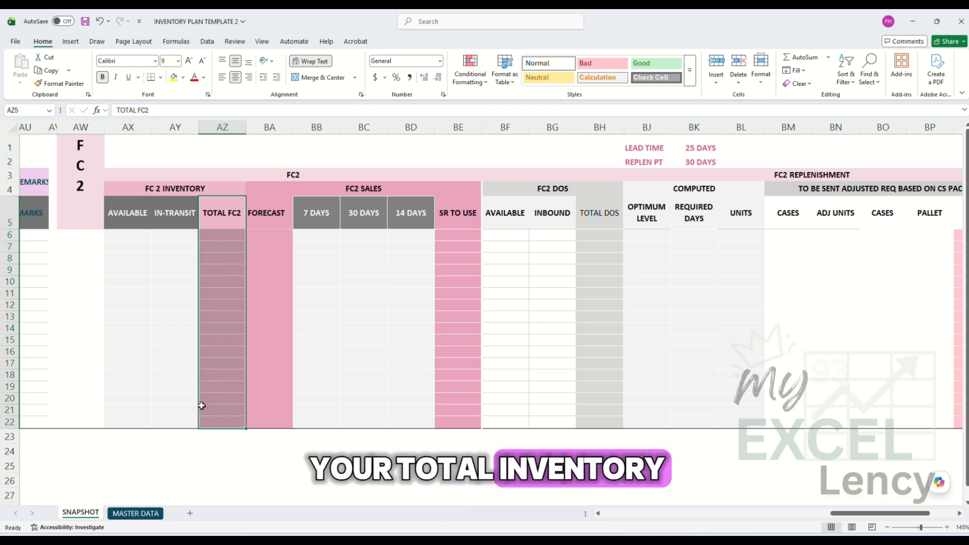
- Compare the FC2 sales and days-of-stock blocks with the matching FC1 daily sales rate and days-of-stock columns
click(348, 189)
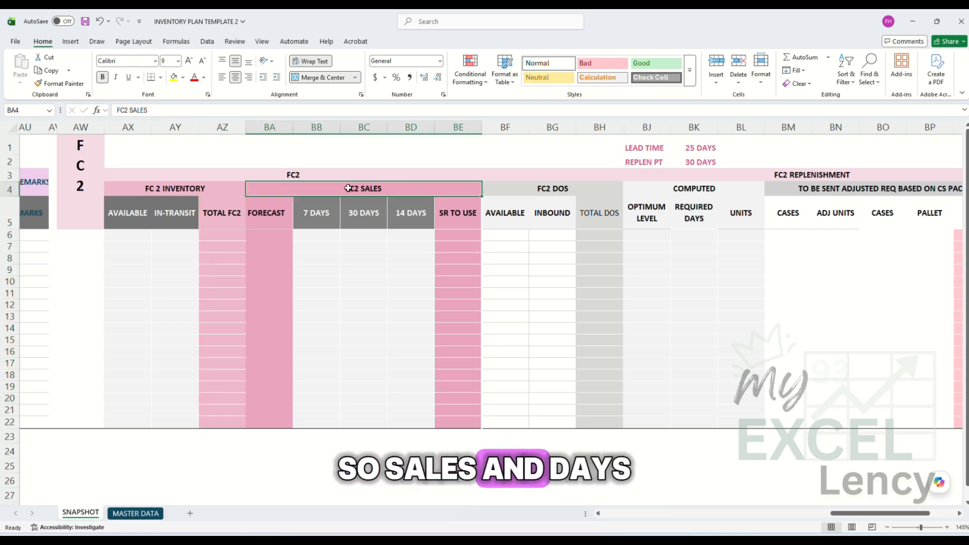
click(557, 189)
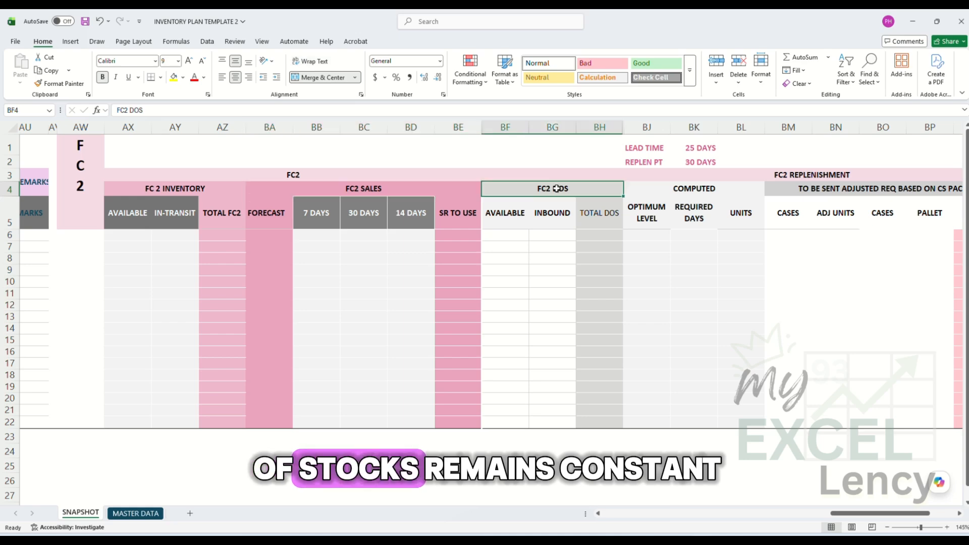
drag(475, 190, 563, 422)
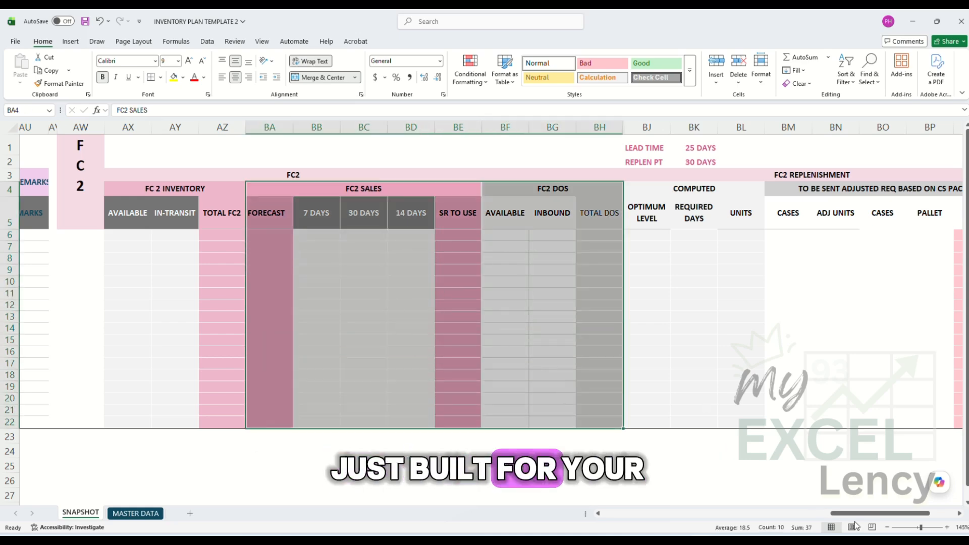
drag(855, 514, 728, 522)
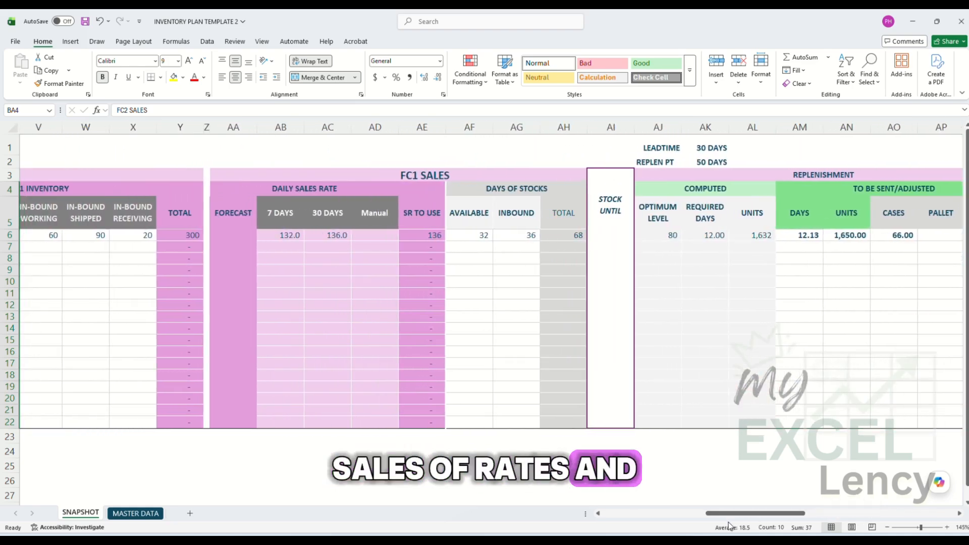
drag(323, 187, 541, 422)
drag(762, 513, 879, 532)
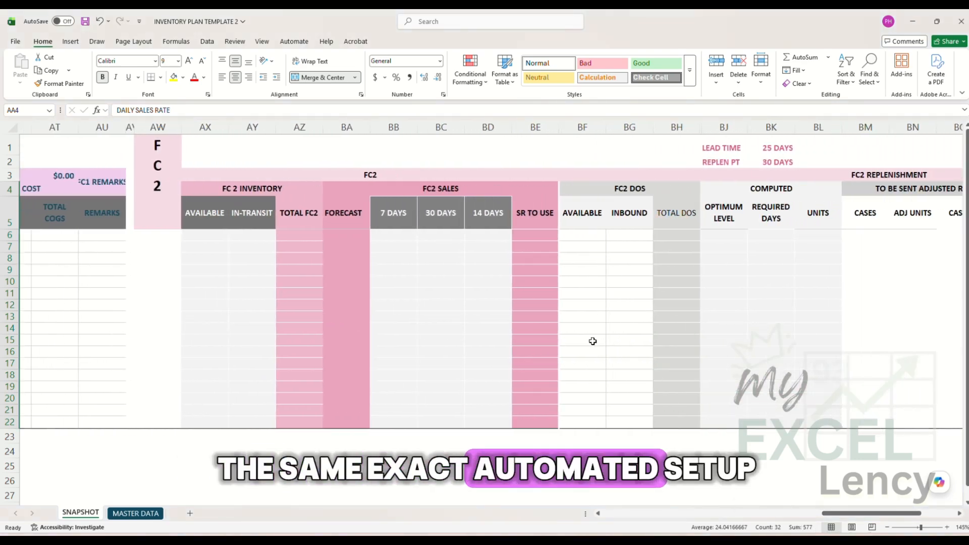
- Examine the lead time and replenishment point parameters above the FC2 replenishment section
click(472, 306)
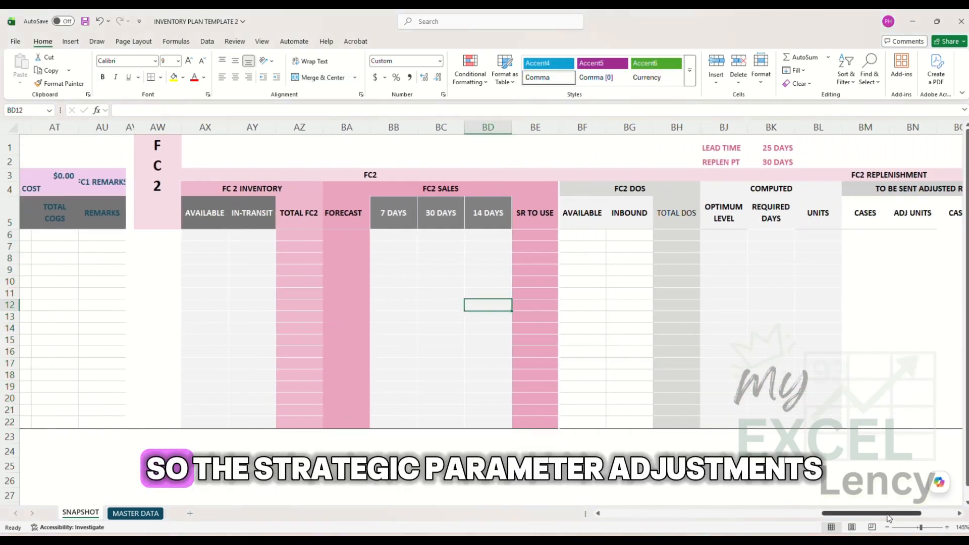
drag(889, 519, 924, 519)
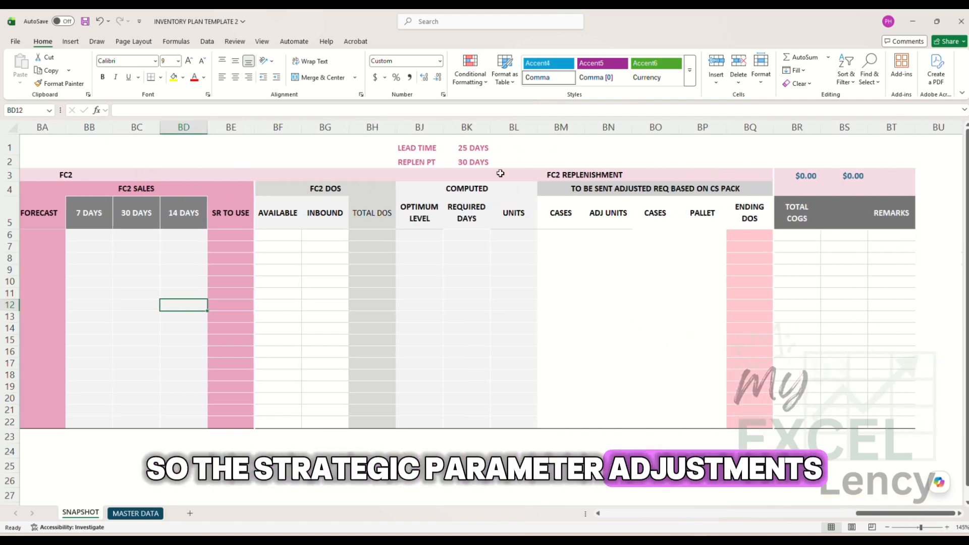
drag(418, 148, 469, 161)
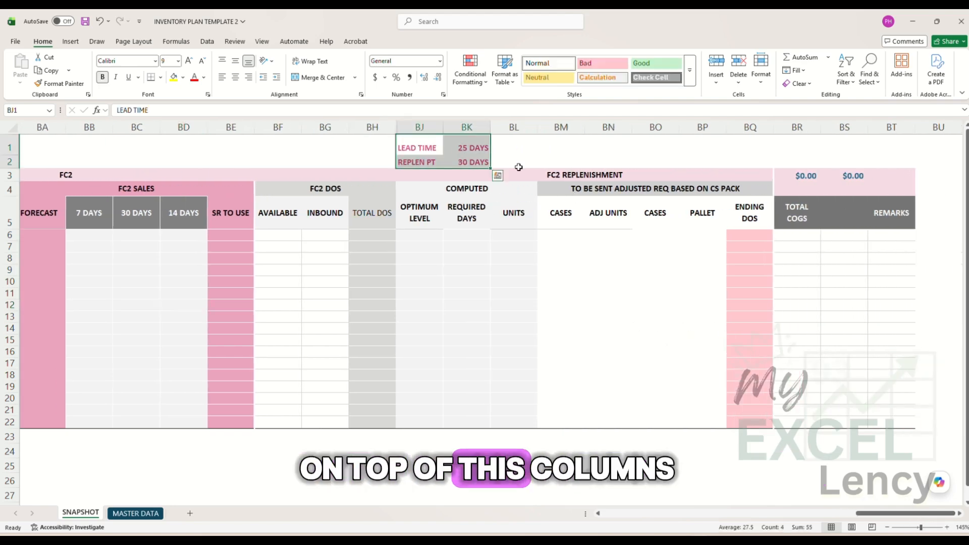
click(515, 157)
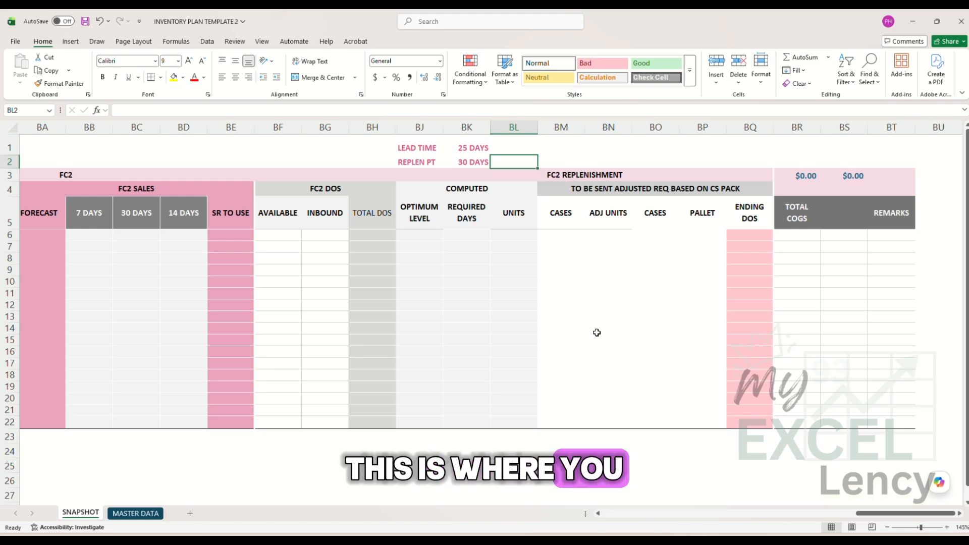
scroll(596, 332, up, 1)
click(960, 515)
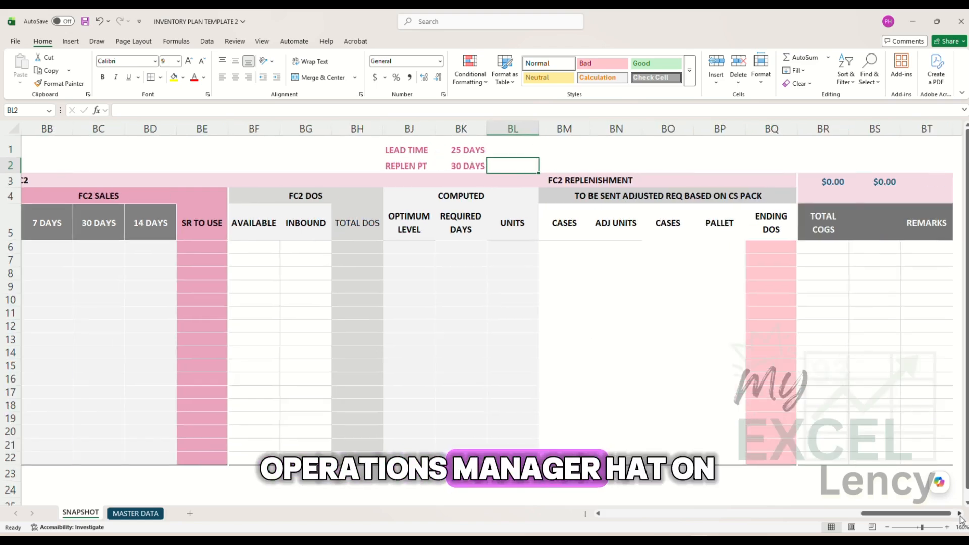
click(959, 515)
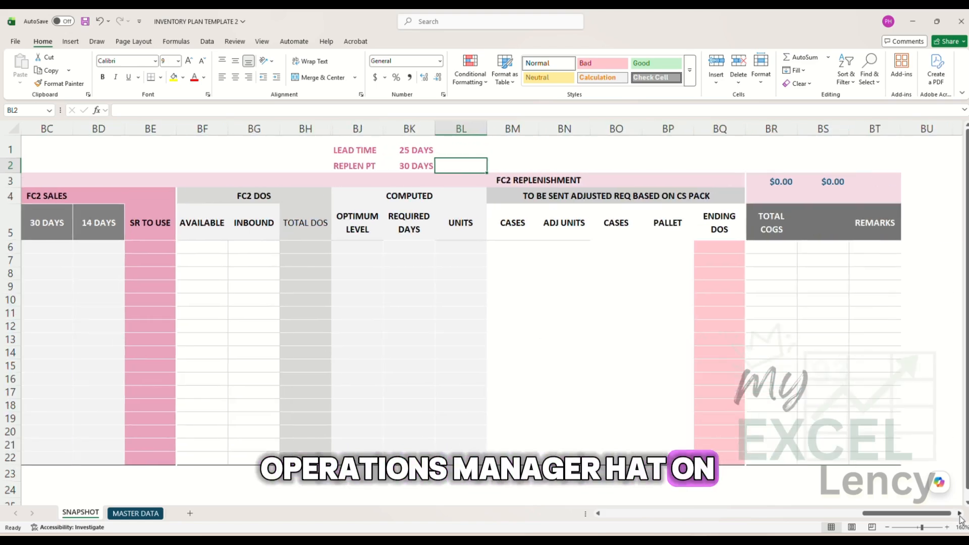
click(412, 151)
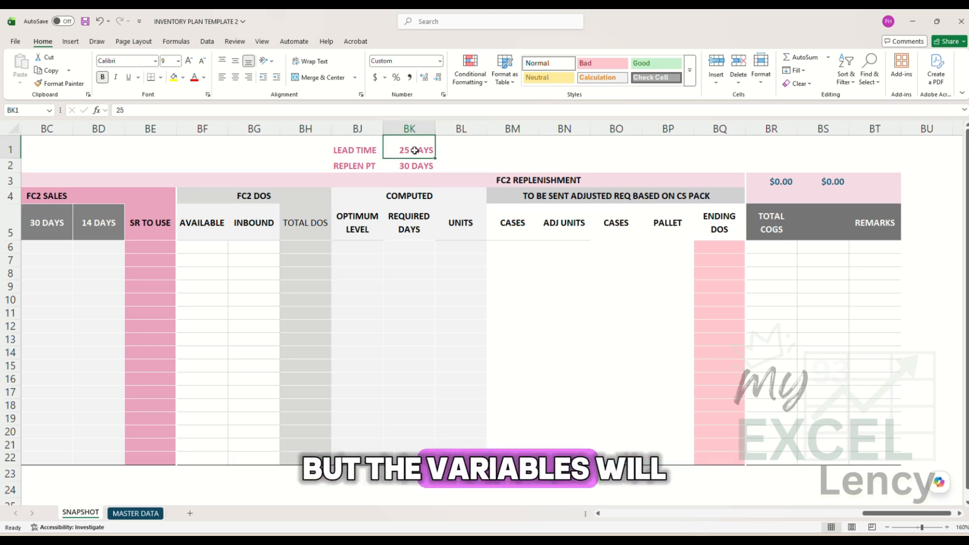
click(417, 167)
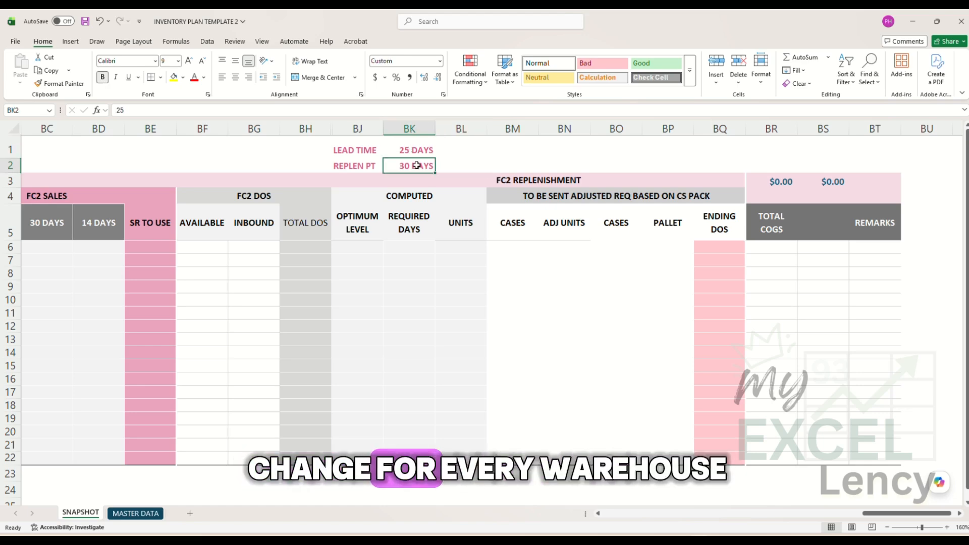
click(362, 150)
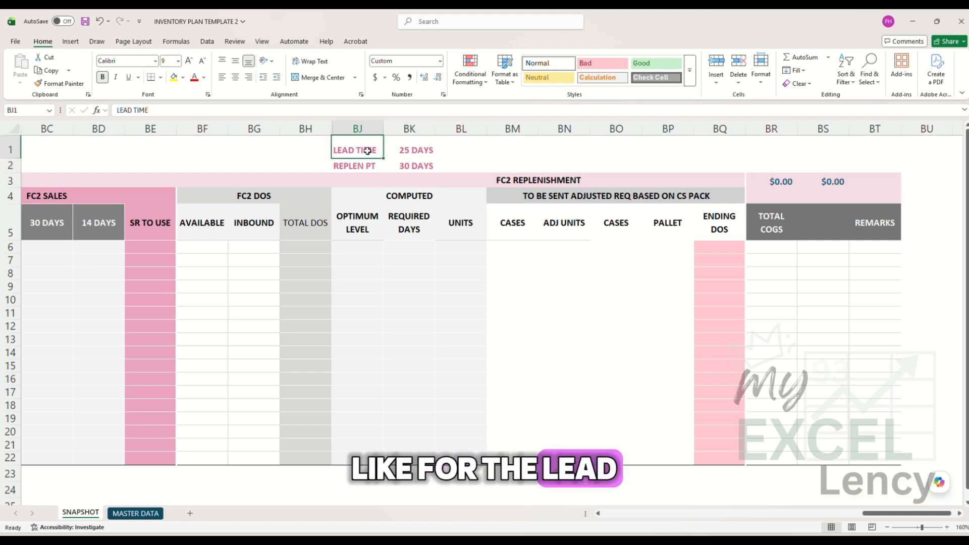
- Set the FC2 lead time in BK1 to 15 days
click(415, 151)
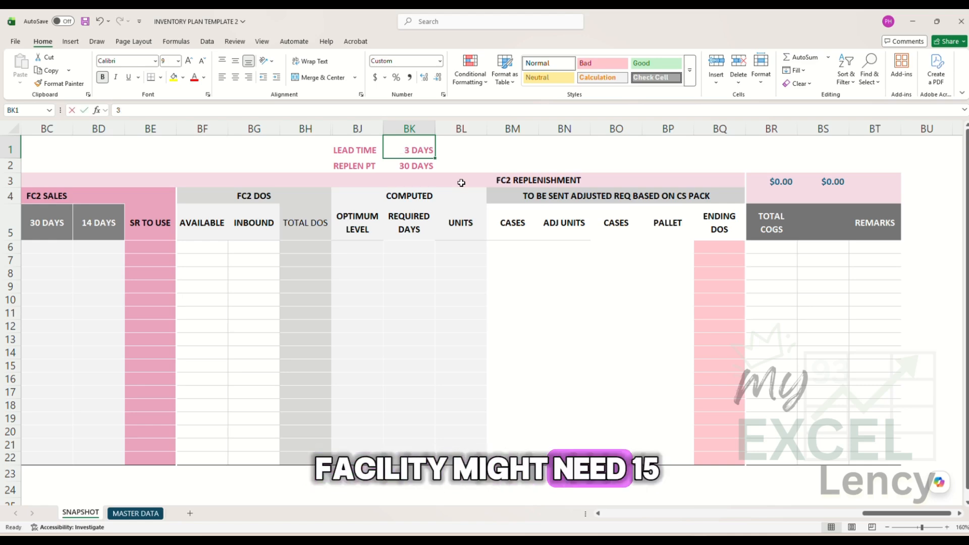
text(15)
key(Return)
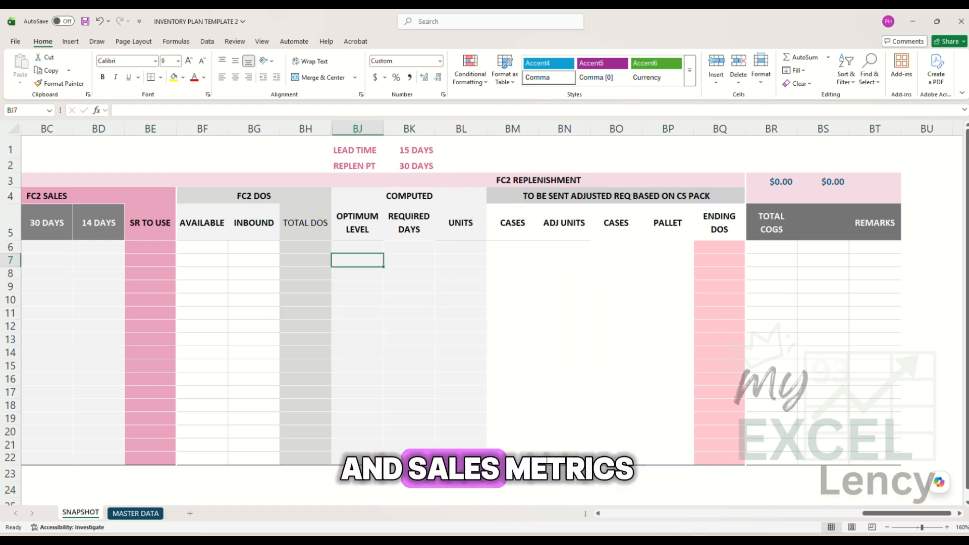
- Switch to the premium inventory management workbook and review its FC1 and FC2 raw data sheets for stock and sales
drag(1, 126, 692, 123)
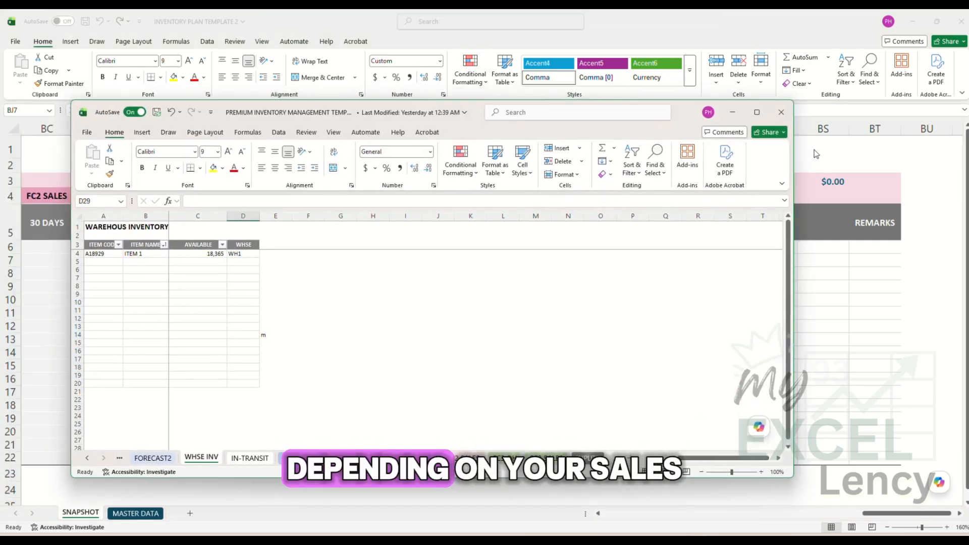
click(759, 111)
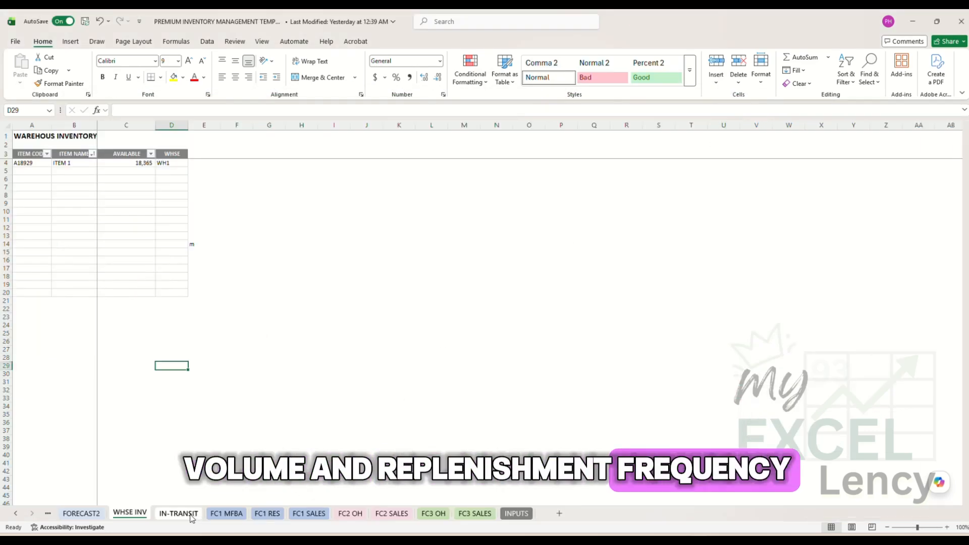
click(230, 517)
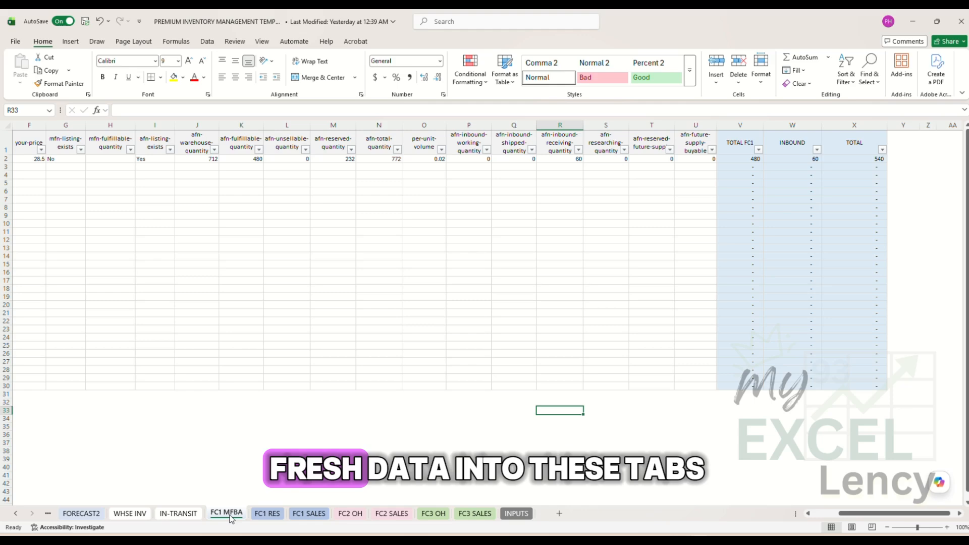
click(268, 513)
click(309, 514)
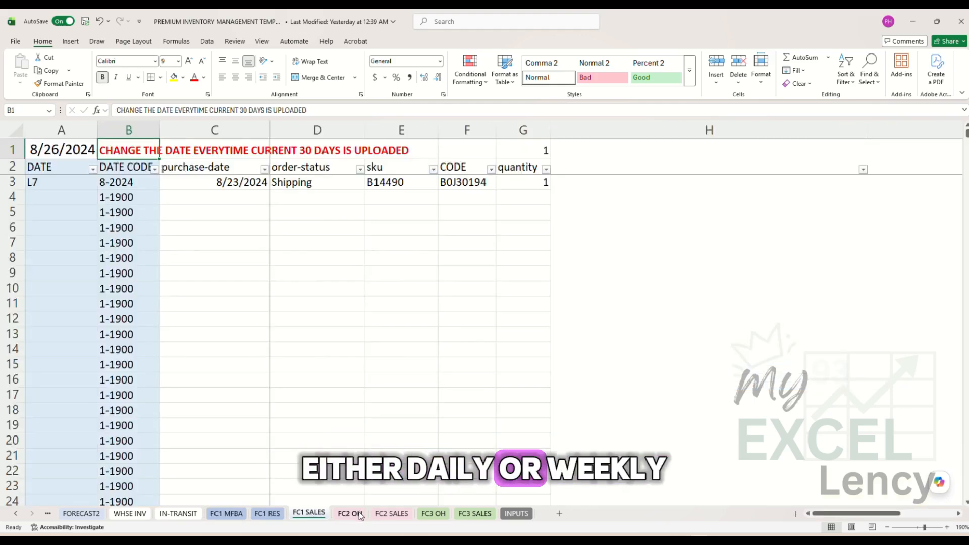
click(360, 511)
click(388, 514)
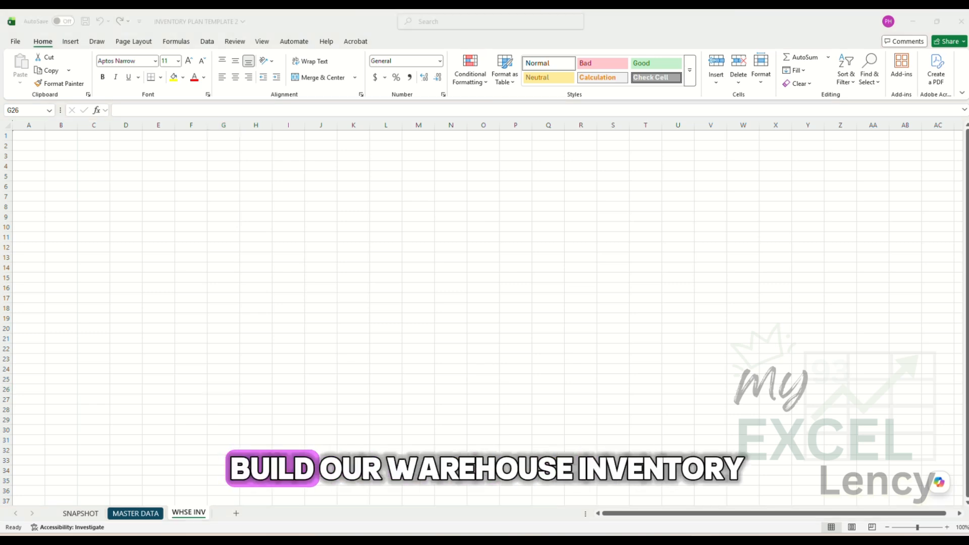
- On the WHSE INV sheet, enter the title WAREHOUS INVENTORY in A1 and paste the ITEM CODE, ITEM NAME, AVAILABLE and WHSE headers from A3
click(34, 135)
text(WAREHOUS INVENTORY)
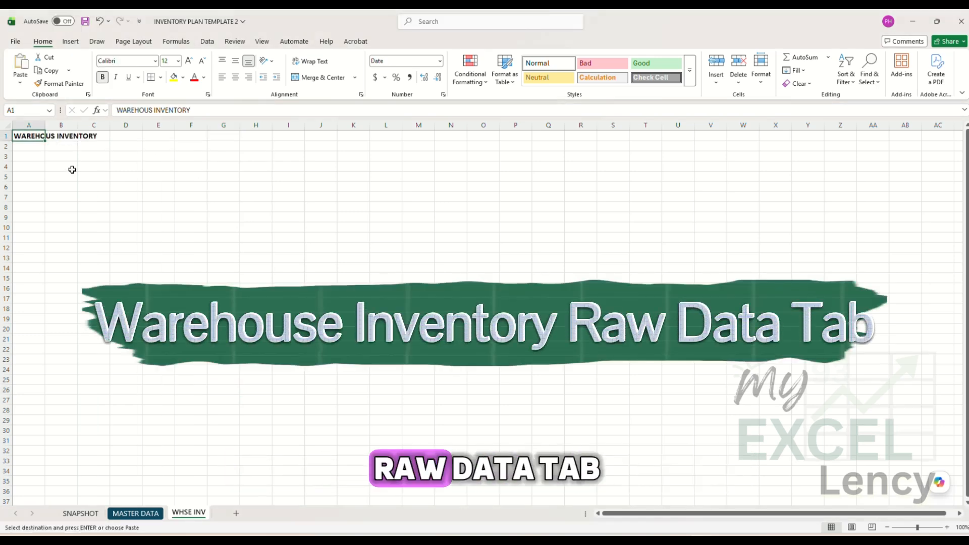
click(33, 161)
key(ctrl+v)
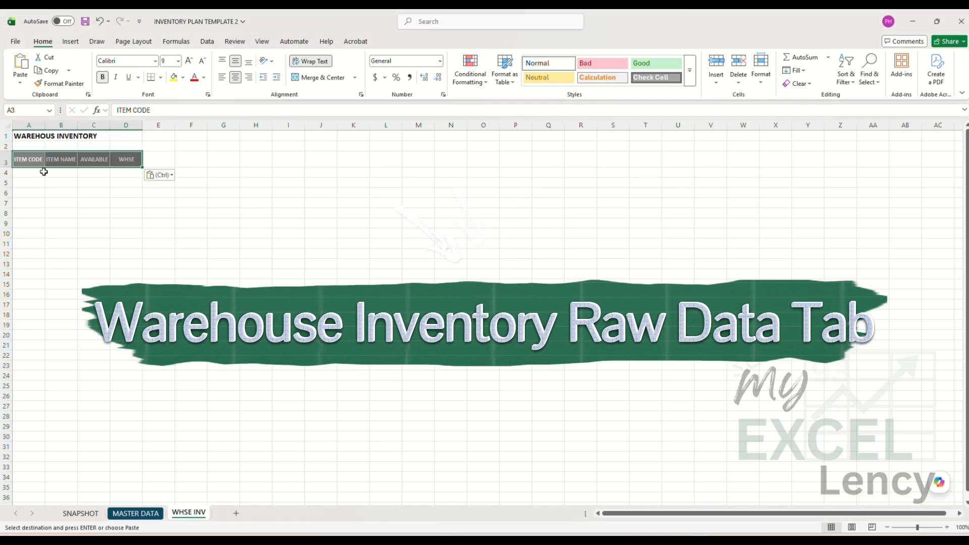
- Apply light grey outline and inside borders to the blank table rows A4:D18 below the headers
drag(41, 171, 127, 316)
click(160, 76)
click(184, 381)
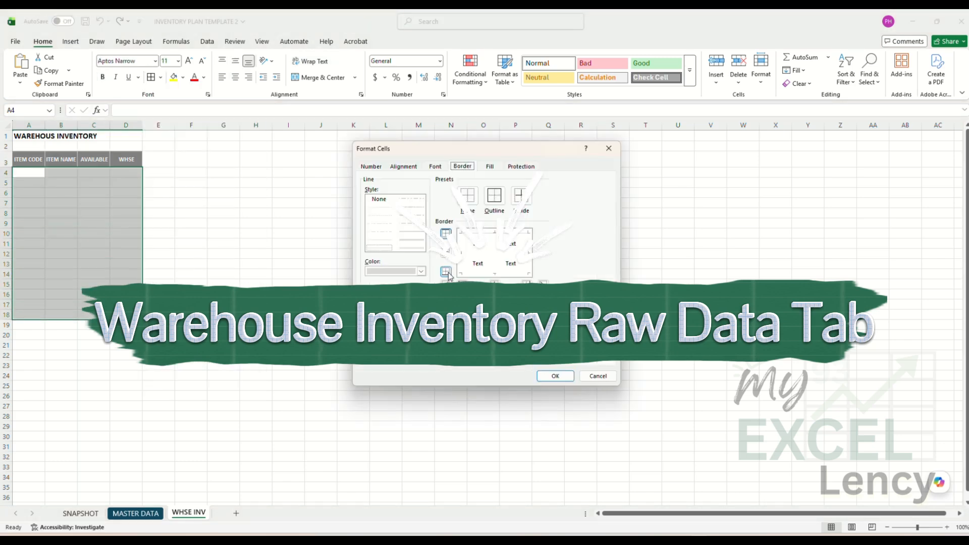
click(499, 197)
click(556, 377)
- Hide the gridlines on the WHSE INV sheet and widen columns A to D equally so the headers fit
click(261, 43)
click(316, 72)
click(329, 191)
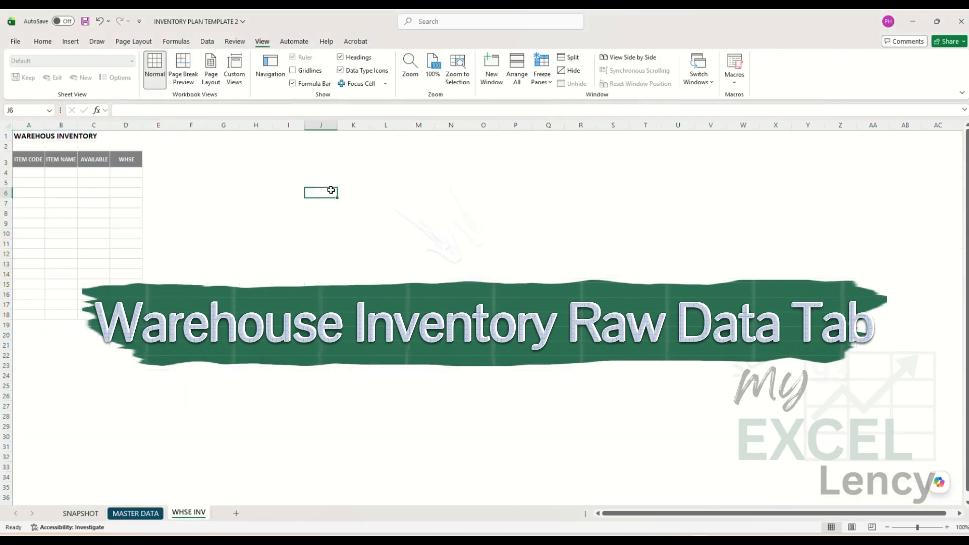
click(224, 243)
drag(35, 126, 152, 125)
click(234, 203)
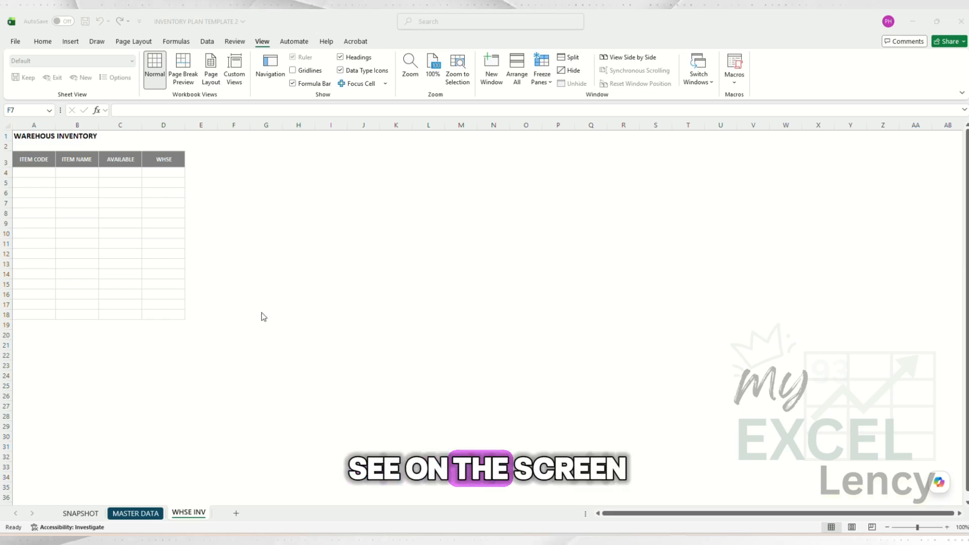
- Review the ITEM CODE column on WHSE INV and the matching codes on the MASTER DATA sheet
click(42, 192)
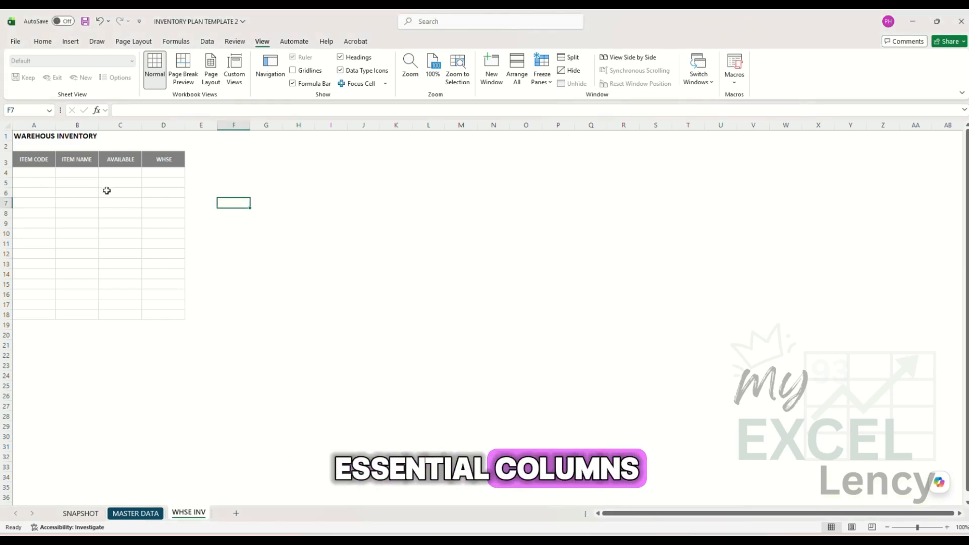
click(41, 161)
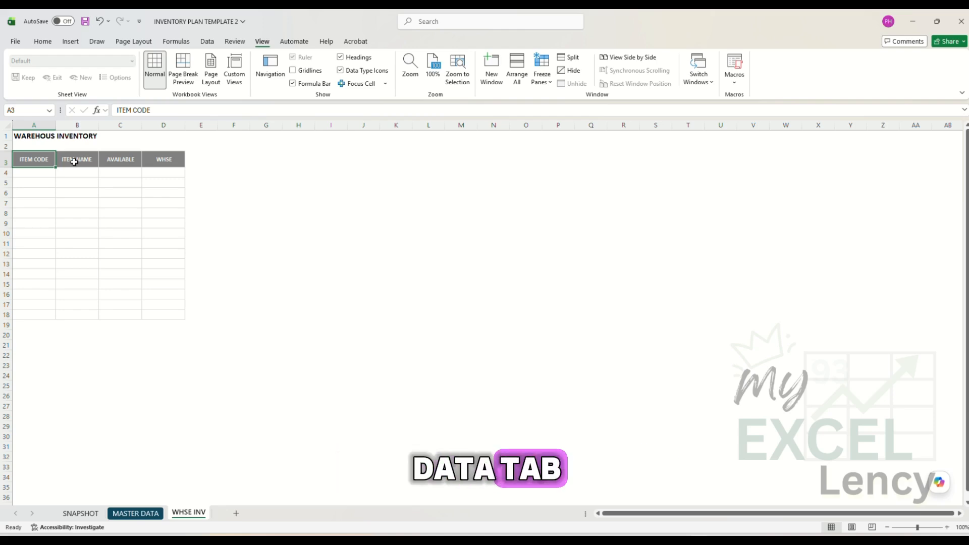
key(ctrl+Page_Up)
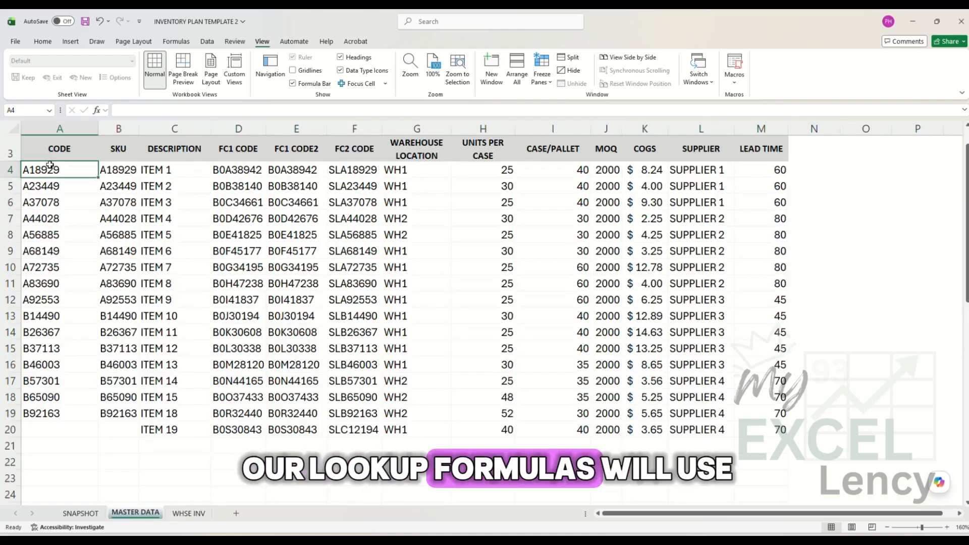
- Examine the SKU codes on MASTER DATA, the name, available and warehouse columns on WHSE INV, and the WHSE column on SNAPSHOT
drag(119, 170, 119, 414)
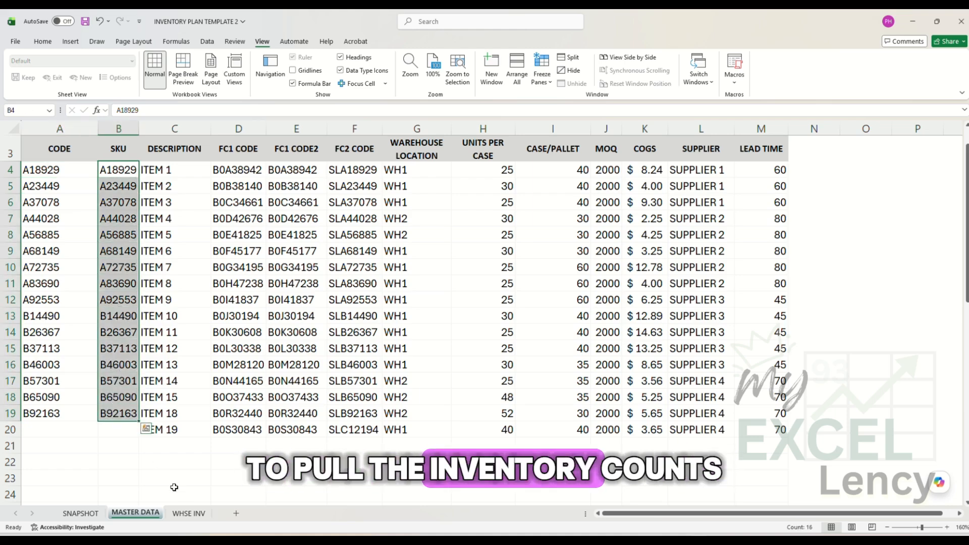
click(189, 515)
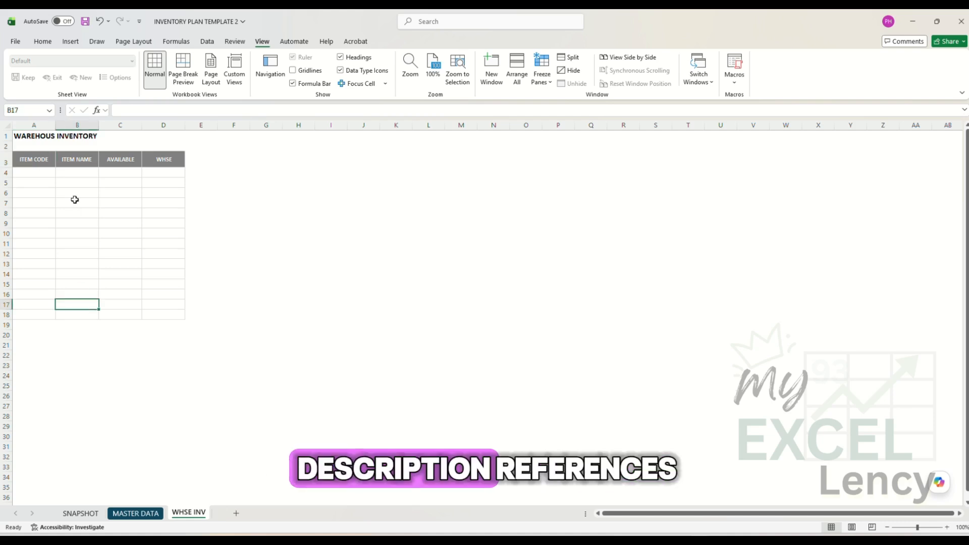
click(78, 172)
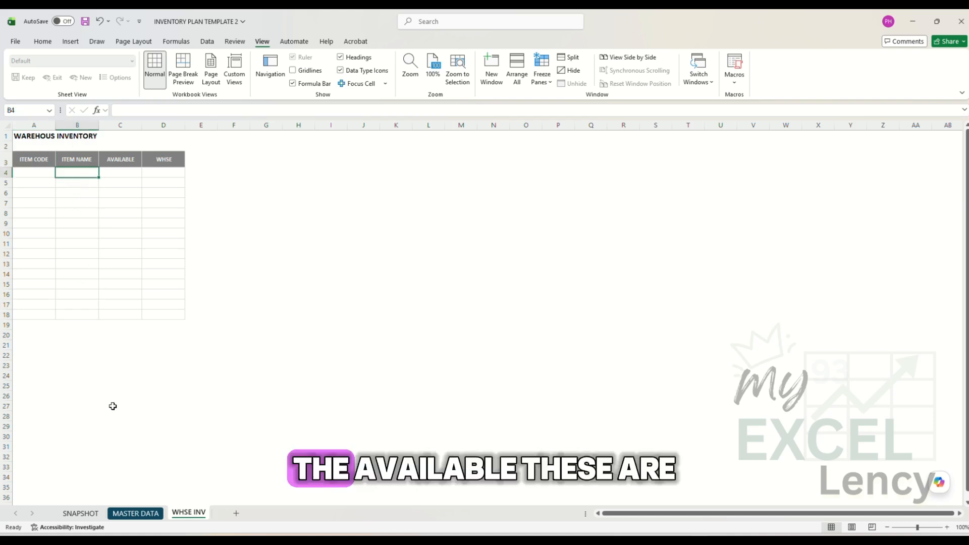
click(129, 161)
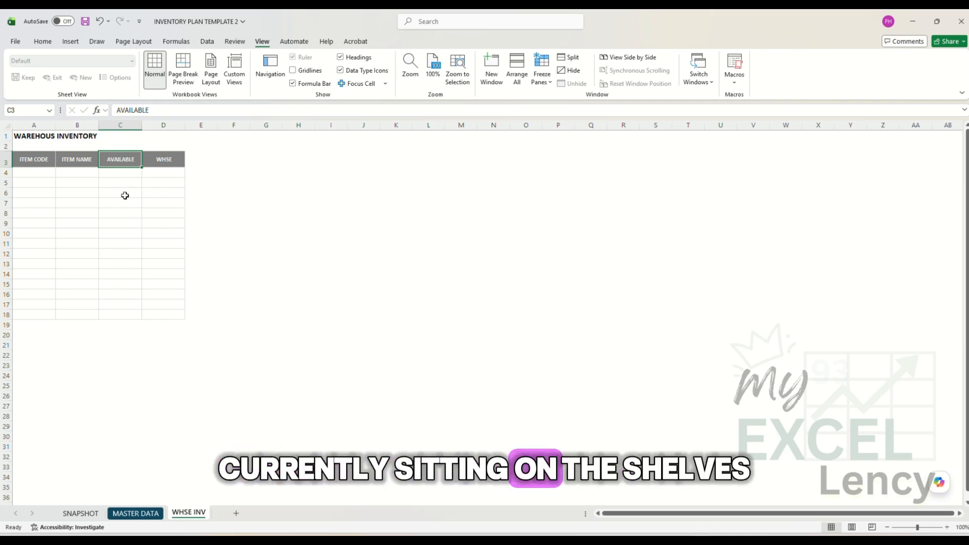
click(164, 163)
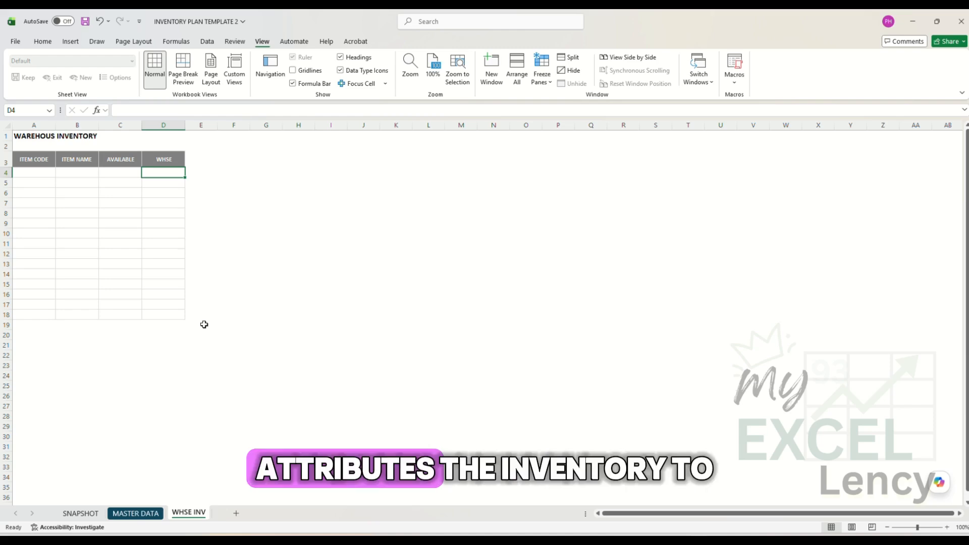
click(87, 516)
drag(876, 515, 611, 515)
drag(366, 247, 364, 446)
click(196, 515)
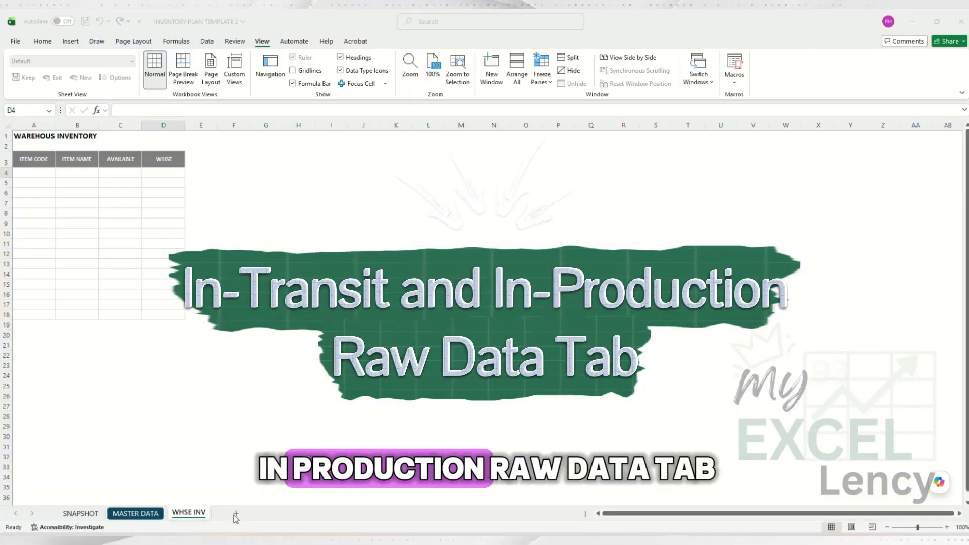
- Add a new worksheet after WHSE INV and name it IN-TRANSIT
click(236, 514)
right_click(229, 513)
click(267, 387)
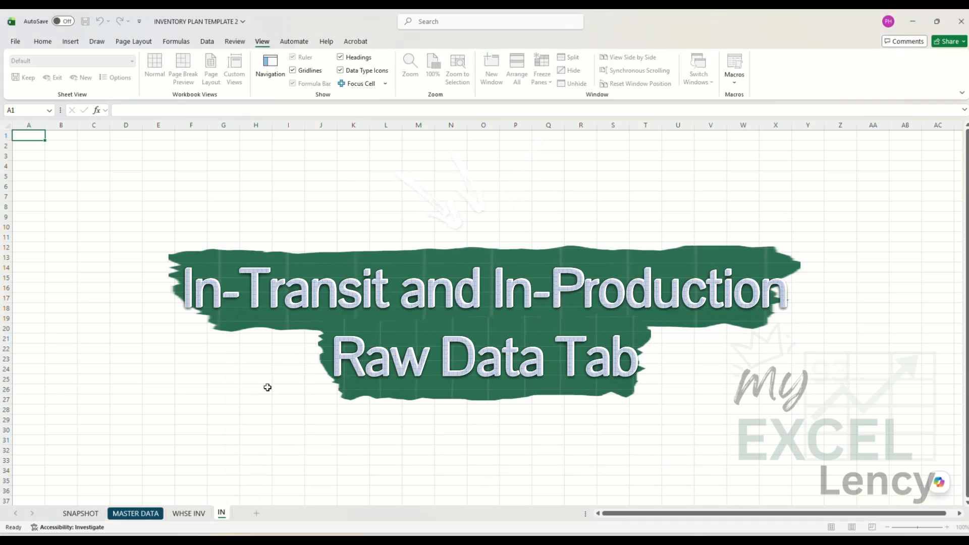
text(IN-TRANSIT)
click(267, 387)
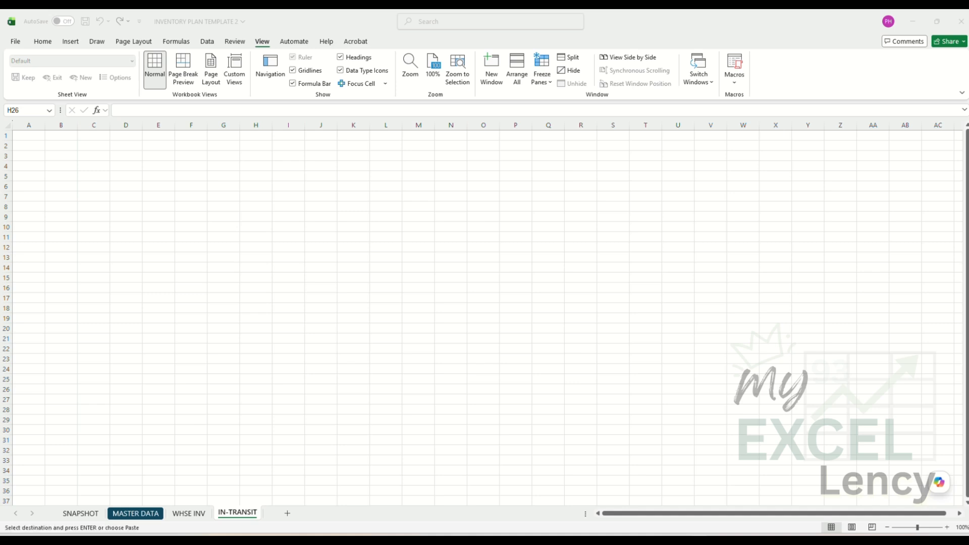
- Enter the title IN-TRANSIT AND IN PRODUCTION DATA in A1 and the headers ITEM CODE, NAME, QTY, WHSE, ETA and WEEK from A4
click(35, 135)
text(IN-TRANSIT AND IN PRODUCTION DATA)
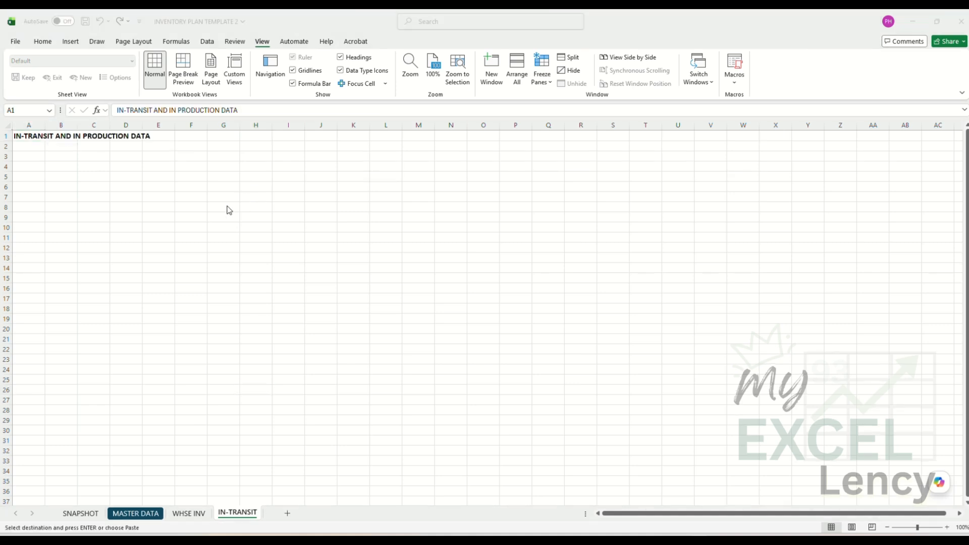
click(30, 168)
text(ITEM CODE	NAME	QTY	WHSE	ETA	WEEK)
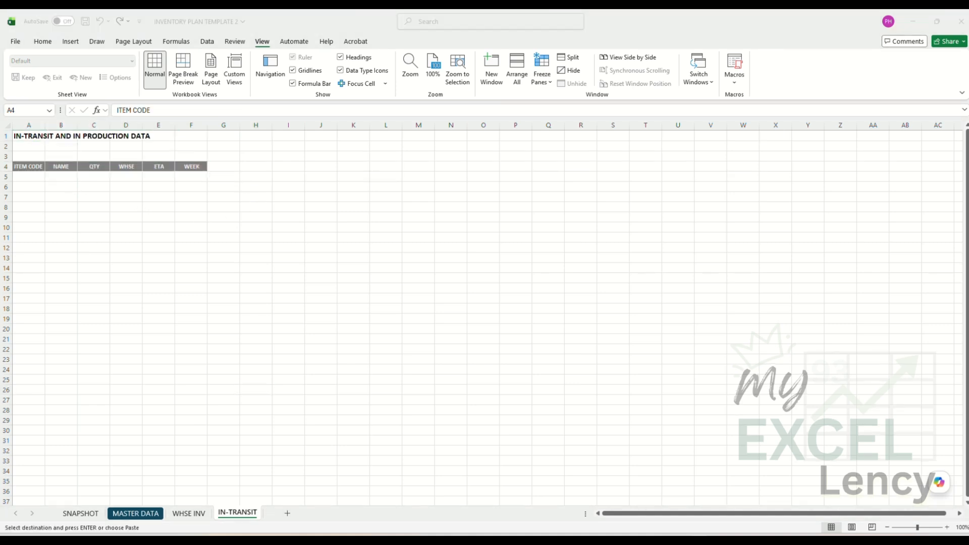
- Apply light grey outline and inside borders to the table rows A5:F30 and hide the gridlines on the IN-TRANSIT sheet
drag(29, 176, 184, 427)
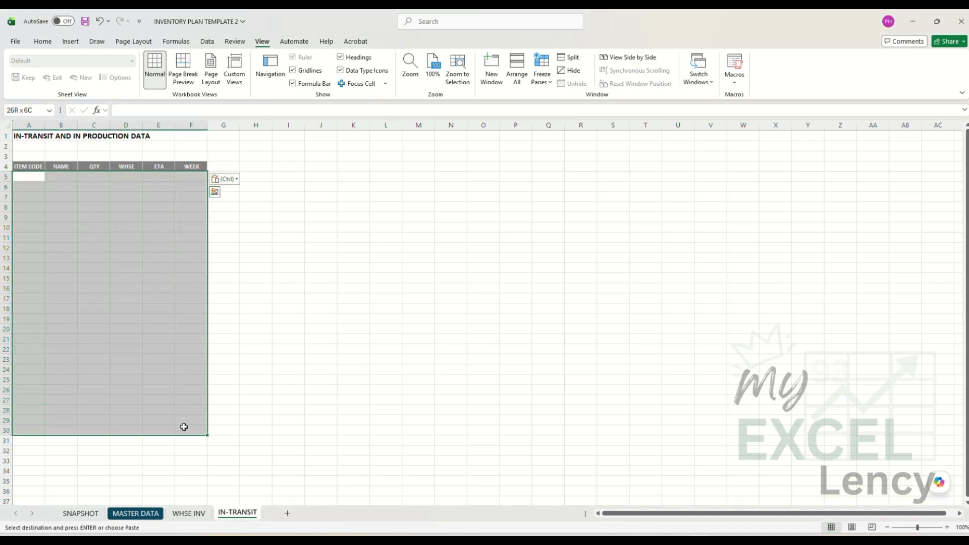
click(52, 43)
click(153, 80)
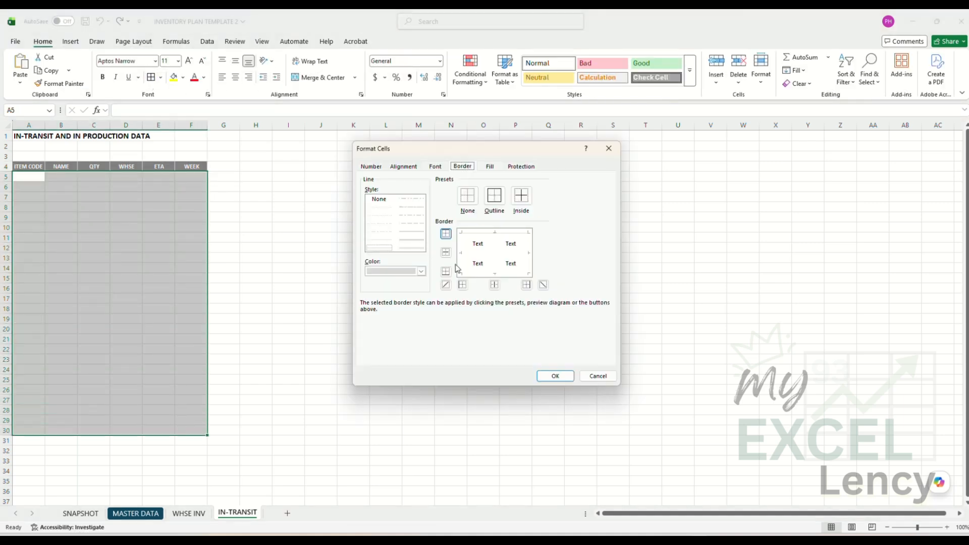
click(521, 197)
click(496, 197)
click(556, 377)
click(262, 41)
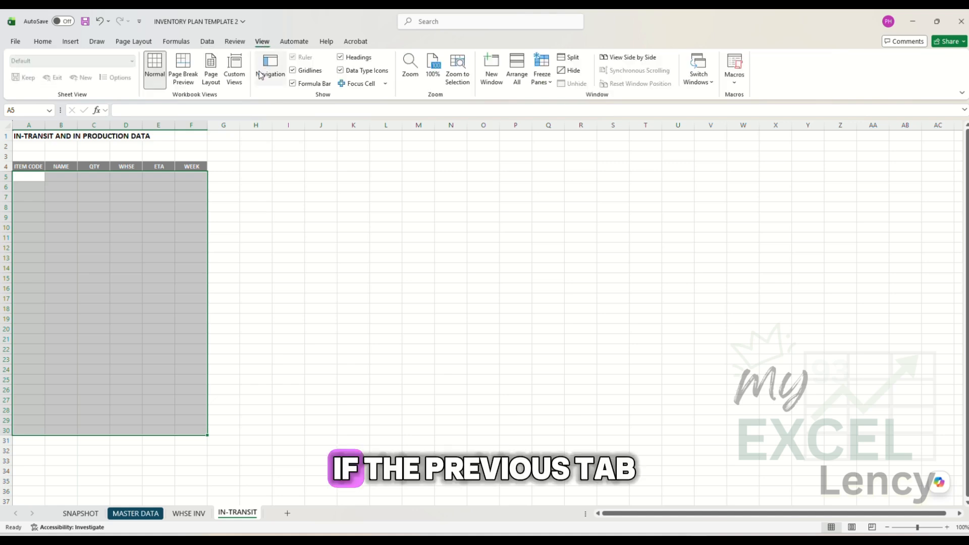
click(293, 70)
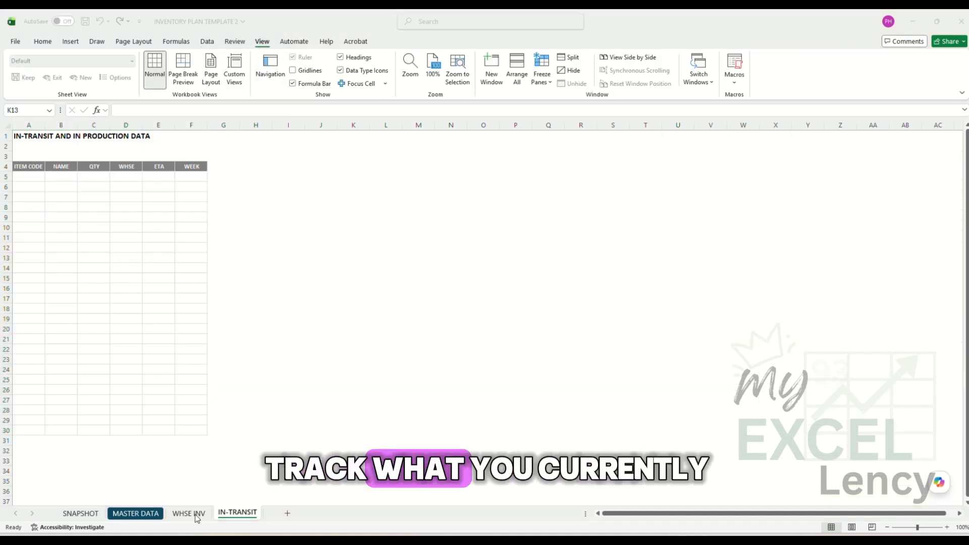
click(197, 517)
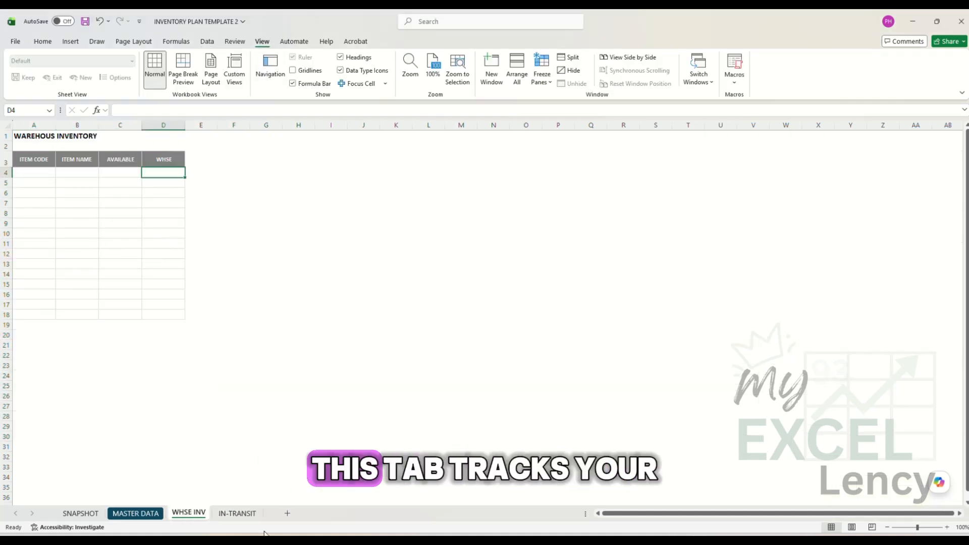
click(238, 513)
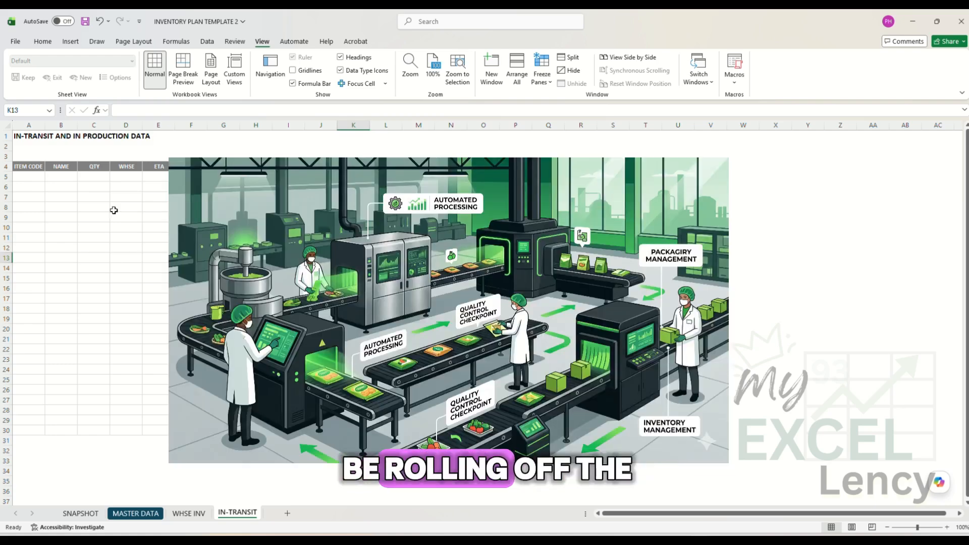
click(114, 211)
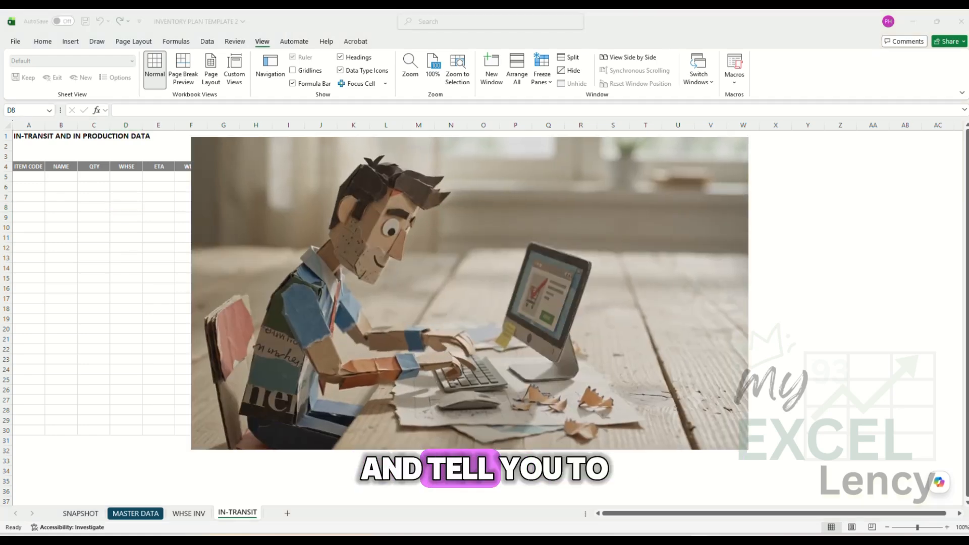
- Paste the copied shipment record A18929, ITEM 1, 25000, WH1, 45545 into row 5 of the IN-TRANSIT table, starting at A5
key(alt+Tab)
click(25, 177)
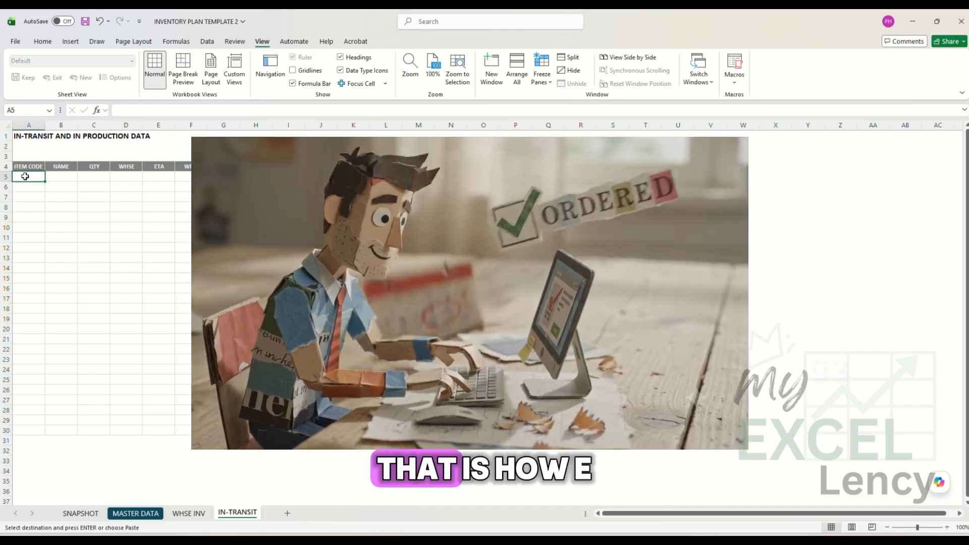
right_click(26, 177)
click(69, 244)
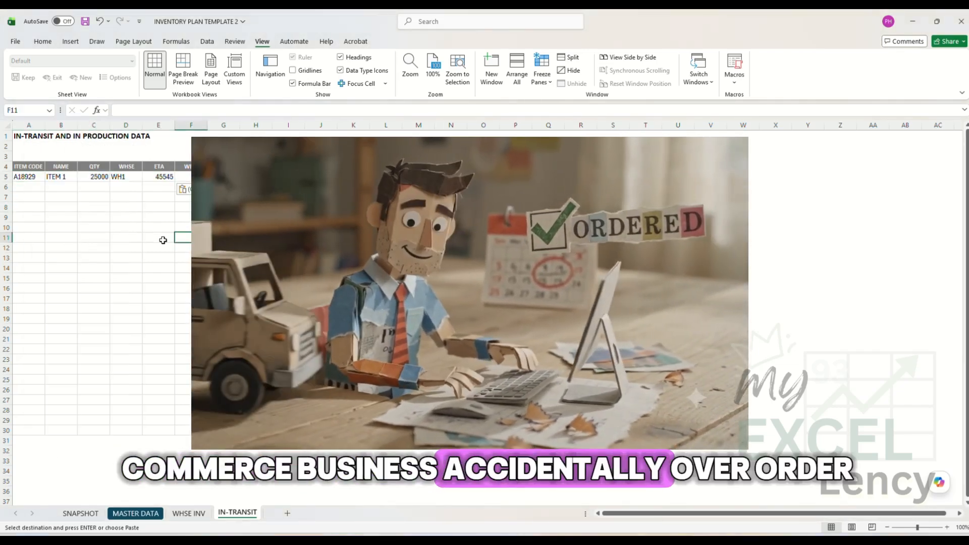
- Format the ETA value in E5 as a date in the 9/10/2024 style
click(163, 177)
key(ctrl+1)
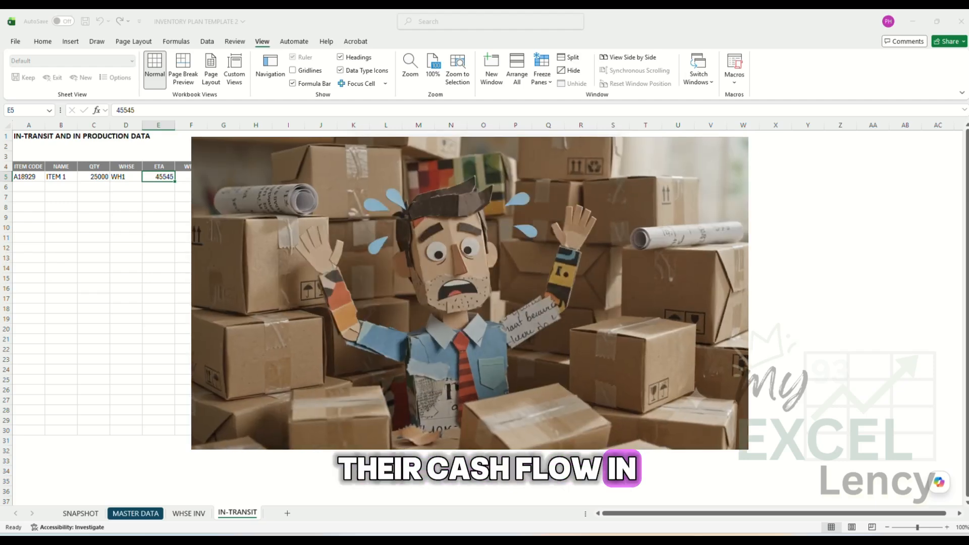
key(Return)
click(190, 270)
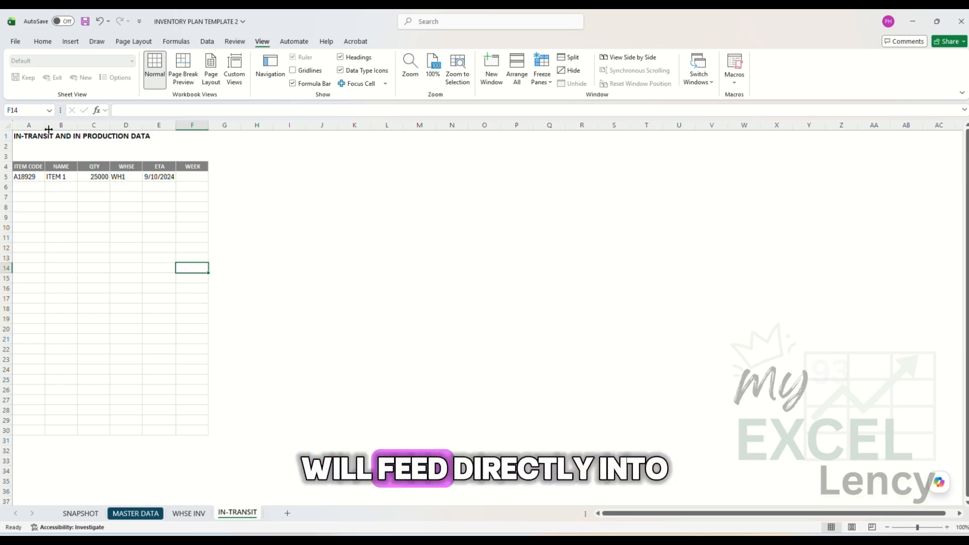
- Examine the IN-TRANSIT/IN-PROD and WHSE columns on SNAPSHOT and each field of the shipment record in row 5 on IN-TRANSIT
click(78, 514)
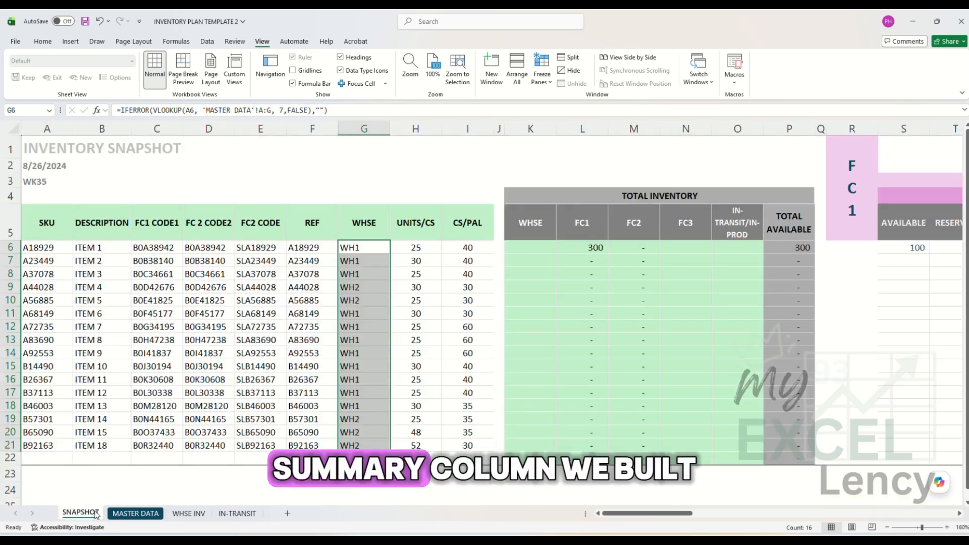
drag(737, 222, 746, 460)
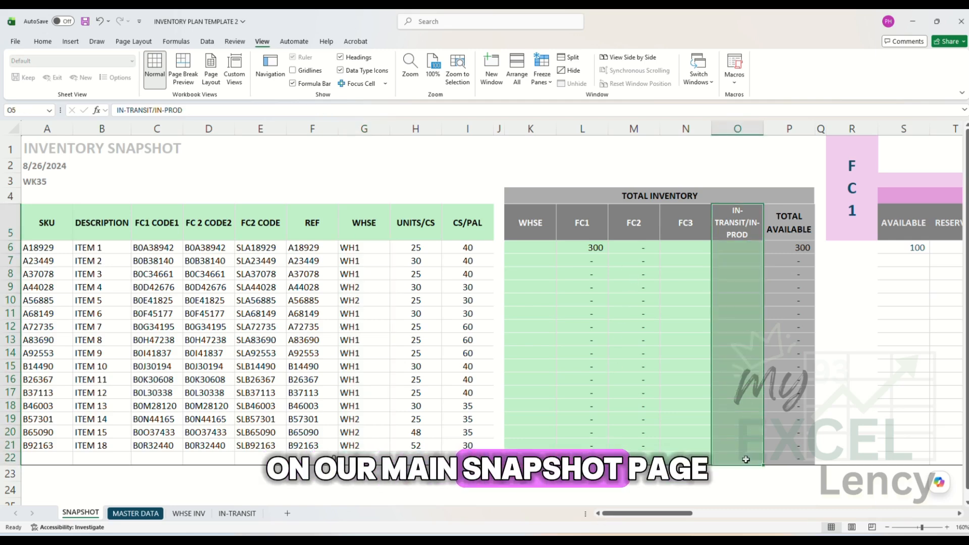
click(235, 514)
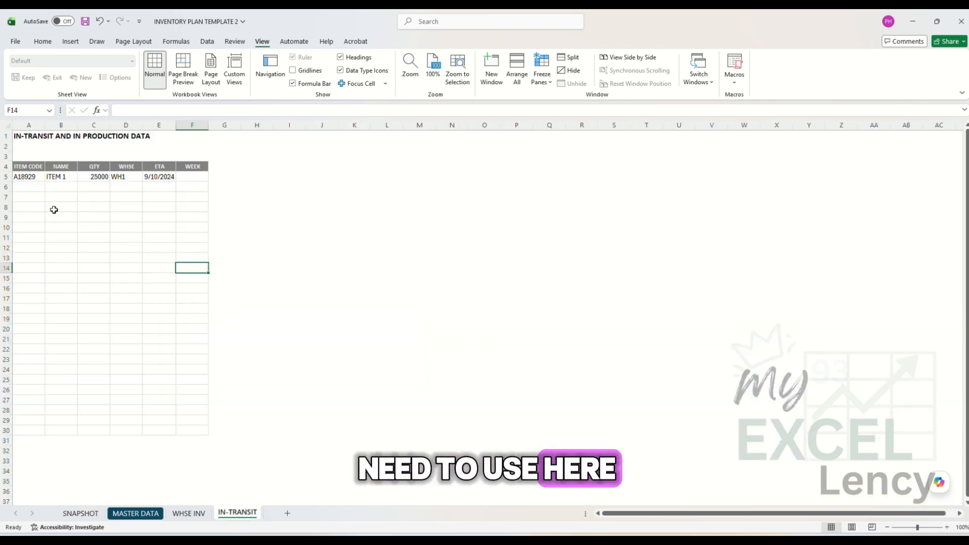
click(30, 178)
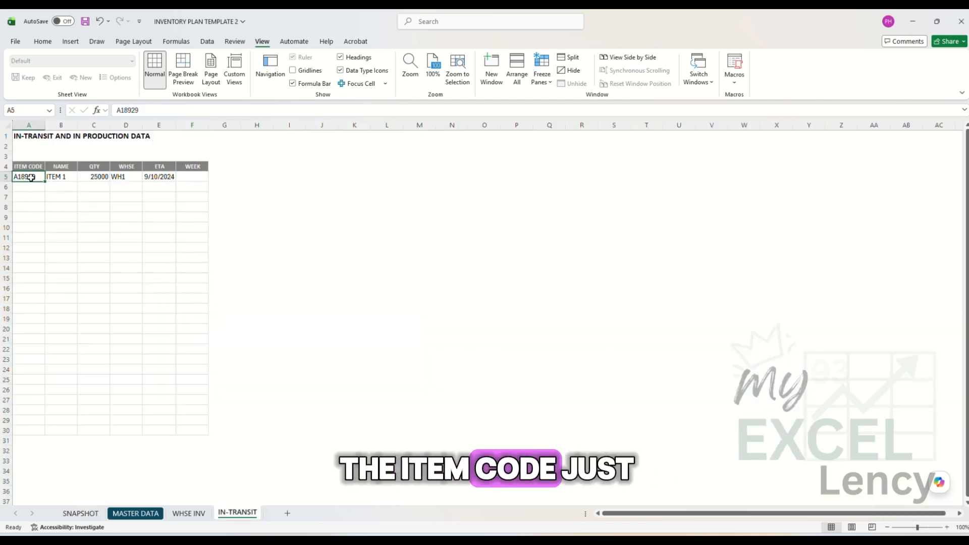
click(65, 177)
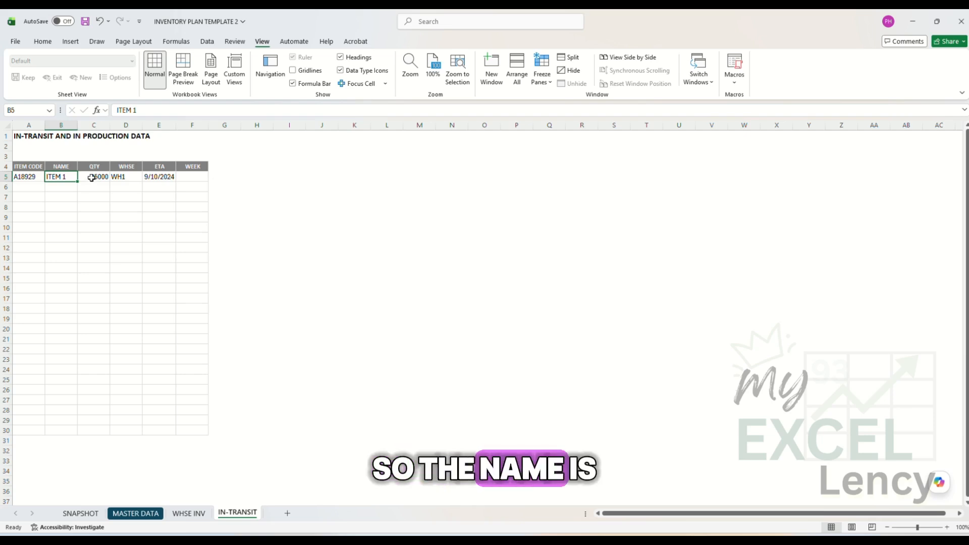
click(92, 177)
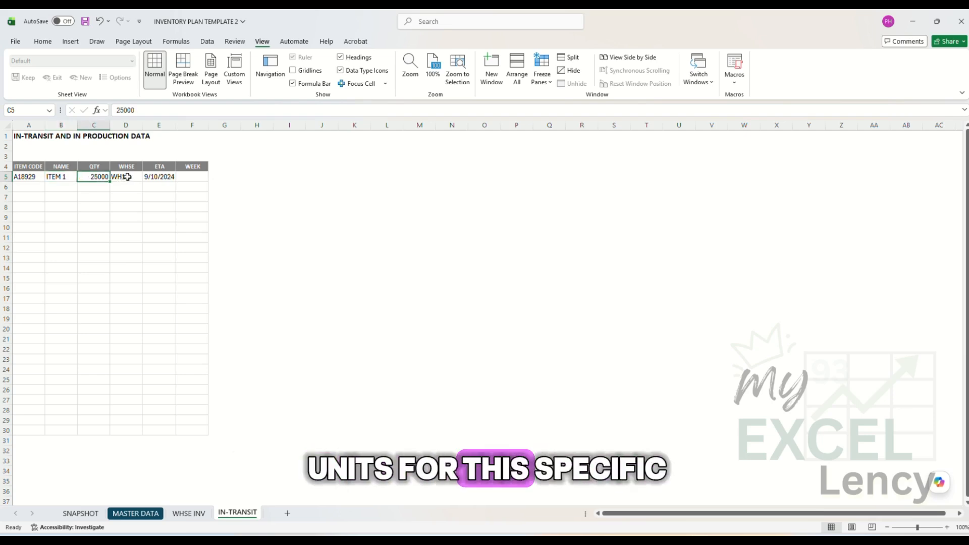
click(129, 178)
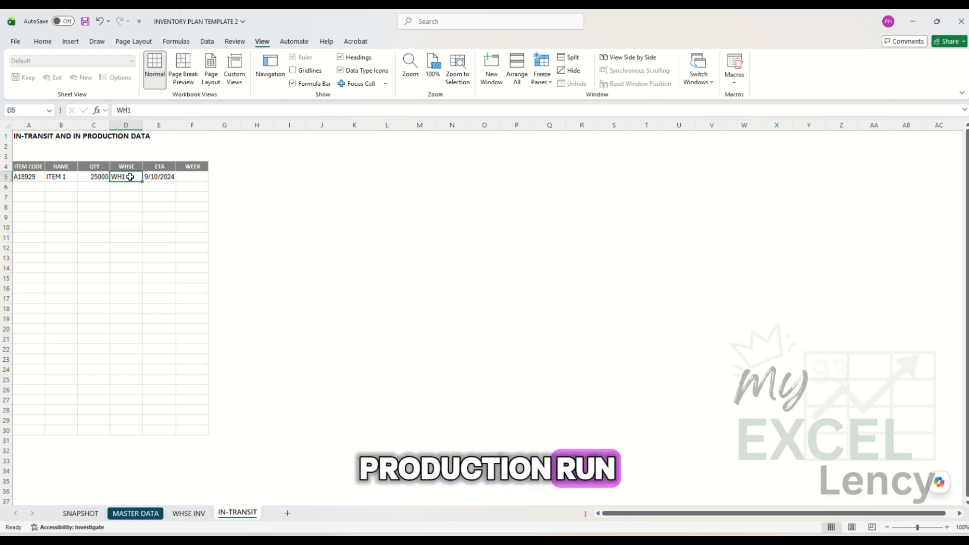
click(80, 513)
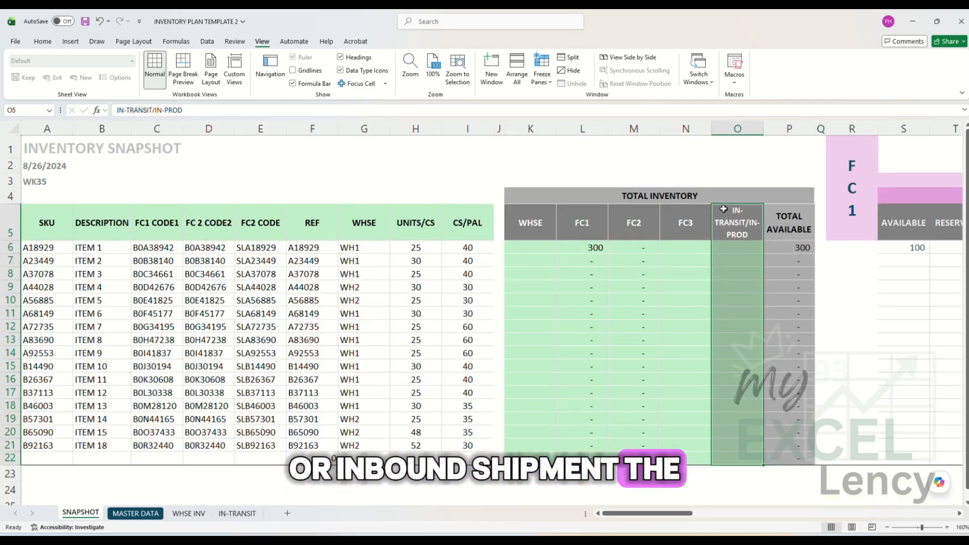
click(530, 225)
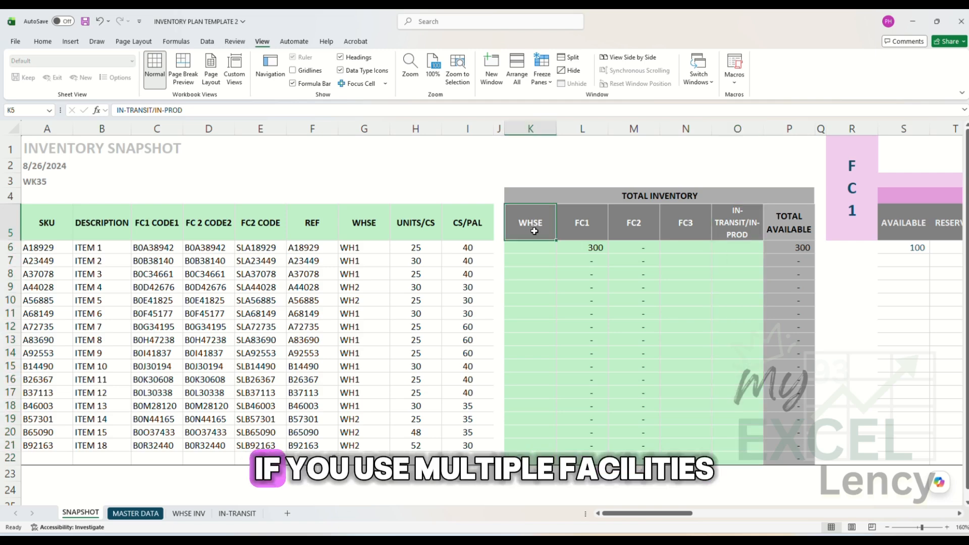
click(237, 513)
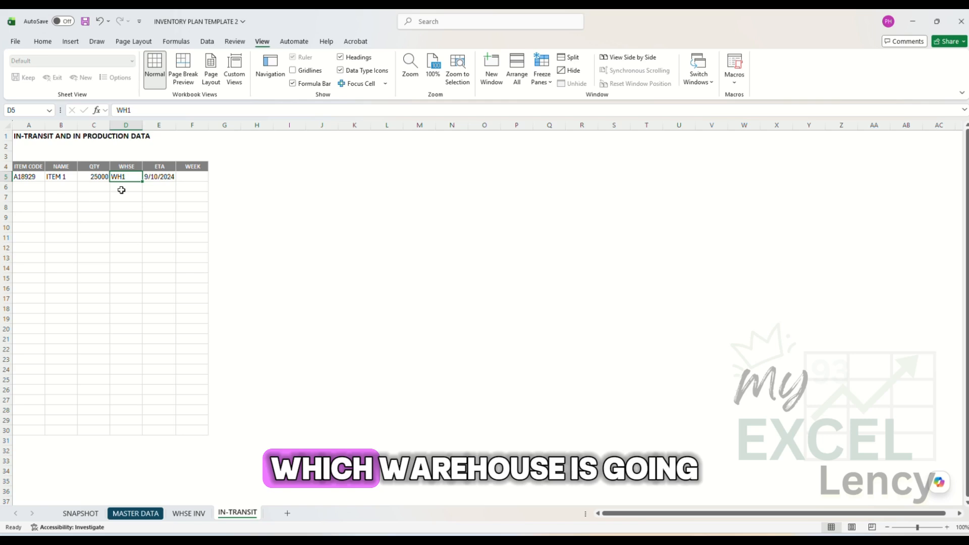
click(163, 177)
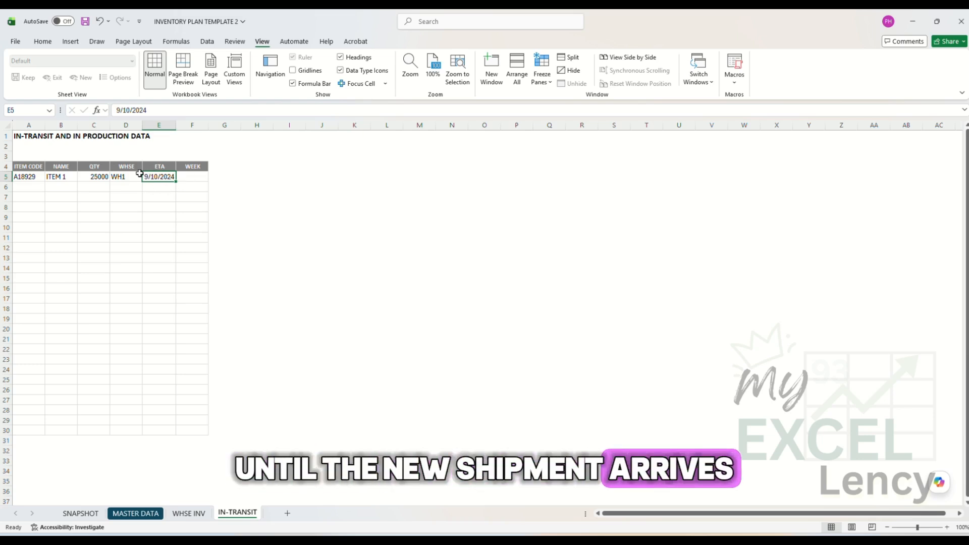
- Fill the WEEK column cells F5:F30 on the IN-TRANSIT sheet with light grey
click(202, 178)
drag(203, 178, 180, 431)
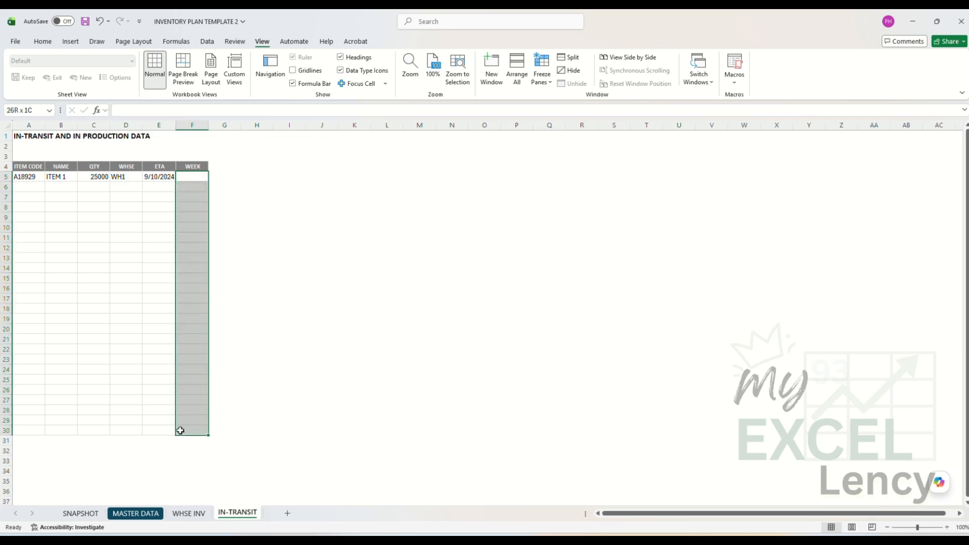
click(43, 39)
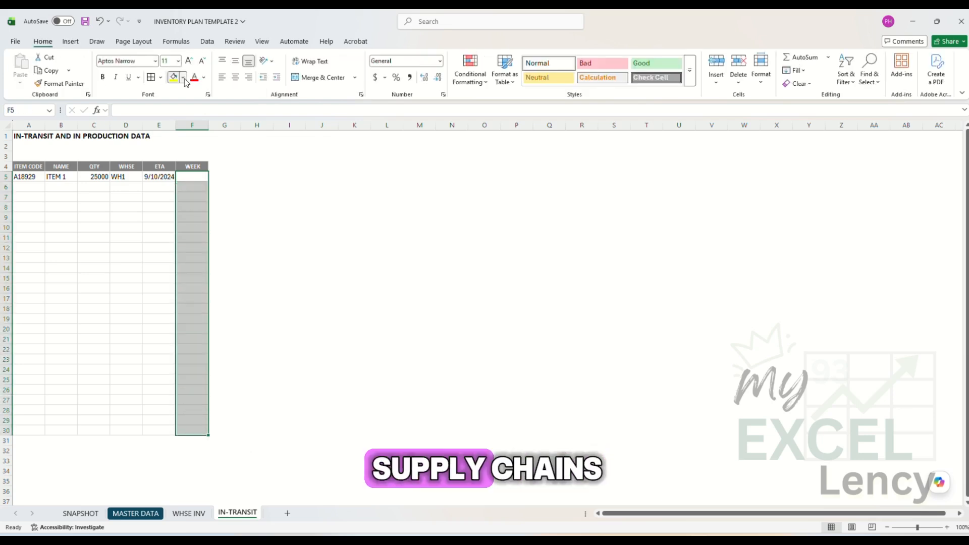
click(183, 77)
click(205, 151)
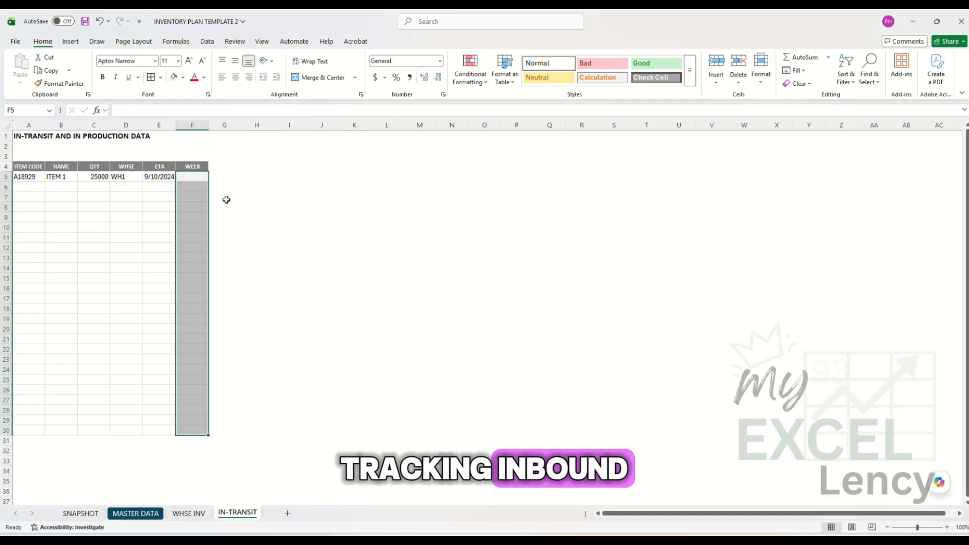
- Try 26-Aug as a manual week entry in F5 on the IN-TRANSIT sheet and clear the cell again
click(187, 177)
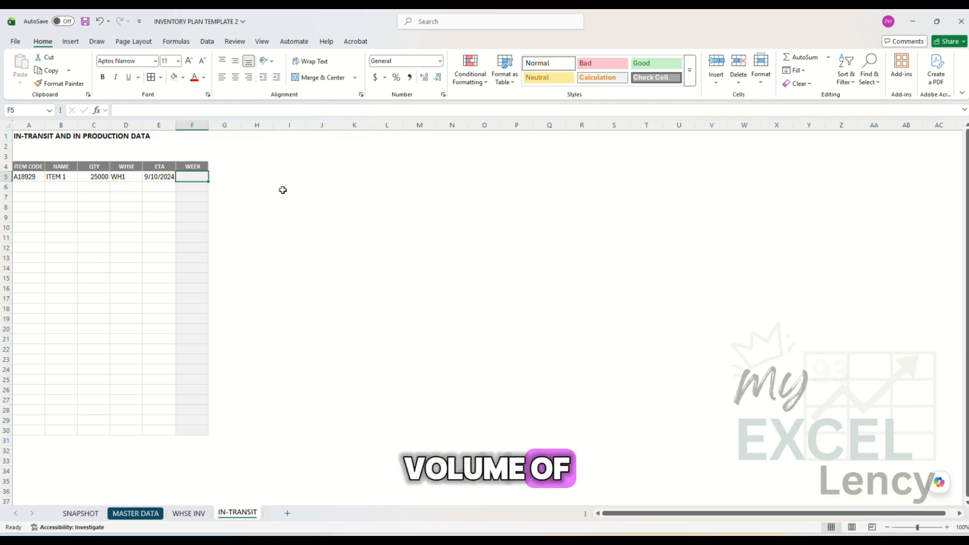
click(326, 176)
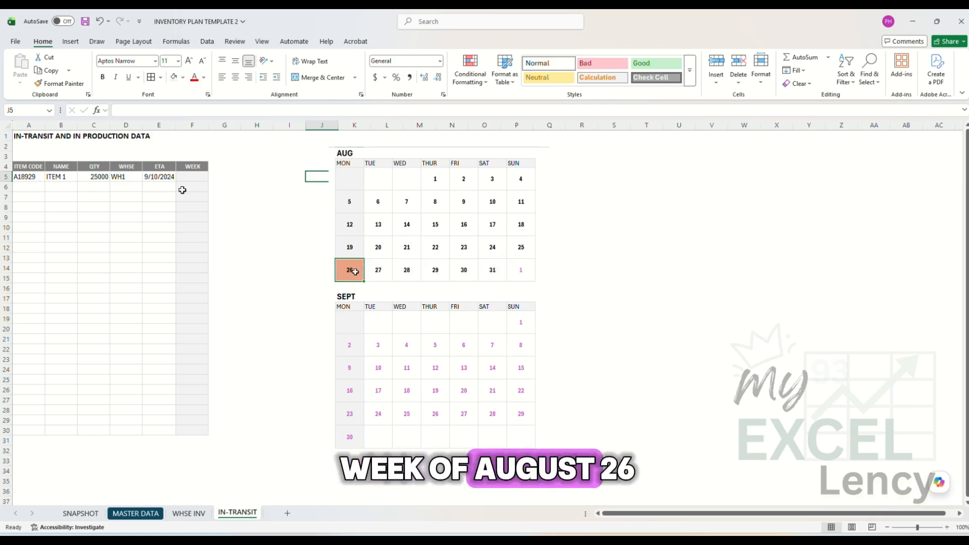
click(191, 176)
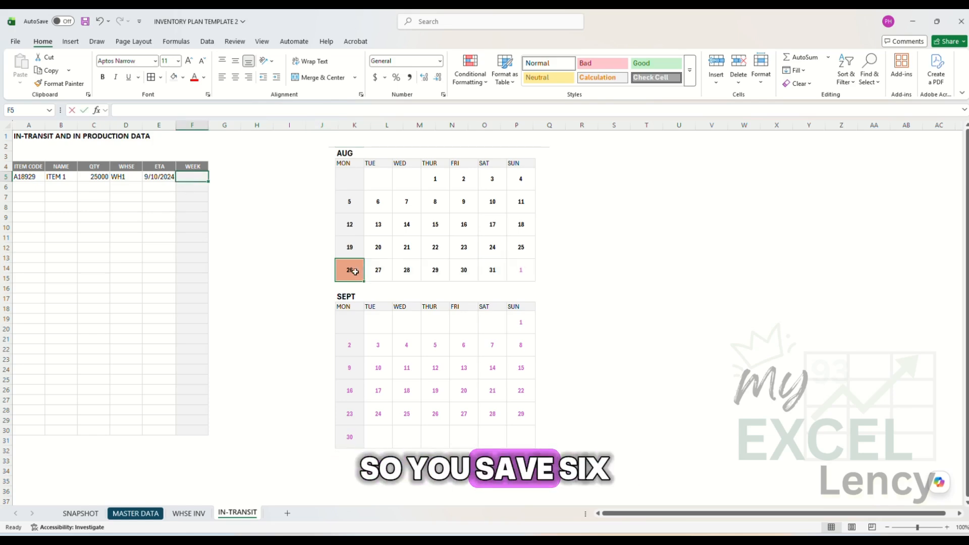
click(354, 272)
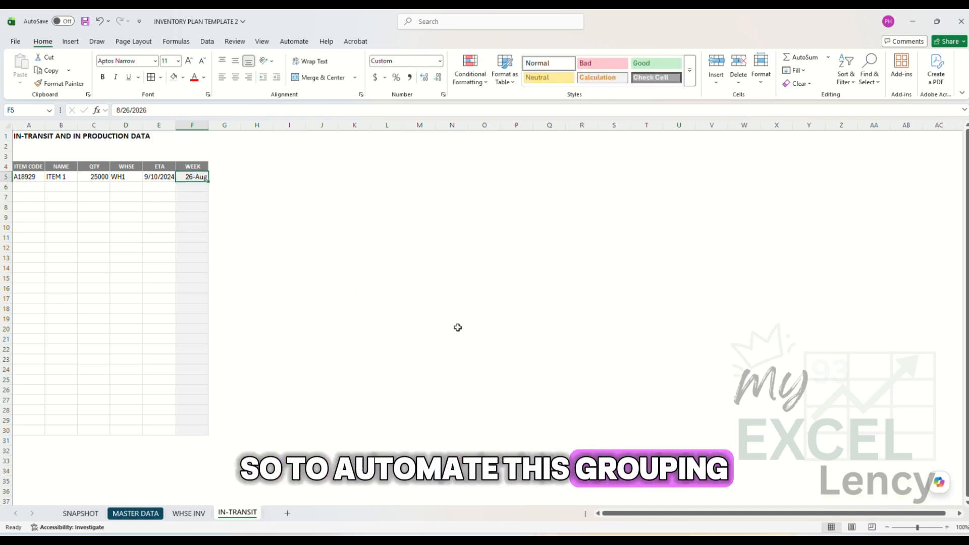
key(Delete)
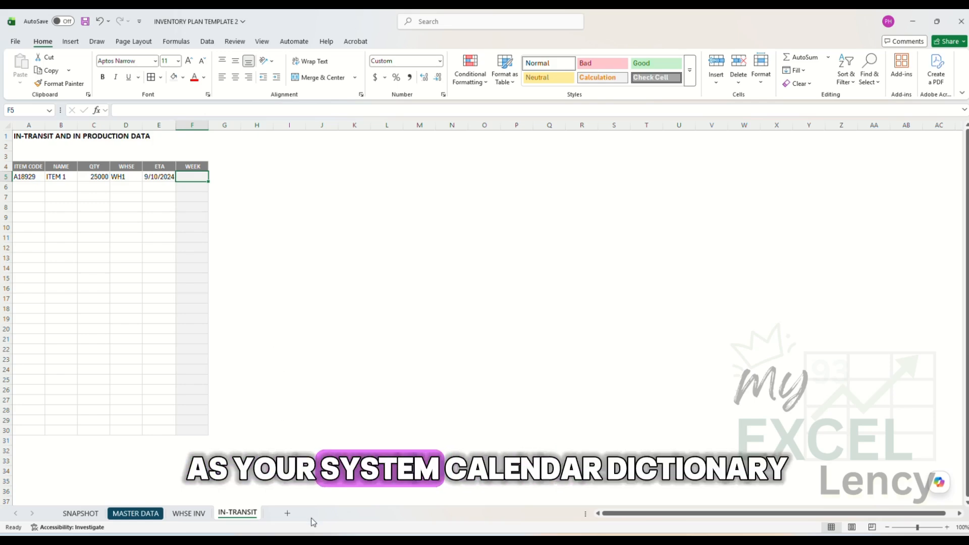
- Add a new worksheet after IN-TRANSIT and name it INPUT
click(288, 514)
right_click(282, 513)
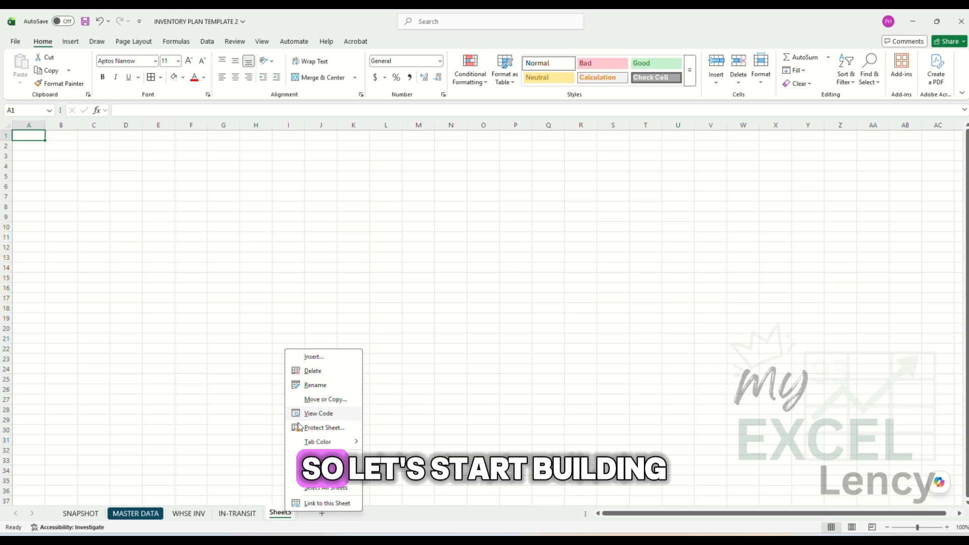
click(316, 385)
text(IN)
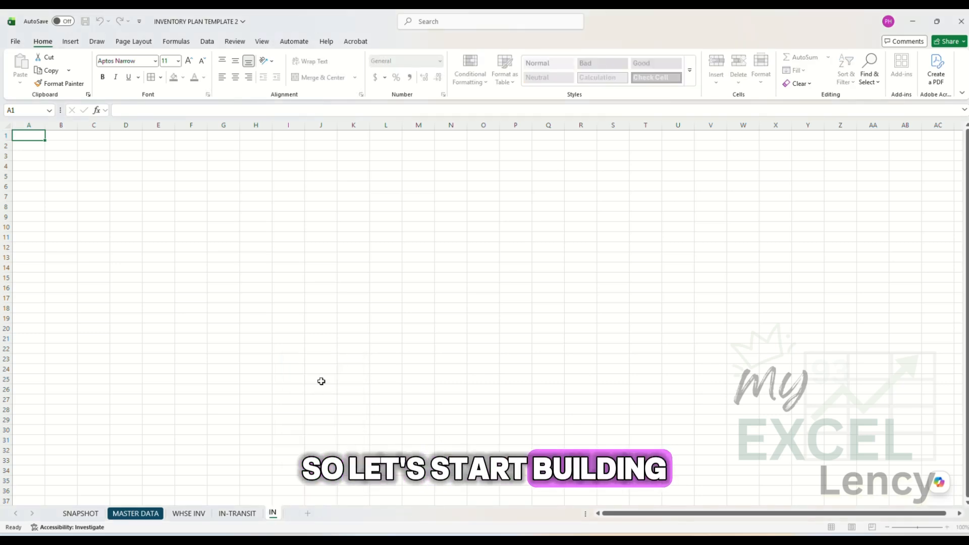
text(PUT)
click(321, 381)
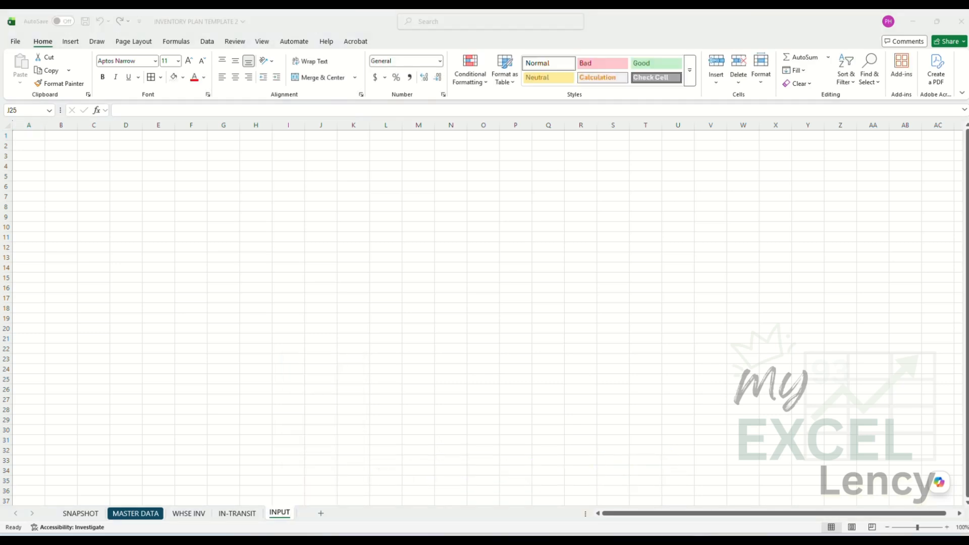
- Add the column headers START DATE, END DATE and WEEK REFERENCE in A1:C1 of the INPUT sheet
click(20, 134)
text(START DATE	END DATE	WEEK REFERENCE)
click(83, 245)
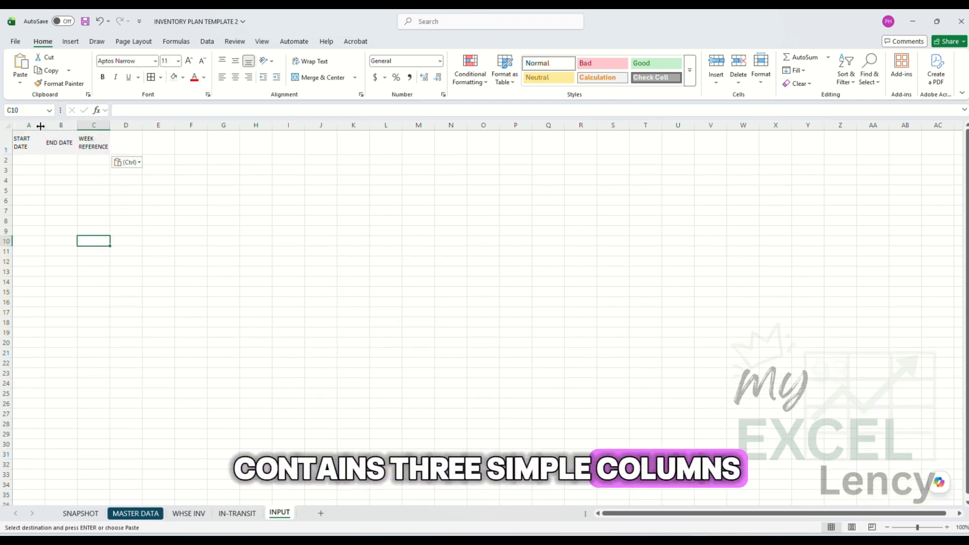
click(29, 142)
click(67, 146)
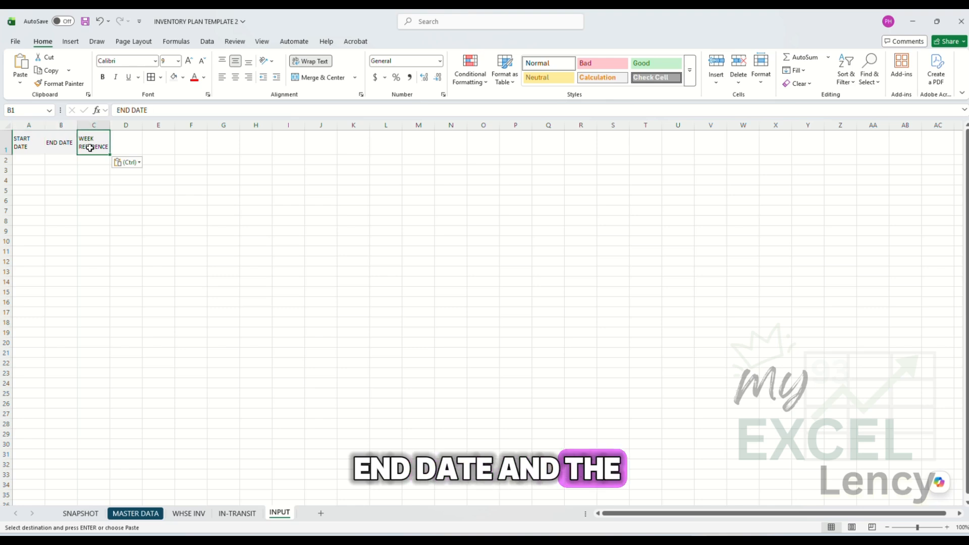
click(91, 146)
click(91, 190)
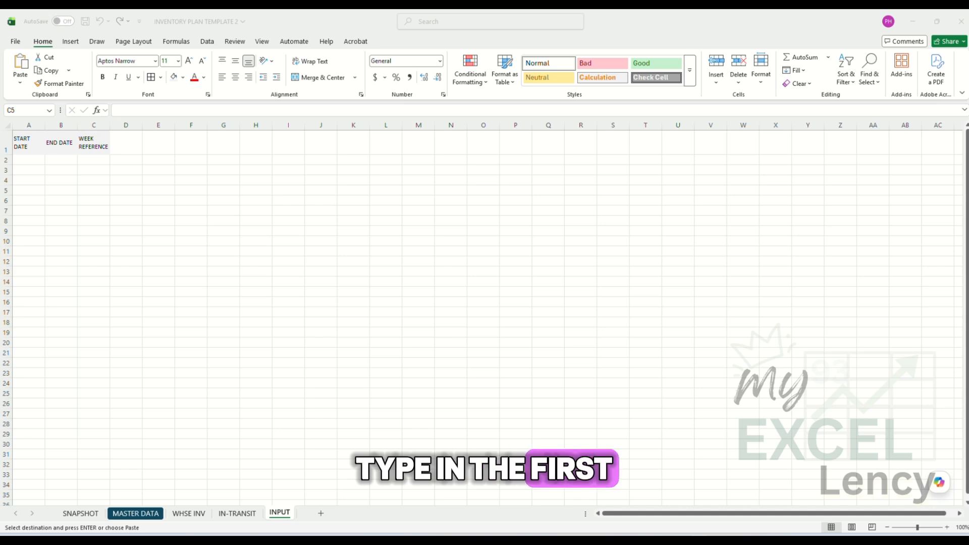
- Enter 8/26/2024 as the first start date in A2 and widen column A to fit the START DATE header
click(29, 159)
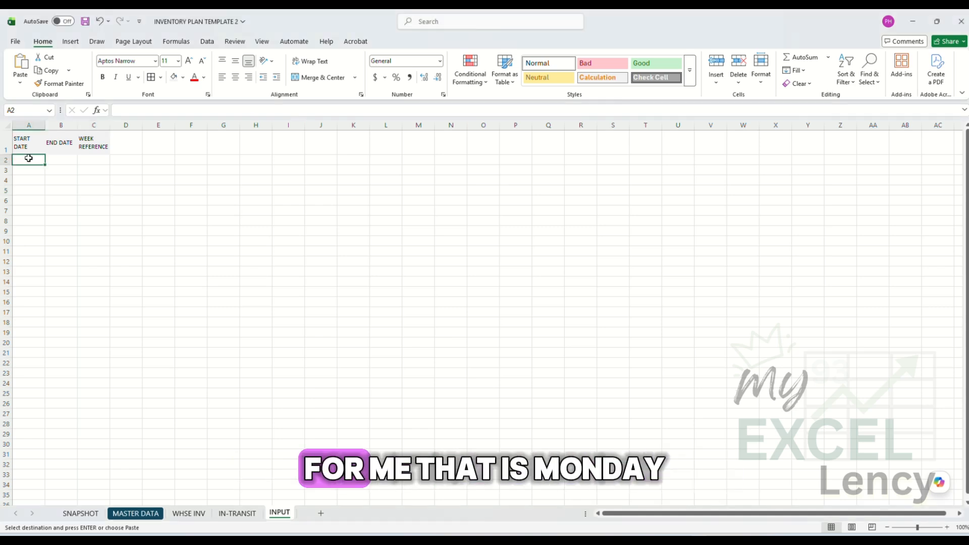
text(8/26/2024)
click(112, 227)
key(Escape)
drag(45, 126, 57, 127)
click(34, 160)
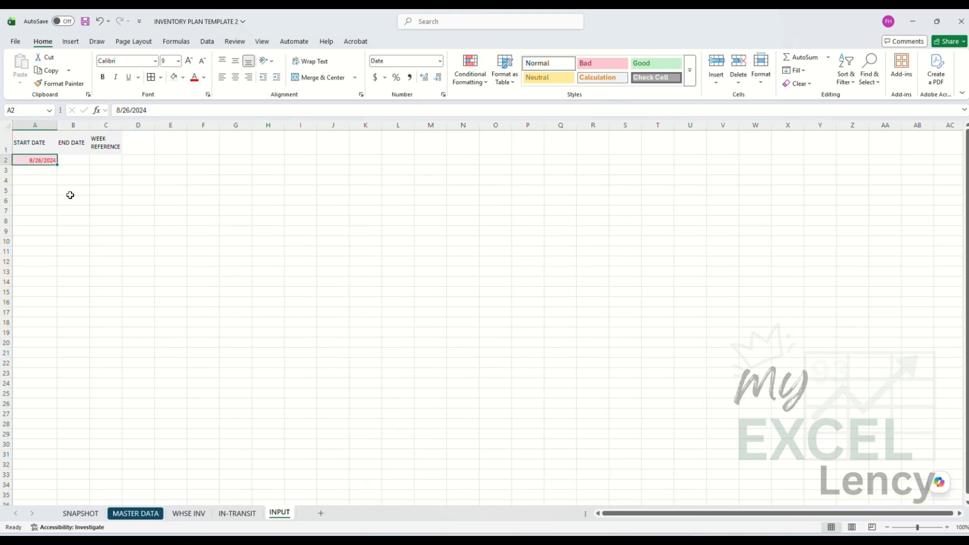
click(117, 206)
click(82, 160)
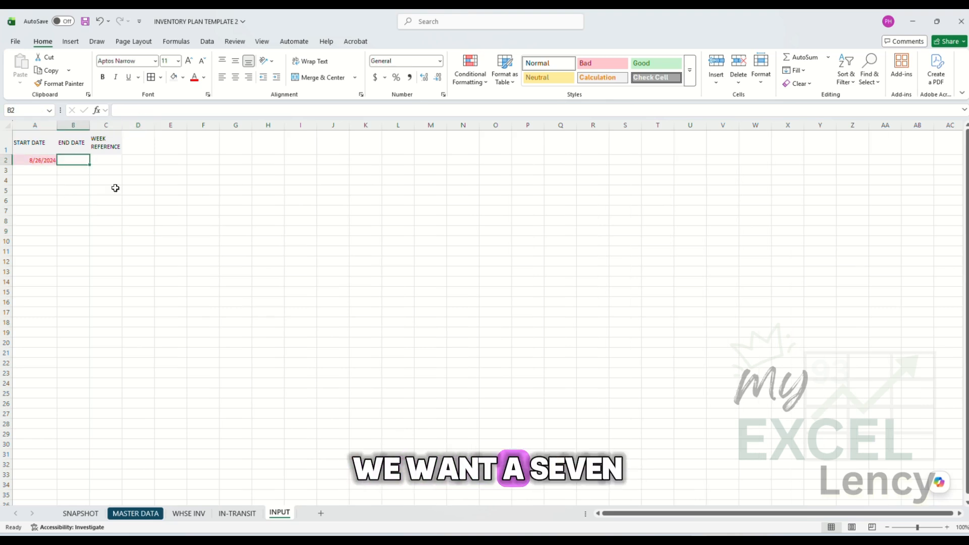
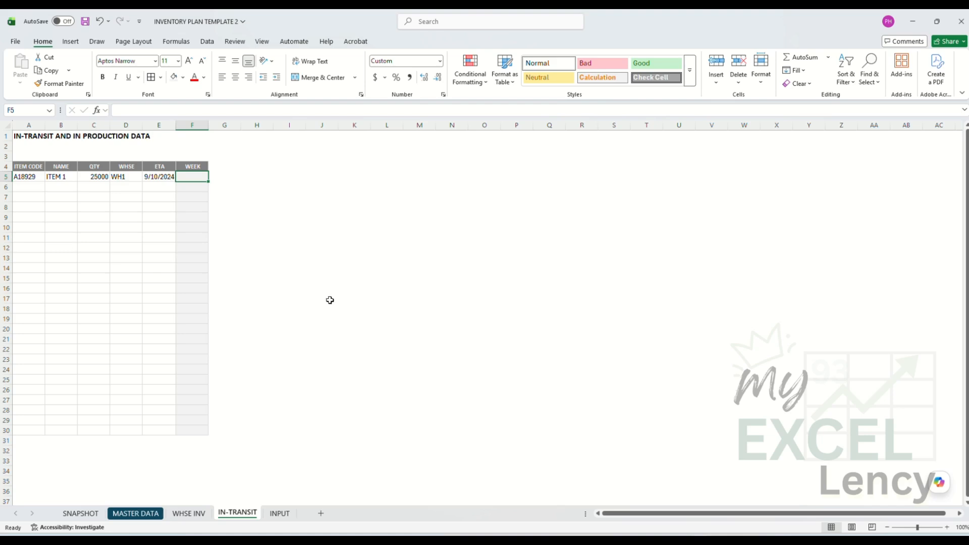
- Compare the IN-TRANSIT ETA with the INPUT week list and start a LOOKUP formula in IN-TRANSIT F5 with E5 as the lookup value
click(502, 28)
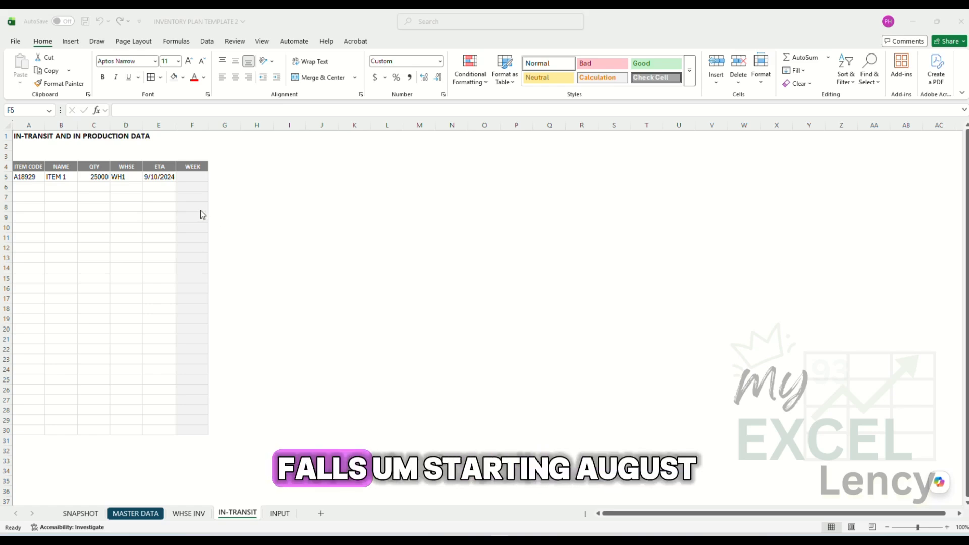
click(280, 513)
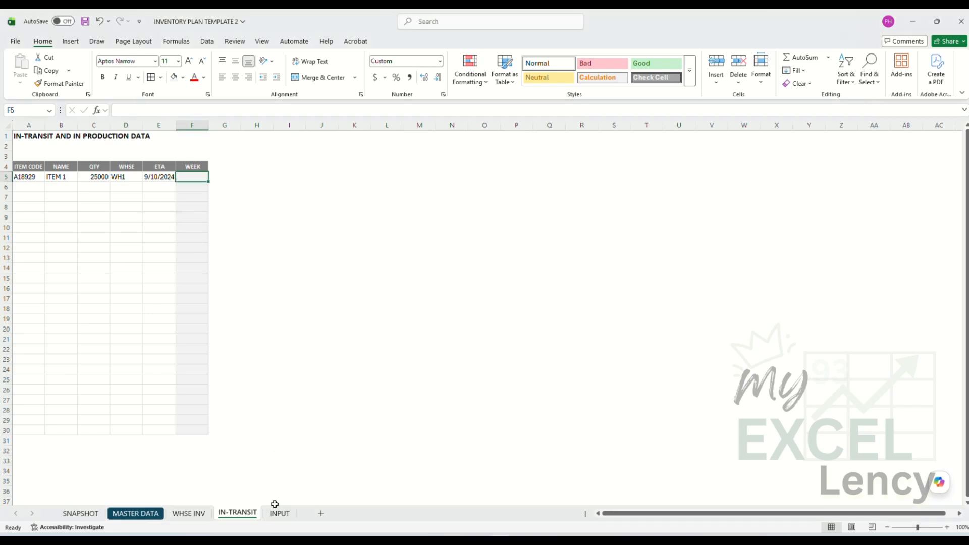
click(276, 512)
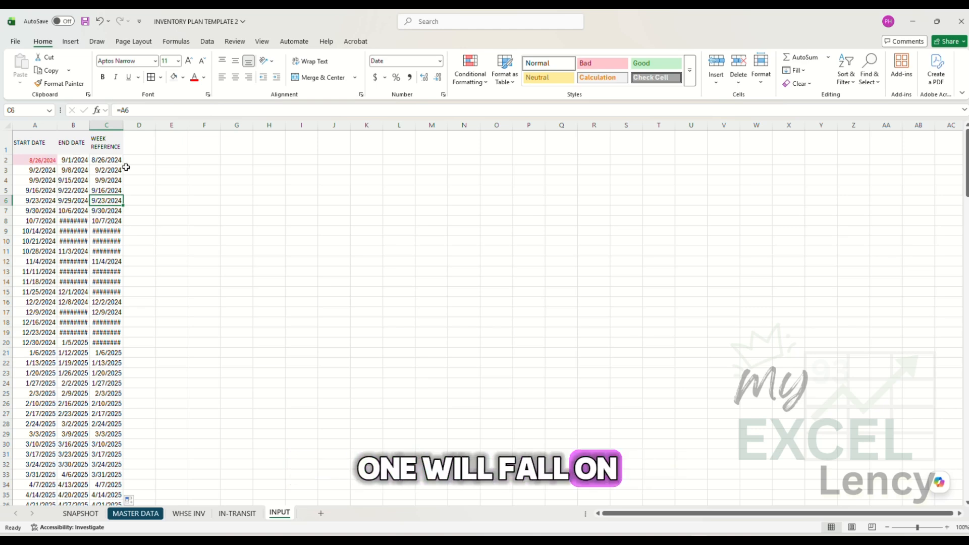
click(241, 514)
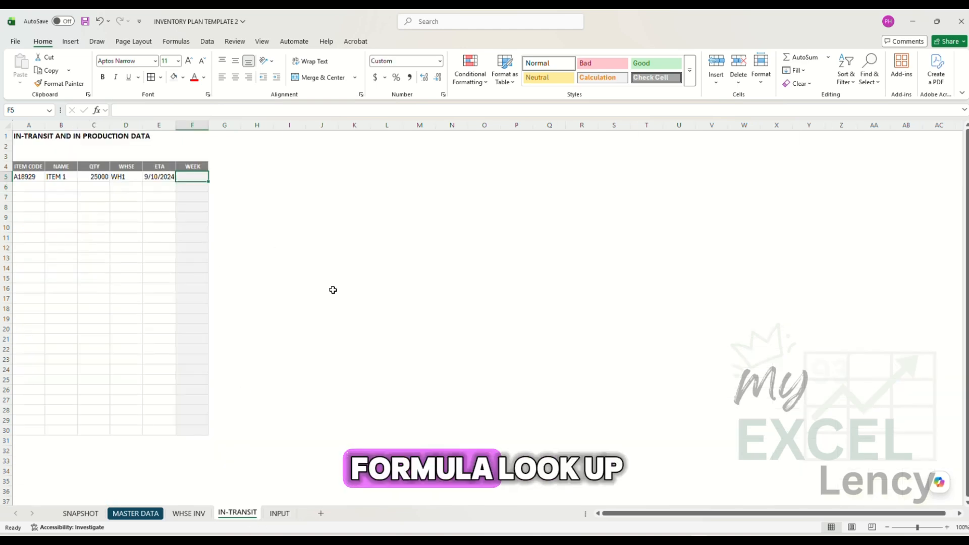
text(=look)
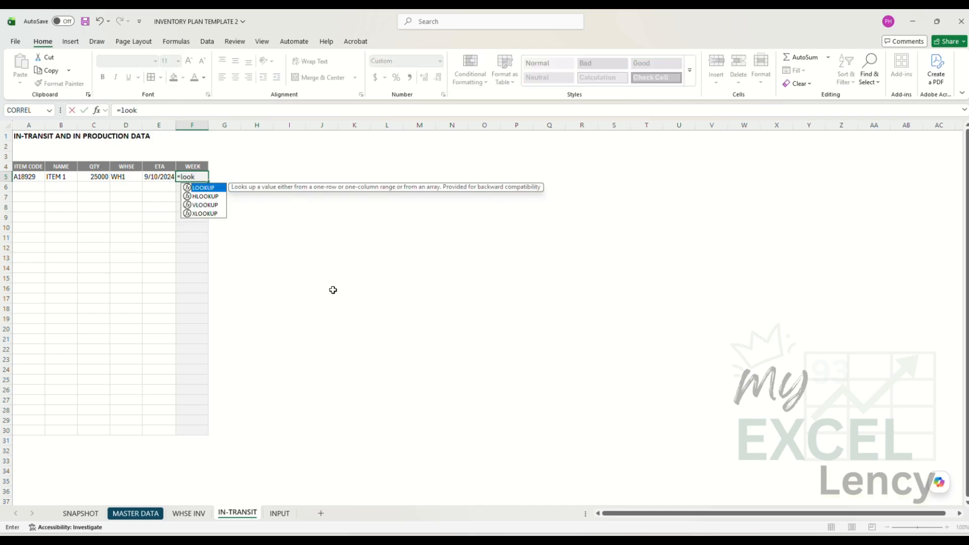
key(Tab)
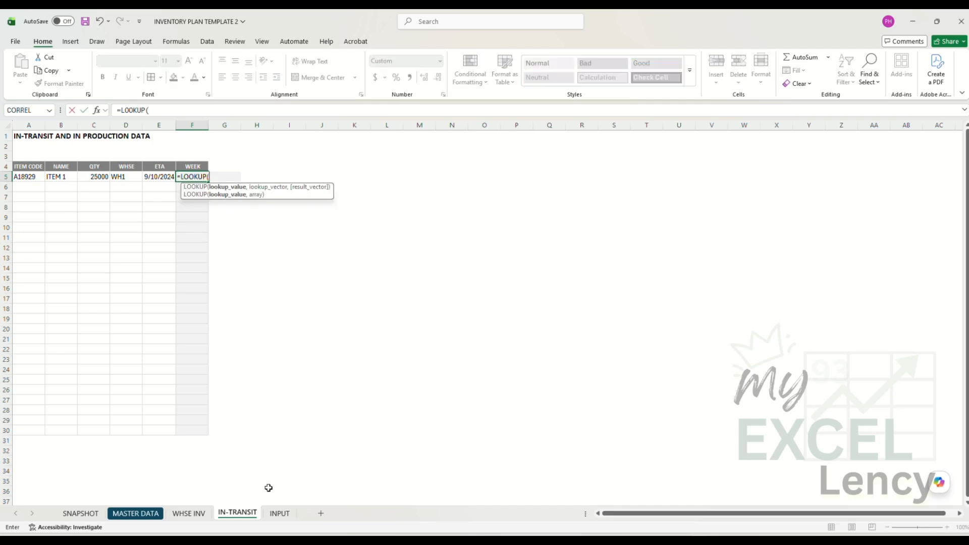
click(281, 515)
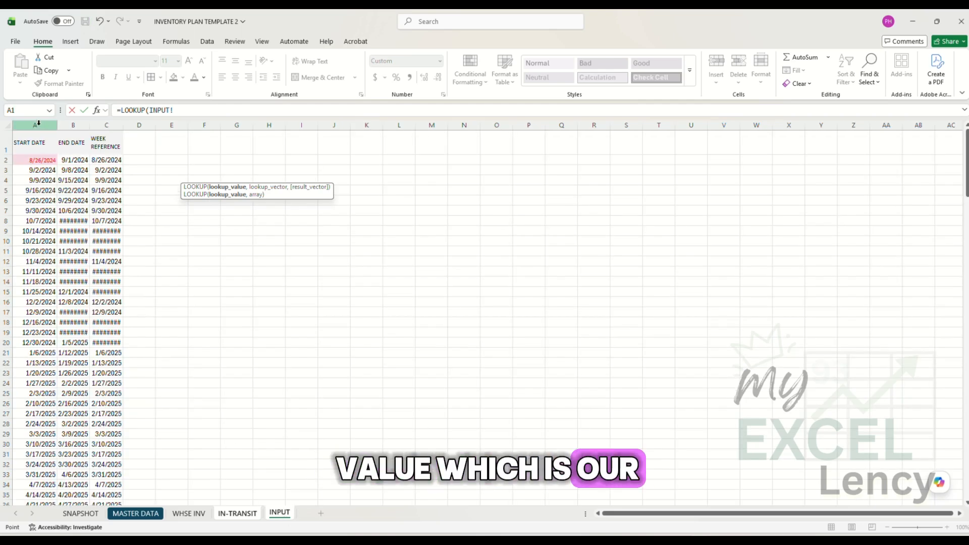
click(236, 515)
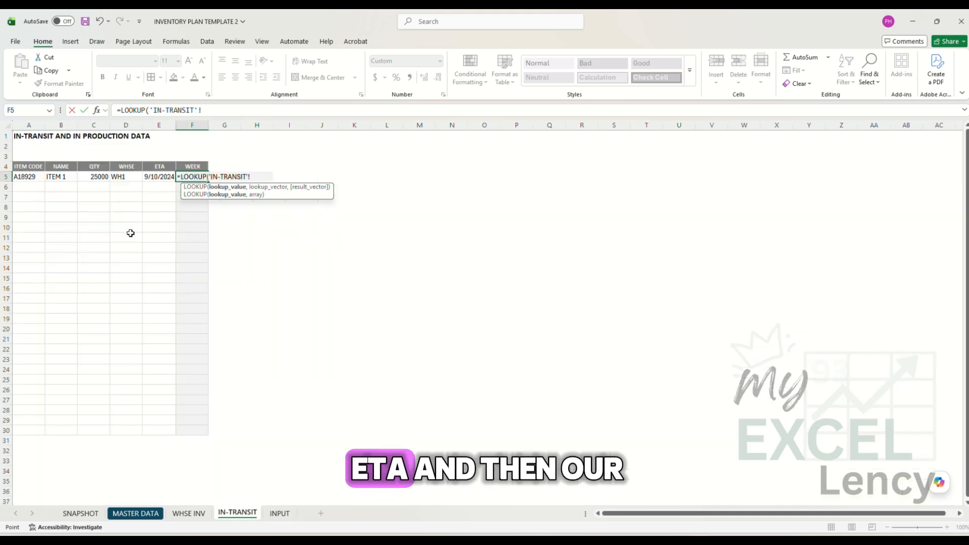
click(162, 177)
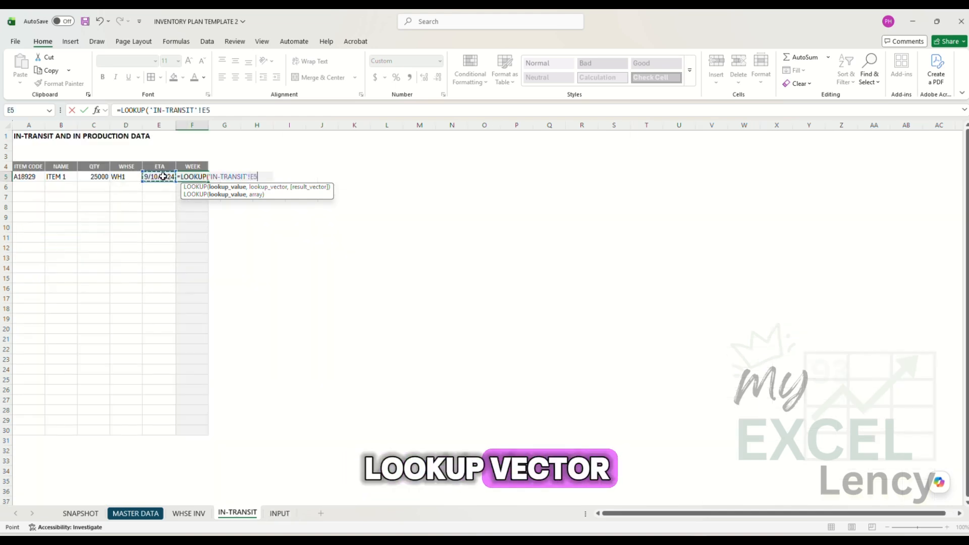
text(,)
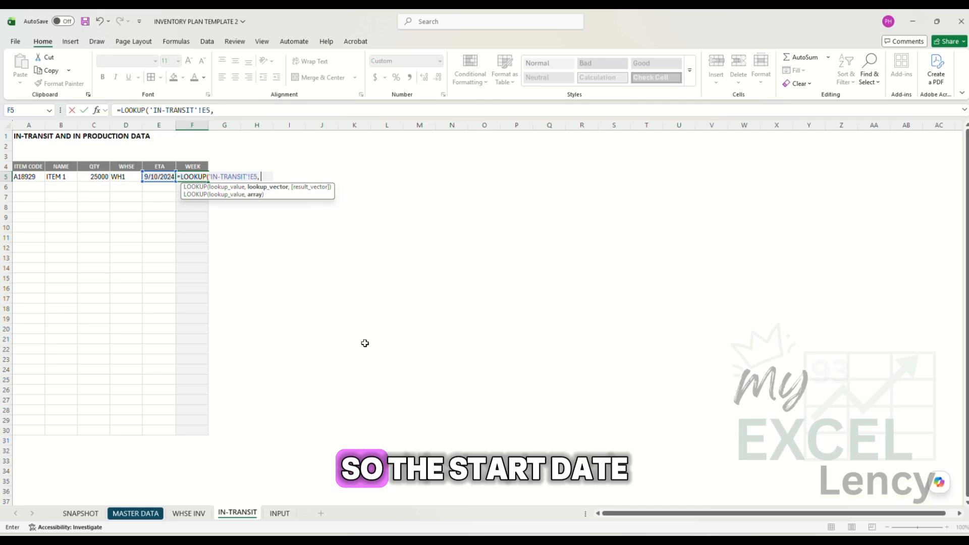
- Complete the F5 LOOKUP formula with INPUT columns A:B as the lookup vector and INPUT column C as the result vector
click(280, 513)
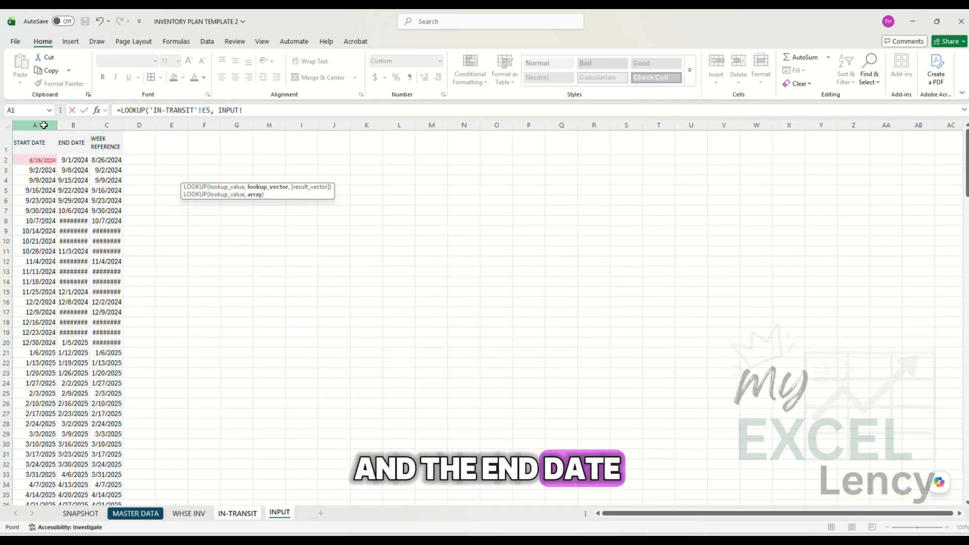
drag(44, 125, 74, 127)
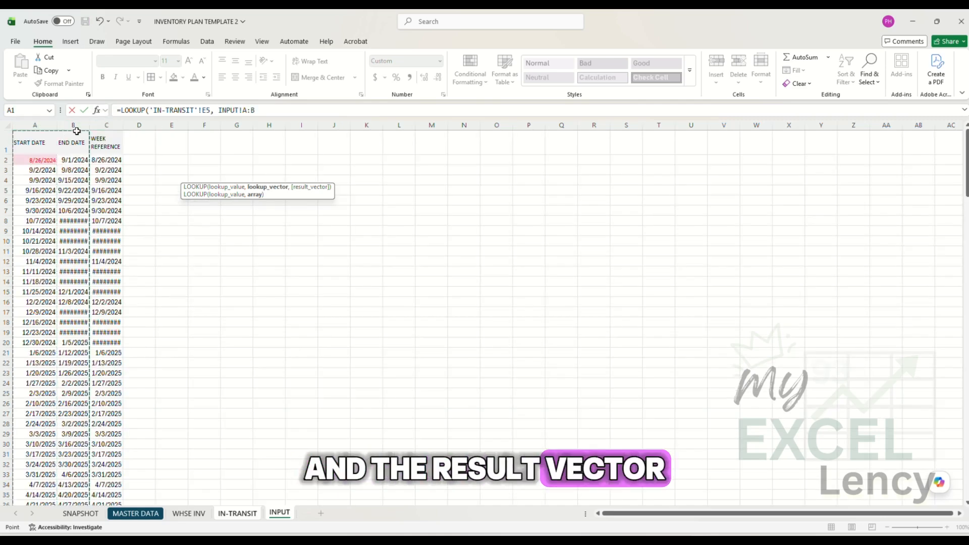
text(,)
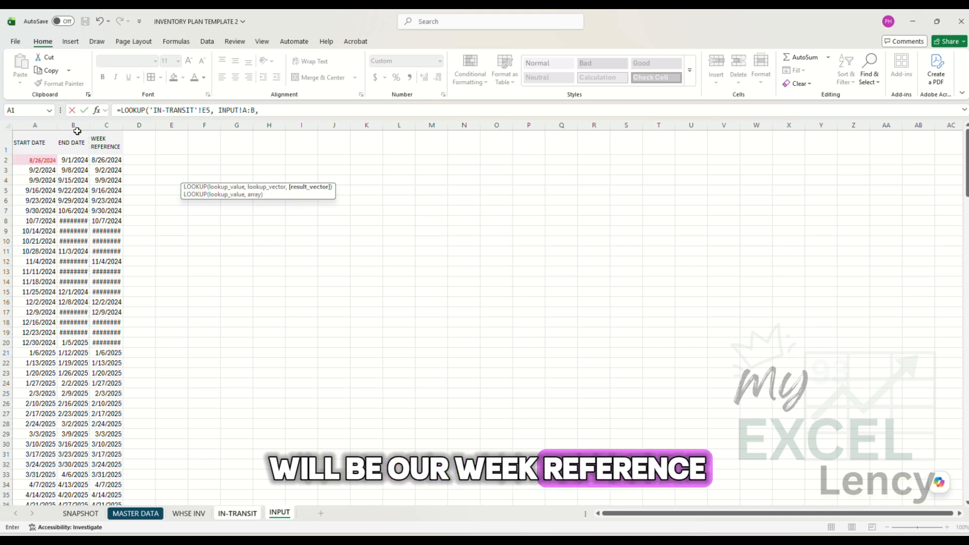
click(112, 125)
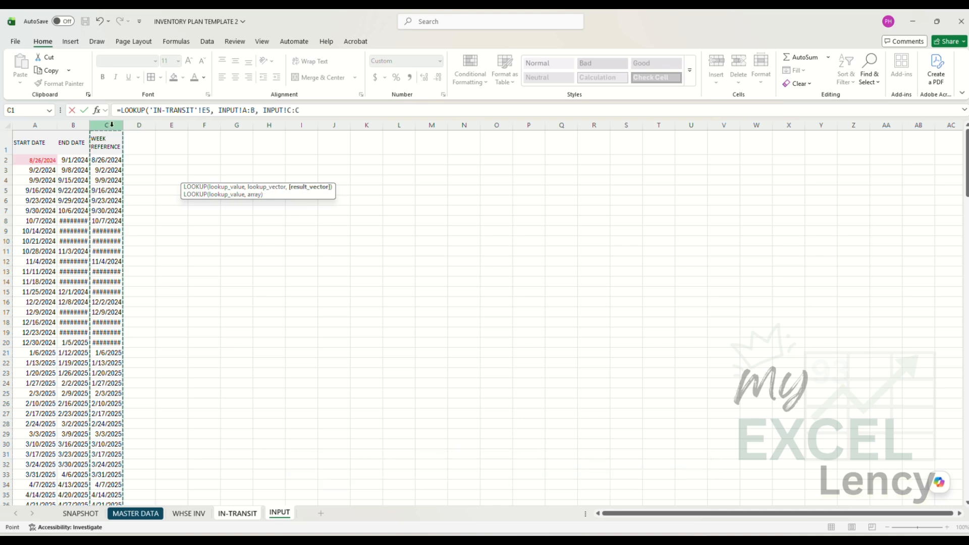
text())
key(Return)
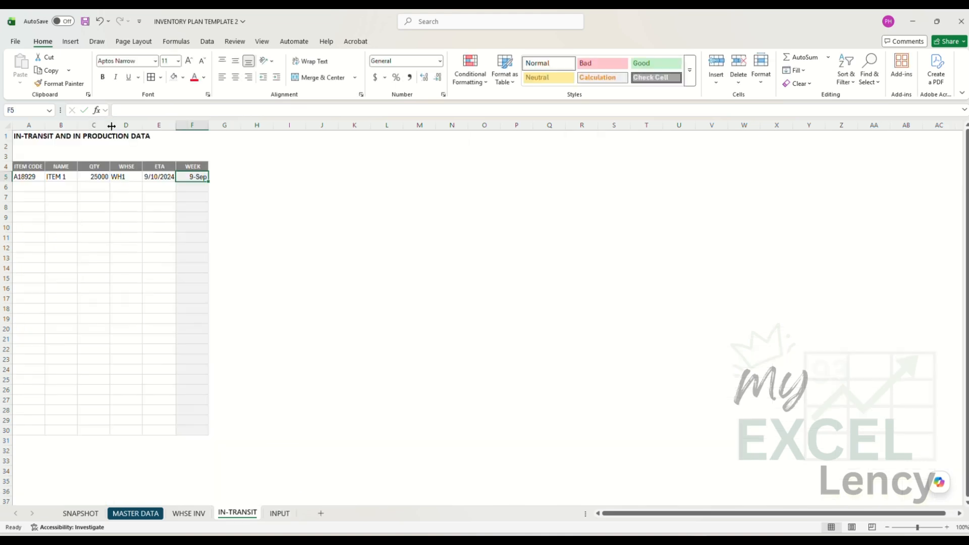
- Format the WEEK value in F5 as a date in the *3/14/2012 style and check it against the INPUT week list
key(ctrl+1)
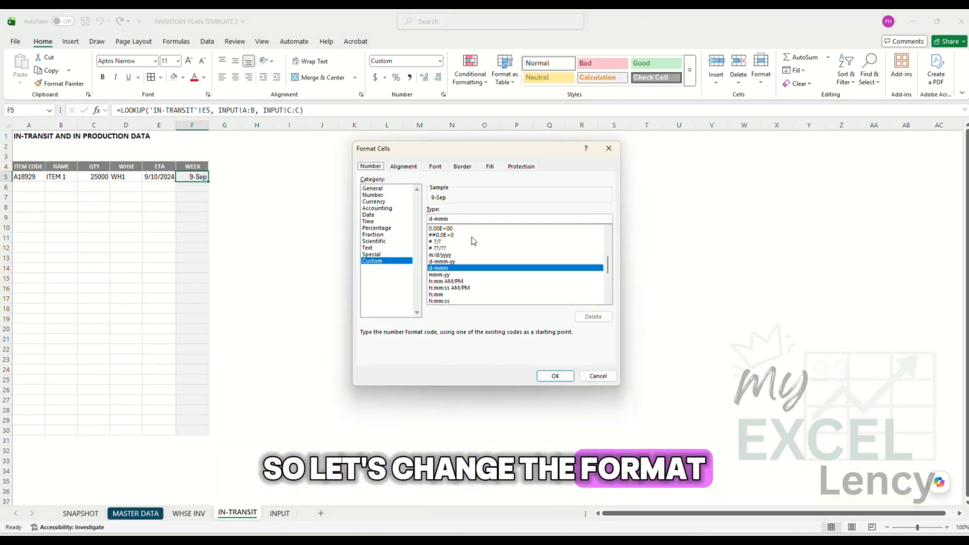
click(377, 216)
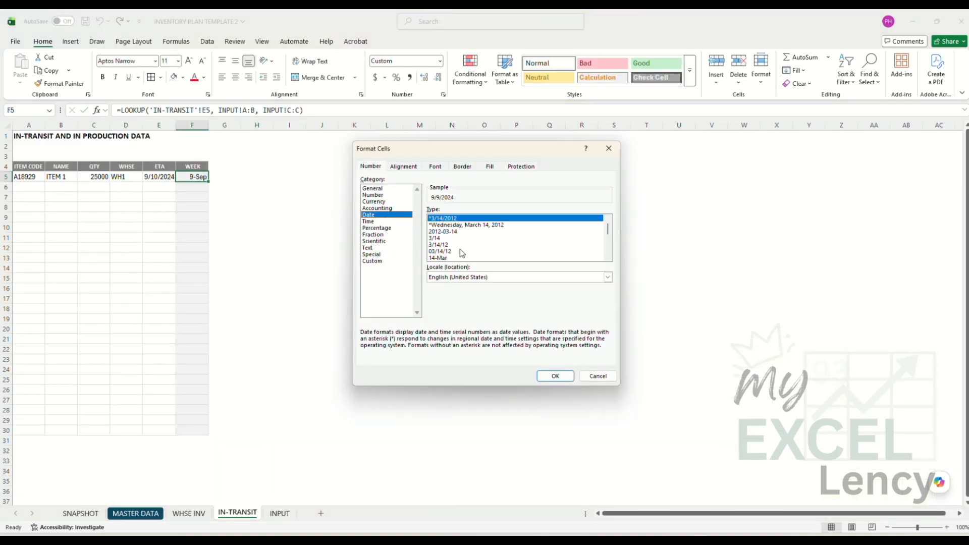
click(557, 378)
click(266, 228)
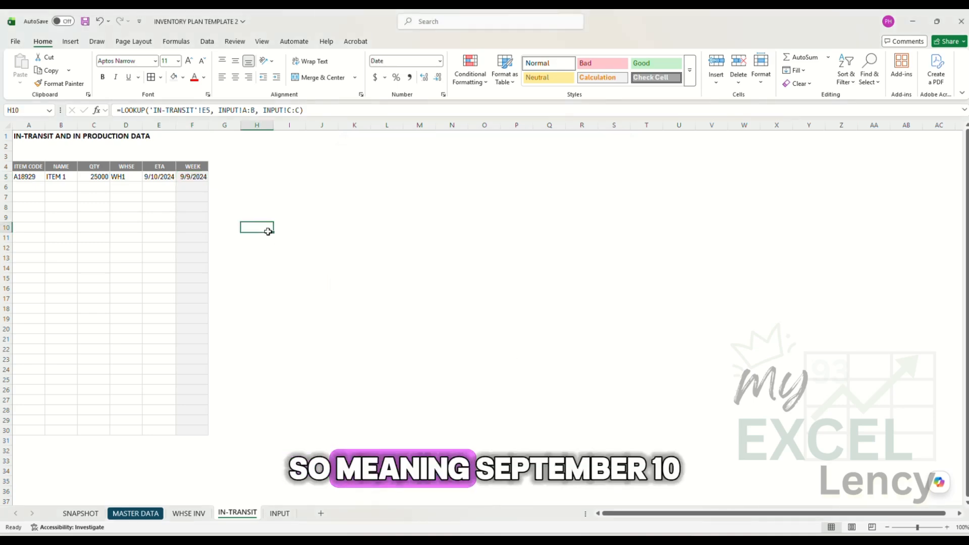
click(197, 177)
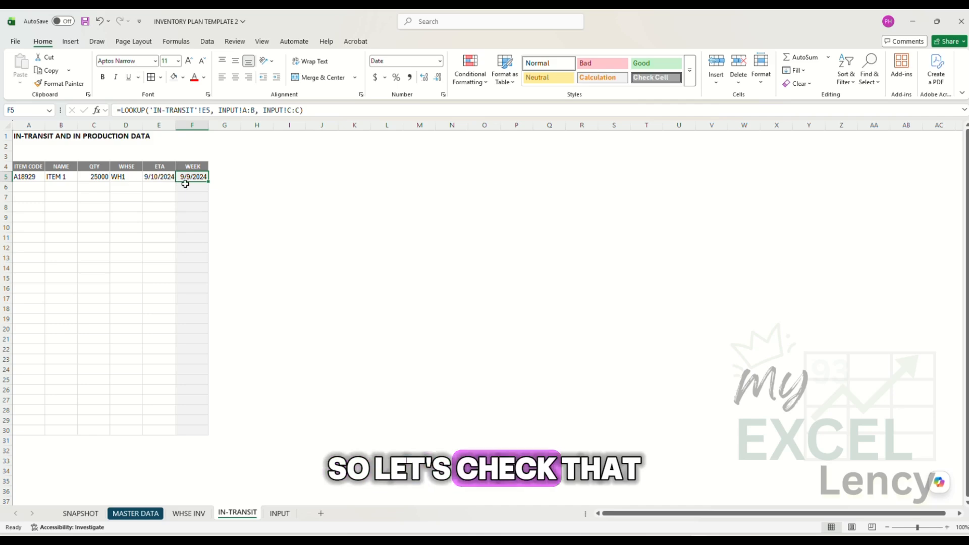
click(282, 515)
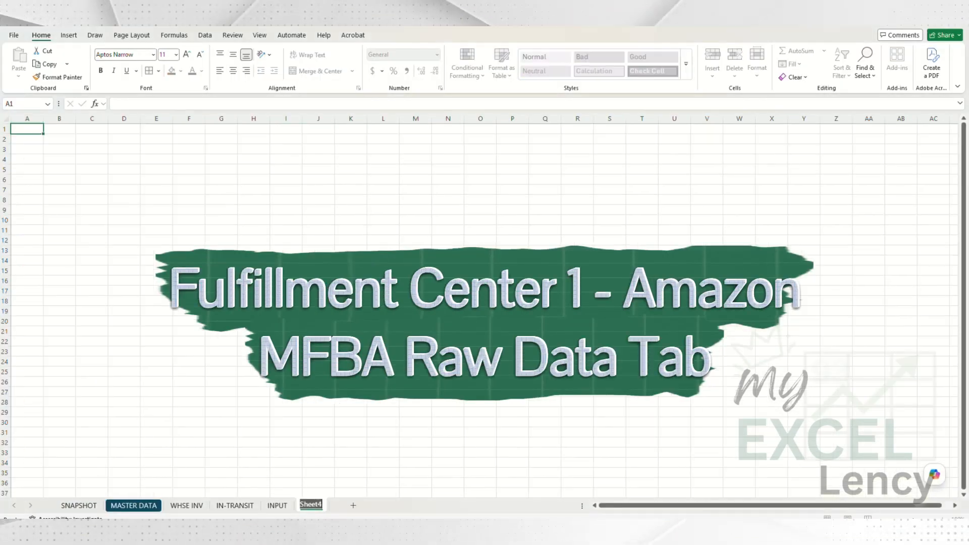
- Name the new sheet FC1 MFBA and paste the inventory report header row, from SKU in A1 to TOTAL in X1
text(FC1 MFBA)
click(351, 382)
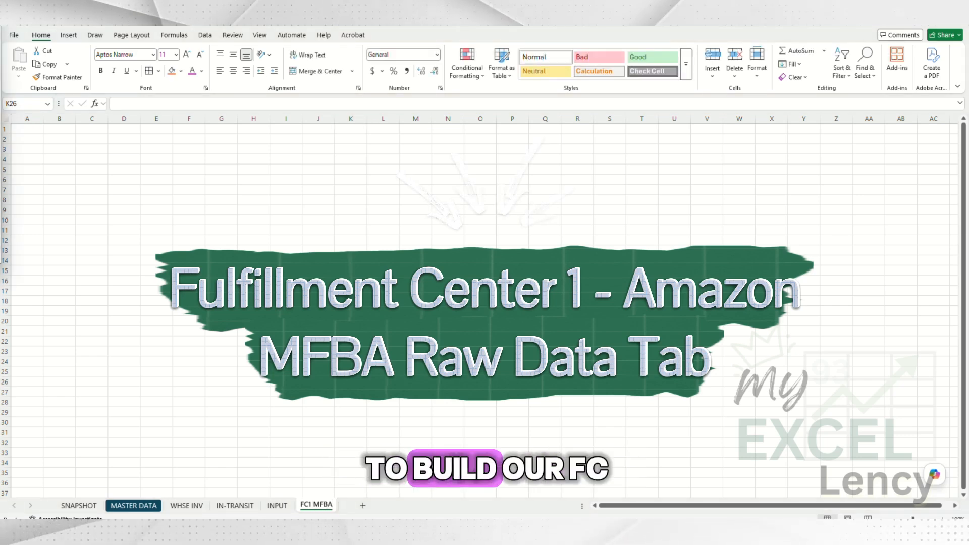
click(28, 130)
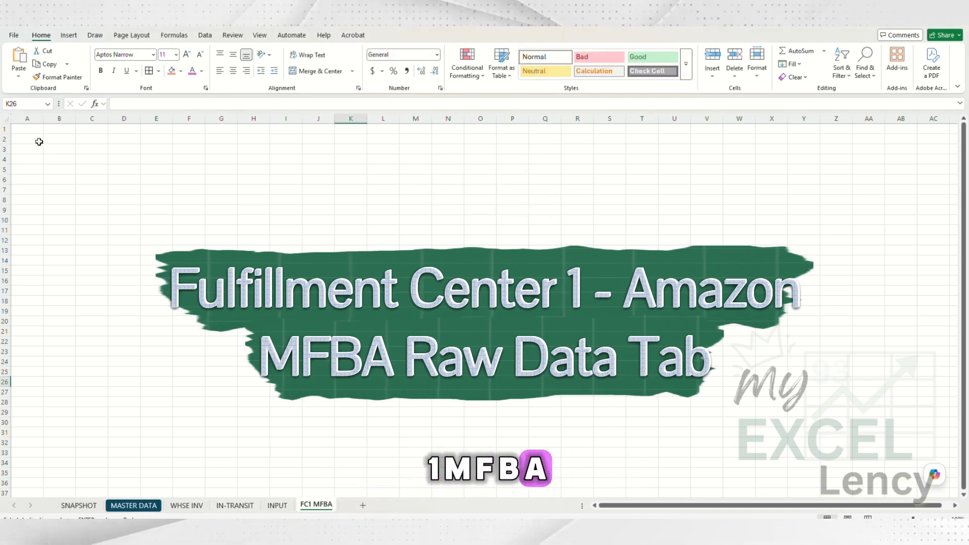
text(SKU	CODE 1	CODE 2	PRODUCT NAME	condition	your-price	mfn-listing-exists	mfn-fulfillable-quantity	afn-listing-exists	afn-warehouse-quantity	afn-fulfillable-quantity	afn-unsellable-quantity	afn-reserved-quantity	afn-total-quantity	per-unit-volume	afn-inbound-working-quantity	afn-inbound-shipped-quantity	afn-inbound-receiving-quantity	afn-researching-quantity	afn-reserved-future-supply	afn-future-supply-buyable	TOTAL FC1	INBOUND	TOTAL)
click(27, 140)
key(ctrl+shift+Right)
key(ctrl+q)
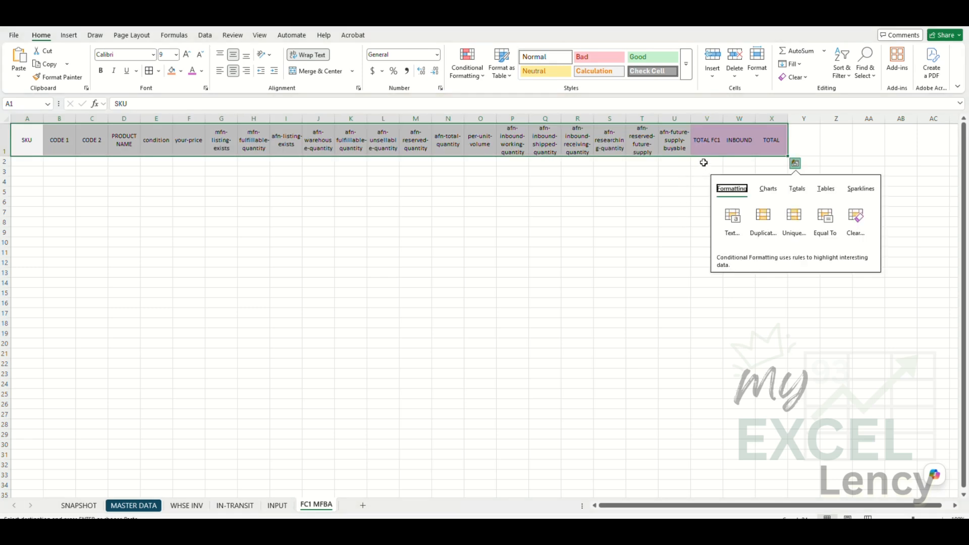
- Add the row 2 formulas =+K2 for TOTAL FC1, =+P2+Q2+R2 for INBOUND and =+V2+W2 for TOTAL, and fill them down to row 25
click(704, 162)
text(-	-	- -	-	- -	-	- -	-	- -	-	- -	-	- -	-	-)
click(577, 252)
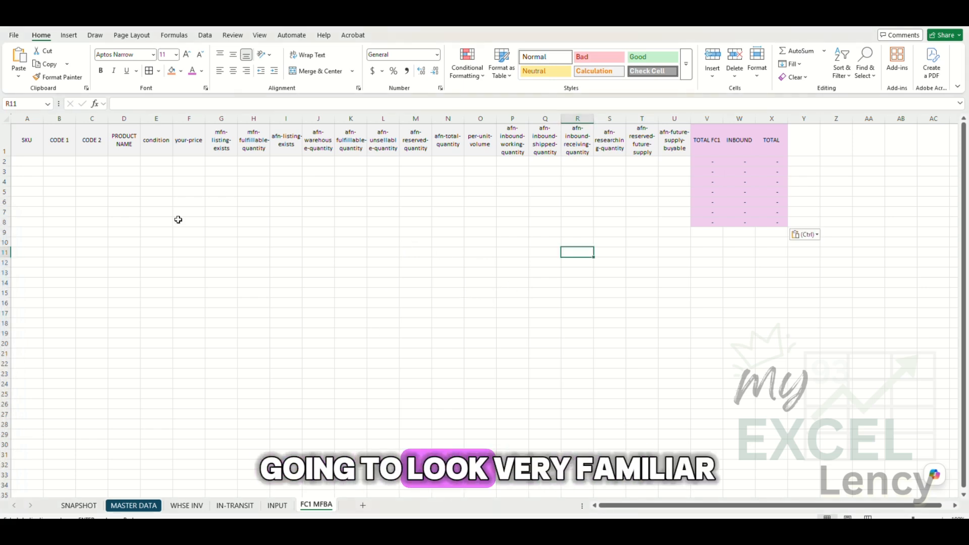
drag(20, 145, 685, 151)
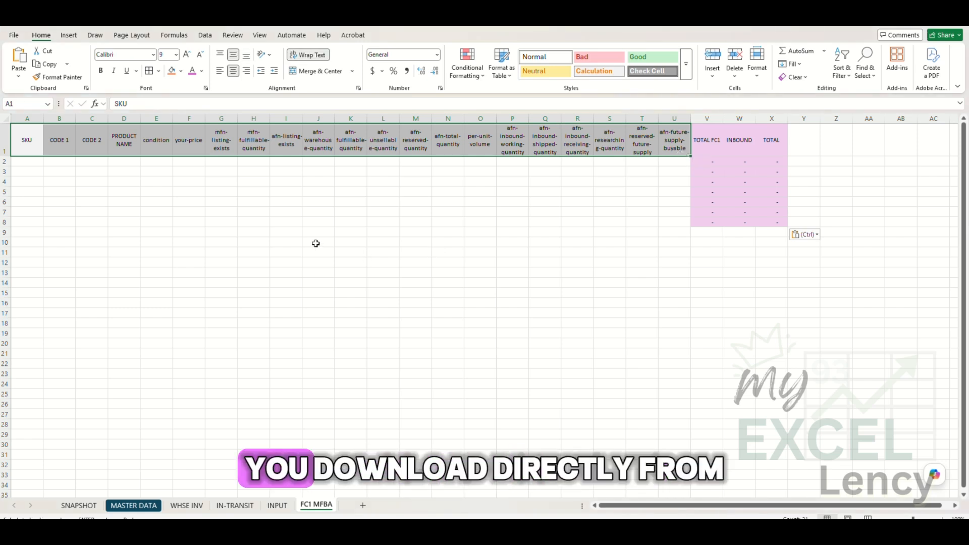
drag(712, 222, 801, 390)
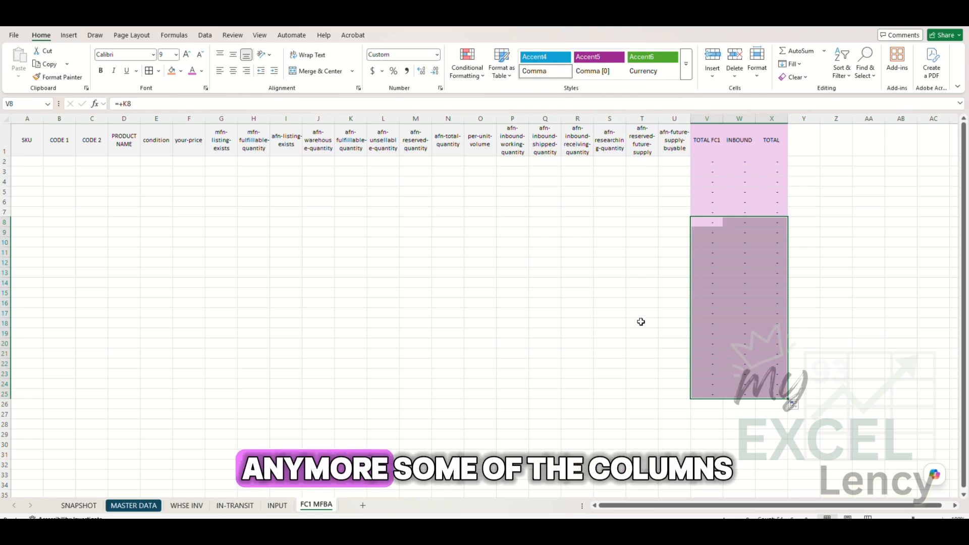
click(620, 315)
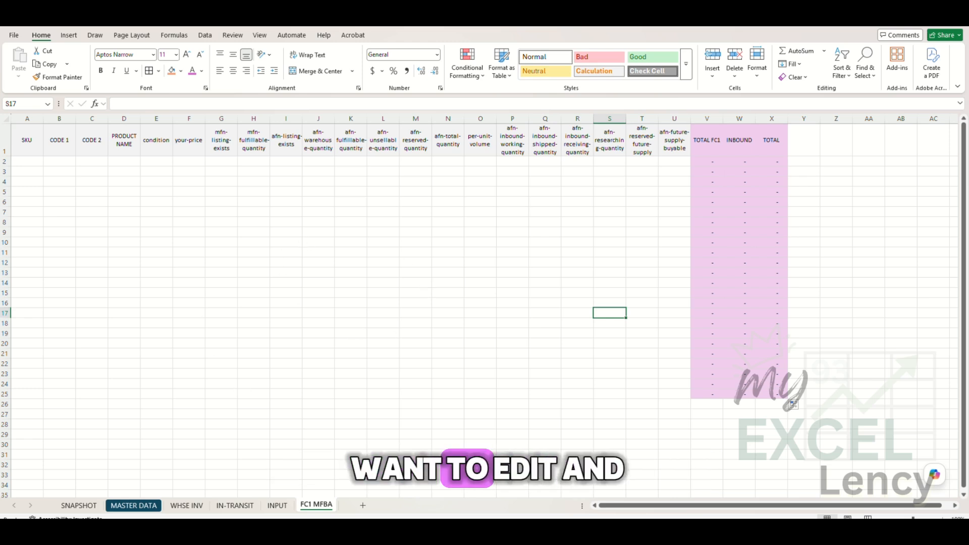
- Paste the copied ITEM 14 record from the Amazon report into row 2 of FC1 MFBA, starting at A2
key(alt+Tab)
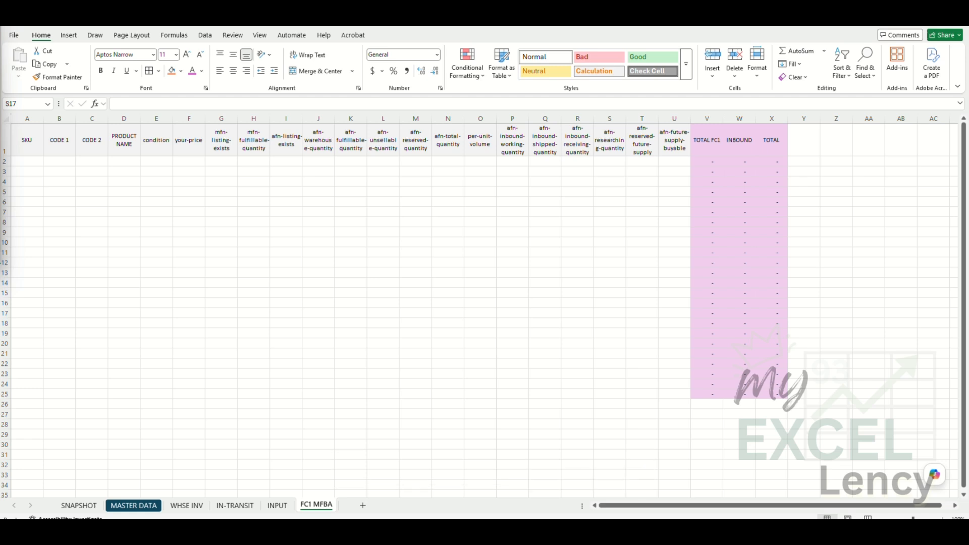
key(alt+Tab)
click(37, 160)
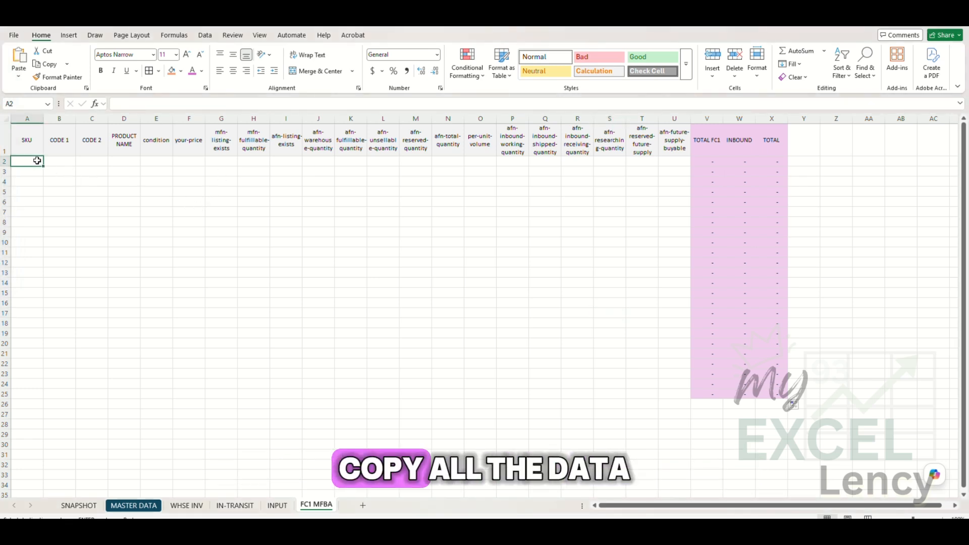
key(ctrl+v)
click(272, 260)
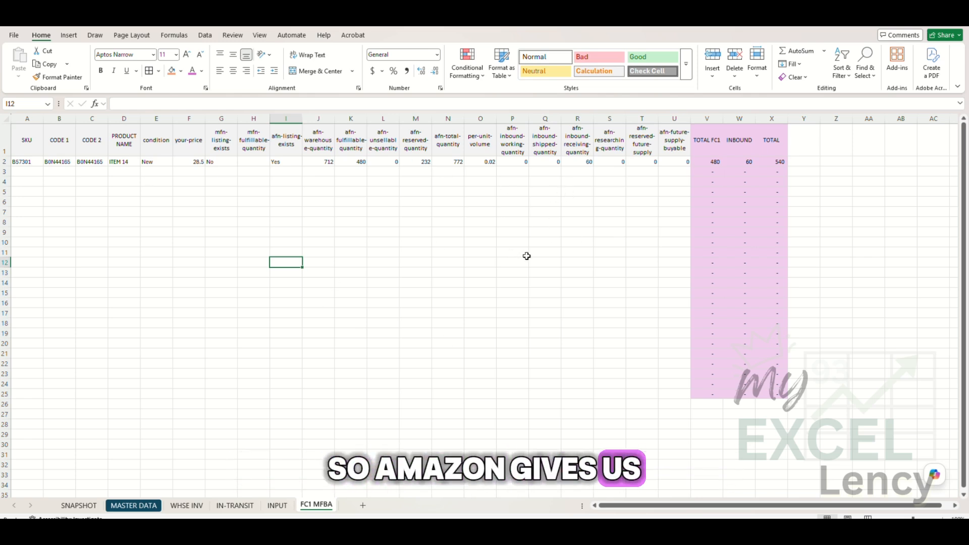
- Examine the afn fulfillable, reserved and inbound quantity columns and the TOTAL FC1, INBOUND and TOTAL summary columns
ctrl+scroll(540, 282, up, 1)
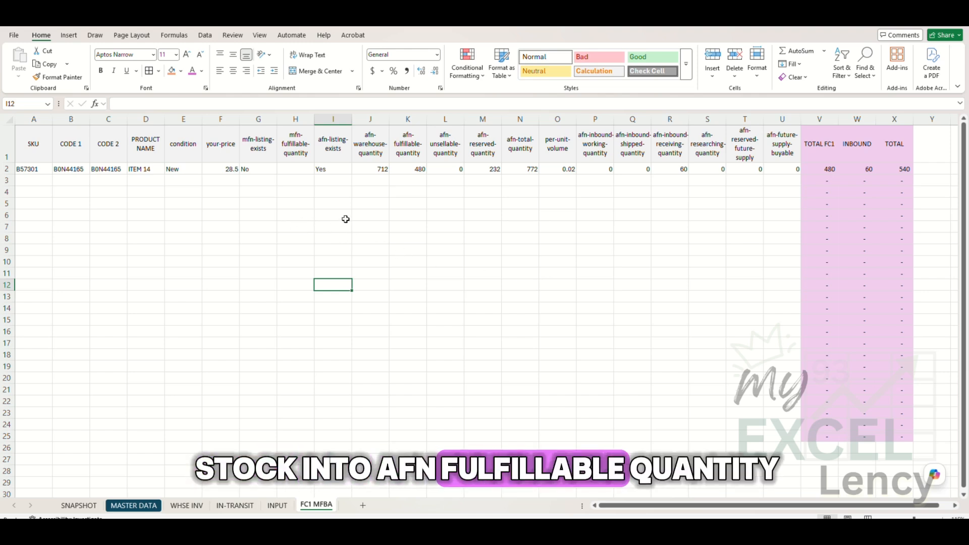
click(416, 142)
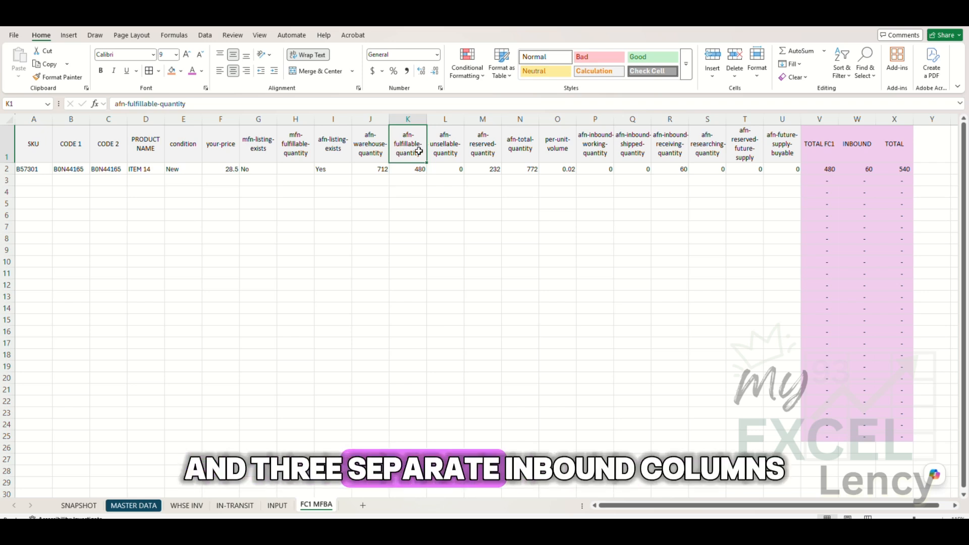
click(483, 147)
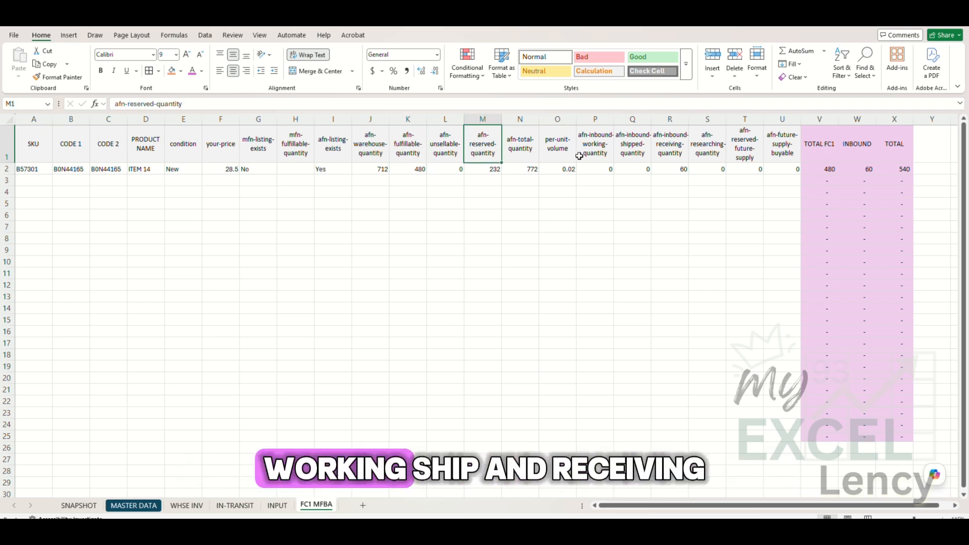
click(601, 146)
click(635, 146)
click(674, 145)
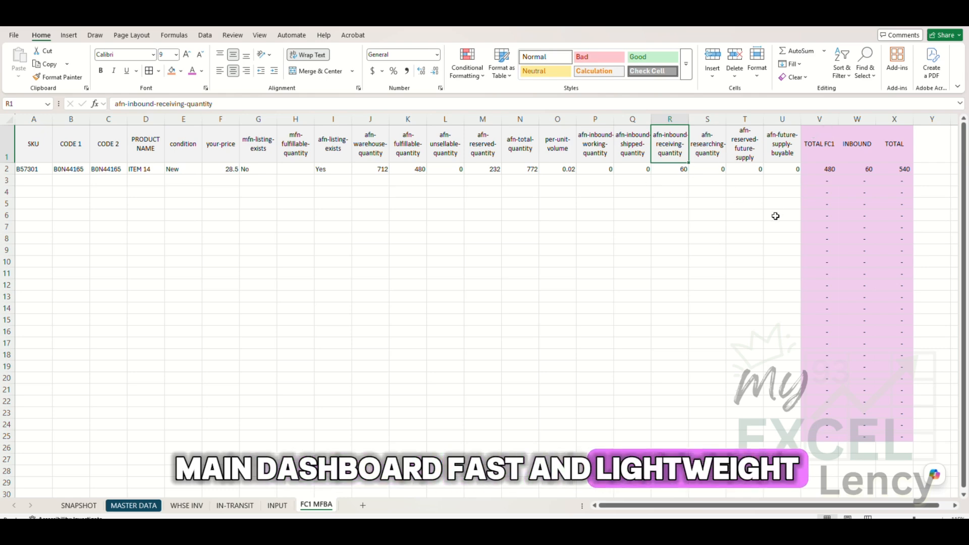
click(822, 143)
drag(822, 143, 887, 436)
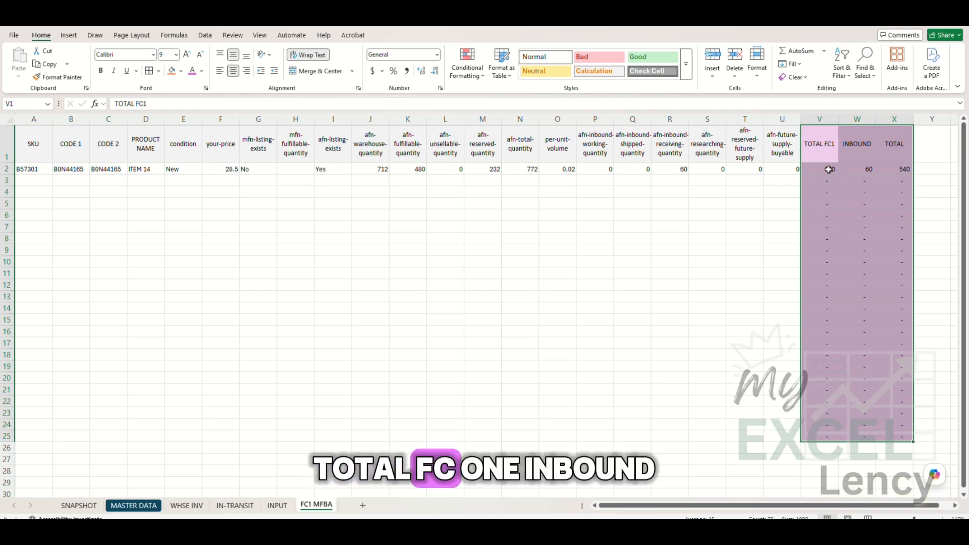
click(821, 144)
click(853, 145)
click(896, 144)
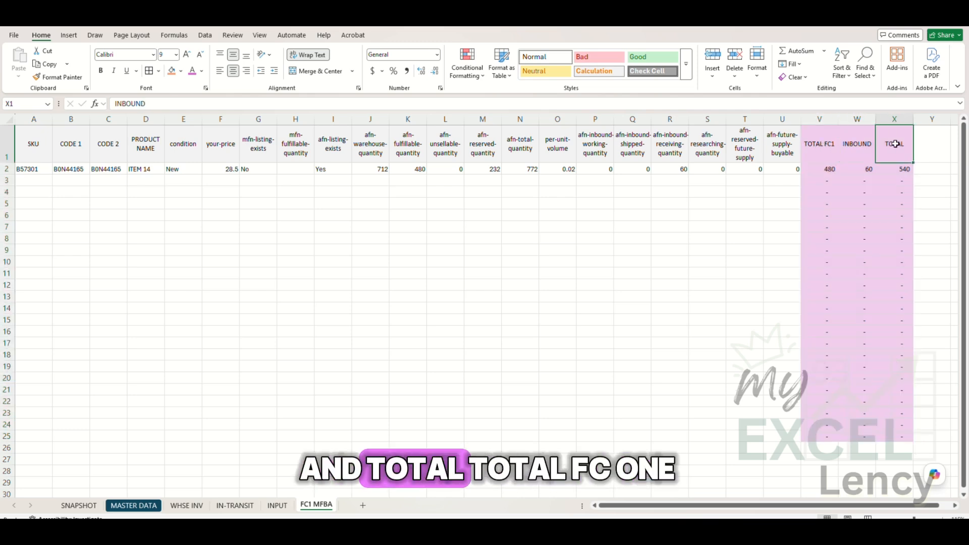
- Review which cells the row 2 formulas under TOTAL FC1, INBOUND and TOTAL refer to
double_click(828, 169)
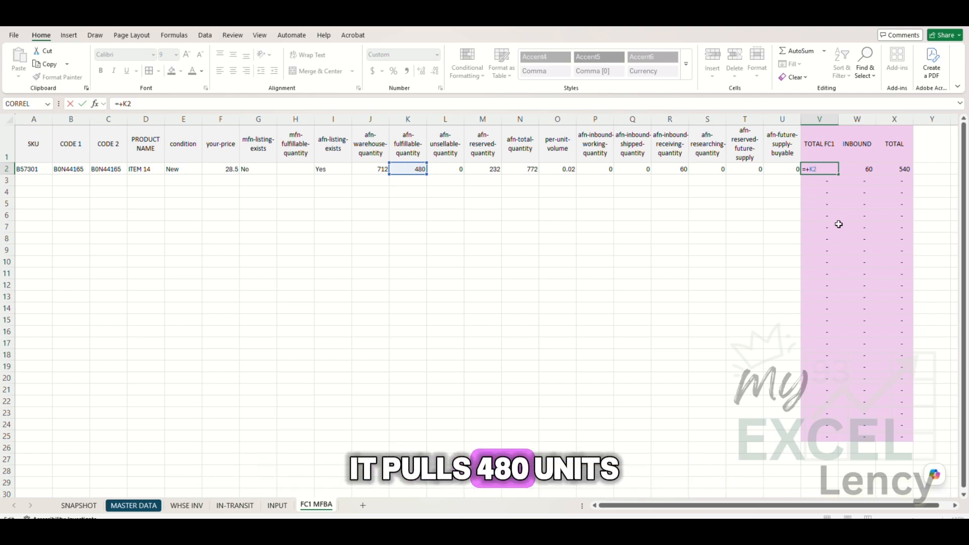
key(ctrl+Return)
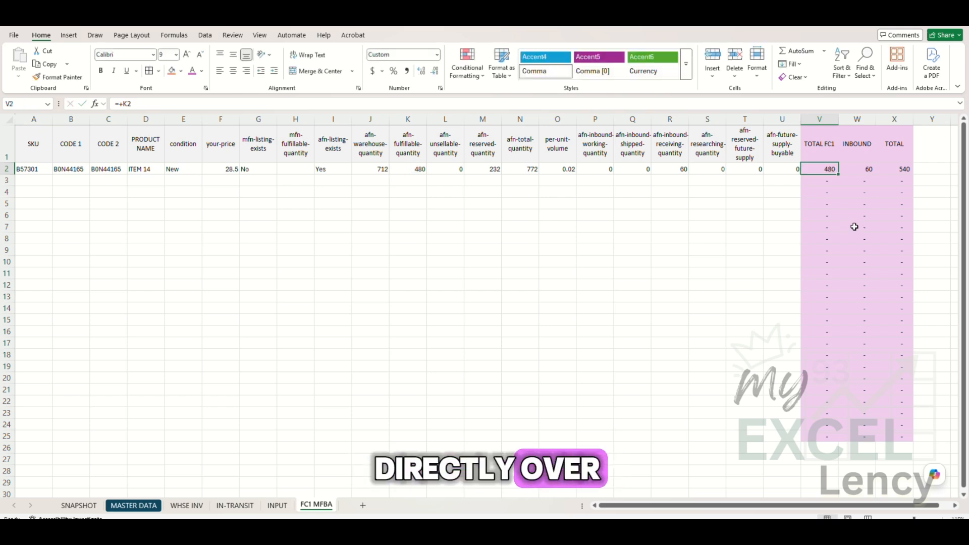
click(866, 168)
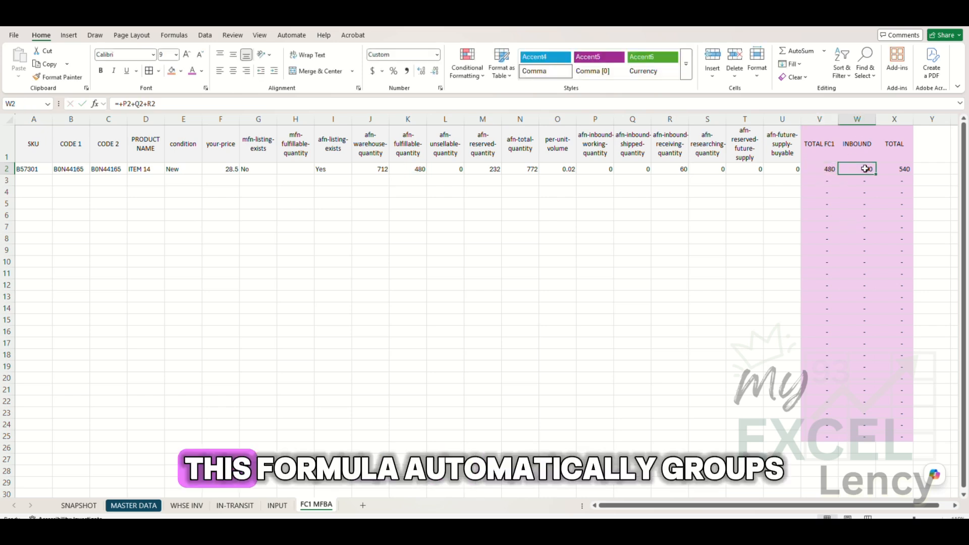
double_click(865, 169)
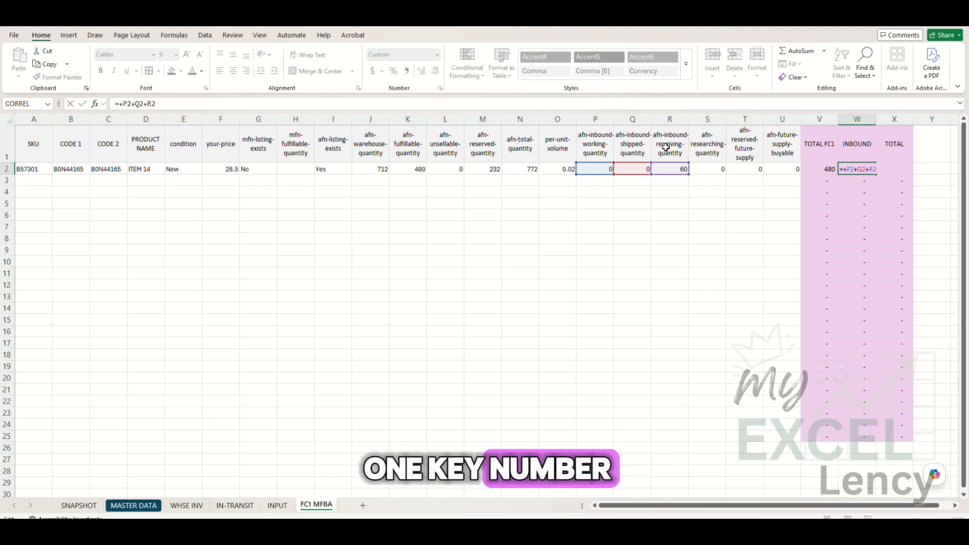
key(Escape)
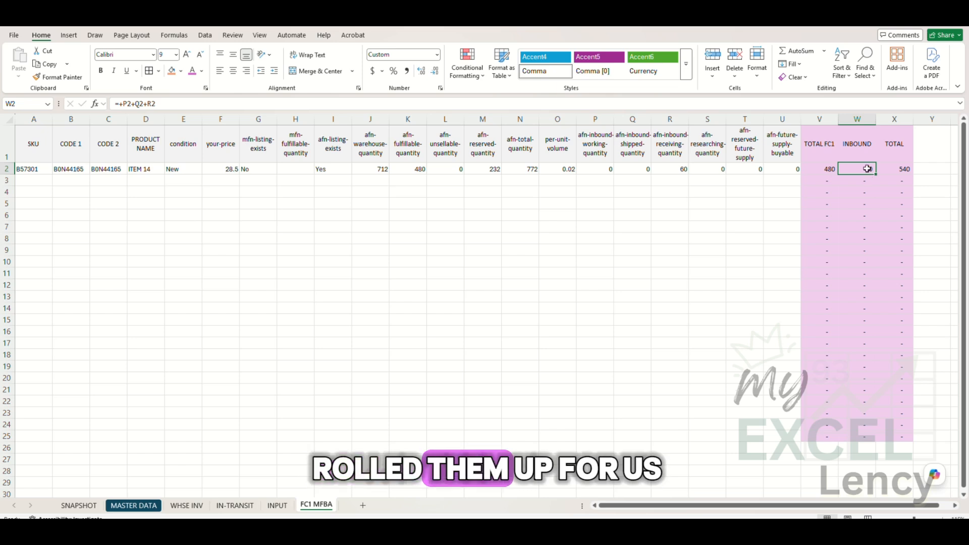
click(907, 170)
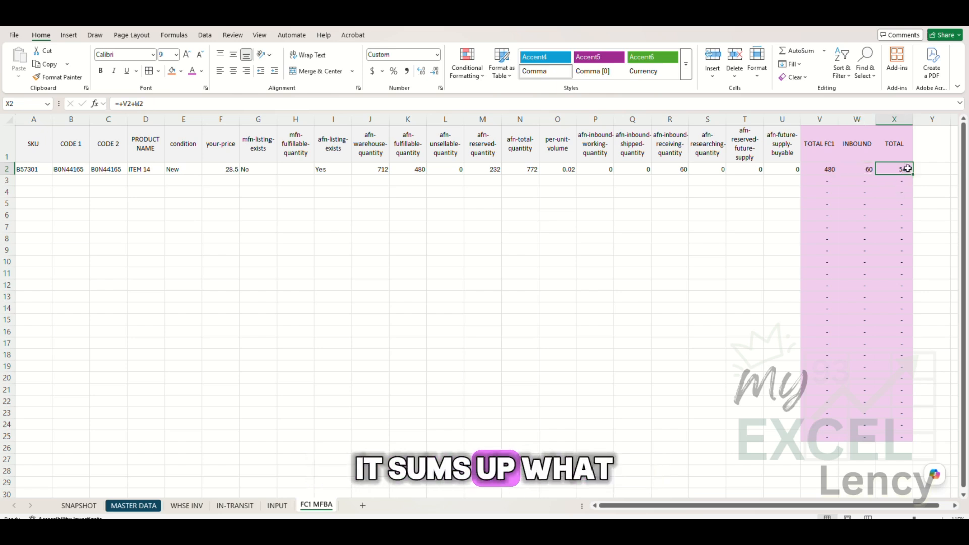
double_click(908, 168)
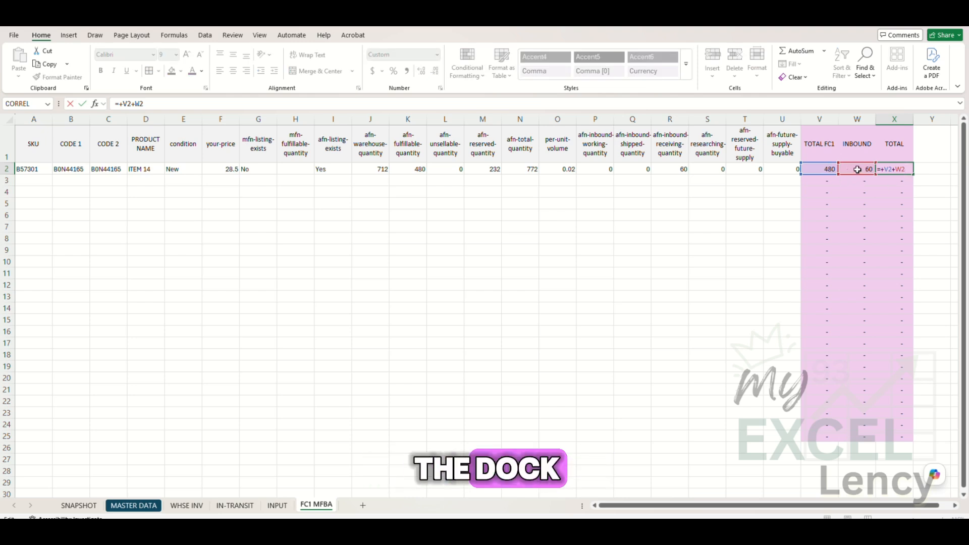
key(Escape)
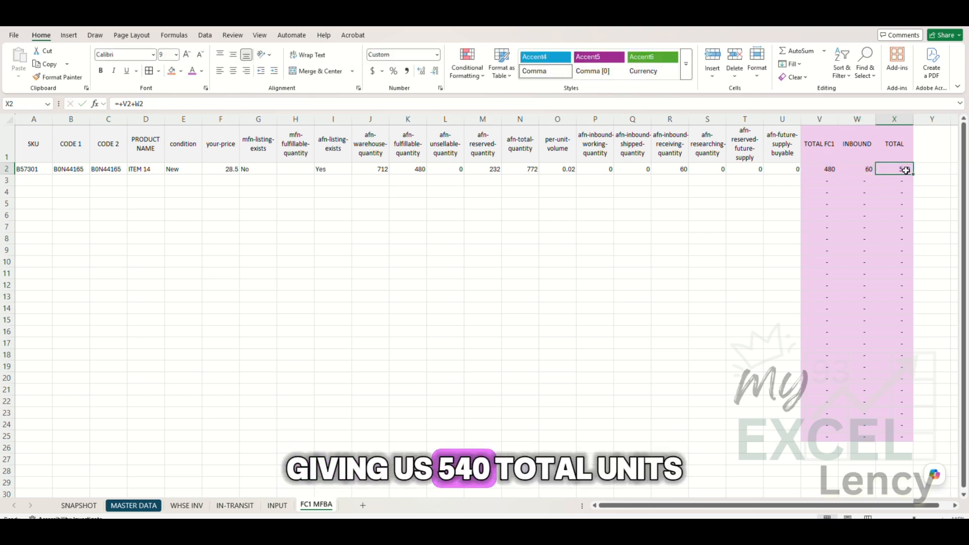
- Add a sheet named FC1 RESERVED and paste the reserved inventory header row, from SKU in A1 to total res in I1
click(363, 505)
right_click(356, 505)
click(407, 380)
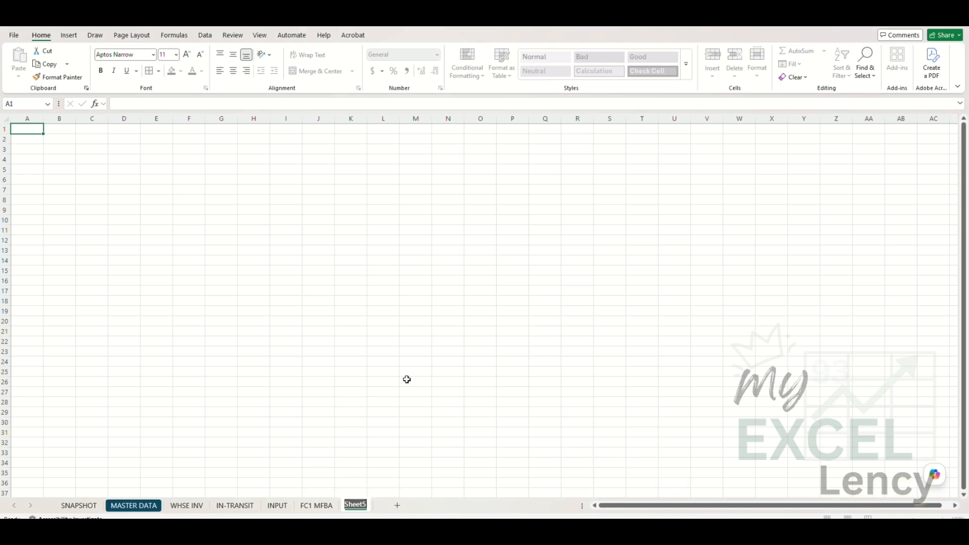
text(FC1 RESERVED)
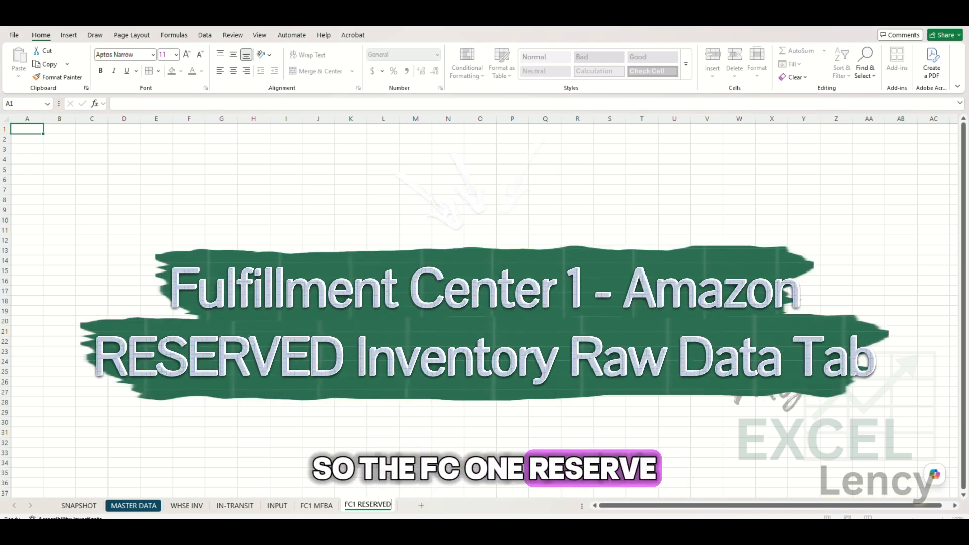
click(383, 352)
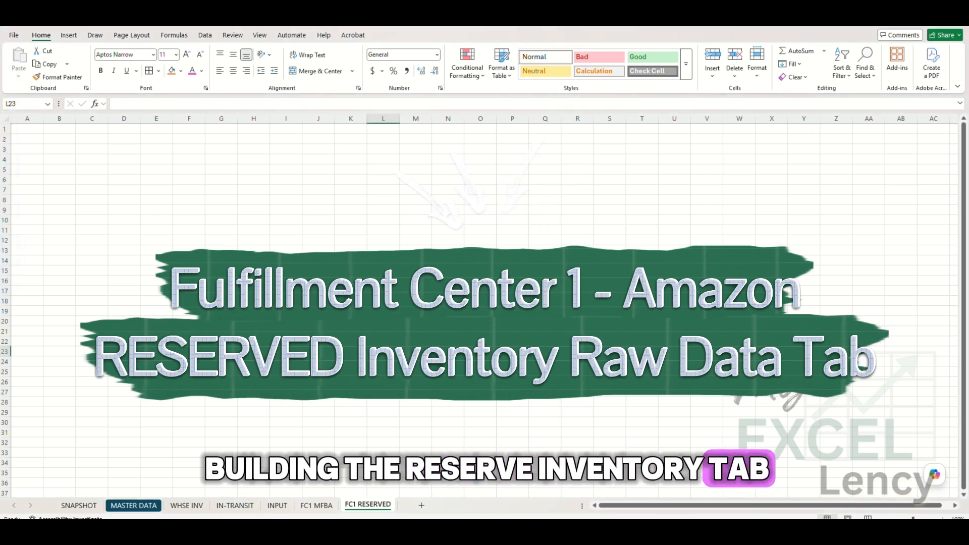
key(ctrl+Home)
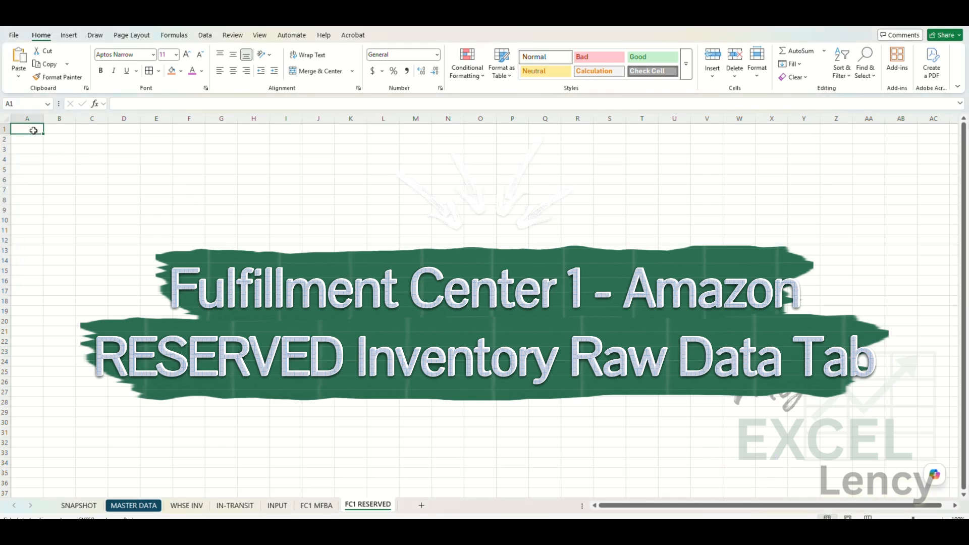
text(SKU	CODE1	CODE2	PRODUCT NAME	reserved_qty	reserved_customerorders	reserved_fc-transfers	reserved_fc-processing	total res)
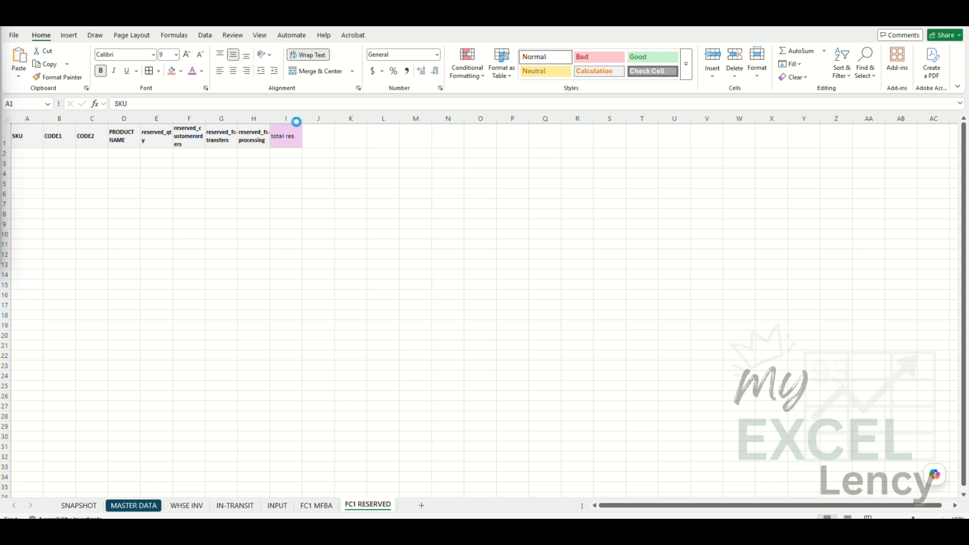
- Paste the total res formula into I2, fill it down to row 23 and widen columns A to I
click(290, 154)
key(ctrl+v)
drag(302, 158, 301, 370)
click(221, 254)
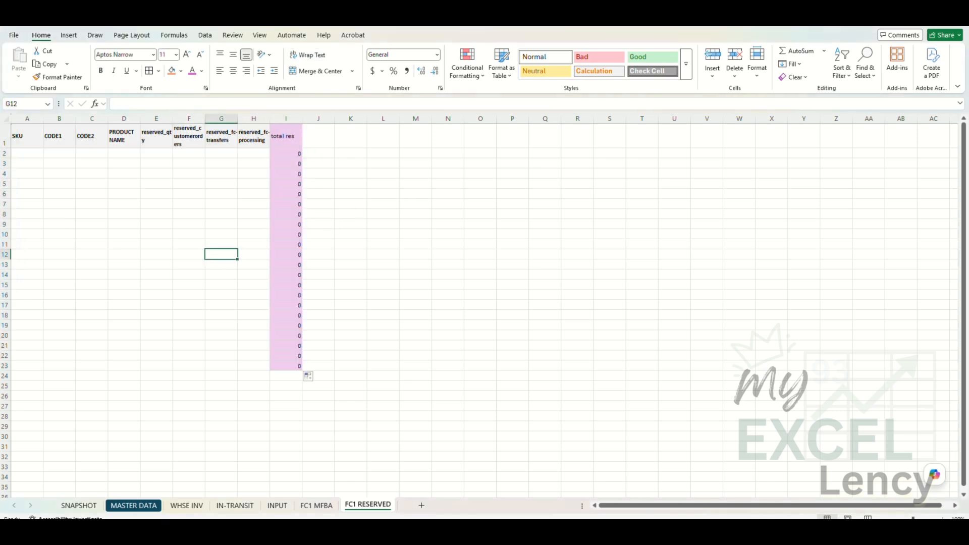
drag(25, 117, 314, 119)
click(296, 193)
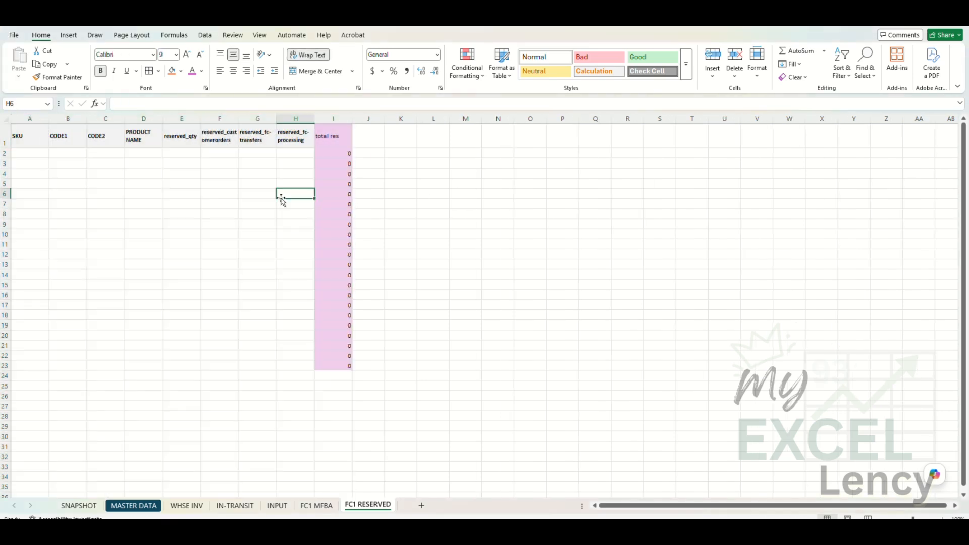
- Paste the copied ITEM 5 reserved inventory record into row 2 starting at A2 and check its reserved_qty value
click(180, 166)
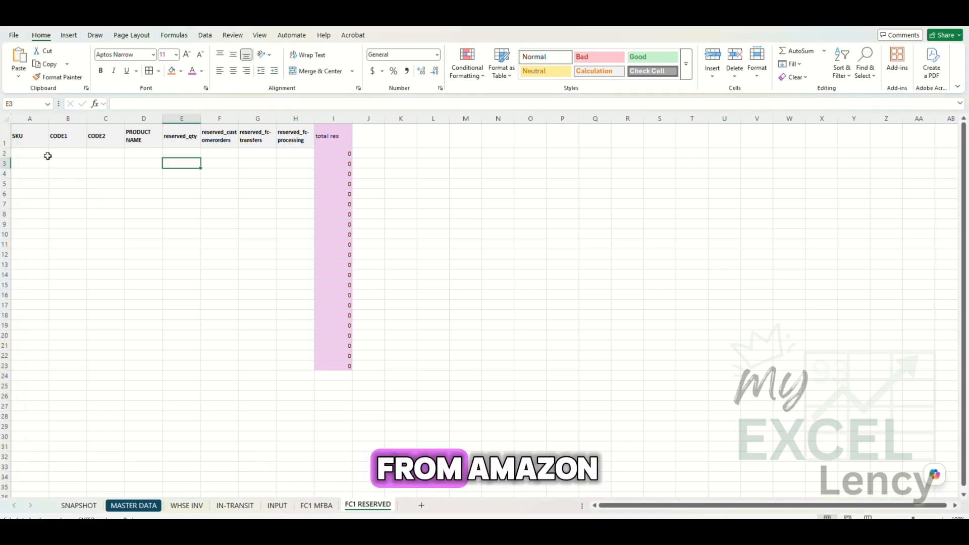
click(46, 153)
key(ctrl+v)
click(222, 174)
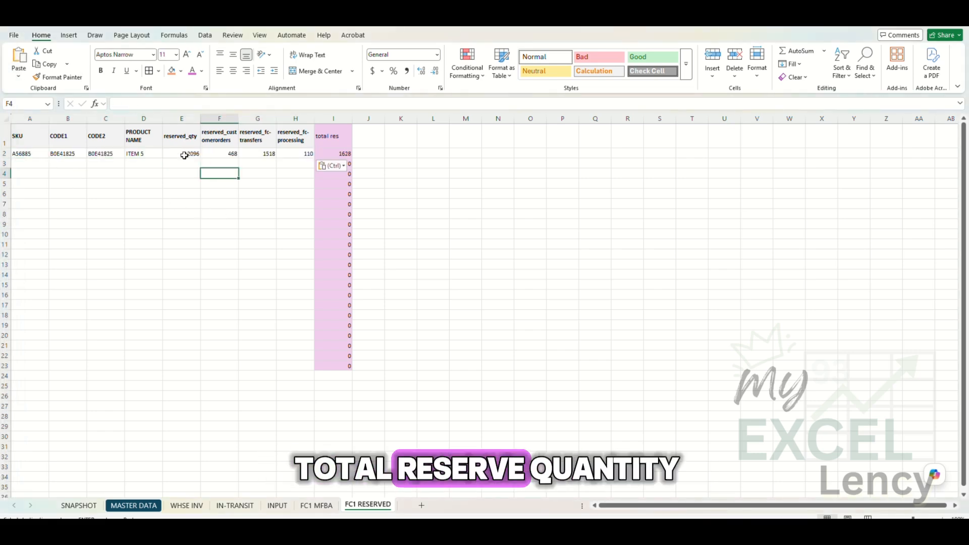
click(184, 153)
drag(181, 136, 189, 232)
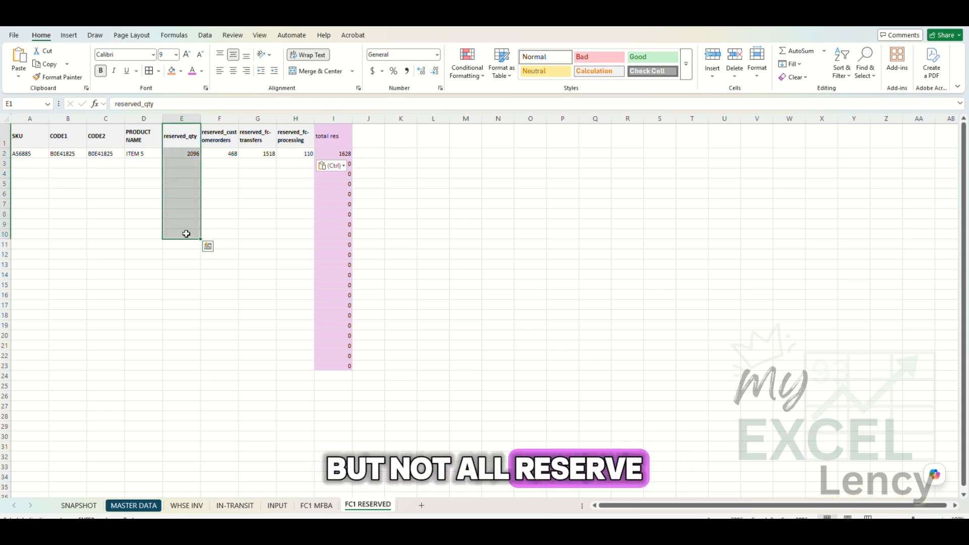
click(190, 153)
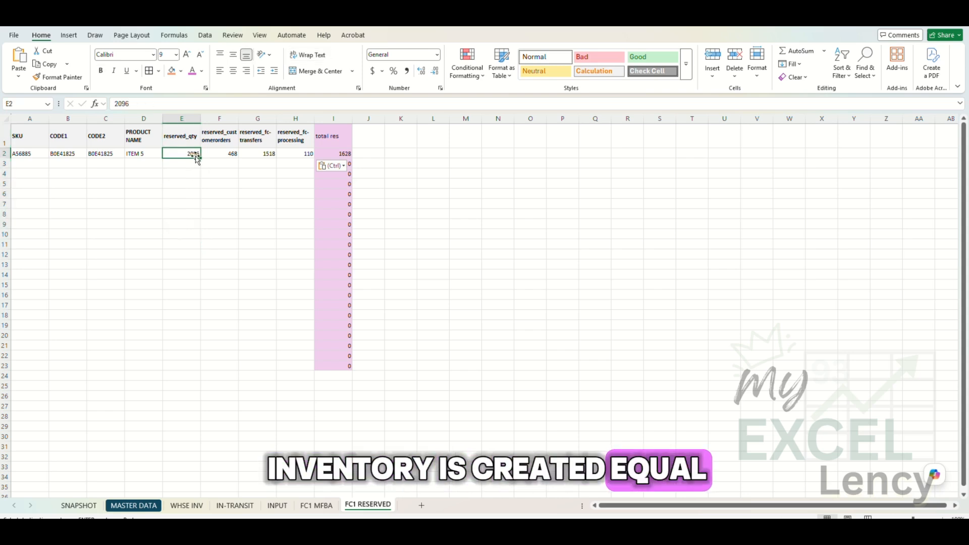
- Check the reserved breakdown headers in F1 to H1 and slightly widen the reserved_customerorders column
click(221, 140)
click(253, 137)
click(289, 140)
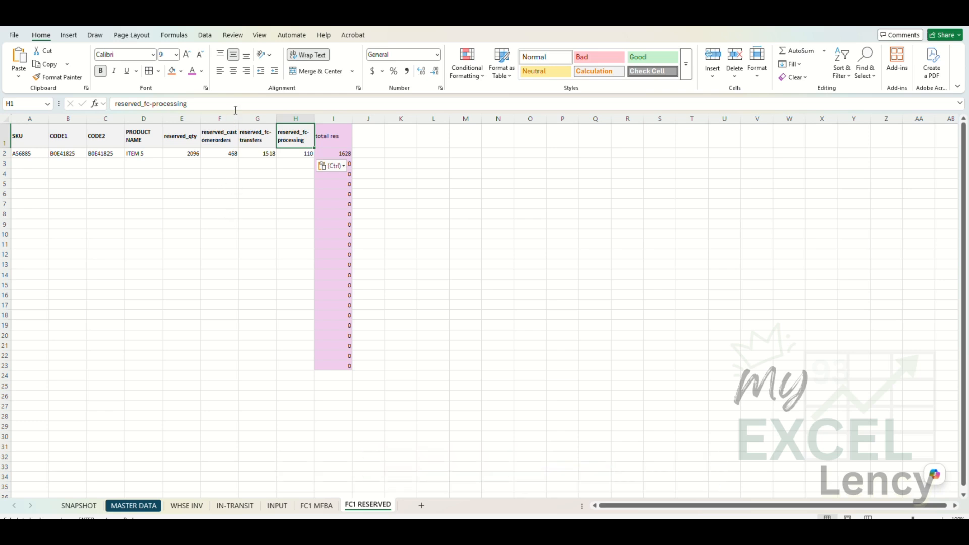
drag(239, 119, 244, 119)
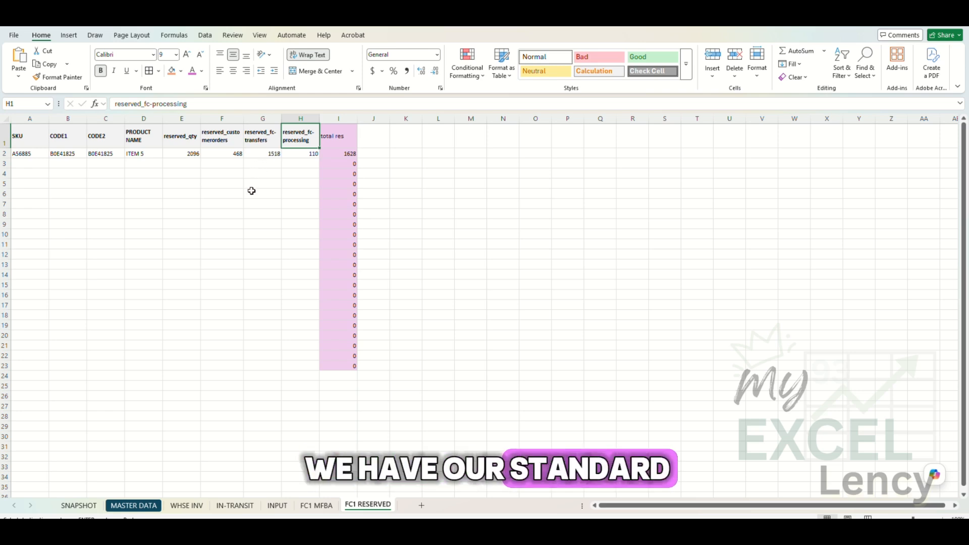
- Review the SKU to PRODUCT NAME headers and the ITEM 5 reserved quantity, customer orders, fc-transfers and fc-processing values
click(62, 138)
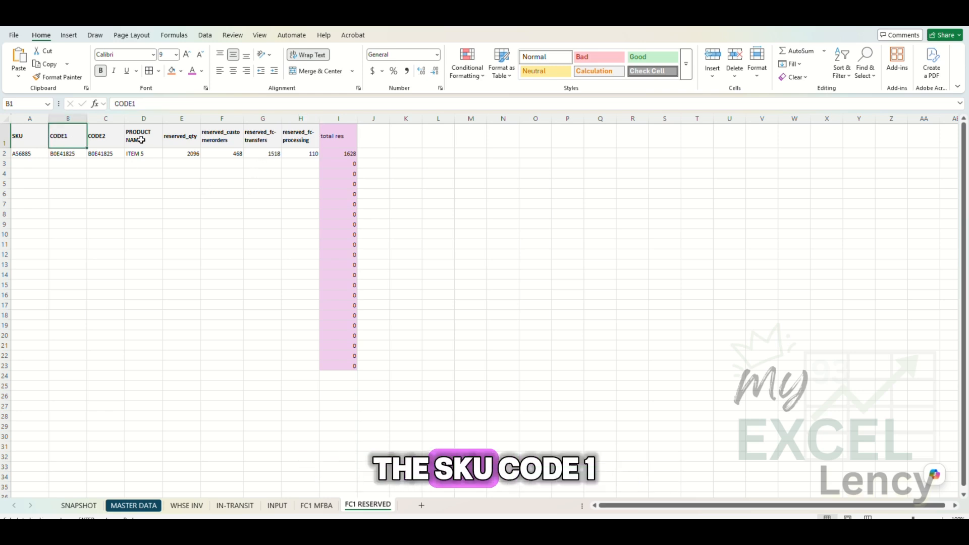
drag(140, 140, 40, 140)
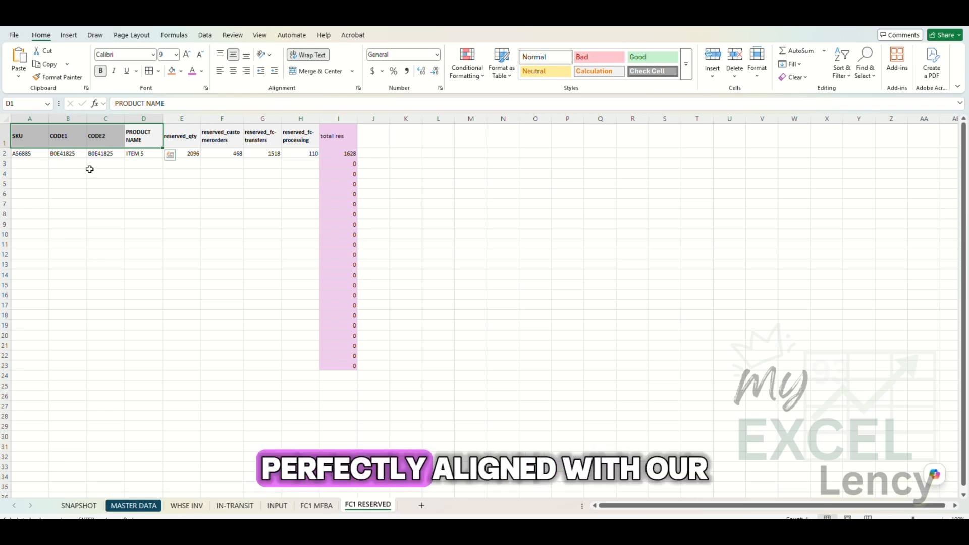
click(182, 135)
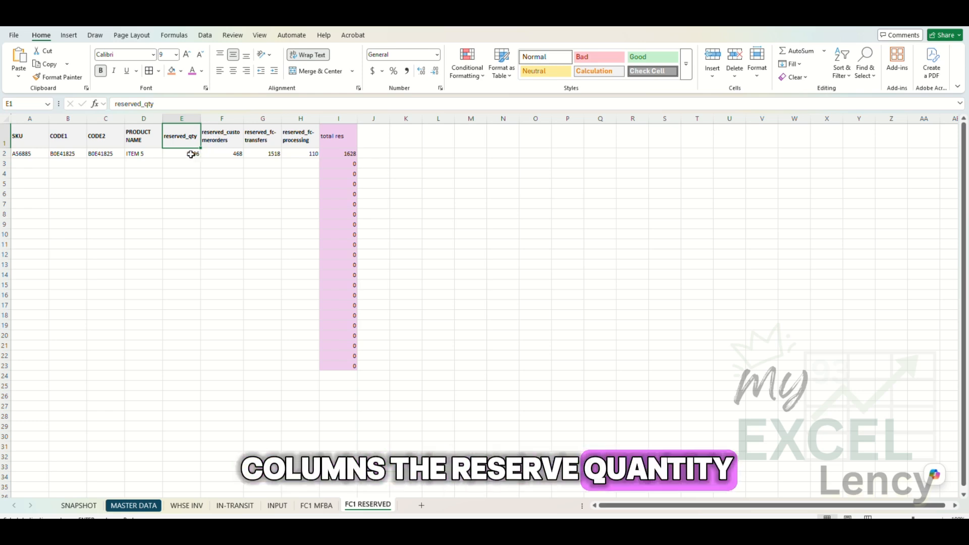
drag(229, 154, 303, 159)
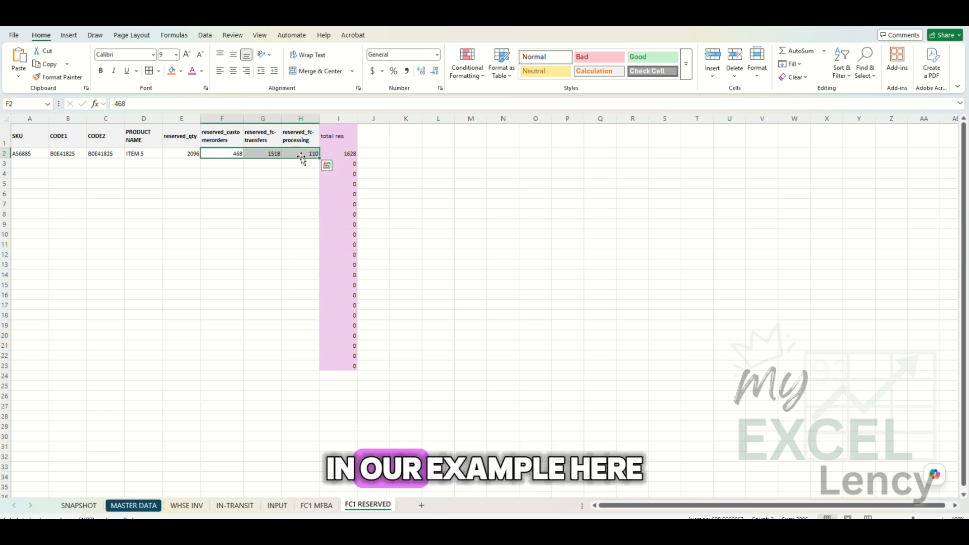
click(187, 155)
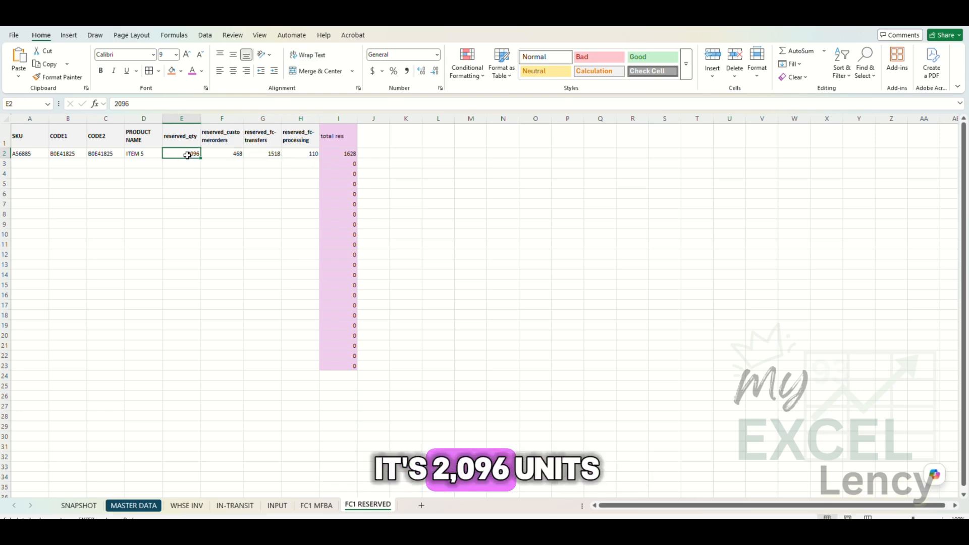
drag(210, 132, 222, 151)
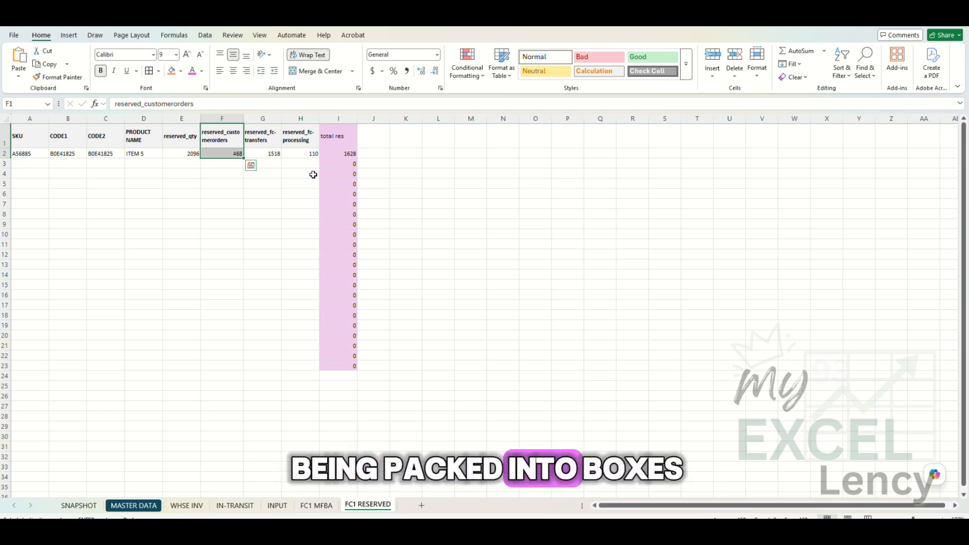
drag(269, 139, 273, 152)
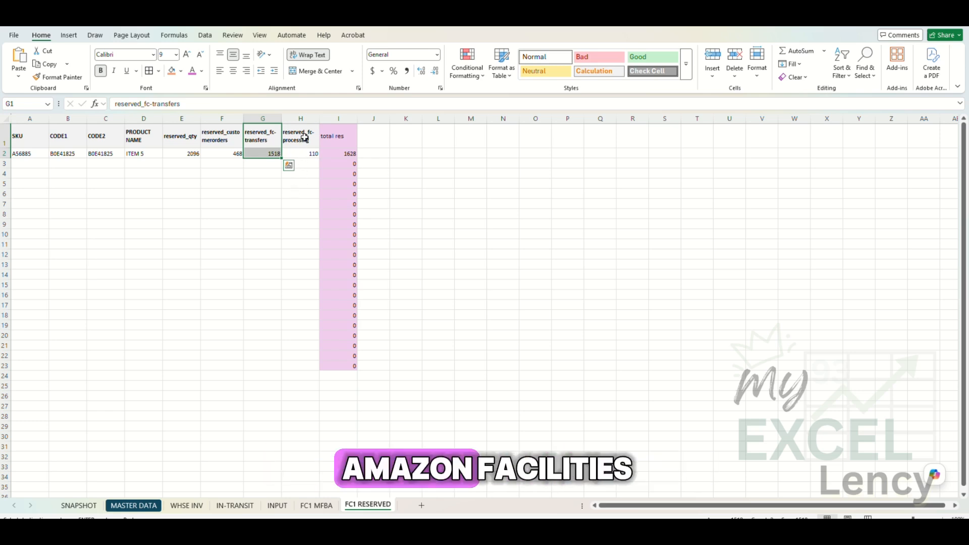
drag(305, 138, 305, 151)
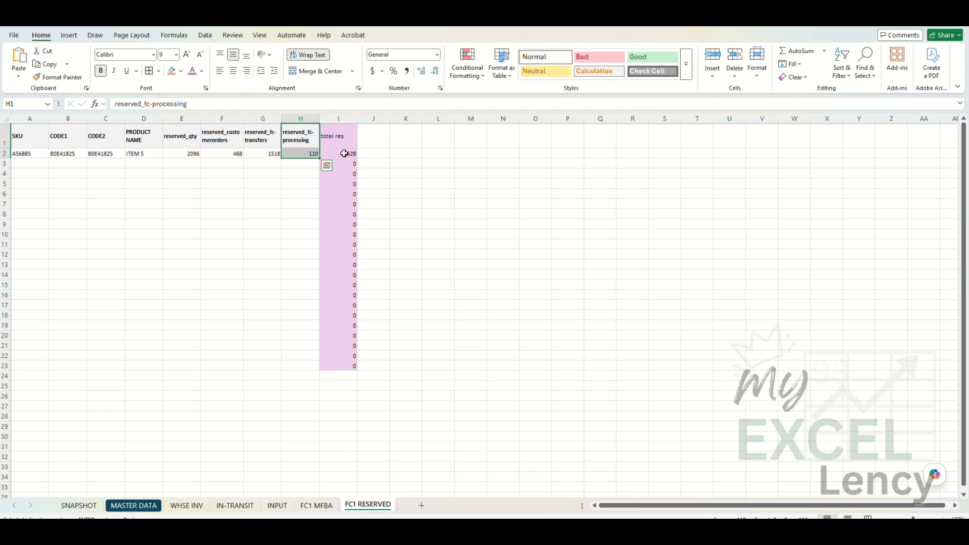
- Check which reserved columns the total res formula in I2 adds, comparing it with the customer orders, fc-transfers and fc-processing figures
drag(338, 135, 352, 363)
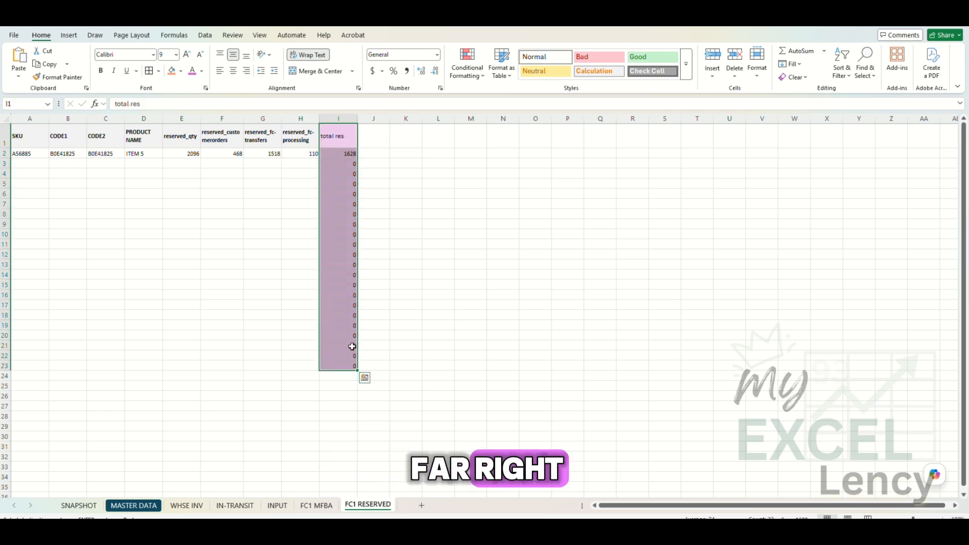
click(352, 152)
double_click(352, 152)
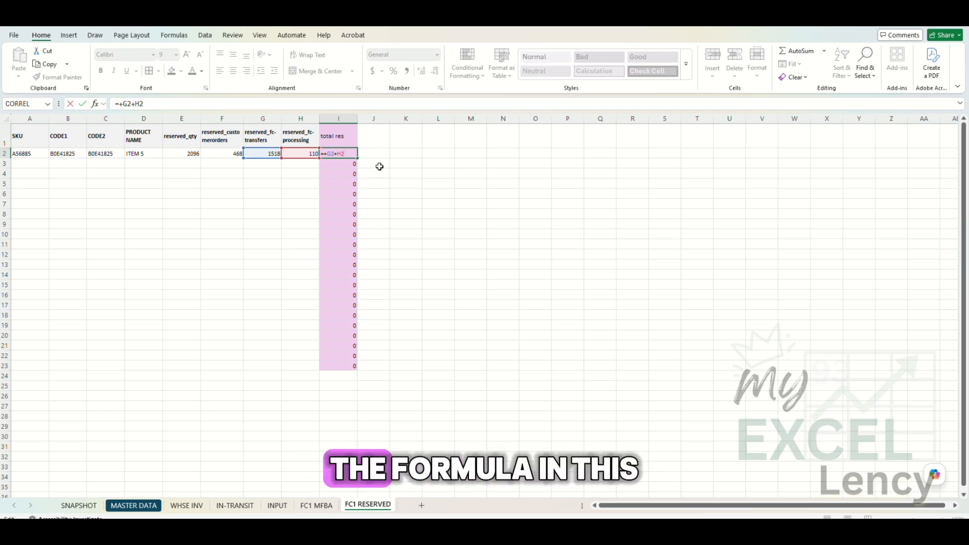
key(Return)
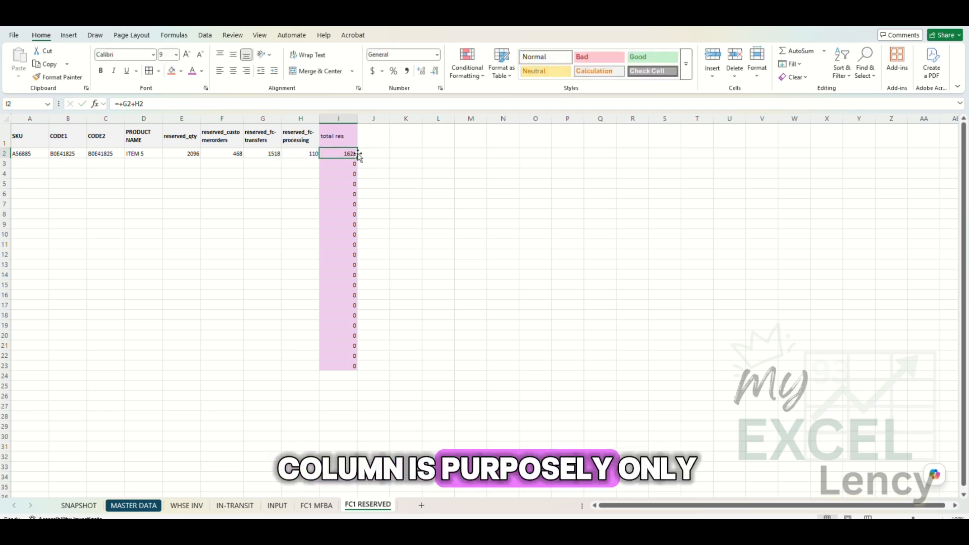
drag(273, 140, 304, 152)
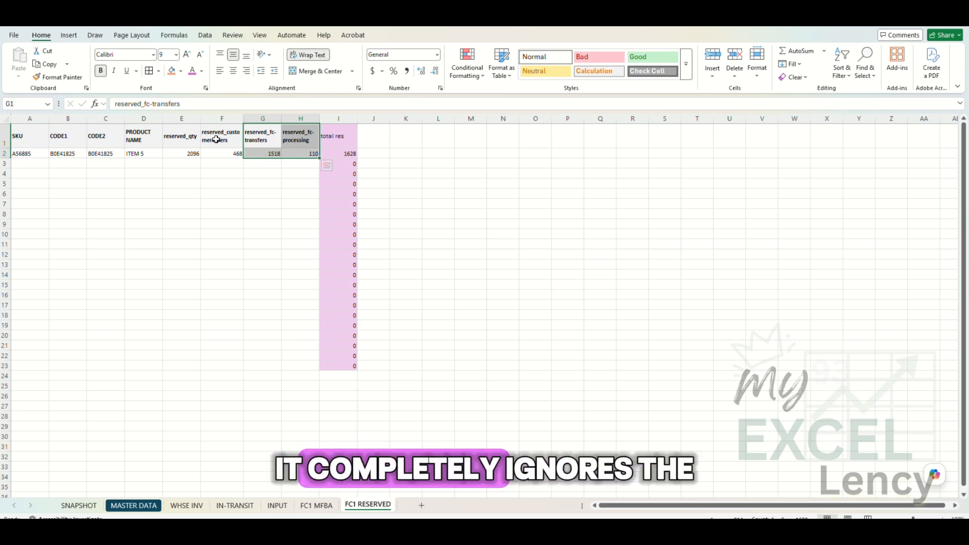
drag(217, 140, 217, 150)
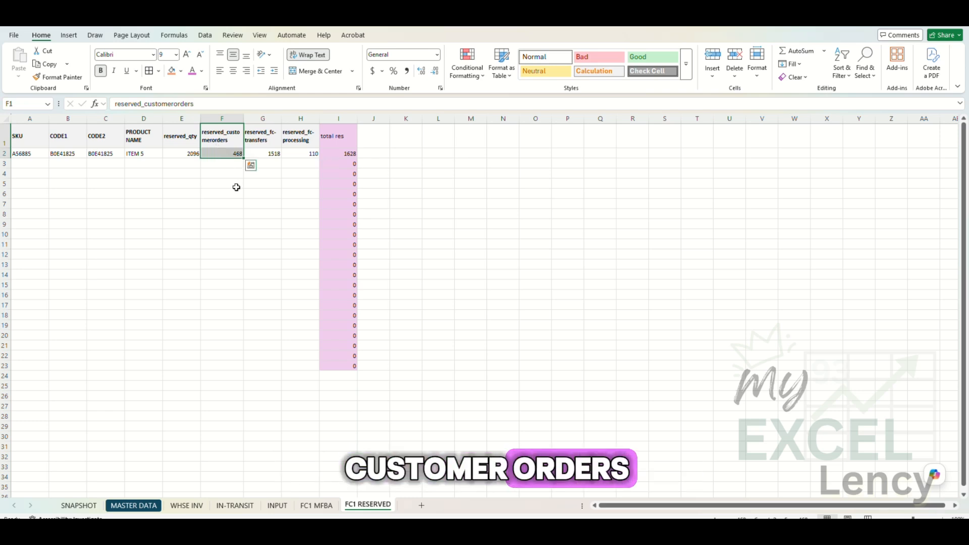
click(222, 152)
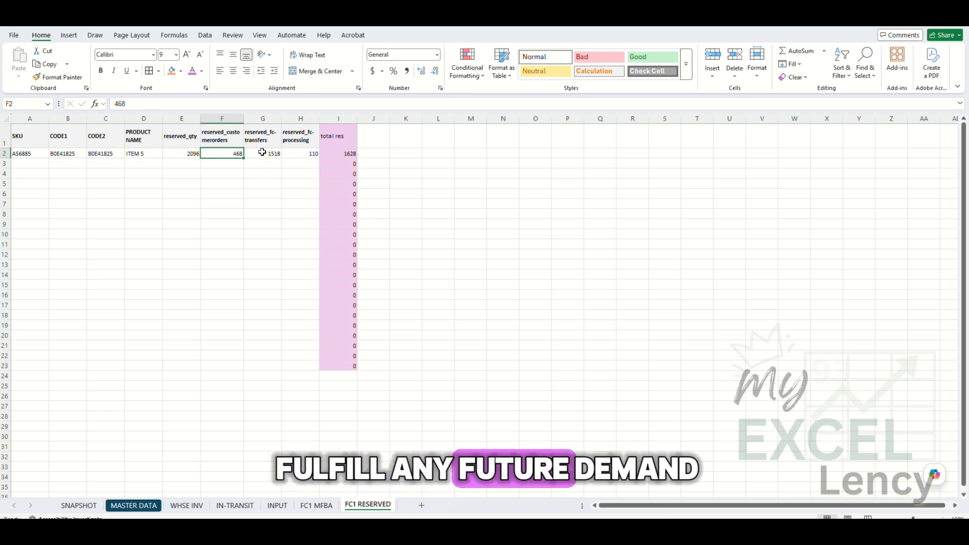
drag(262, 153, 299, 154)
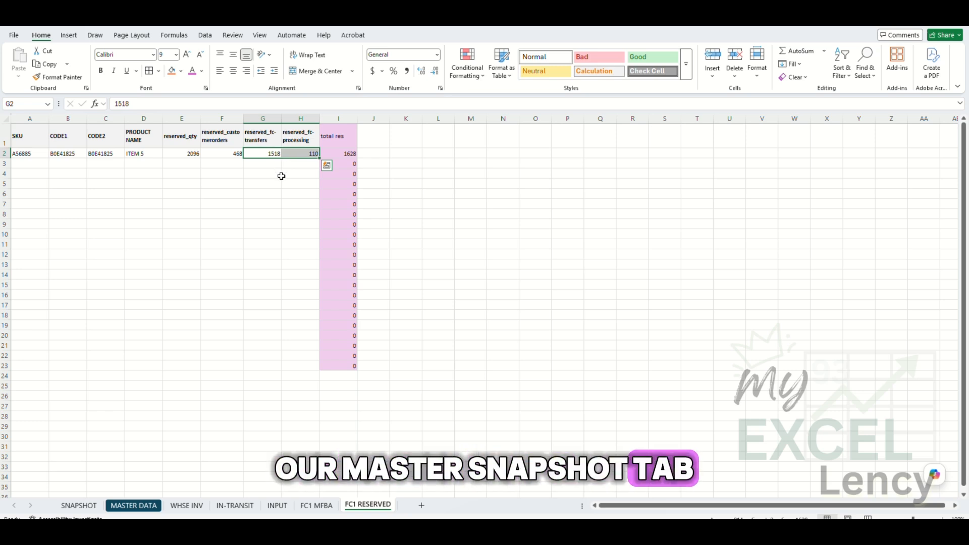
click(343, 153)
double_click(344, 152)
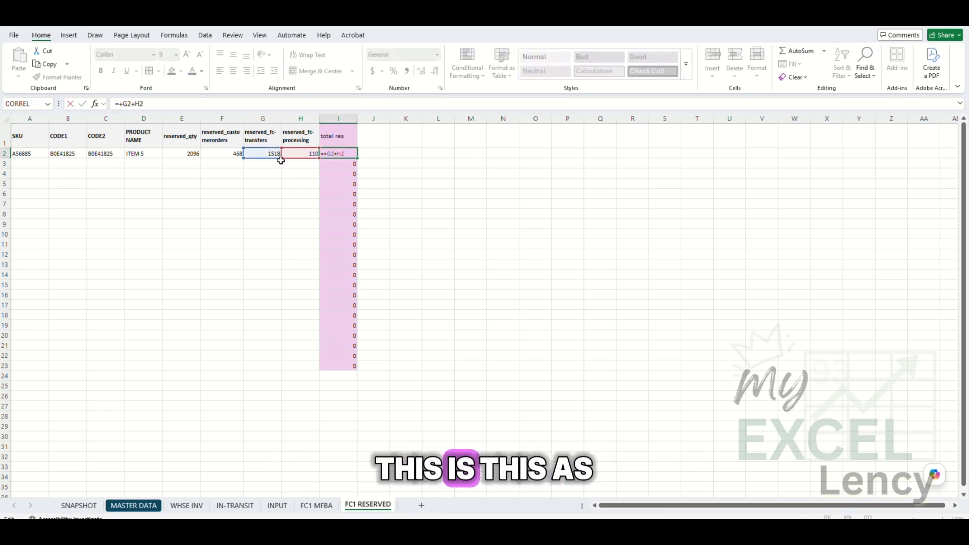
click(270, 192)
- Review the report paste area A2:H23 and the formula cells below total res in column I
drag(22, 153, 313, 362)
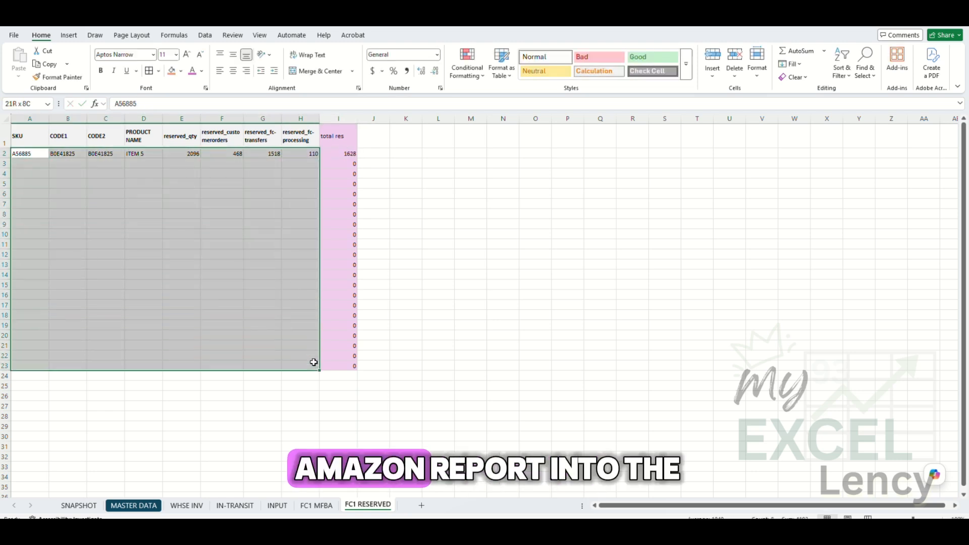
drag(348, 154, 353, 376)
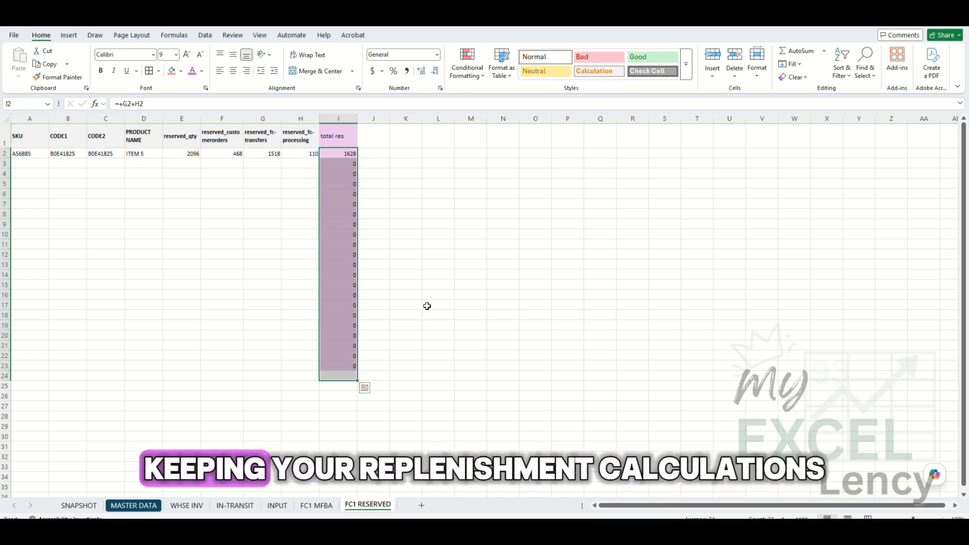
click(427, 305)
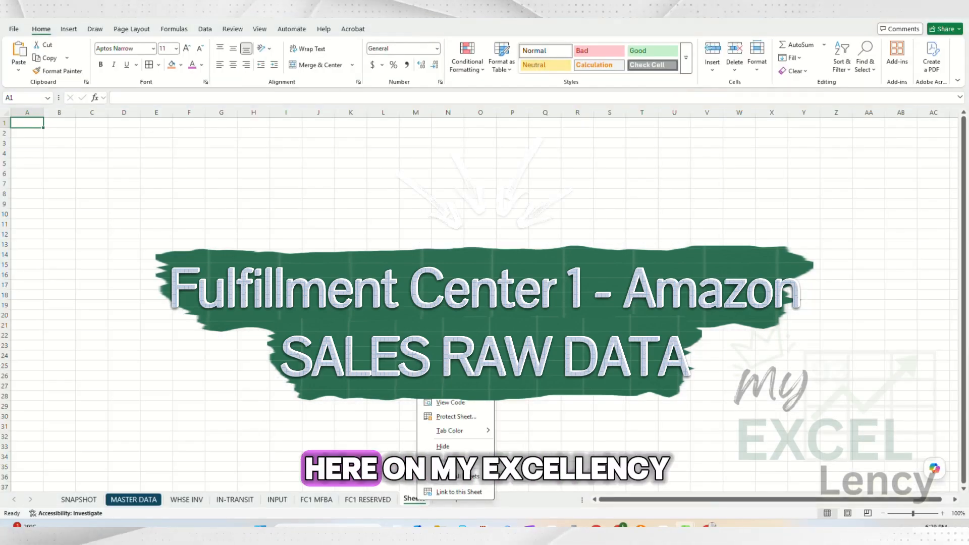
- Rename the new sheet after FC1 RESERVED as FC1 SALES
click(451, 377)
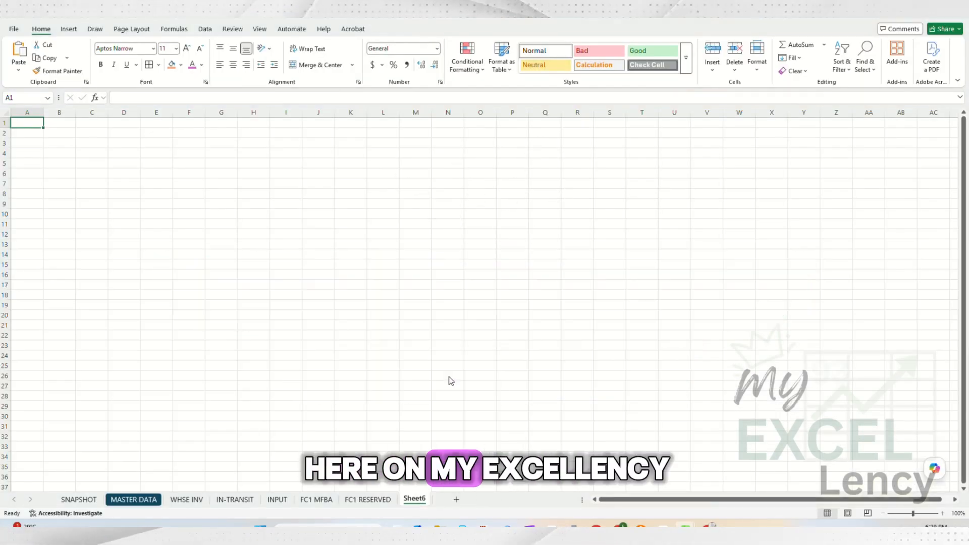
text(FC)
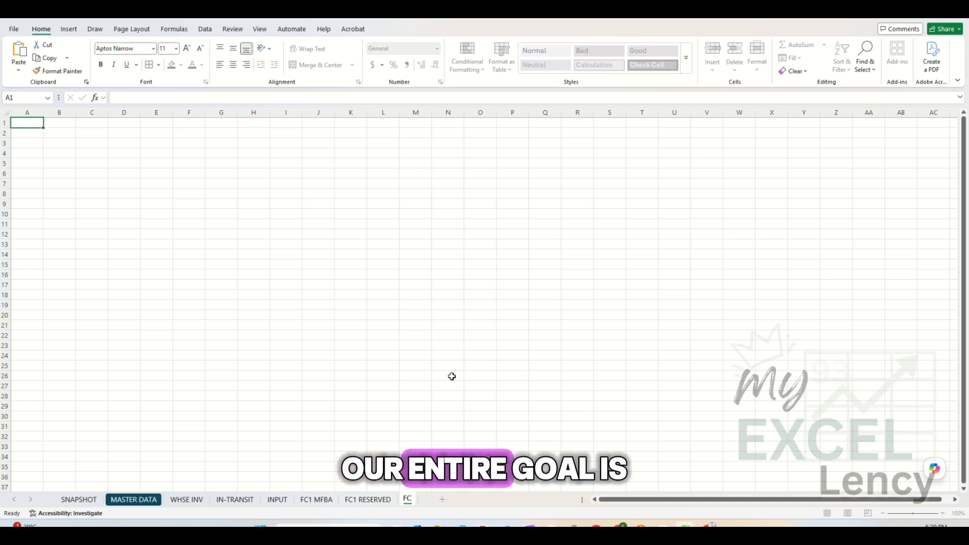
text(1 SALES)
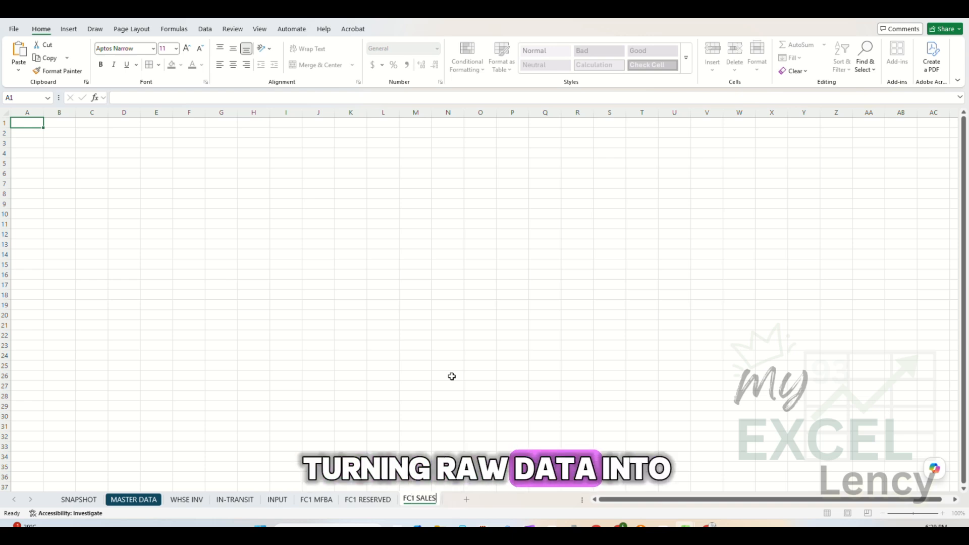
click(354, 265)
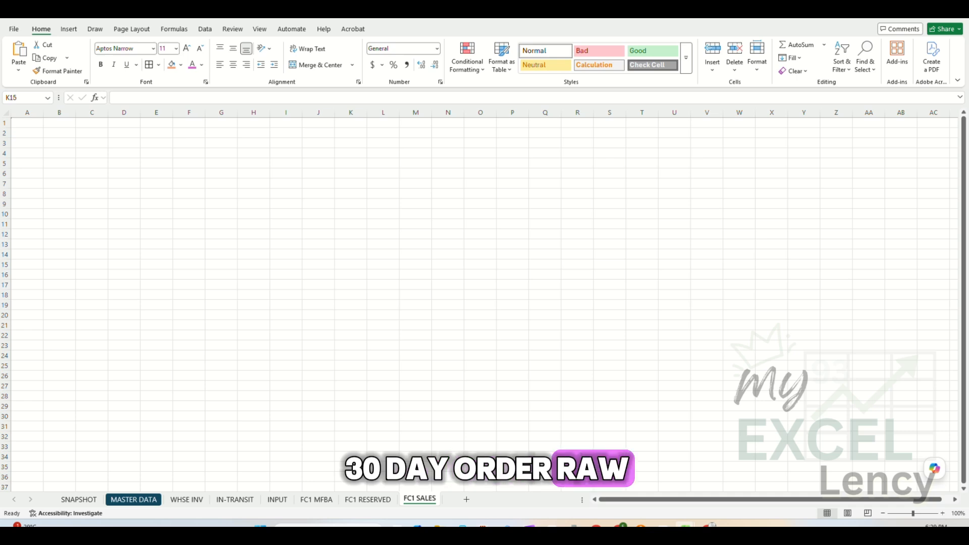
- Paste the copied two-row sales header, with the date note and DATE to quantity labels, into A1:G2 and fit column A
key(ctrl+c)
click(27, 123)
key(ctrl+v)
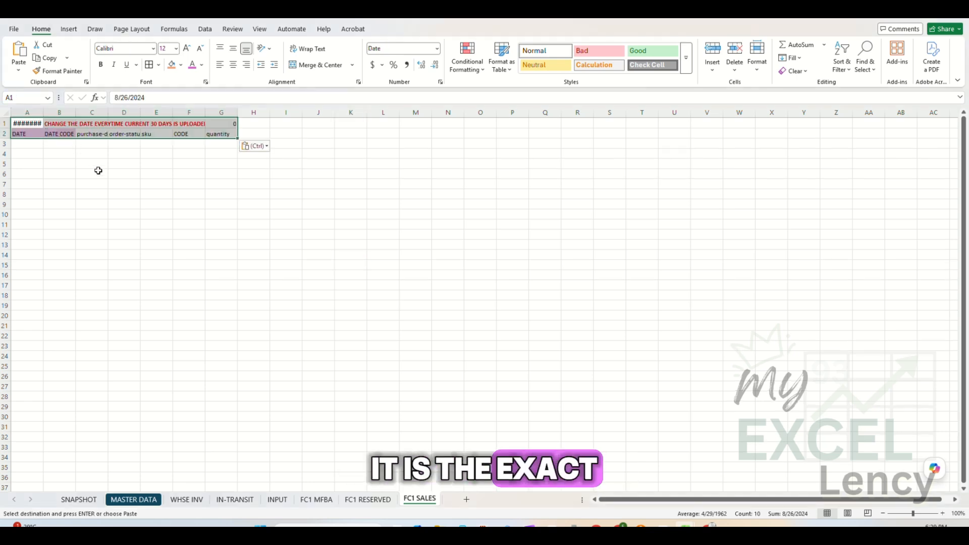
click(92, 174)
double_click(42, 113)
click(59, 163)
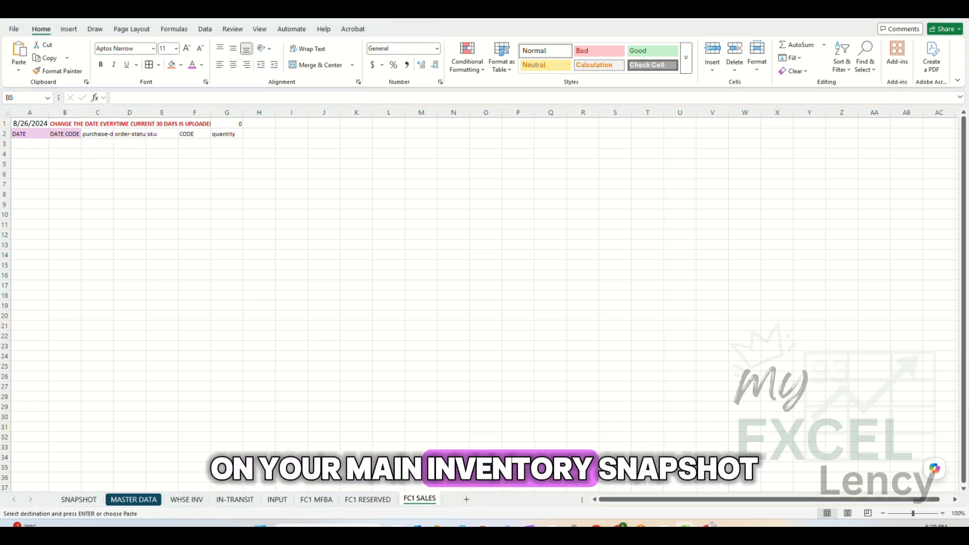
- Paste the copied DATE and DATE CODE formulas into A3:B4 and check the formula in A3
click(31, 145)
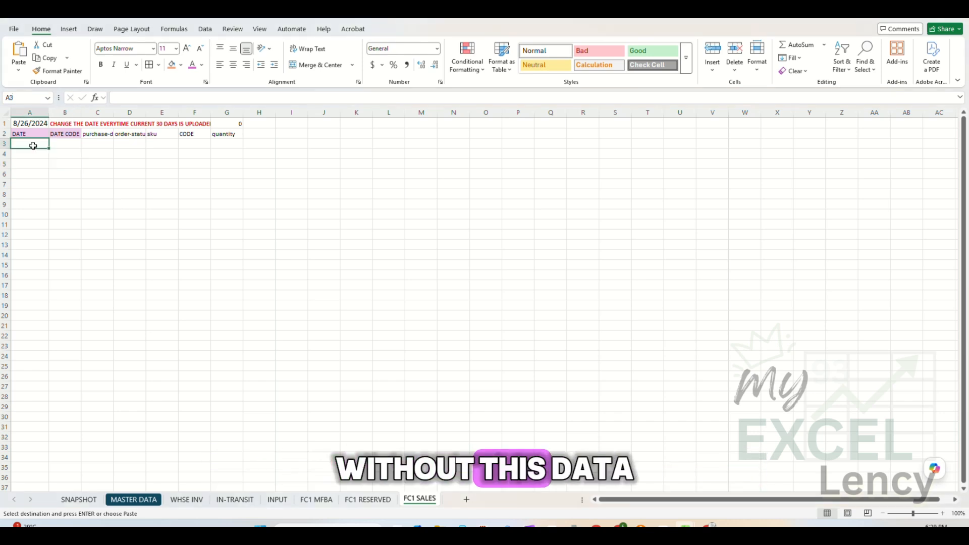
key(ctrl+v)
click(71, 175)
click(38, 144)
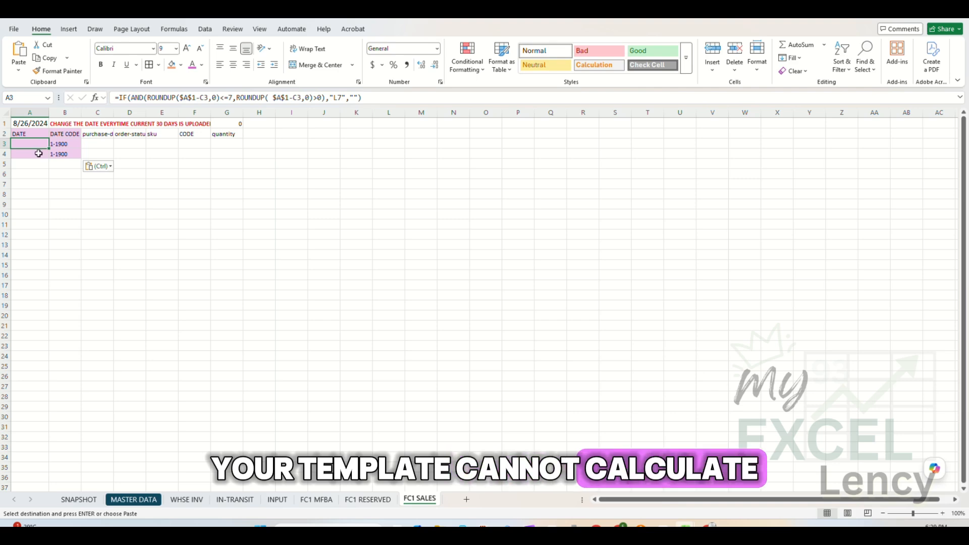
click(110, 207)
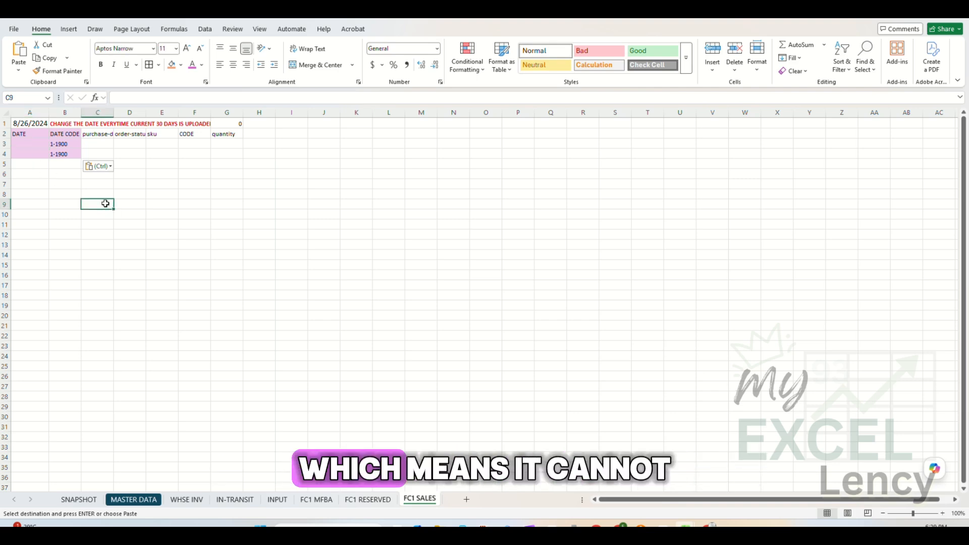
click(96, 153)
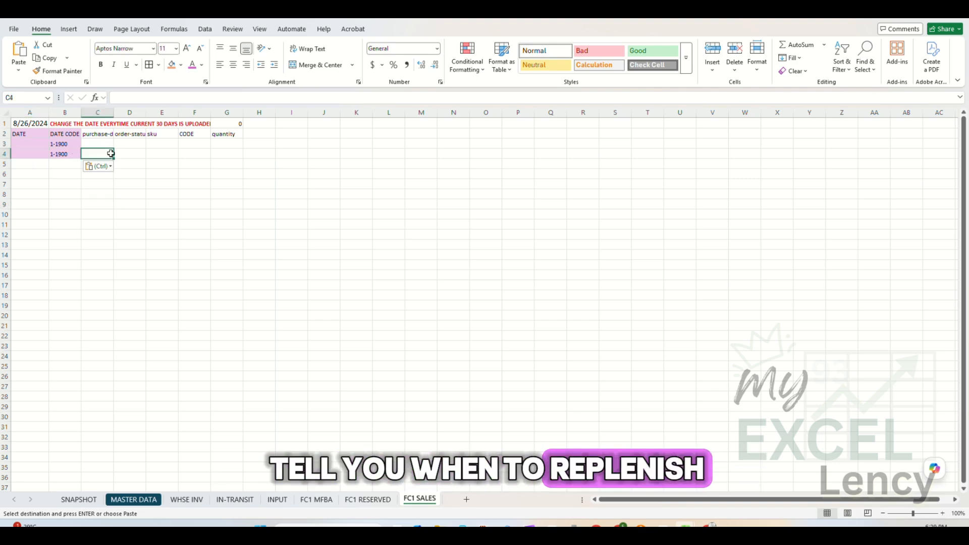
- Fit the widths of columns A to G to their contents and inspect the DATE and DATE CODE headers up close
drag(30, 112, 246, 112)
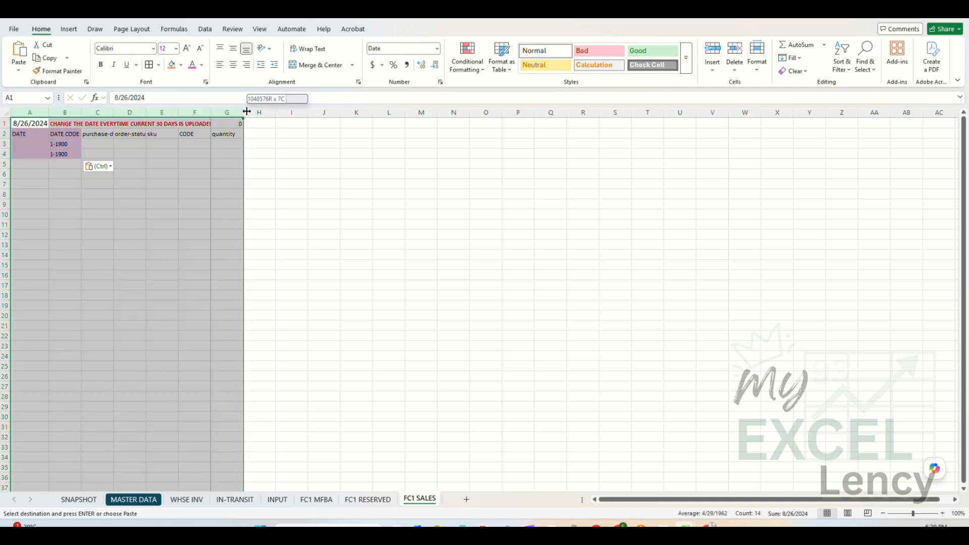
double_click(246, 111)
click(281, 162)
click(226, 184)
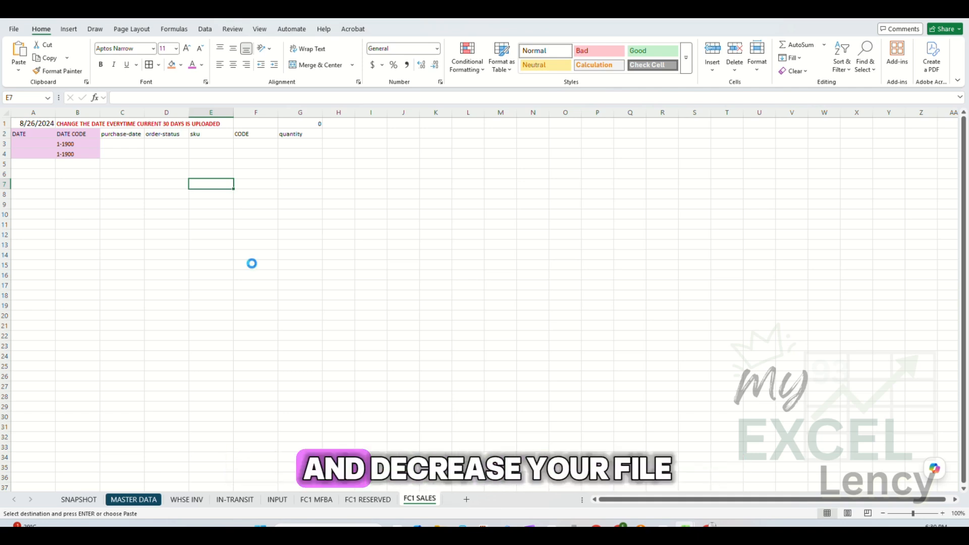
scroll(251, 263, up, 6)
drag(56, 132, 125, 148)
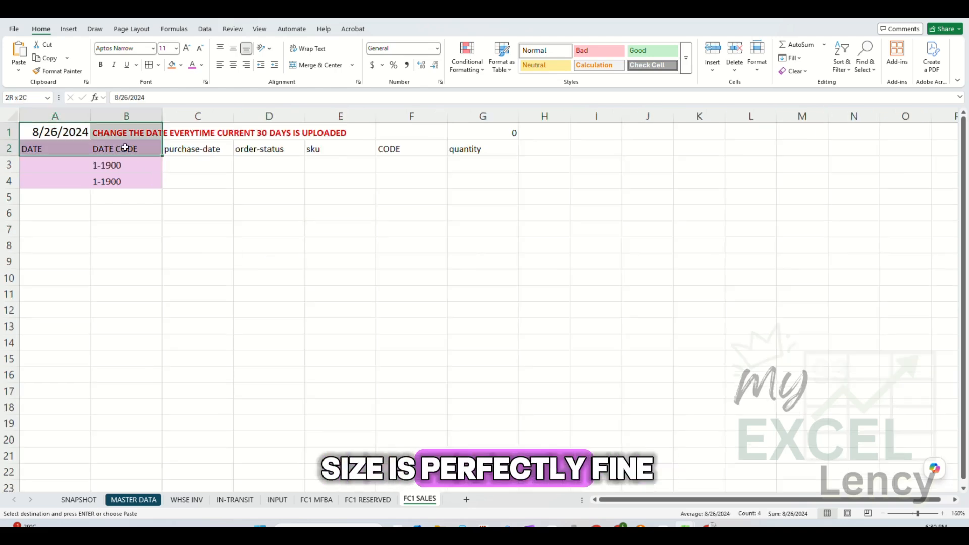
click(259, 230)
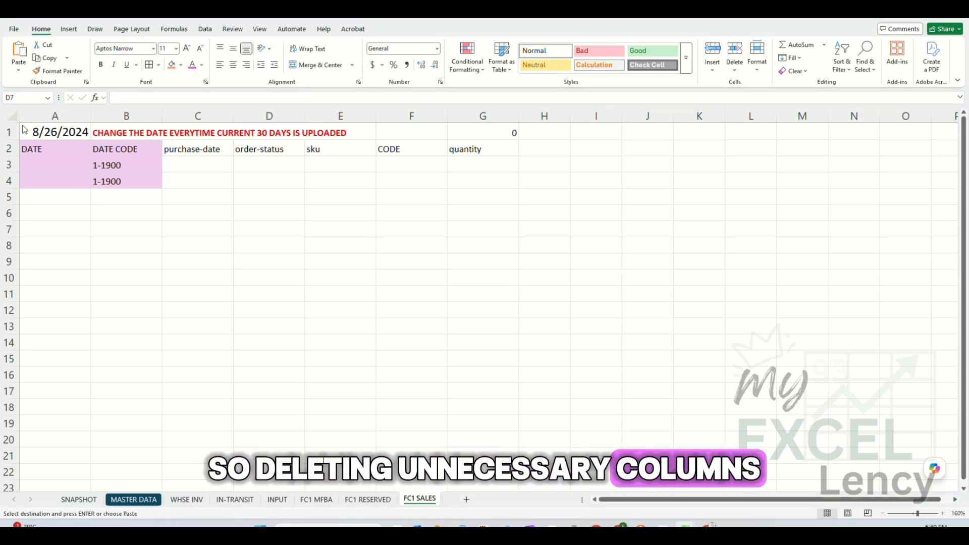
- Examine the anchor date in A1, its date-change note, the raw data headers in C2:G2 and the DATE and DATE CODE helper headers
click(269, 226)
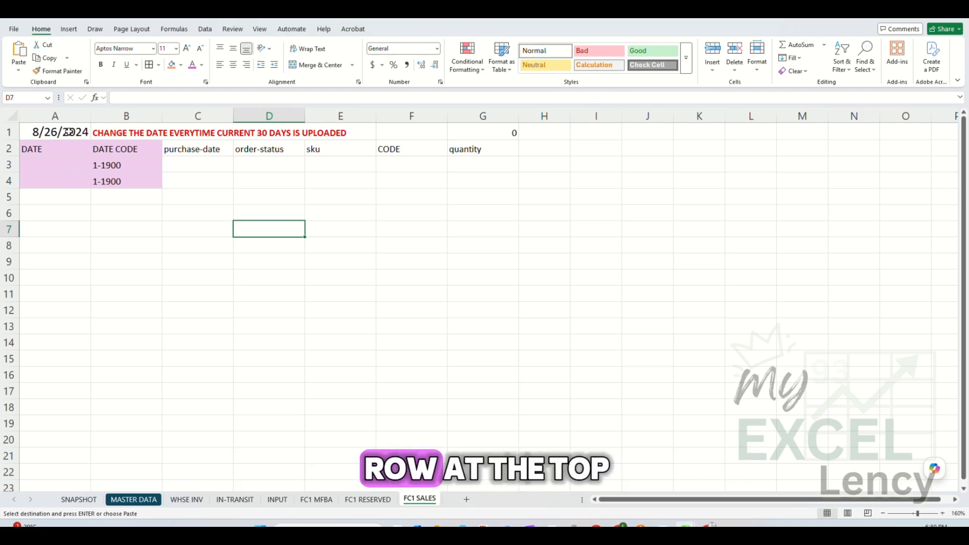
drag(73, 132, 336, 132)
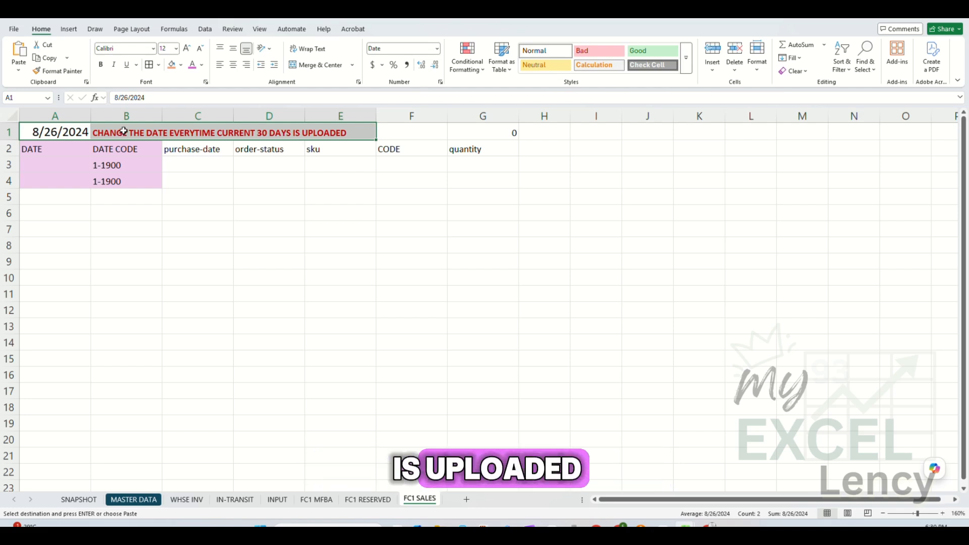
click(69, 133)
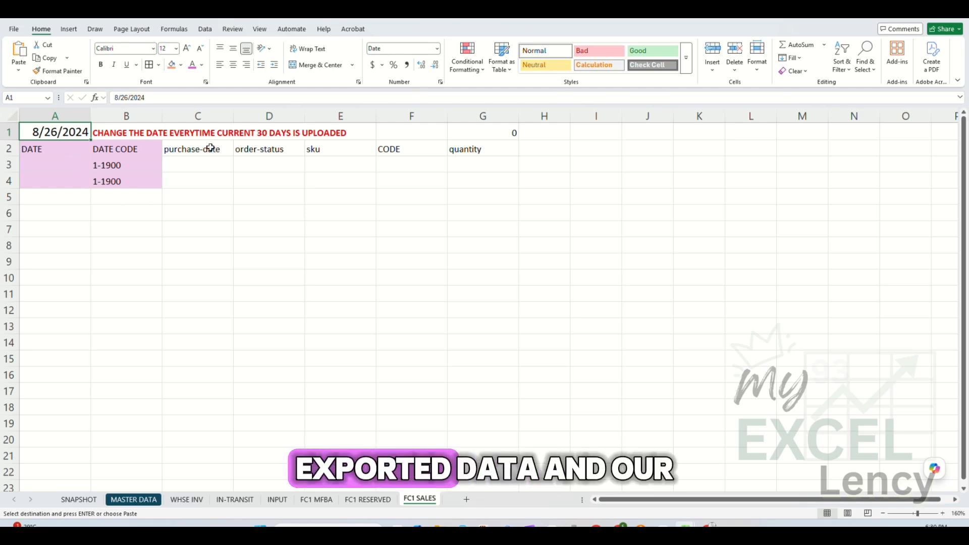
drag(210, 148, 454, 150)
key(ctrl+v)
drag(52, 147, 119, 147)
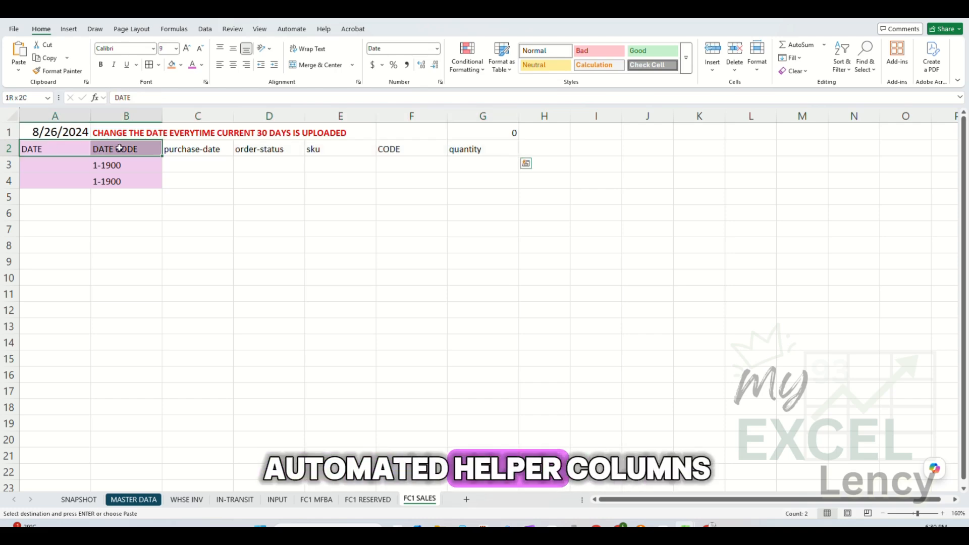
key(ctrl+v)
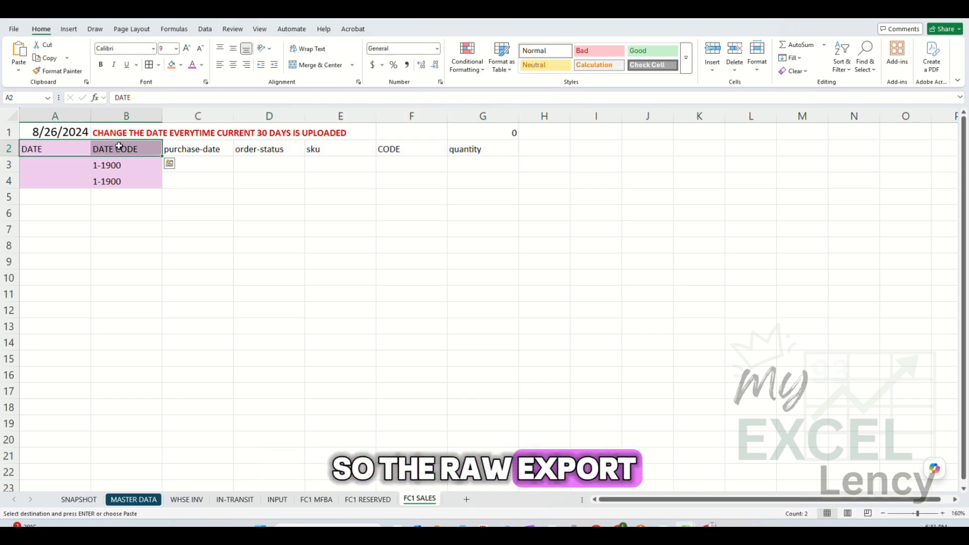
click(190, 150)
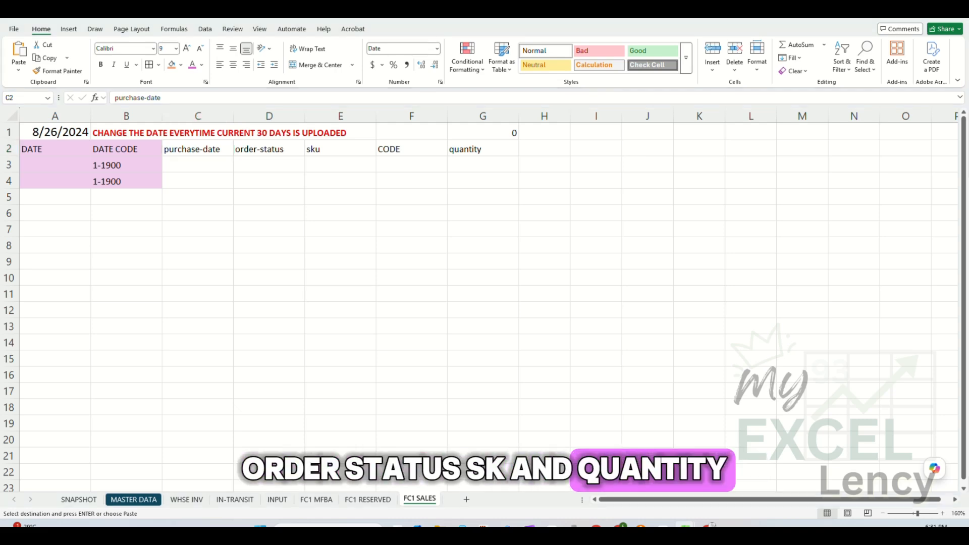
- Fill C3:G3 with a sample sale: 8/23/2024, Shipping, B14490, B0J30194 and quantity 1
click(207, 164)
text(8/23/2024	Shipping	B14490	B0J30194	1)
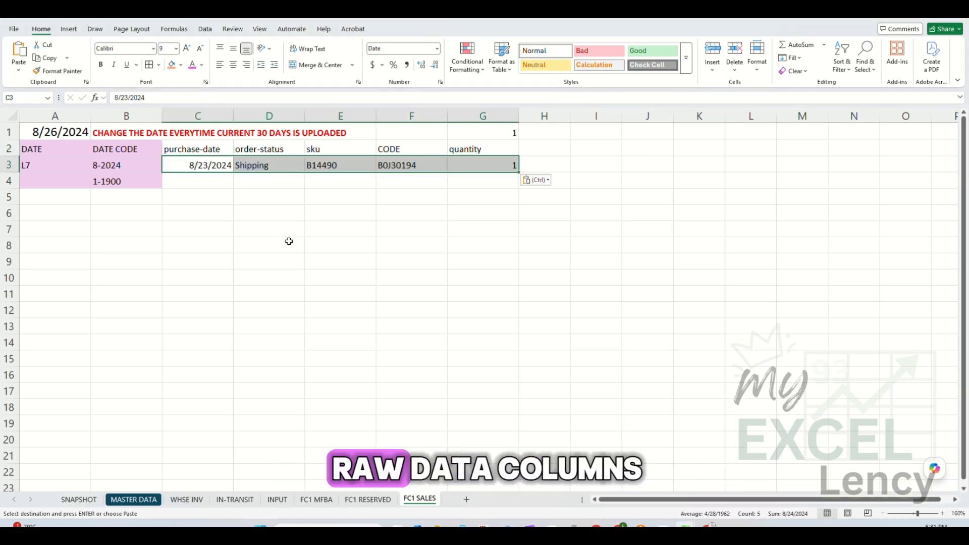
key(Escape)
click(289, 257)
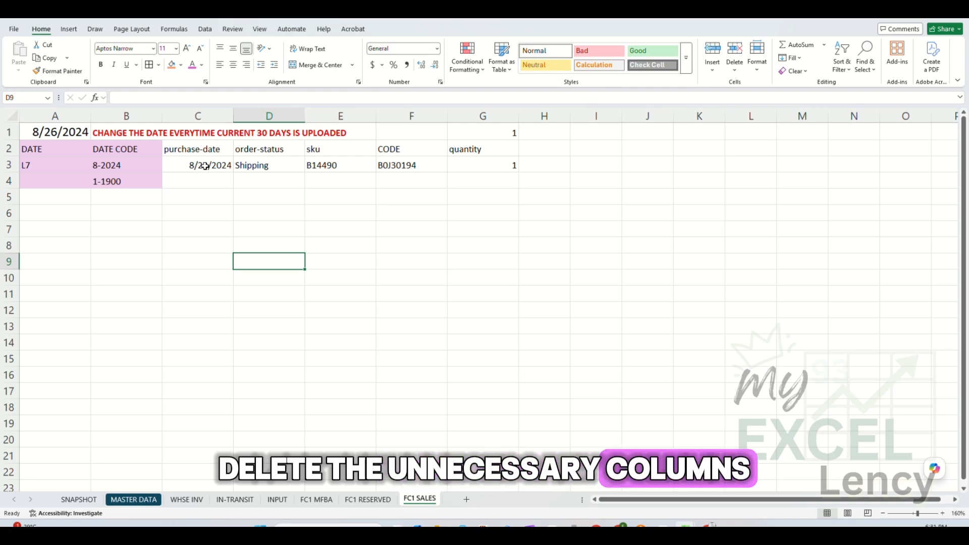
- Shade the raw data headers in C2:G2, from purchase-date to quantity, with a light grey fill
drag(206, 166, 355, 170)
drag(210, 147, 461, 150)
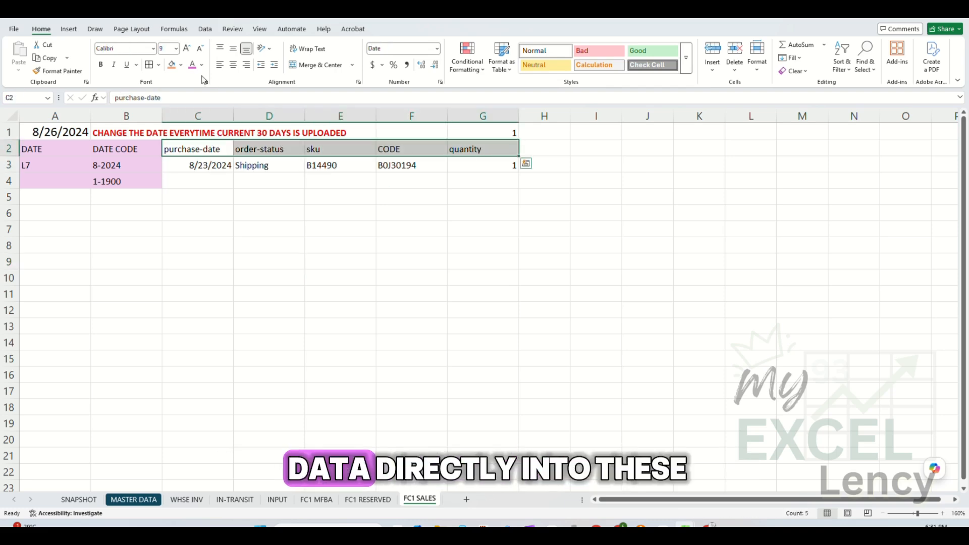
click(182, 68)
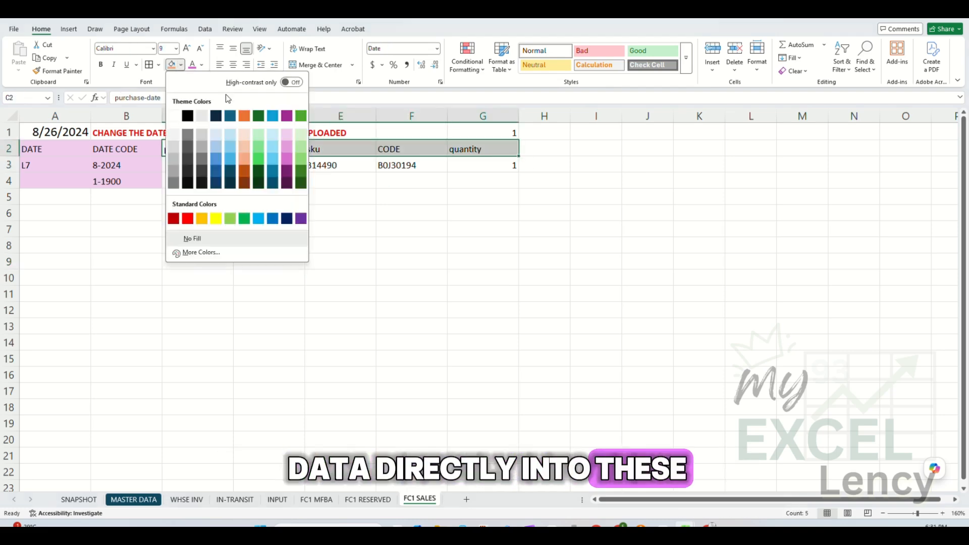
click(199, 132)
click(261, 192)
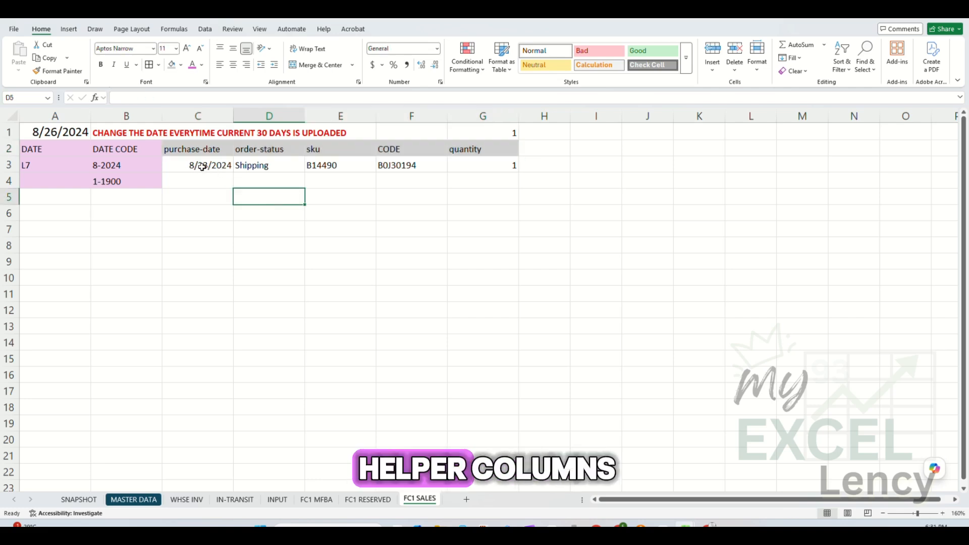
- Examine the helper columns and how the L7 formula in A3 compares the anchor date in A1 with the purchase date in C3
drag(60, 150, 121, 150)
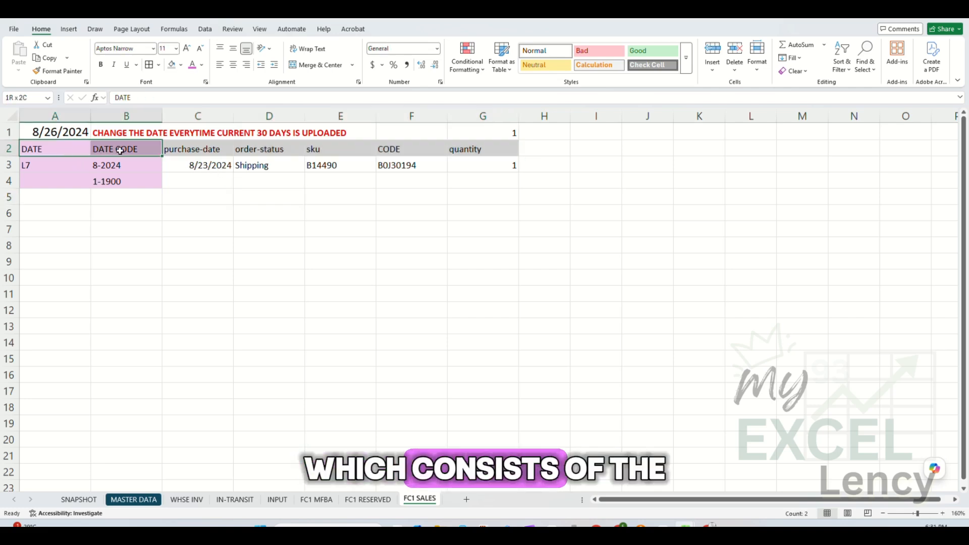
click(78, 147)
click(122, 147)
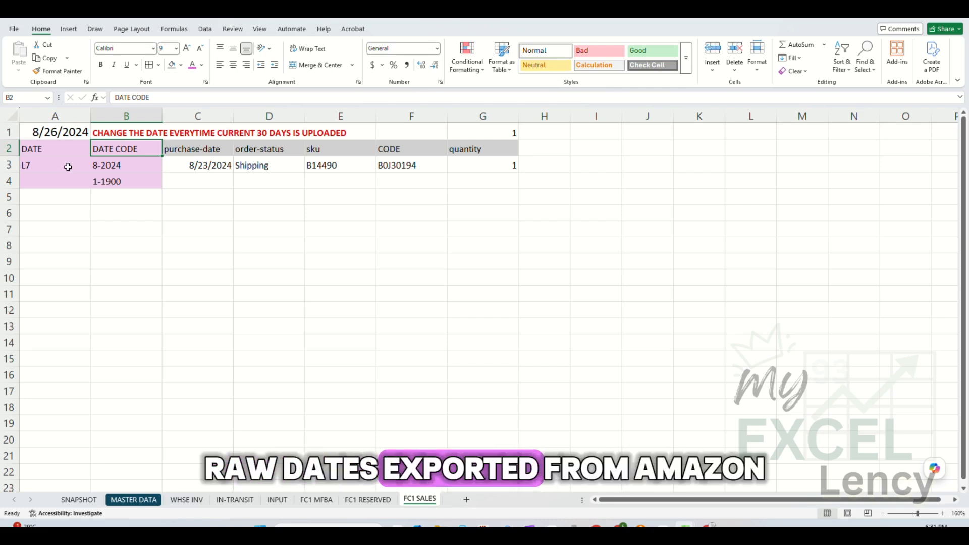
click(200, 165)
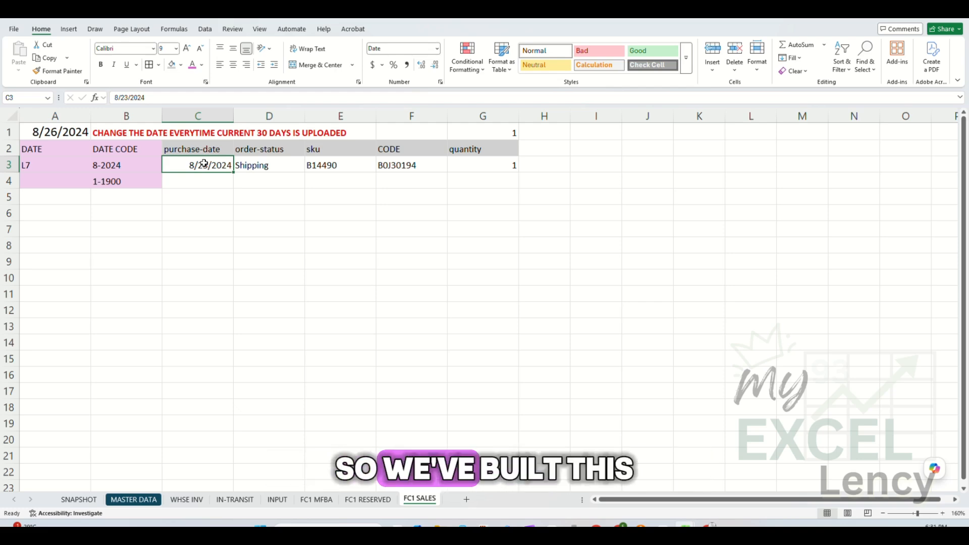
click(58, 166)
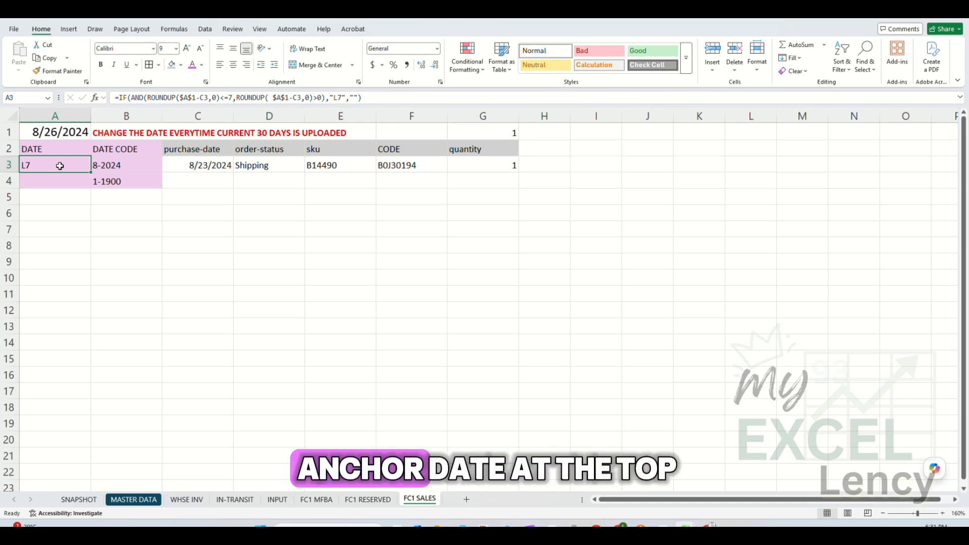
click(61, 132)
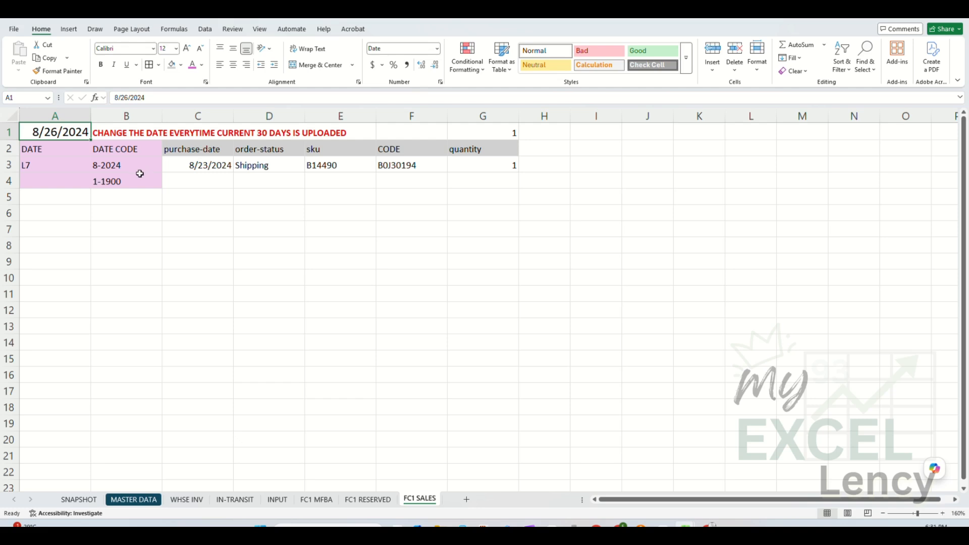
click(68, 166)
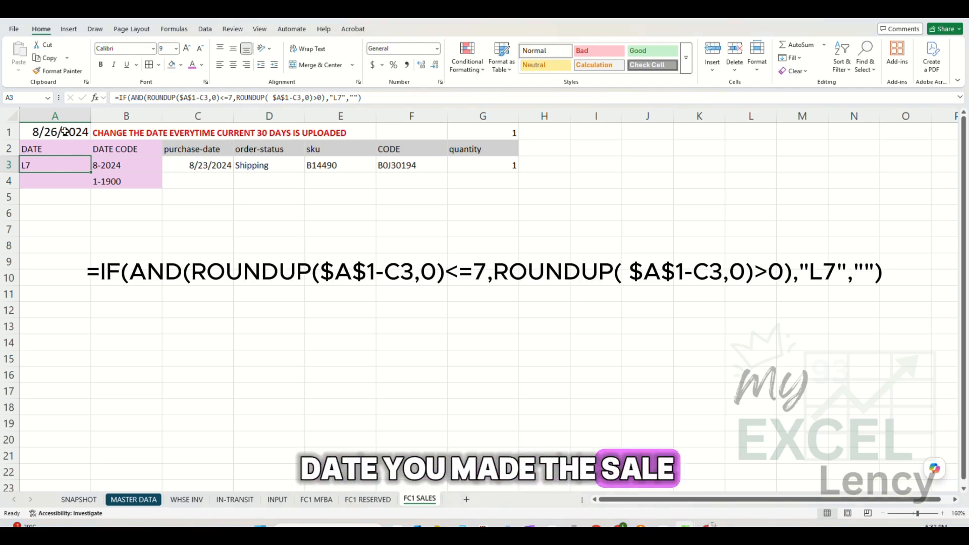
click(206, 165)
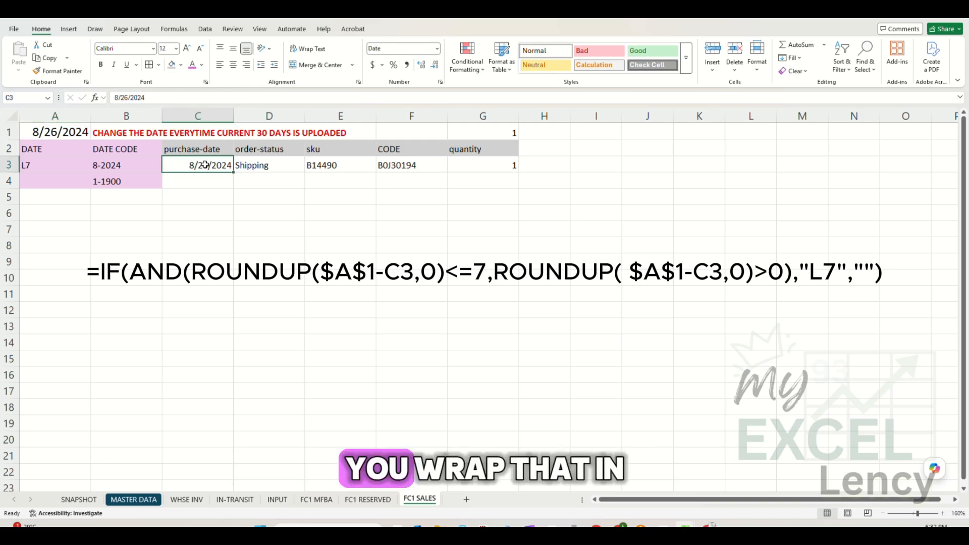
click(62, 165)
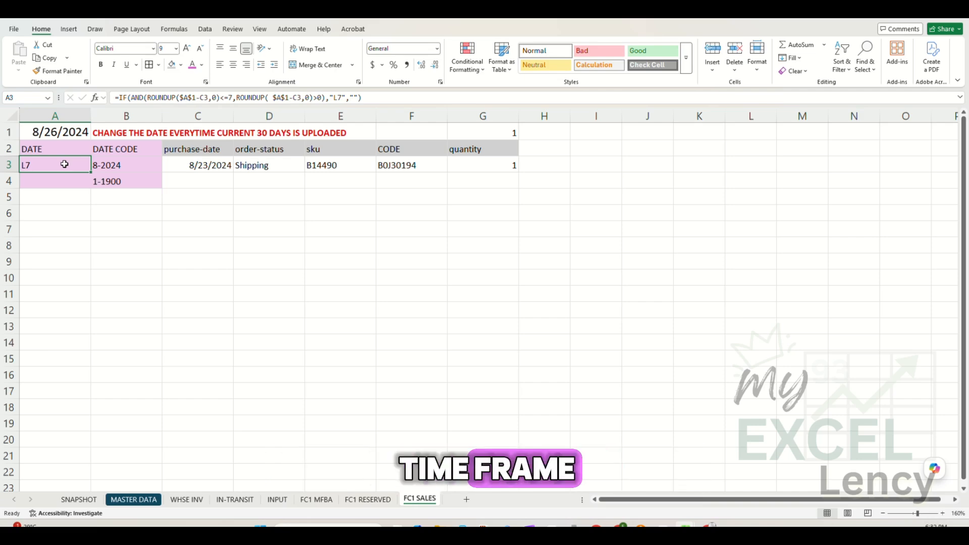
drag(61, 133, 485, 394)
click(269, 338)
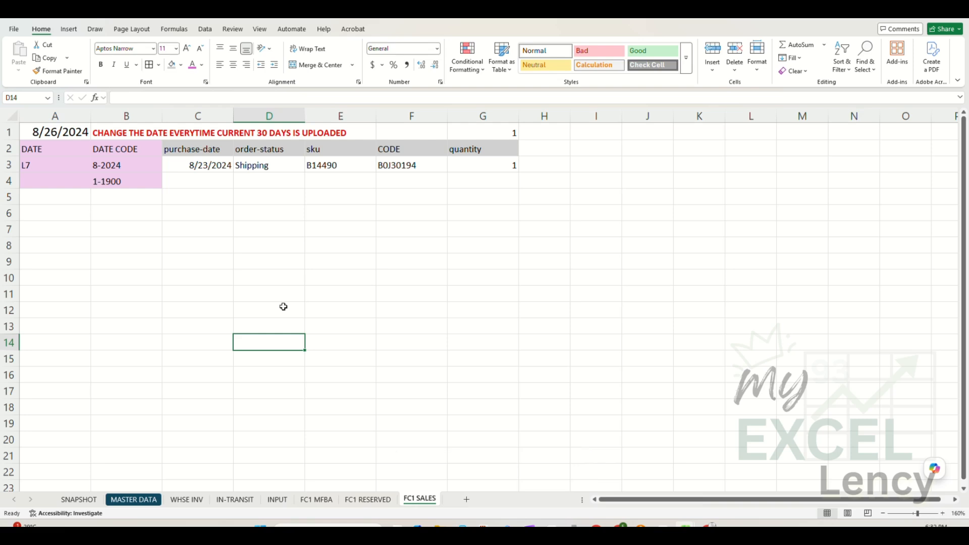
- Inspect the DATE CODE formula in B3 against the purchase date in C3 and the raw data area beside it
click(135, 161)
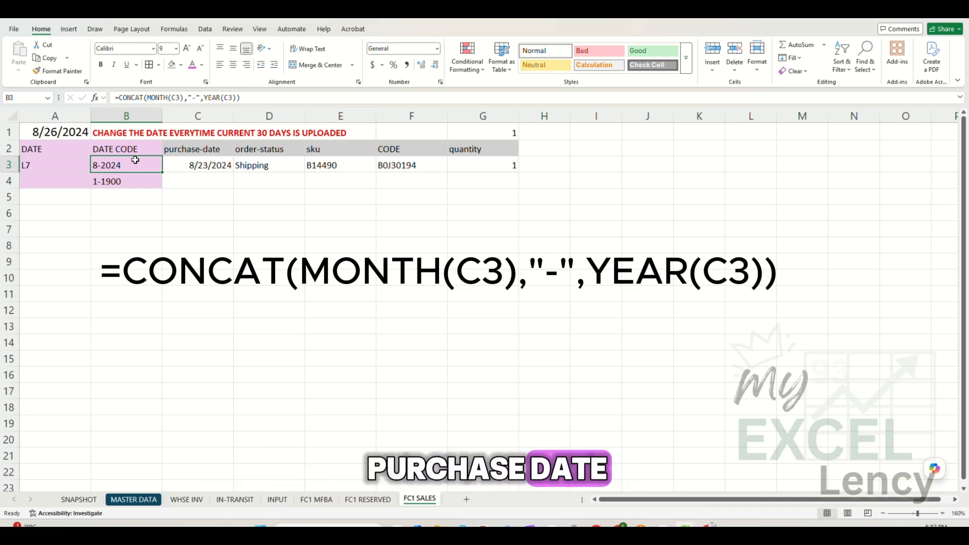
click(192, 165)
click(139, 167)
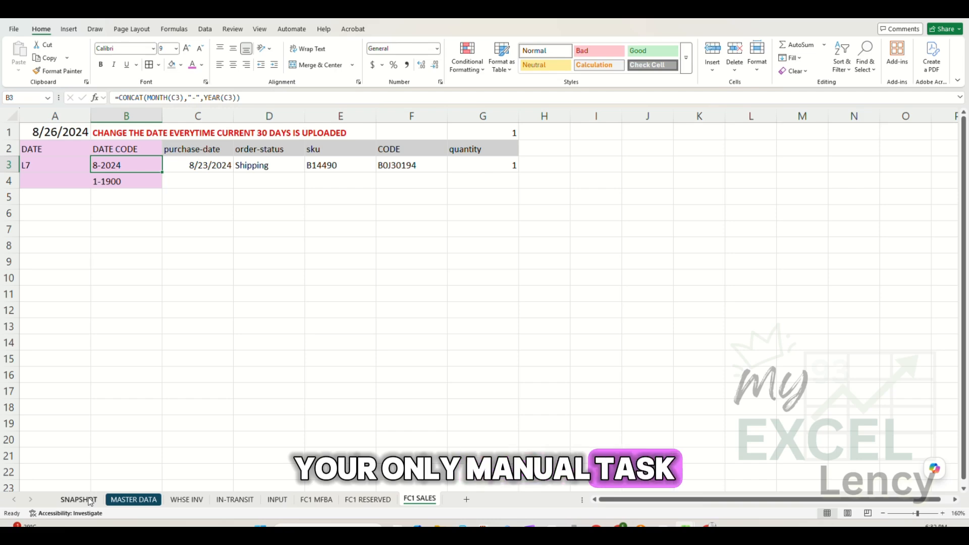
drag(189, 169, 511, 198)
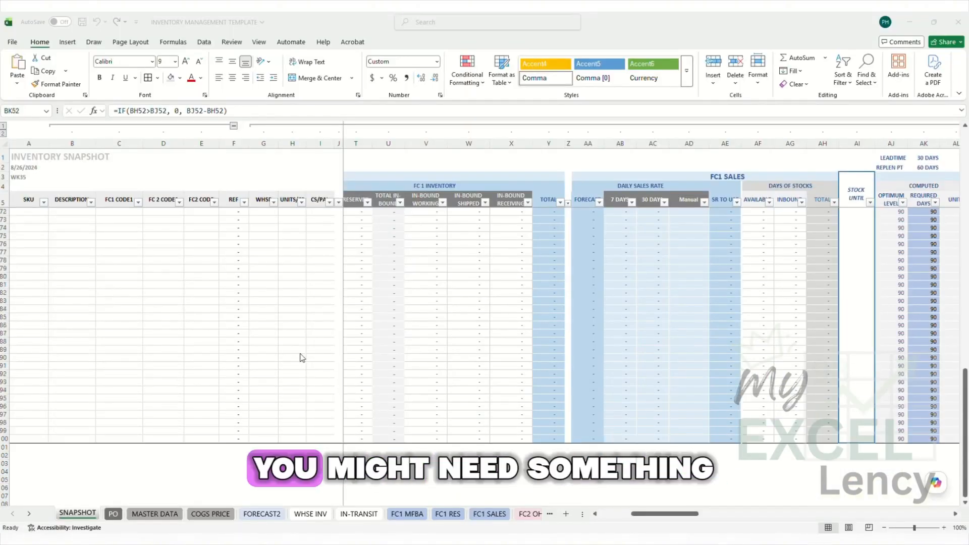
- Switch to the INVENTORY MANAGEMENT TEMPLATE workbook and review the SNAPSHOT sheet's FC3 inventory, sales and replenishment sections through to the REMARKS column
scroll(301, 358, down, 4)
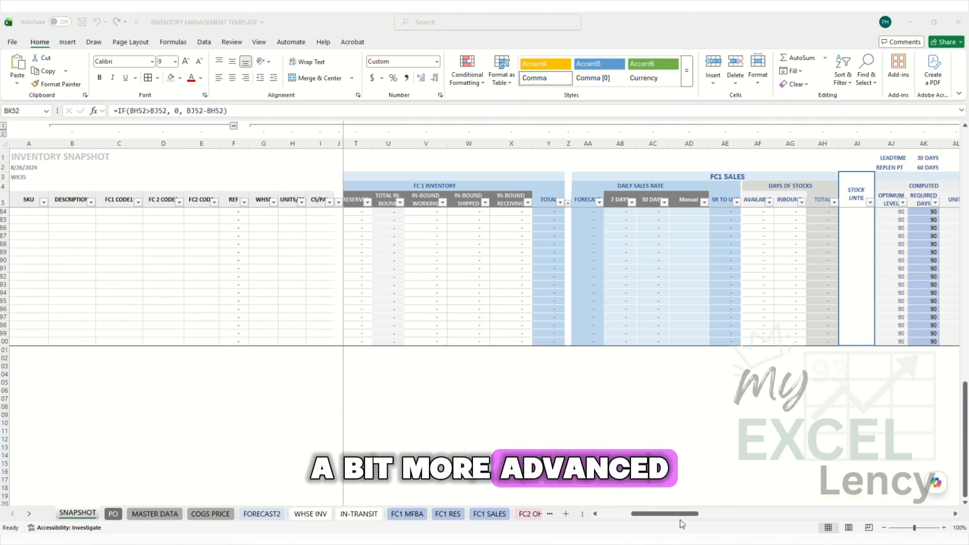
click(666, 515)
drag(665, 520, 877, 515)
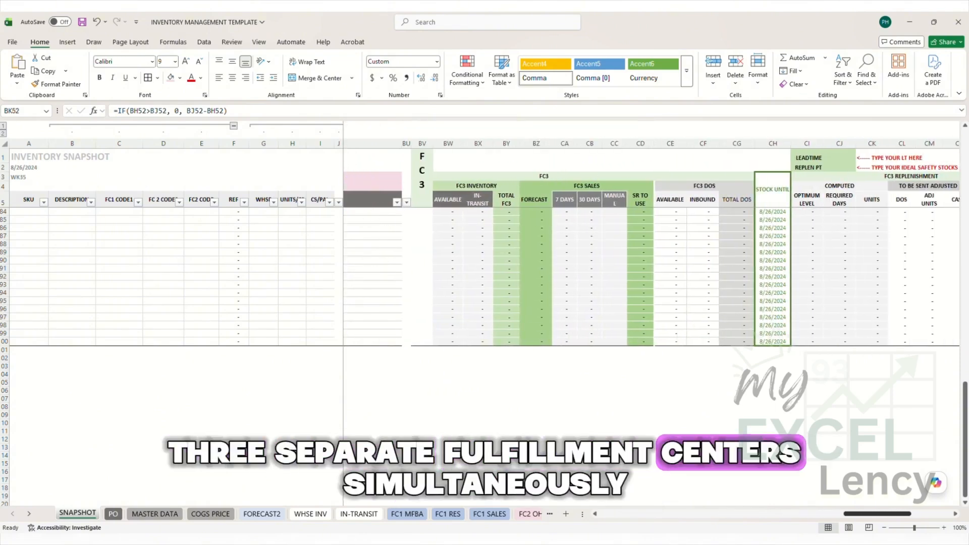
click(614, 438)
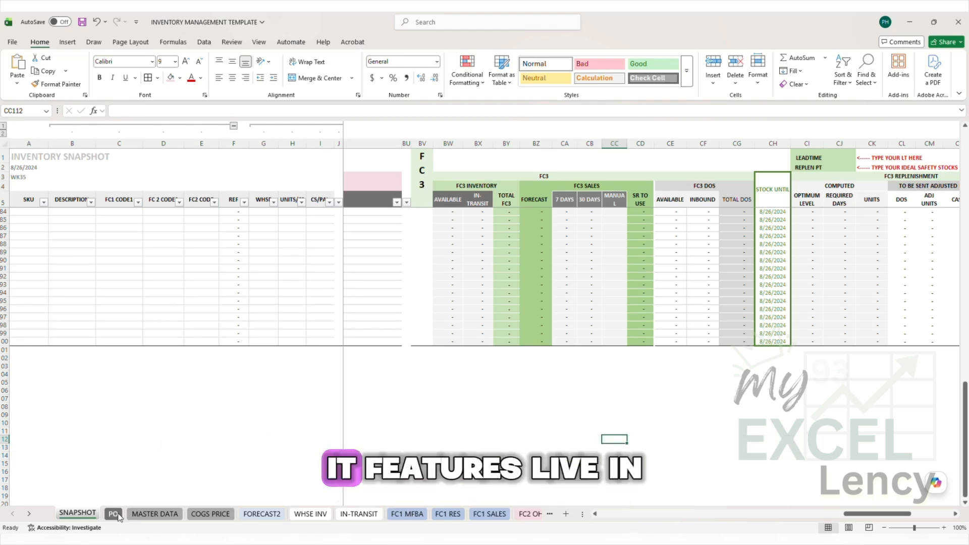
drag(889, 515, 929, 529)
scroll(555, 241, up, 3)
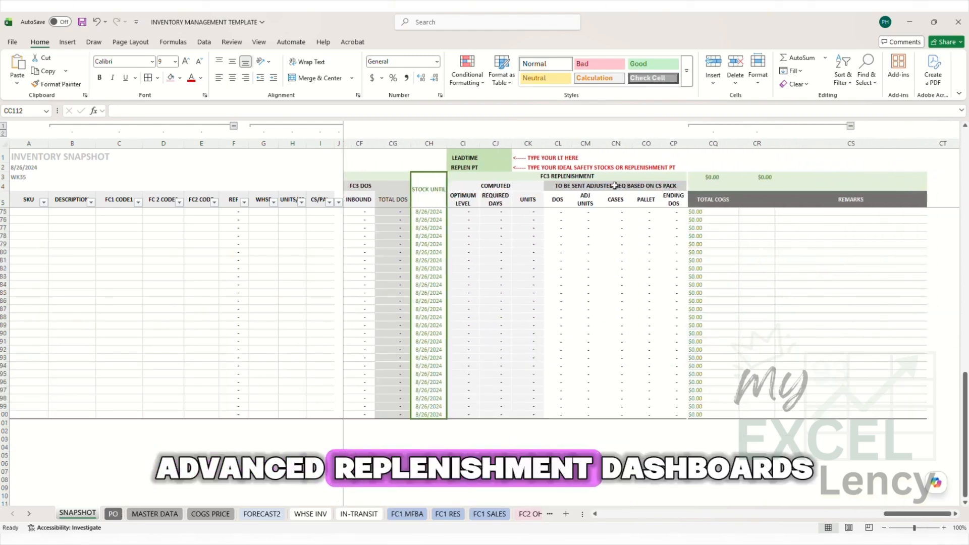
- Open the PO sheet and examine ITEM 1's minimum days of supply and re-order dates, plus the planning blocks below
click(113, 514)
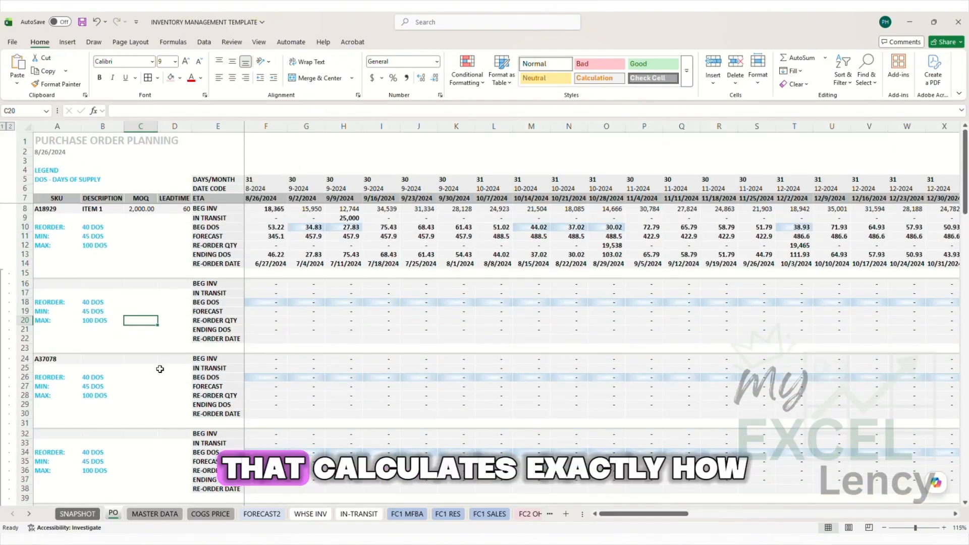
click(103, 236)
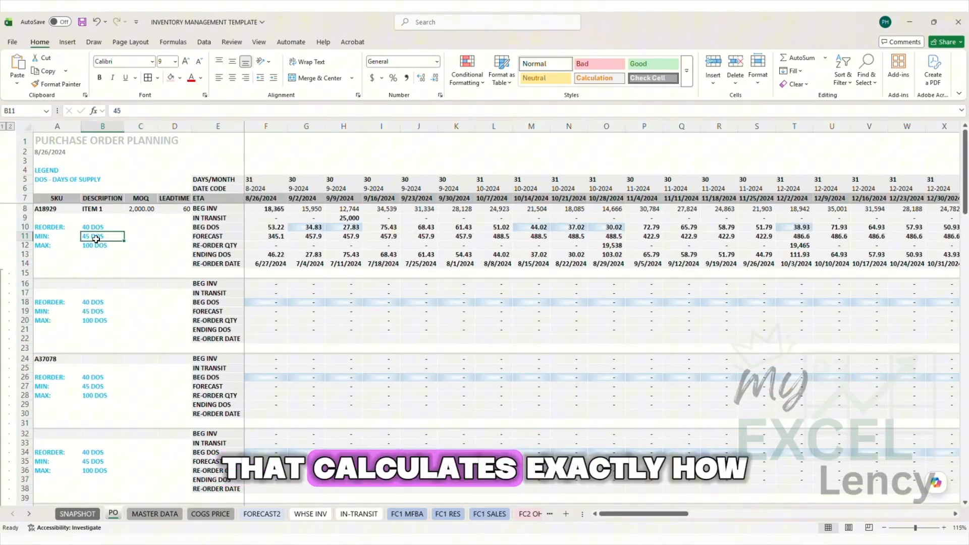
click(358, 263)
click(613, 265)
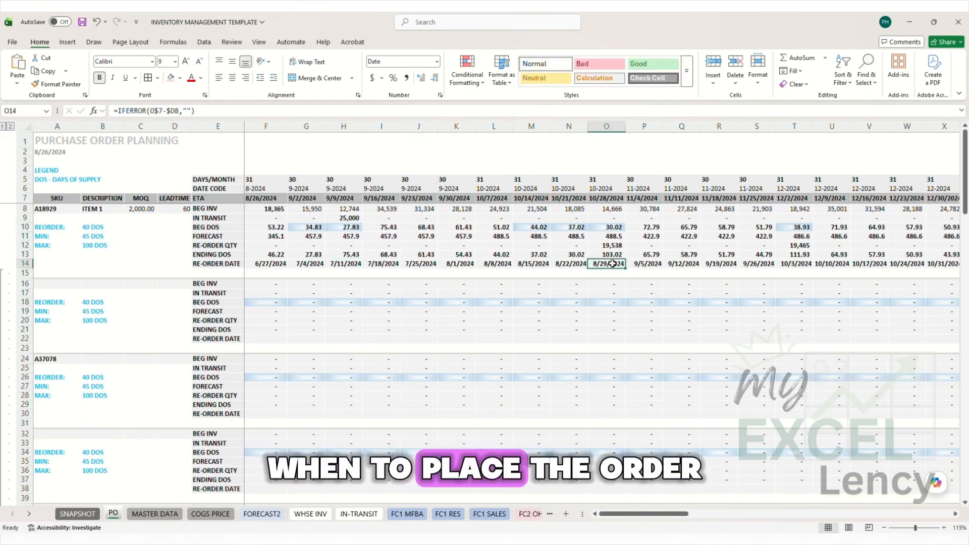
click(794, 264)
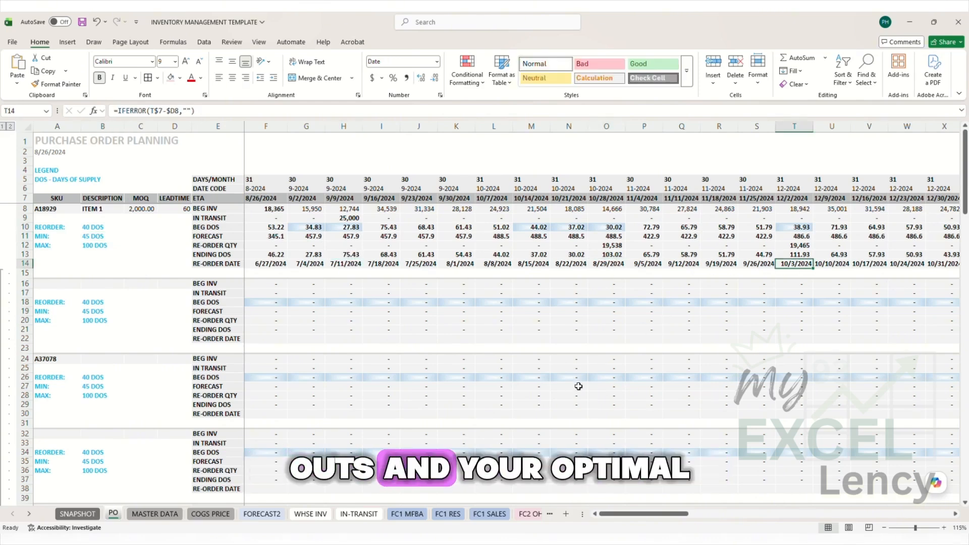
scroll(576, 389, down, 6)
scroll(573, 399, down, 17)
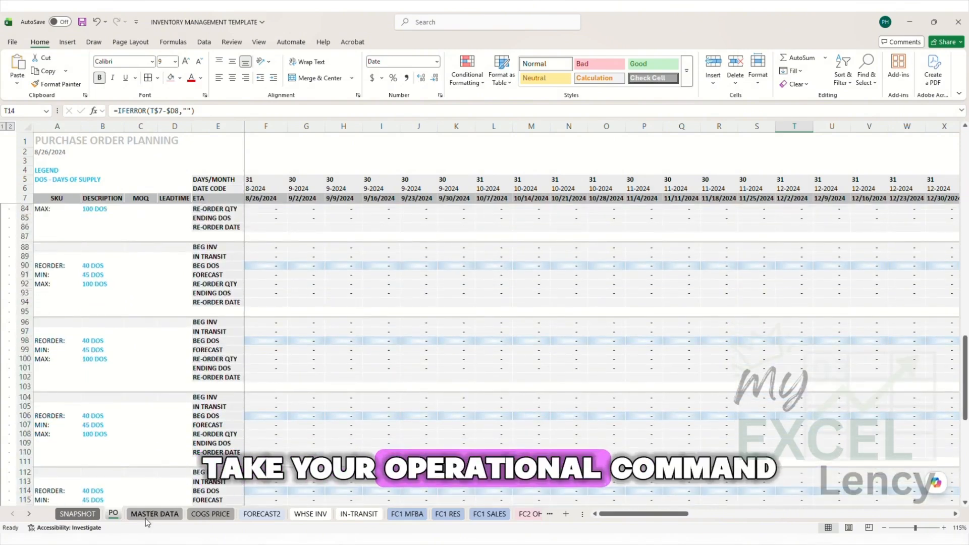
- Return to the SNAPSHOT sheet, then switch to Gumroad and read the basic inventory template's product description
click(77, 513)
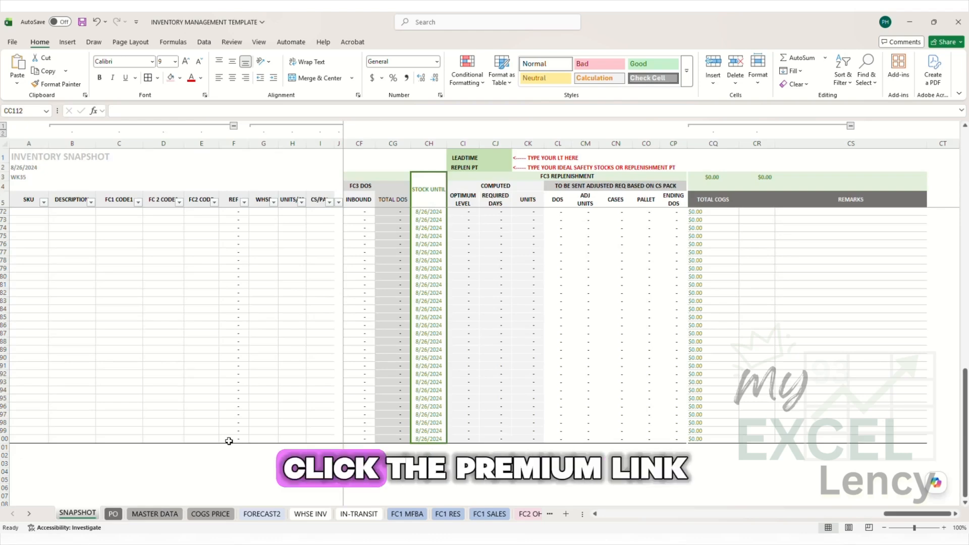
scroll(229, 441, down, 4)
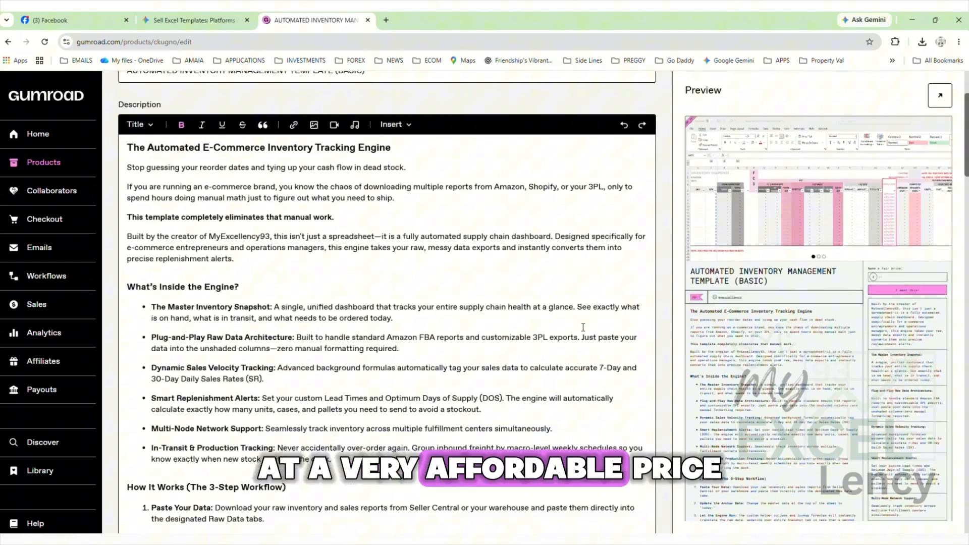
scroll(642, 249, down, 5)
click(88, 159)
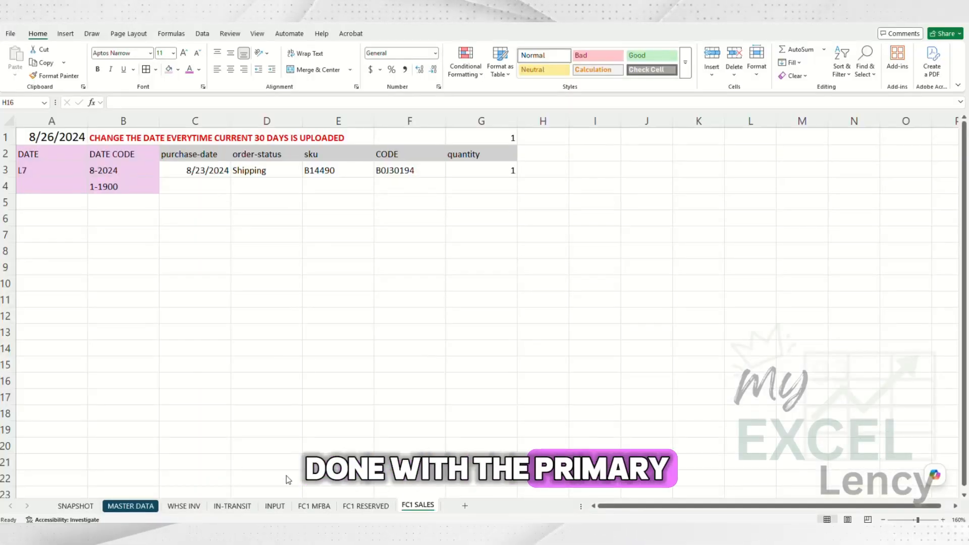
- Group the FC1 MFBA, FC1 RESERVED and FC1 SALES sheets and color their tabs light blue
click(314, 506)
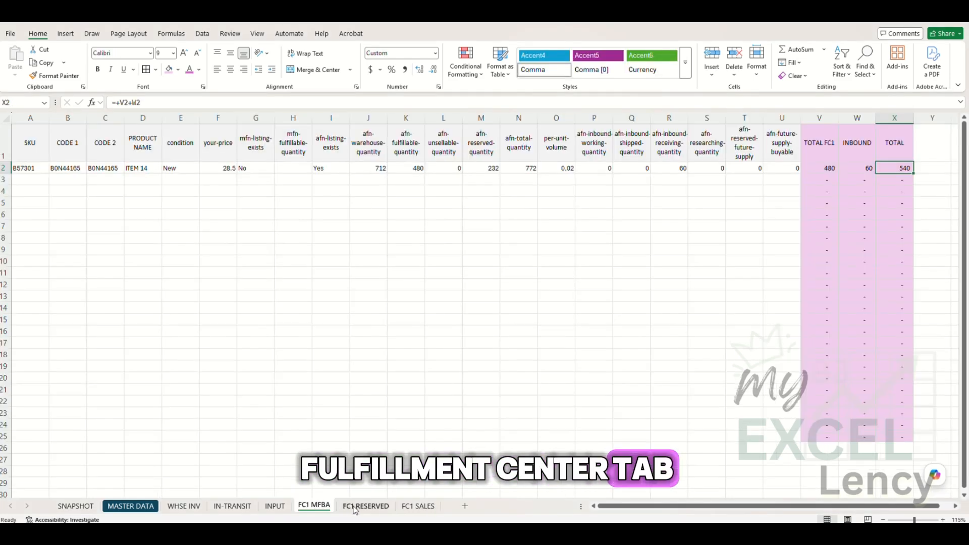
shift+click(419, 507)
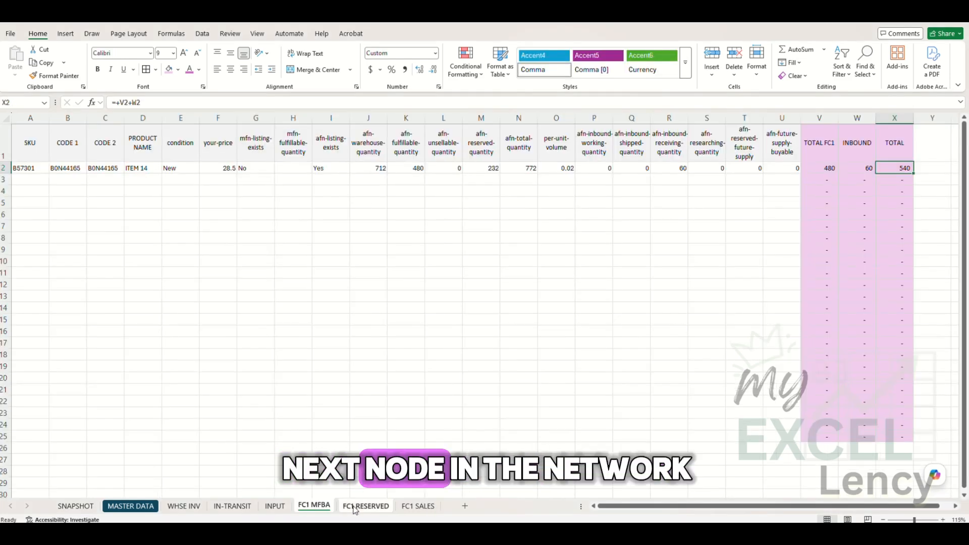
right_click(422, 508)
click(463, 438)
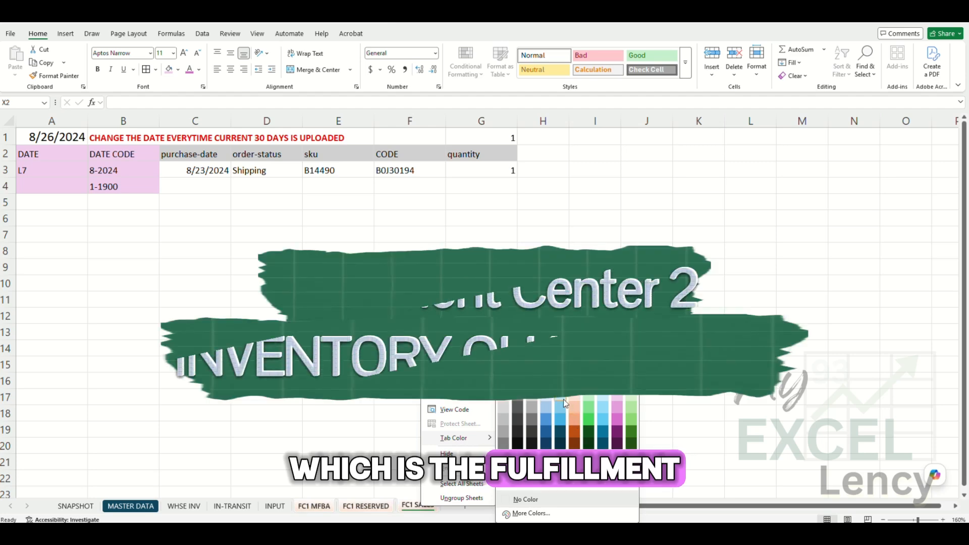
click(563, 399)
- Add a new sheet with the row 1 headers SKU, Inventory ID, Inventory Name, Incoming and Fulfillable
click(464, 506)
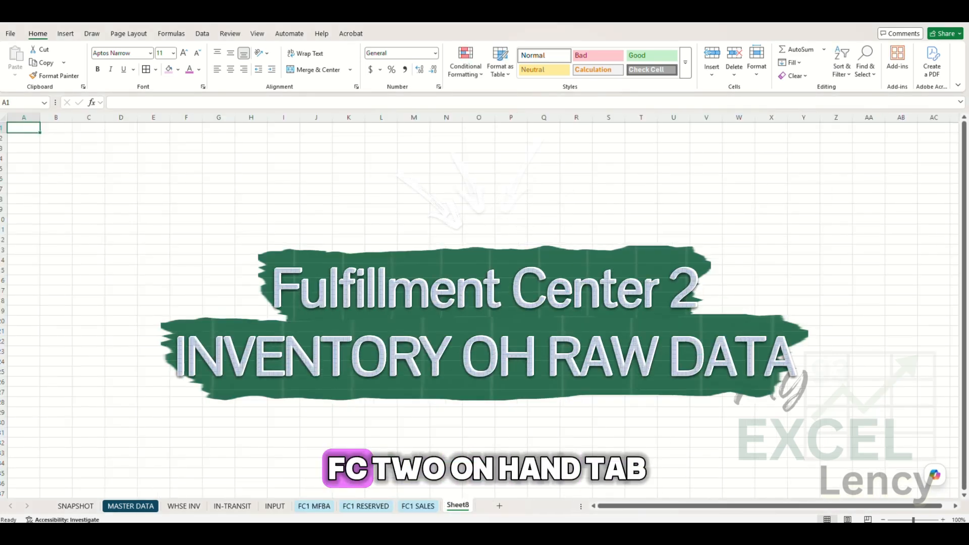
text(SKU	Inventory ID	Inventory Name	Incoming	Fulfillable)
click(89, 195)
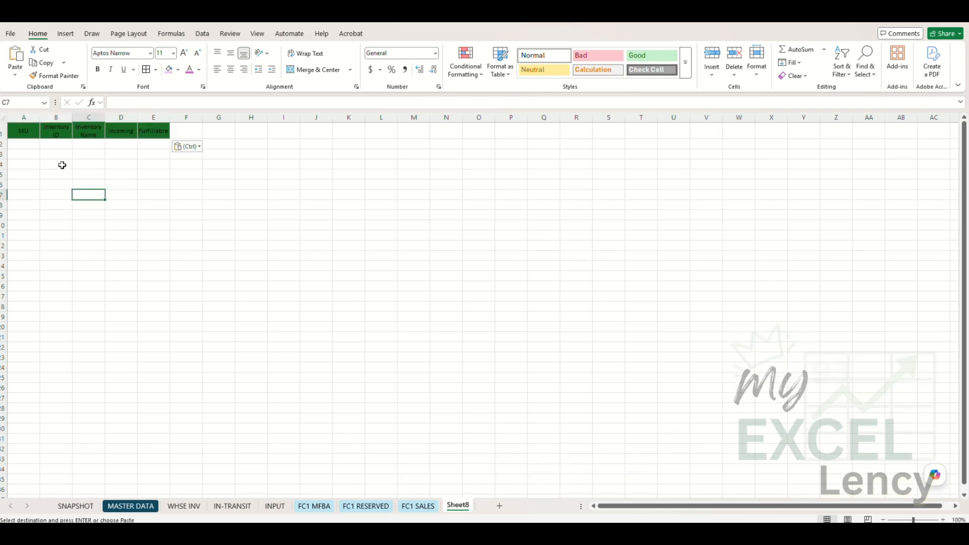
- Fill the header cells A1:E1 light gray and shade cell A2 below the SKU header light pink
drag(24, 131, 153, 132)
click(178, 70)
click(201, 137)
click(270, 253)
click(27, 145)
click(178, 70)
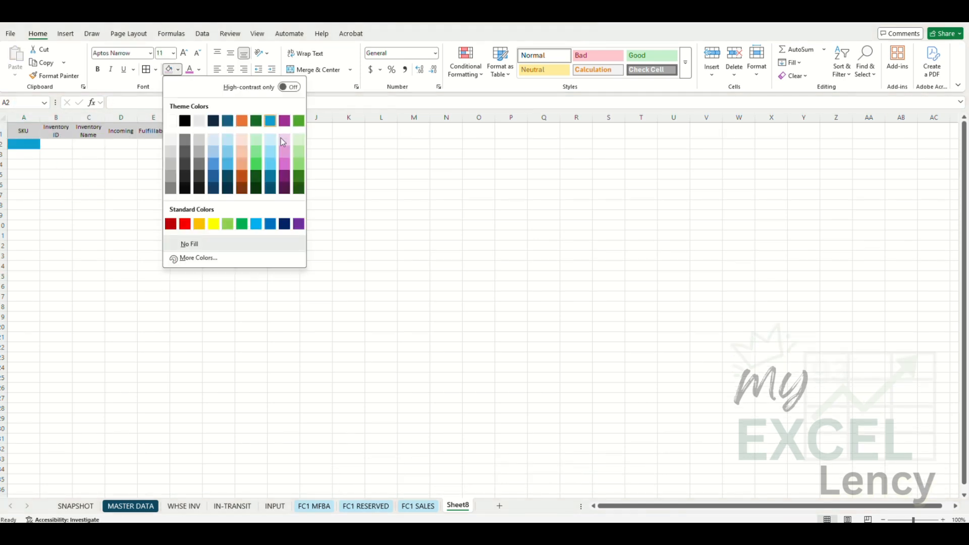
click(283, 138)
click(447, 388)
- Rename the new sheet FC2 OH
right_click(460, 505)
click(505, 379)
text(FC2 O)
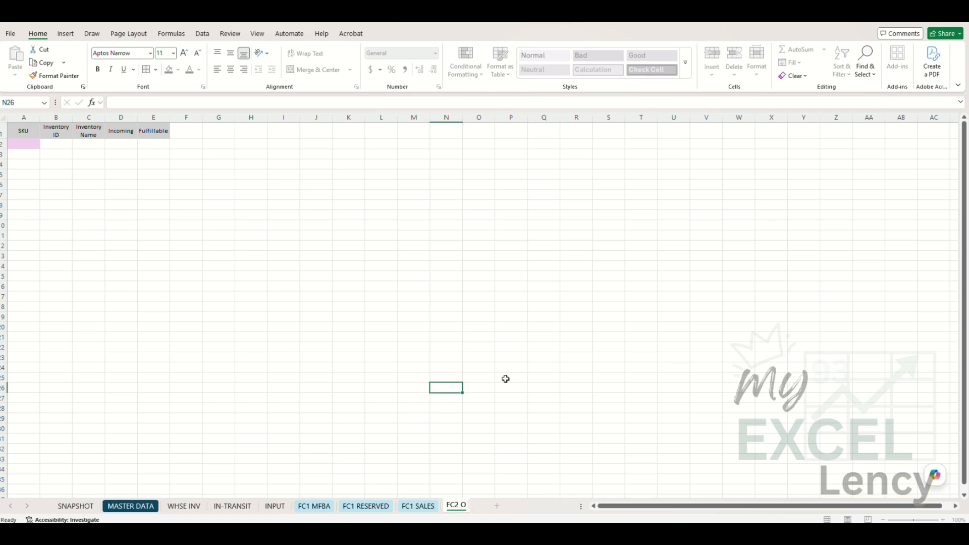
text(H)
click(174, 272)
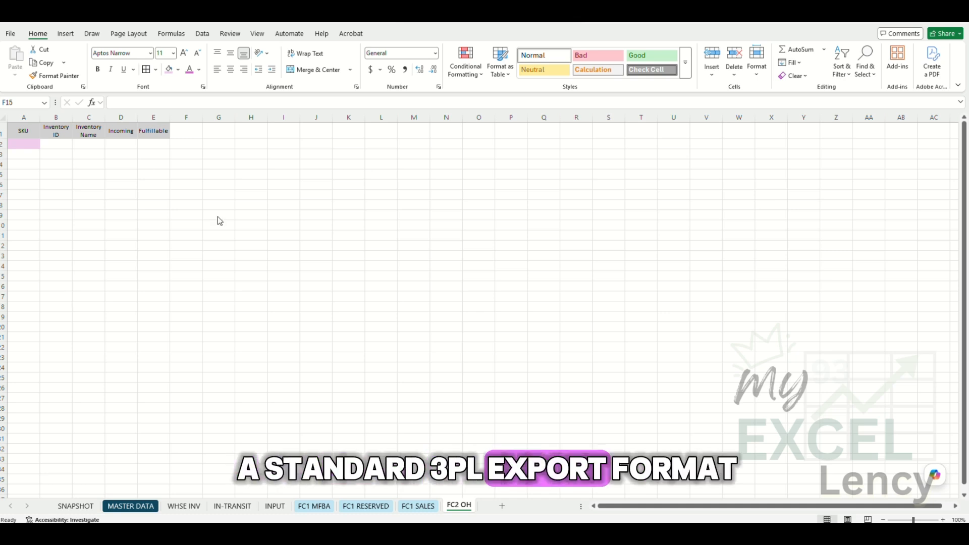
- Widen columns A to E so each header fits on a single line
drag(35, 118, 159, 117)
drag(170, 117, 190, 117)
click(152, 176)
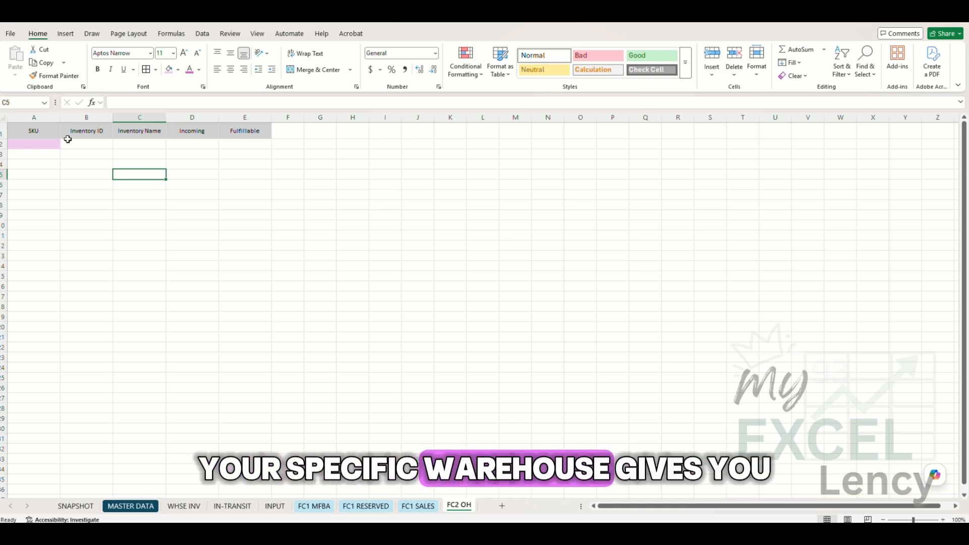
- Review the FC2 OH headers, from the SKU, Inventory ID and Inventory Name identifiers to Incoming and Fulfillable
drag(48, 132, 235, 132)
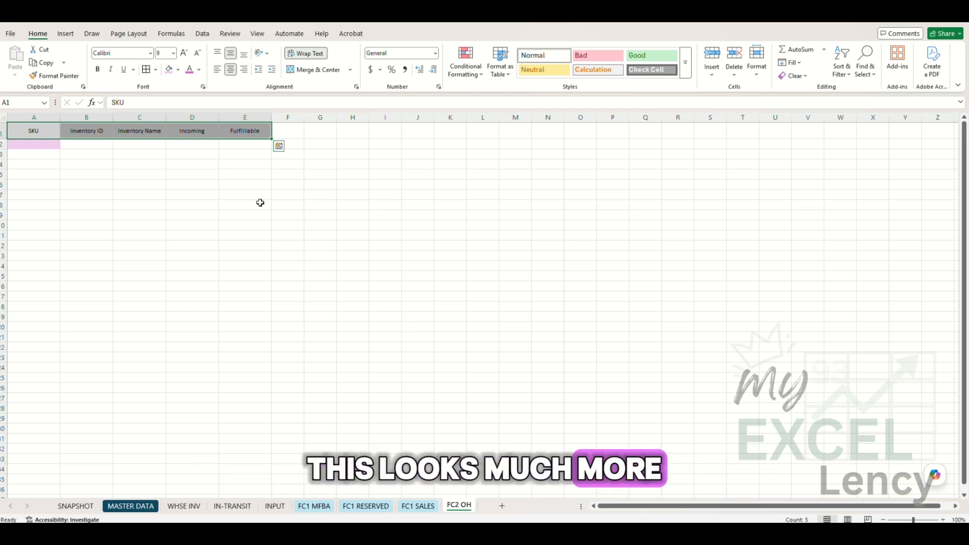
click(192, 184)
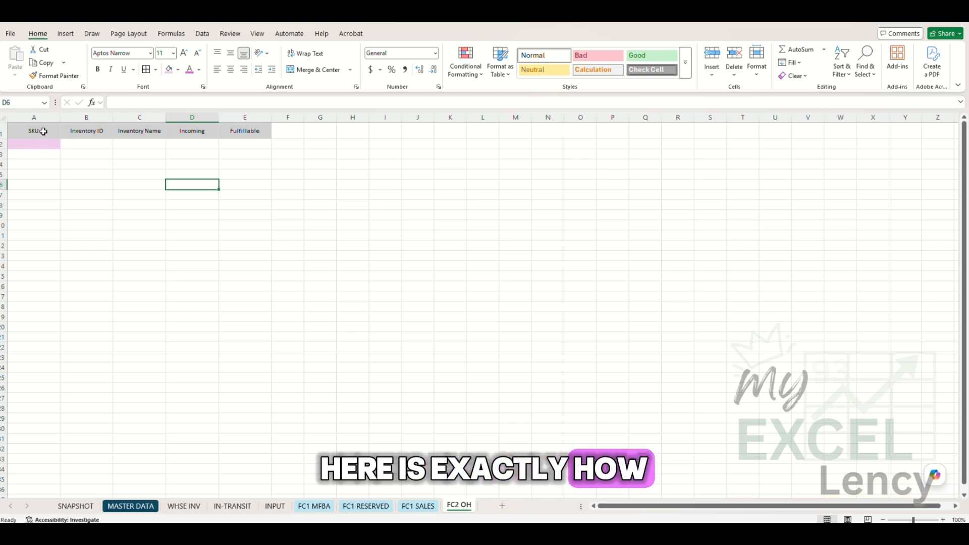
drag(43, 132, 144, 130)
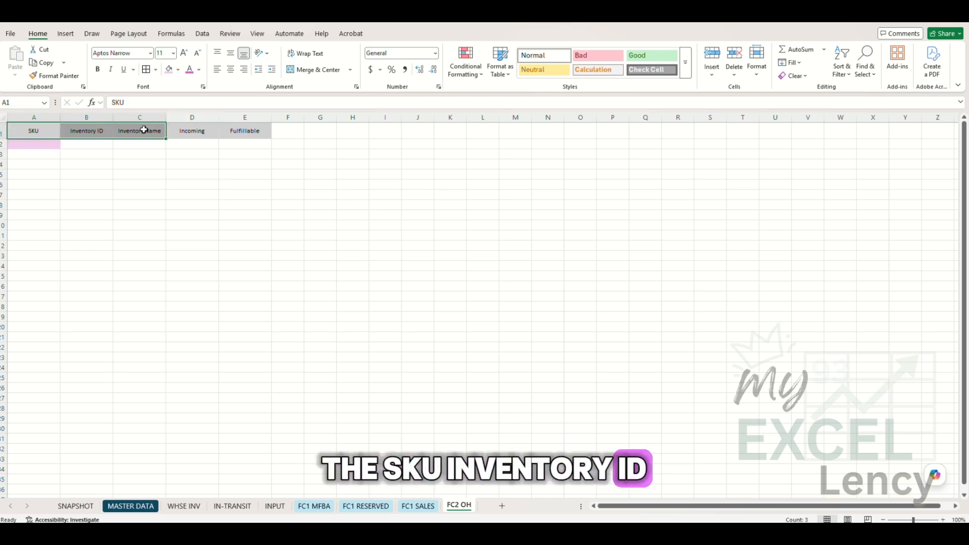
key(ctrl+v)
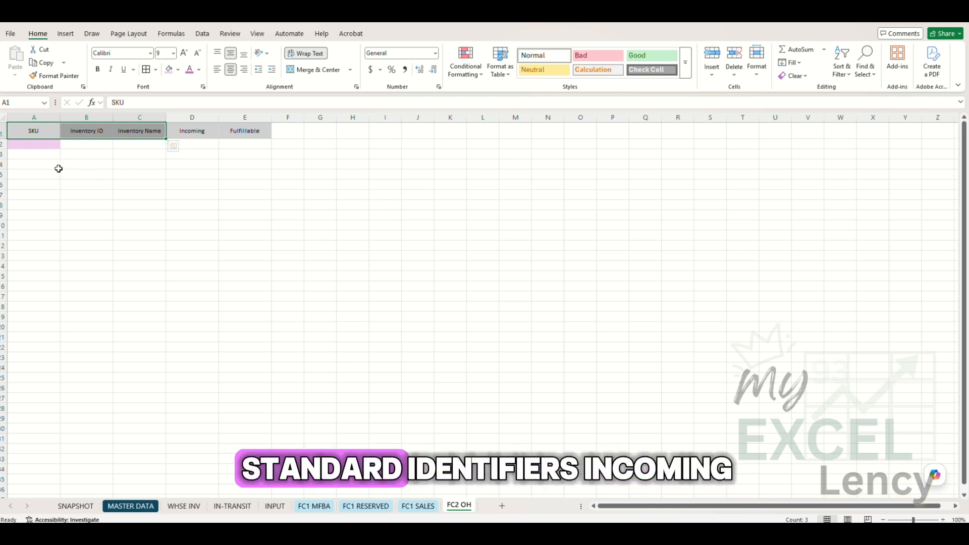
click(194, 129)
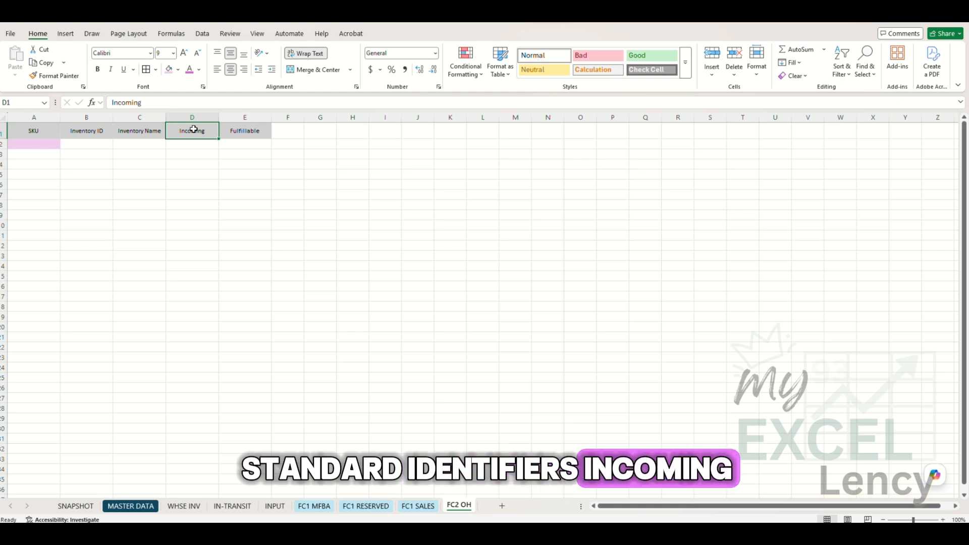
click(237, 131)
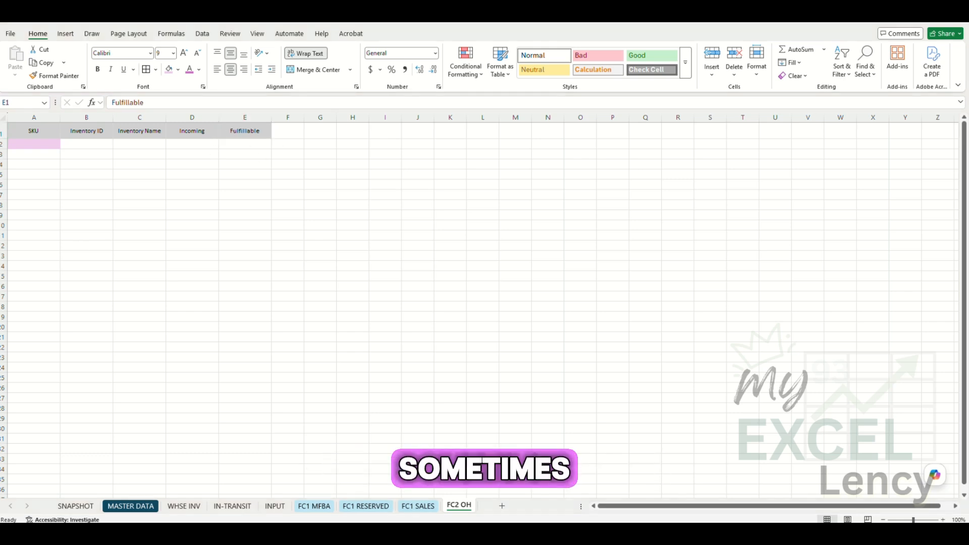
- Enter a sample record in B2:E2 with SLA92553, ITEM 9, 0 incoming and 90 fulfillable
click(92, 146)
text(SLA92553	ITEM 9	0	90)
click(108, 172)
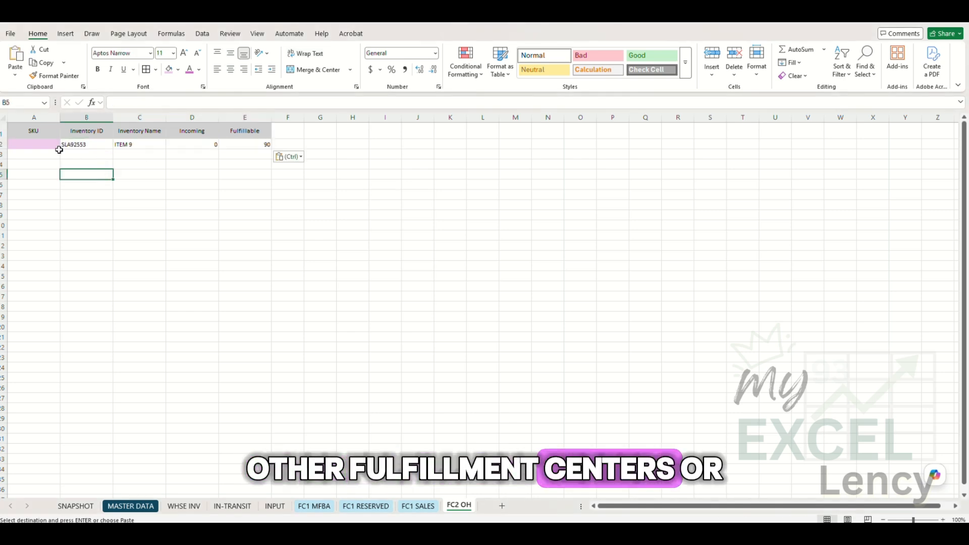
- Extend the light pink helper shading of cell A2 down the SKU column to row 17
click(51, 144)
drag(59, 149, 47, 298)
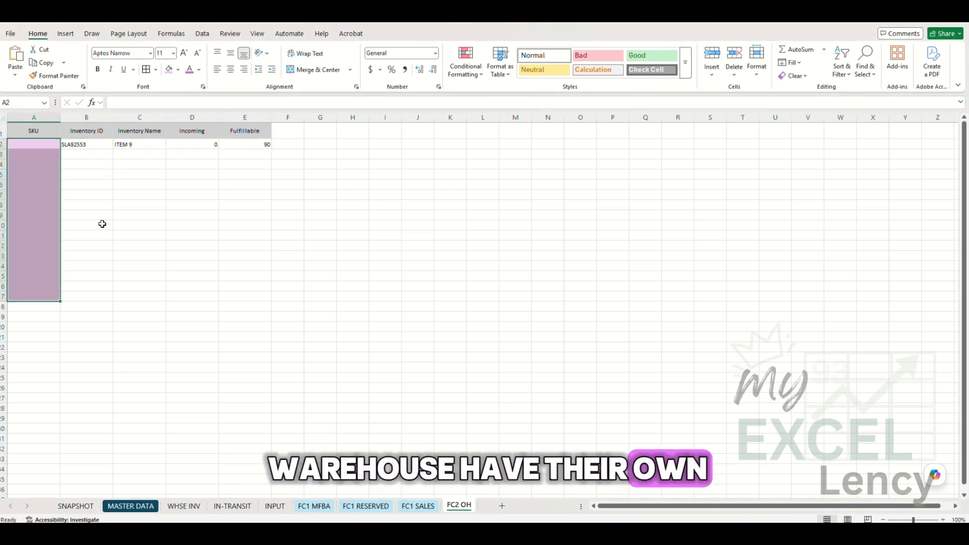
click(86, 205)
- Compare the Inventory ID in B2 with the FC2 CODE and SKU columns on the MASTER DATA sheet
click(82, 142)
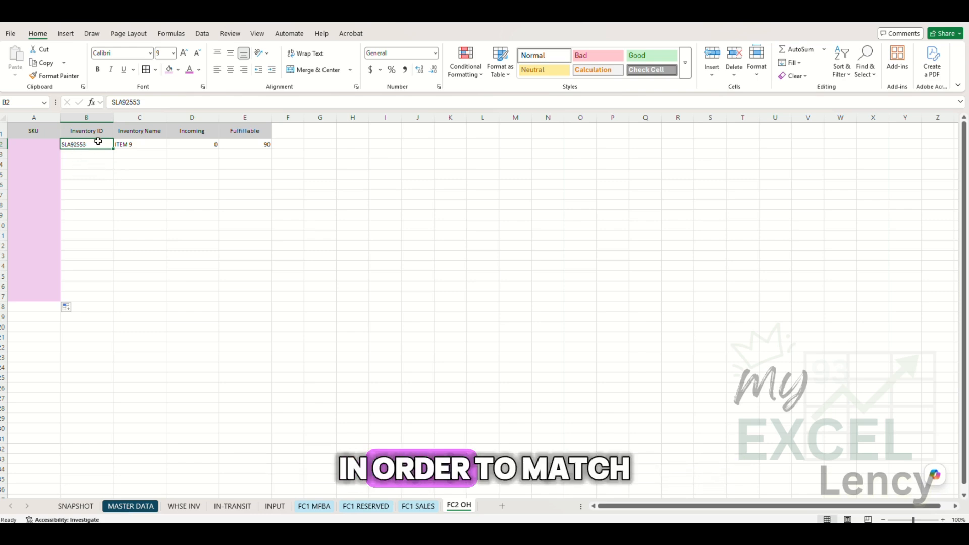
click(138, 512)
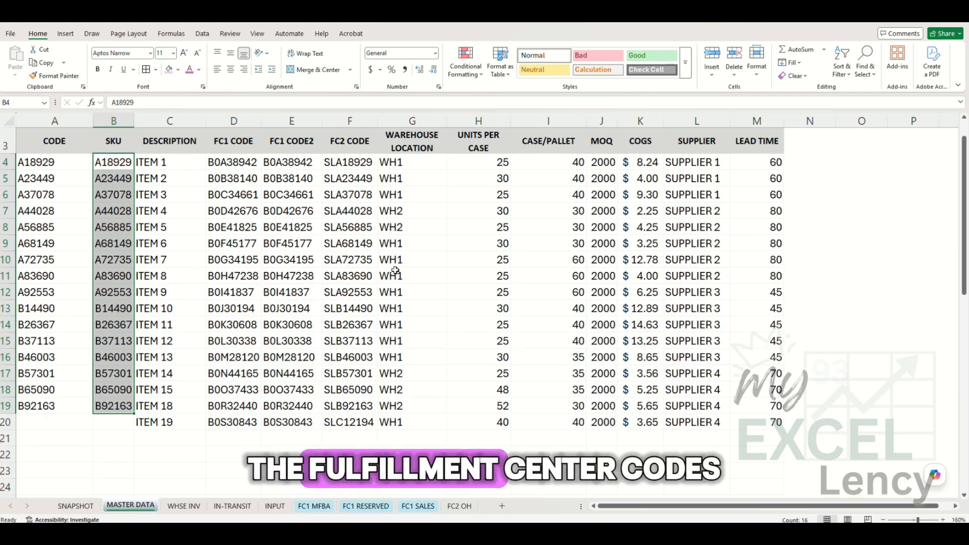
click(410, 265)
drag(347, 163, 338, 418)
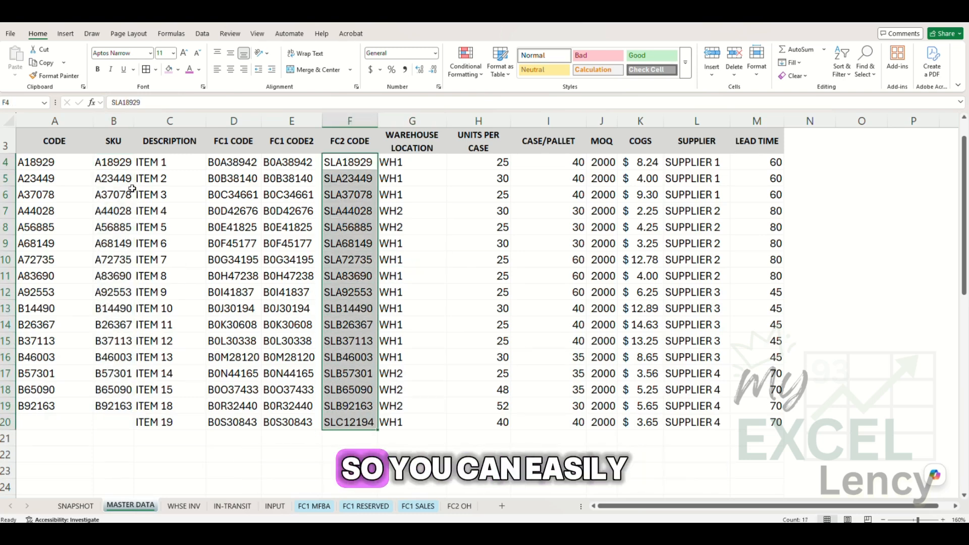
click(122, 158)
drag(122, 158, 126, 404)
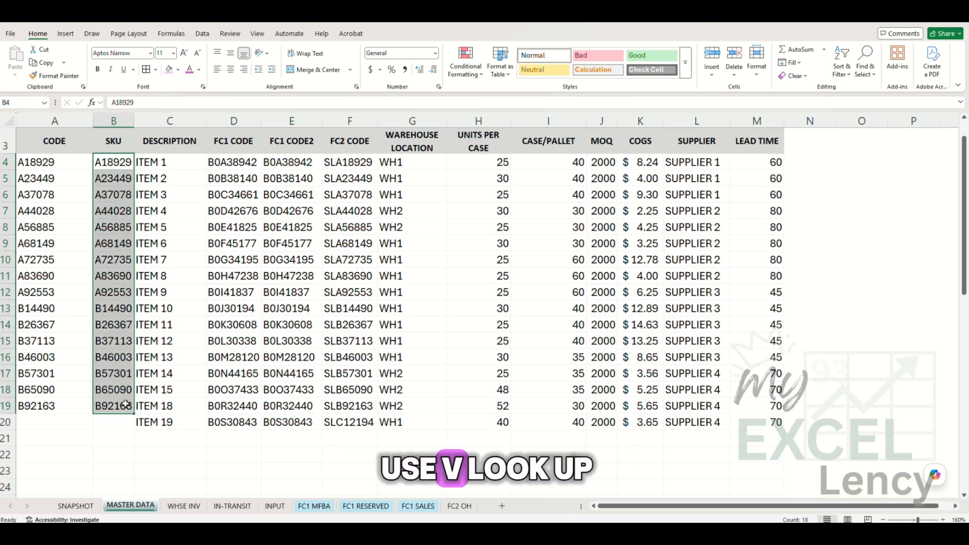
click(383, 486)
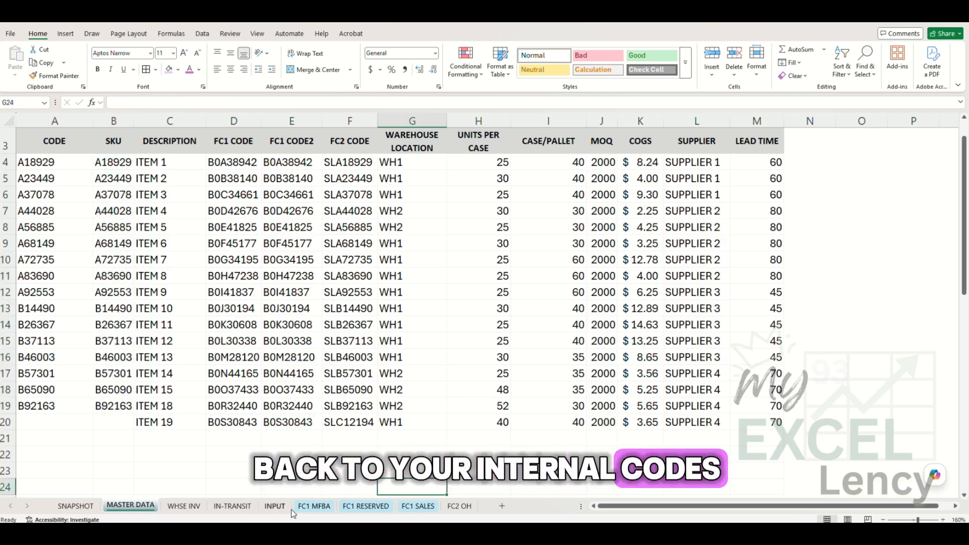
- In A2 of FC2 OH, enter an XLOOKUP that finds B2 in MASTER DATA column F and returns the SKU from column B
click(460, 506)
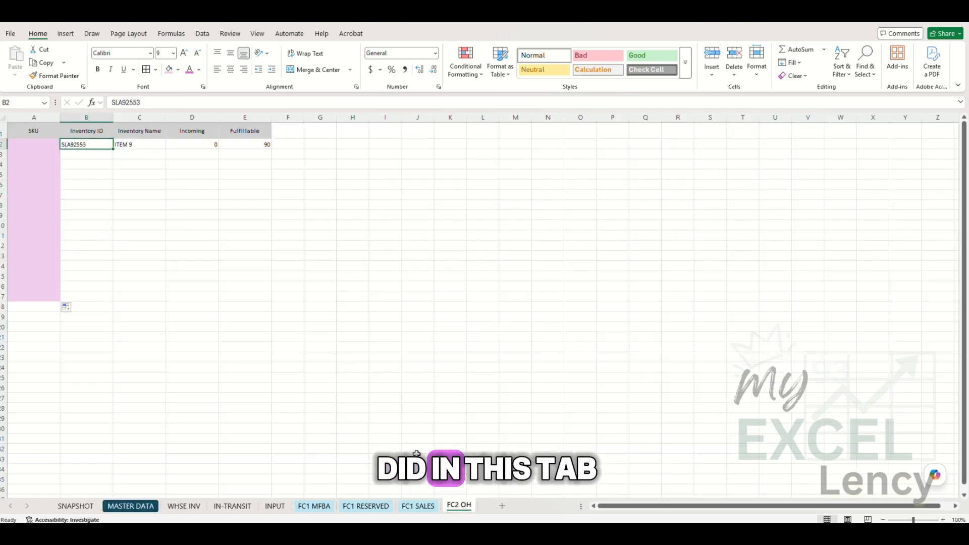
click(38, 144)
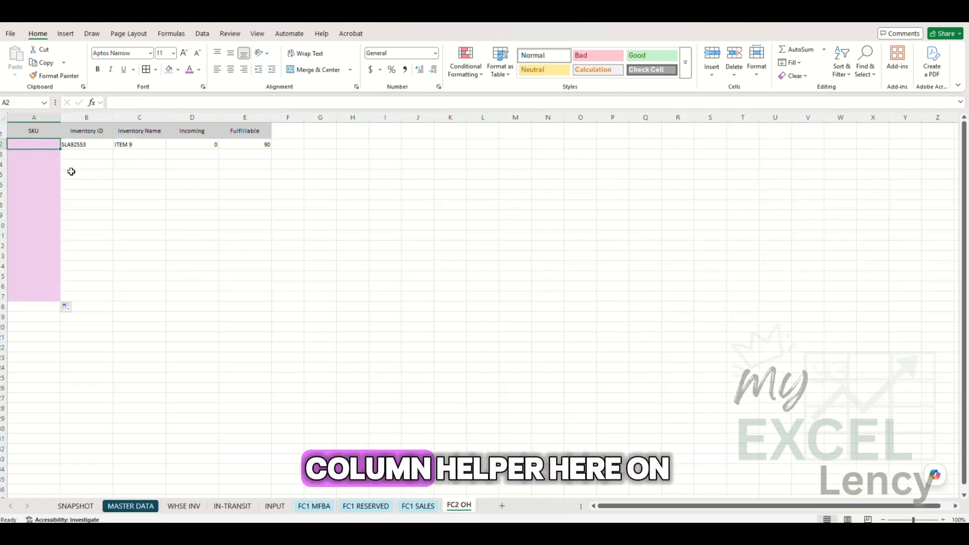
text(=XLOOKUP()
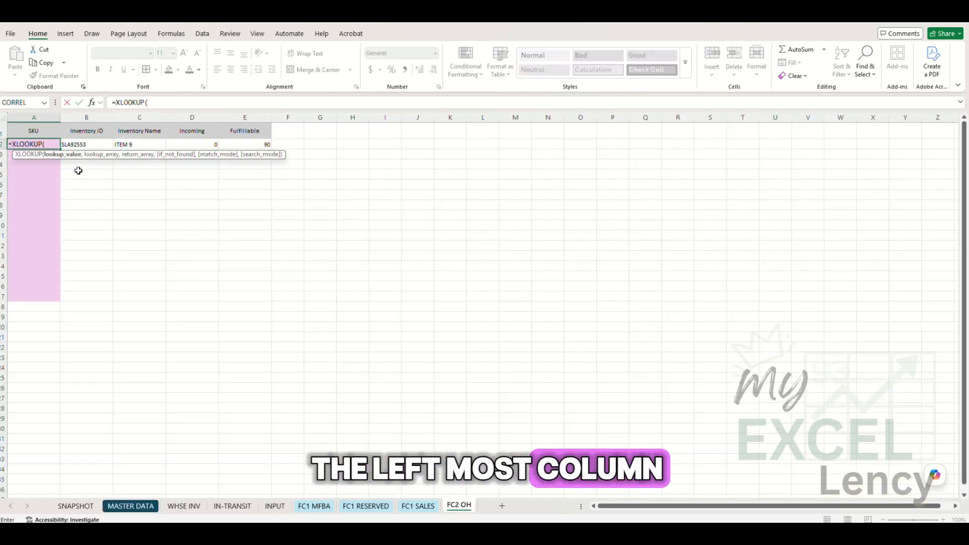
click(83, 144)
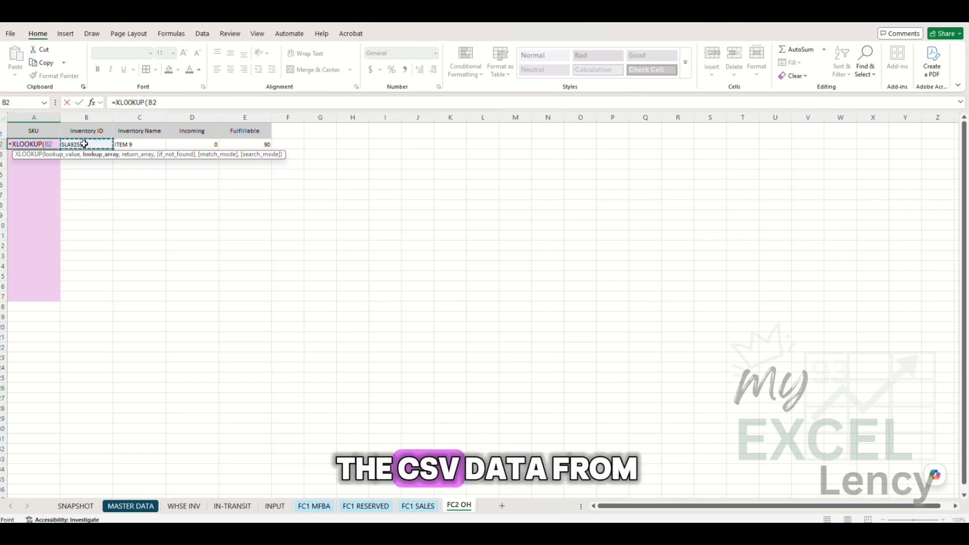
text(,)
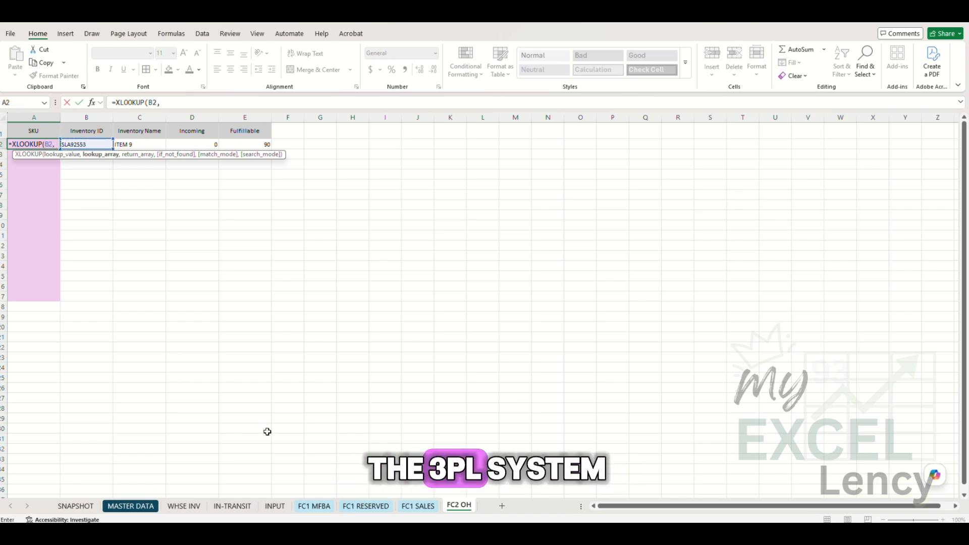
click(119, 506)
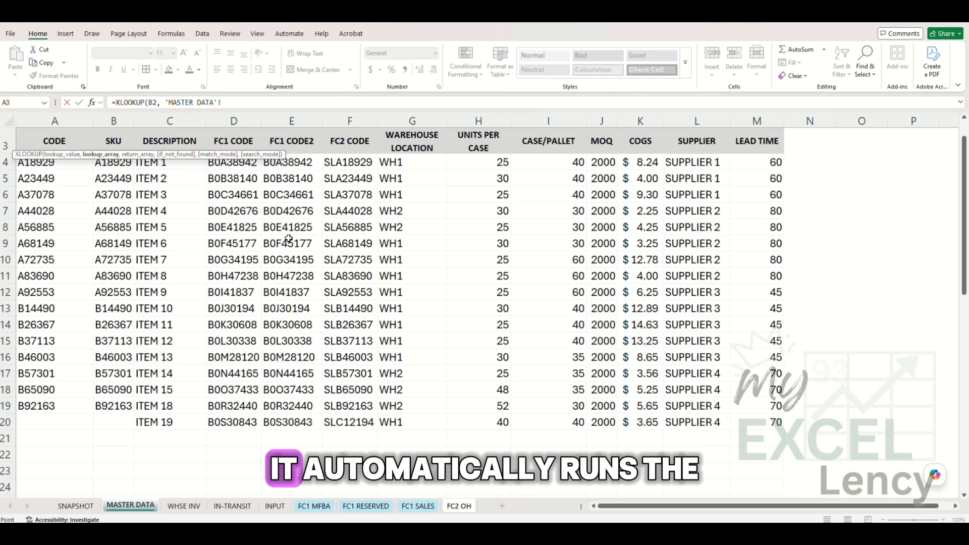
click(352, 121)
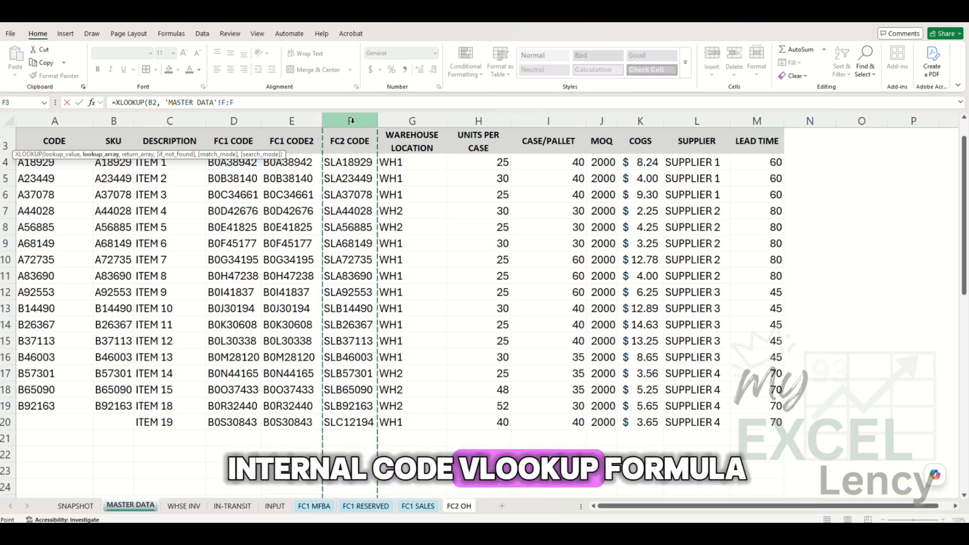
text(,)
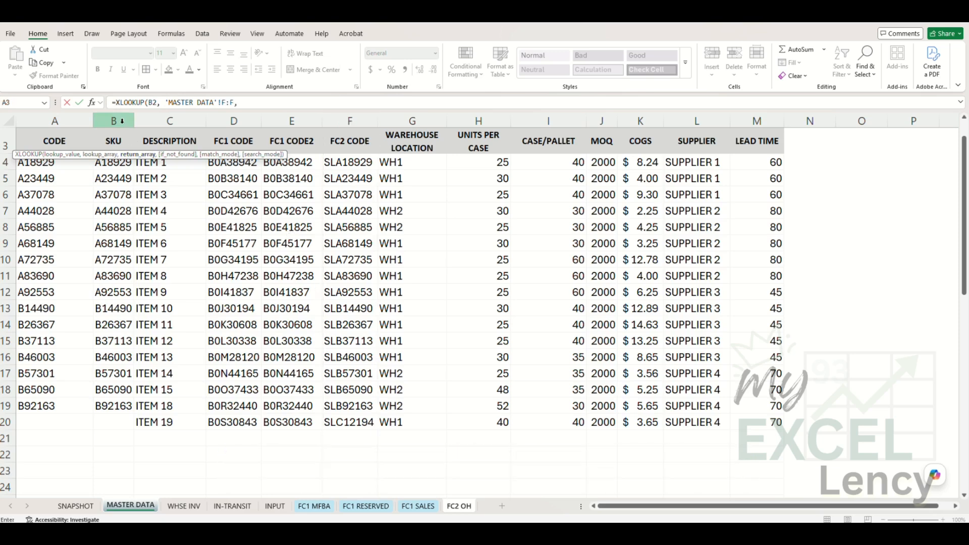
click(122, 121)
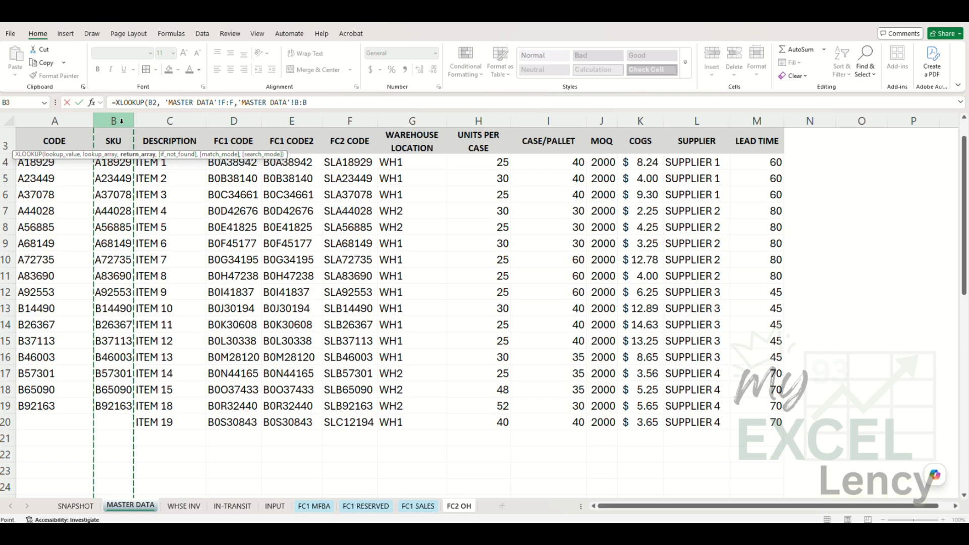
key(Return)
click(139, 185)
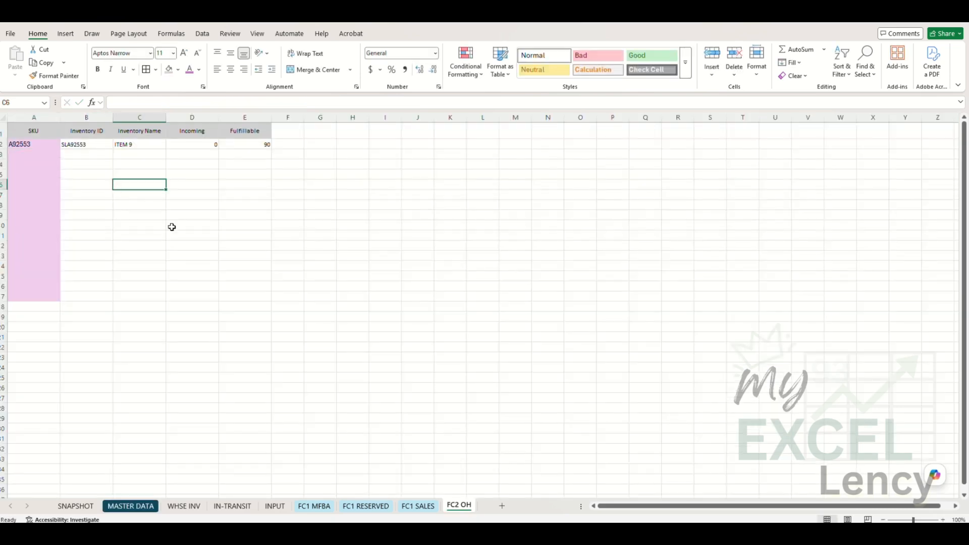
- Add another sheet and paste the sales export header row with 8/26/2024, purchase date, Source, Order Status, LINE ITEM, item name and Line Item Qty
click(502, 507)
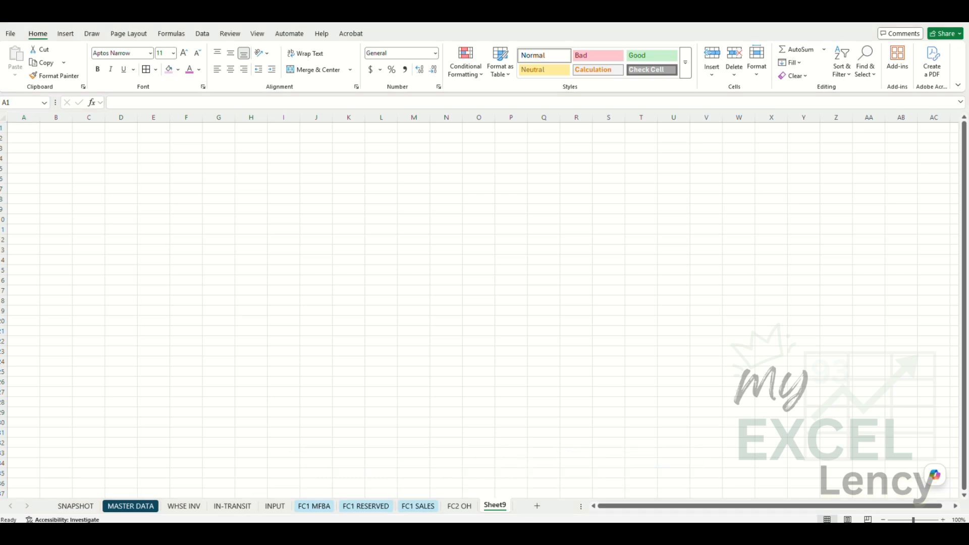
key(ctrl+v)
click(89, 210)
- Clear column B of the new sheet and delete it so the purchase date column follows the date
click(56, 118)
key(Delete)
click(97, 210)
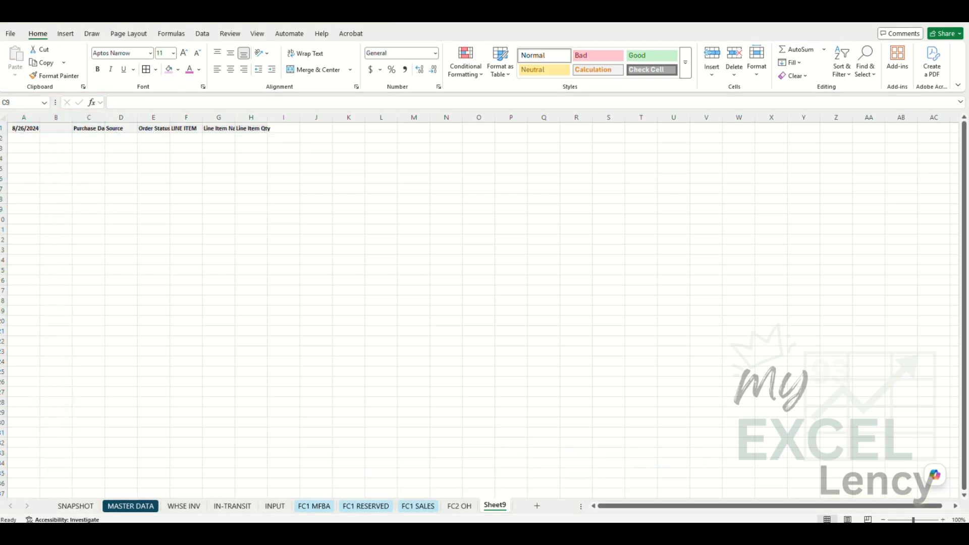
click(56, 117)
right_click(56, 117)
click(95, 232)
click(24, 138)
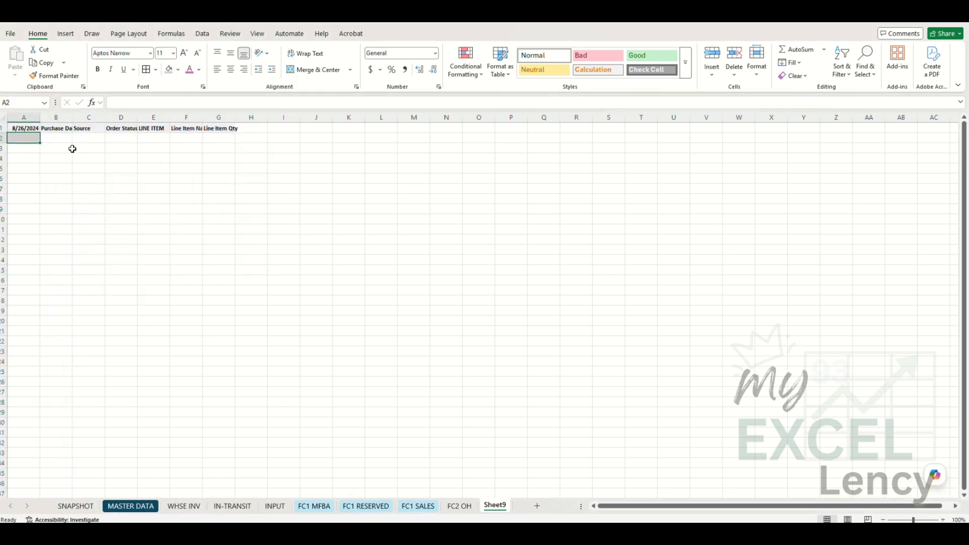
- Extend the grey fill of A2 down through A13 and rename the sheet as FC2 SALES
drag(40, 143, 39, 250)
click(218, 240)
double_click(495, 506)
text(FC2 SALES)
click(497, 359)
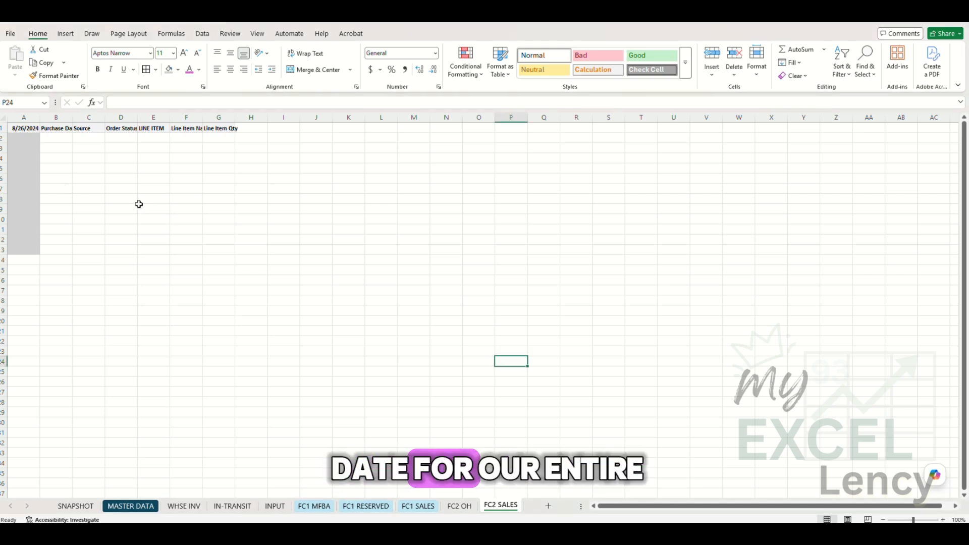
- Color the date in A1 of the FC2 SALES sheet red to mark it as a manual update
click(27, 129)
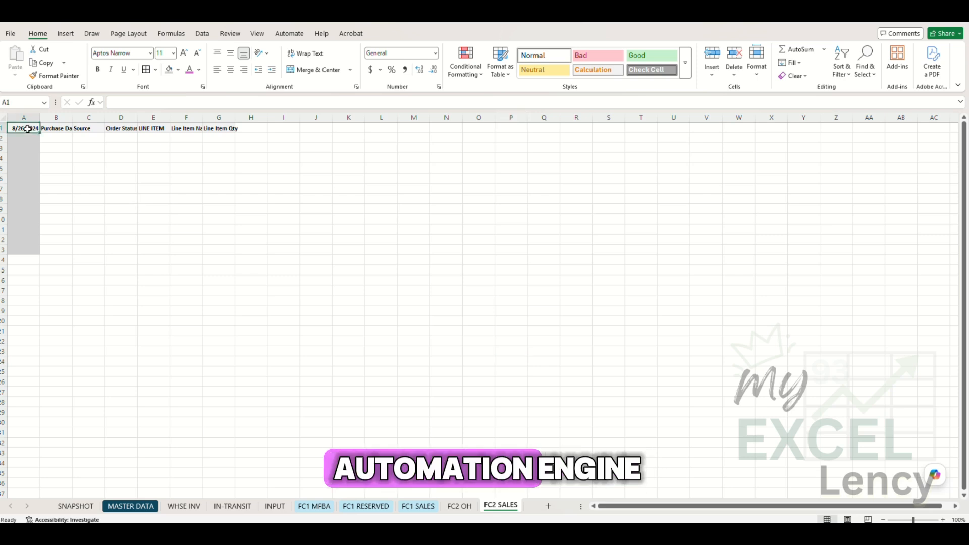
click(199, 70)
click(205, 239)
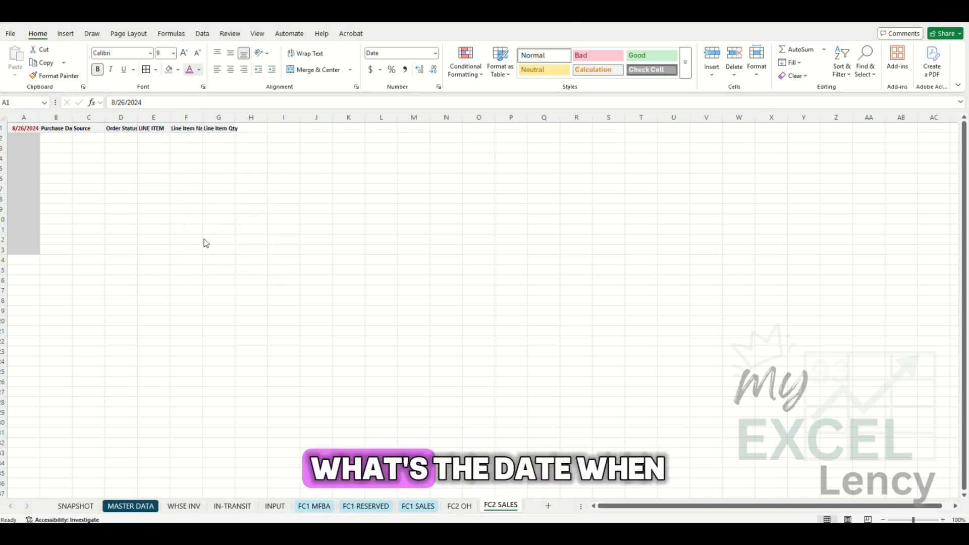
click(107, 198)
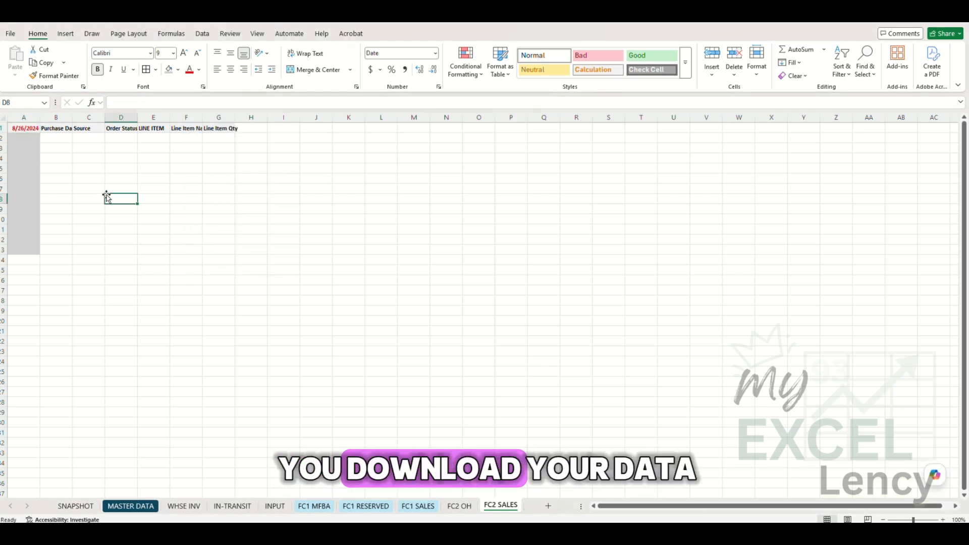
click(24, 127)
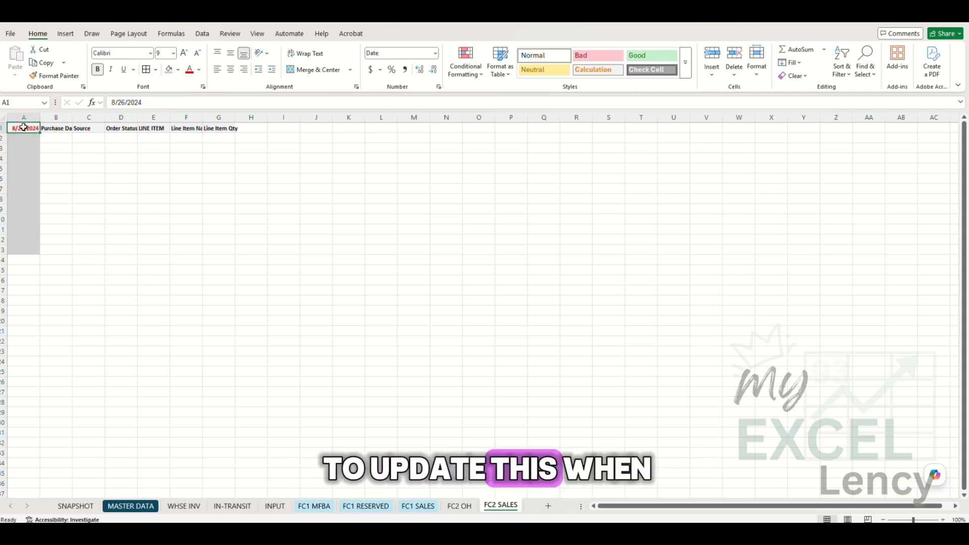
- Autofit columns B through G to their headers, then widen the columns from Source through Line Item Qty slightly
drag(56, 117, 235, 119)
double_click(234, 117)
click(227, 168)
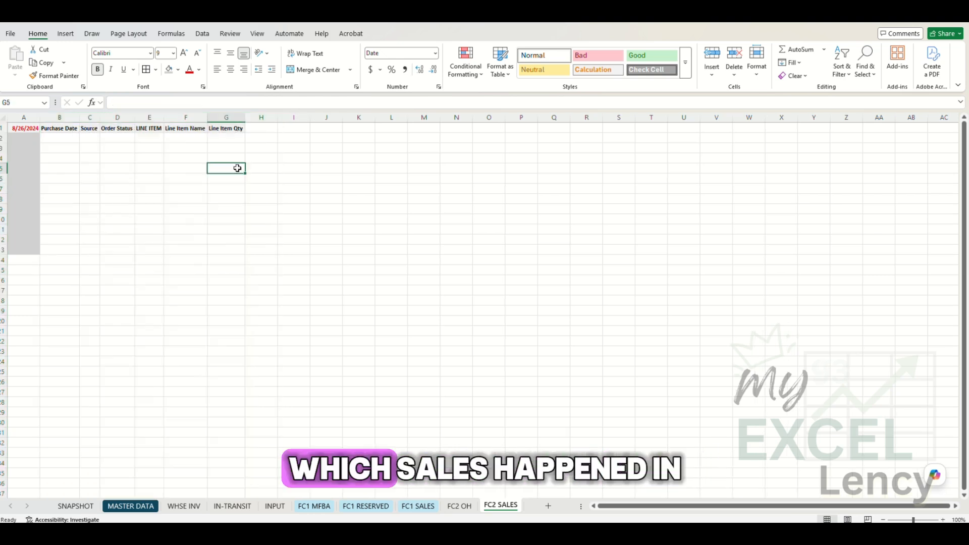
drag(94, 117, 197, 117)
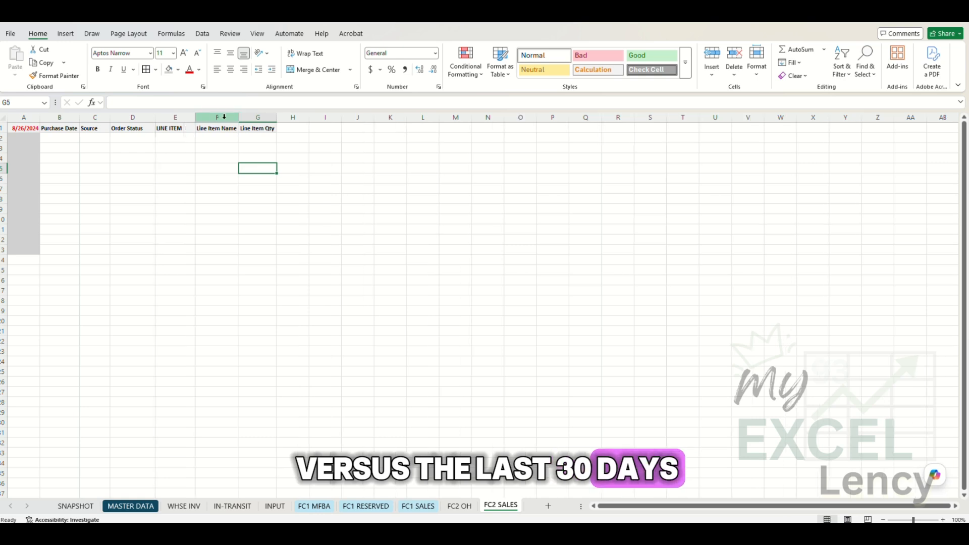
- Paste the copied sample sales row with status Processing, line item SLA83690, ITEM 8 and quantity 12 into row 2 from B2
click(24, 129)
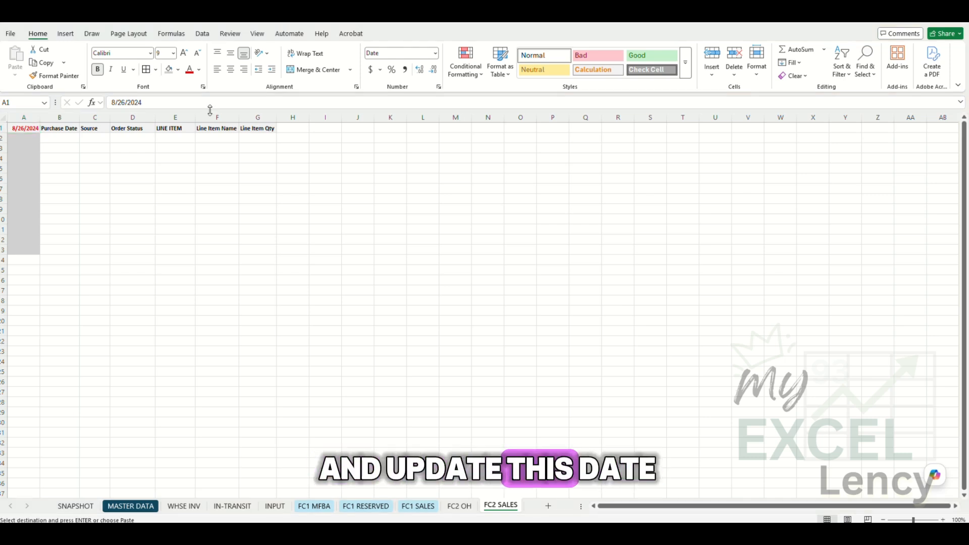
click(77, 139)
key(ctrl+v)
click(121, 209)
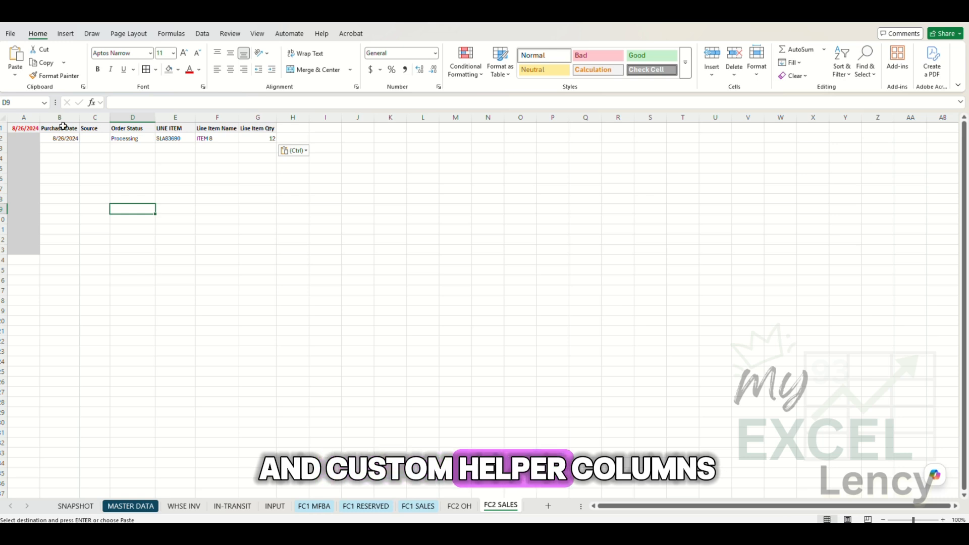
- Examine the FC2 SALES layout: helper column A, the anchor date in A1, and the headers from Purchase Date through Line Item Qty
drag(63, 126, 271, 245)
click(32, 137)
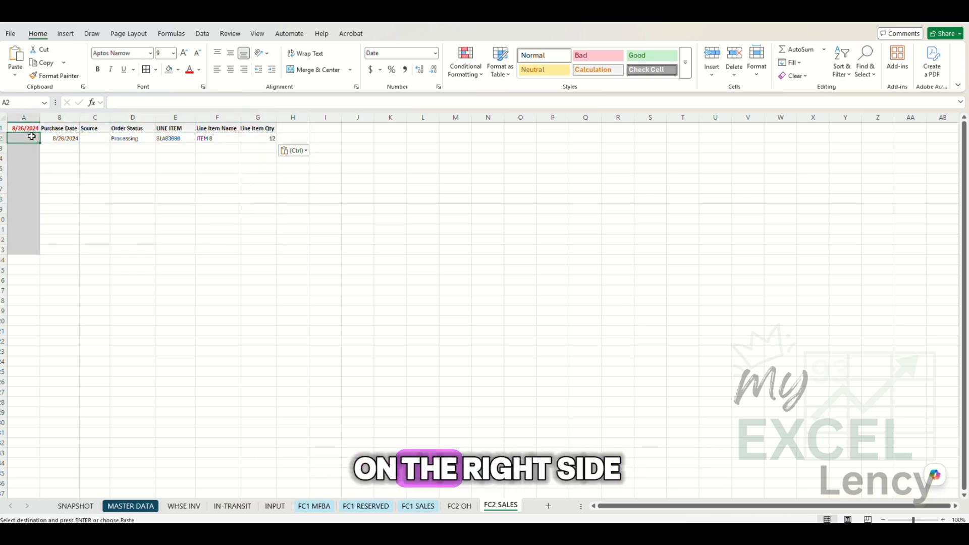
drag(31, 136, 26, 247)
click(57, 135)
key(ctrl+shift+Right)
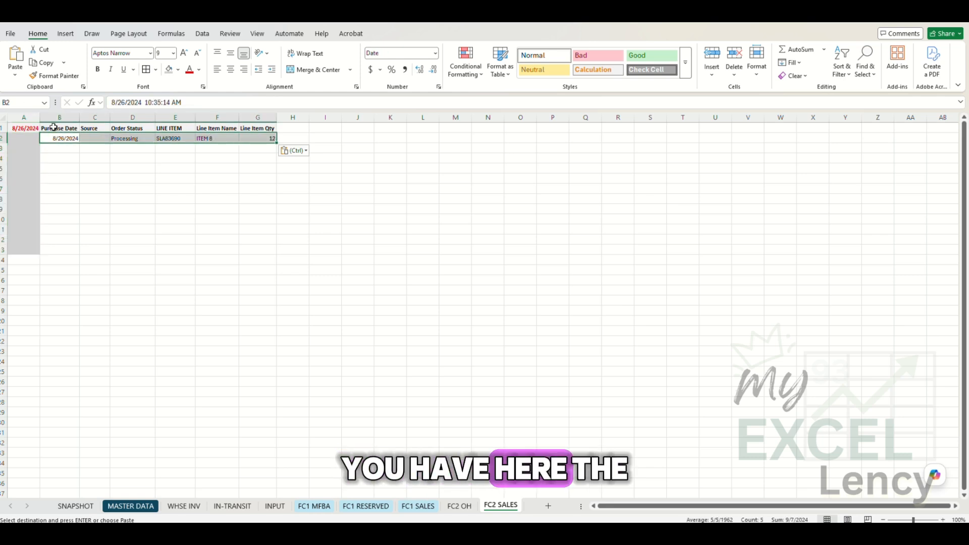
click(53, 127)
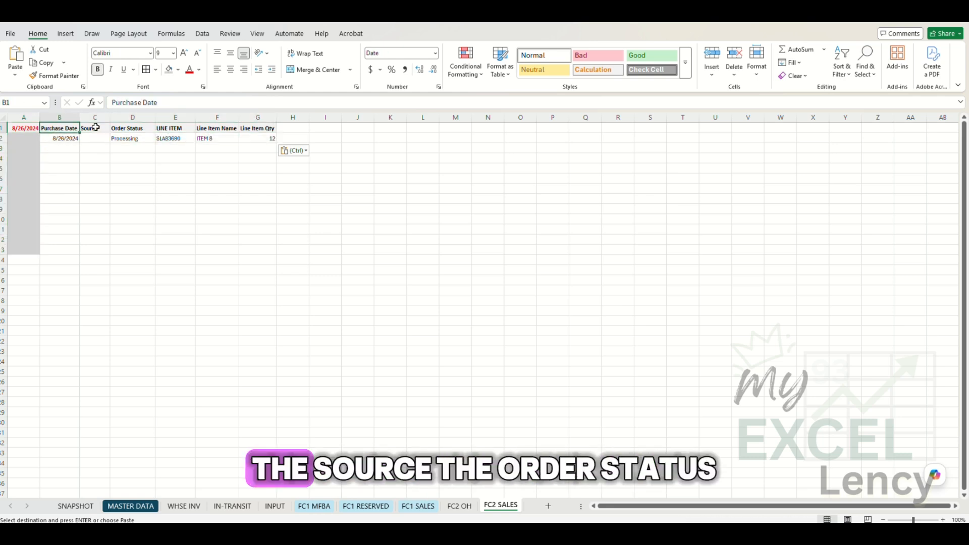
click(92, 127)
click(130, 127)
click(172, 128)
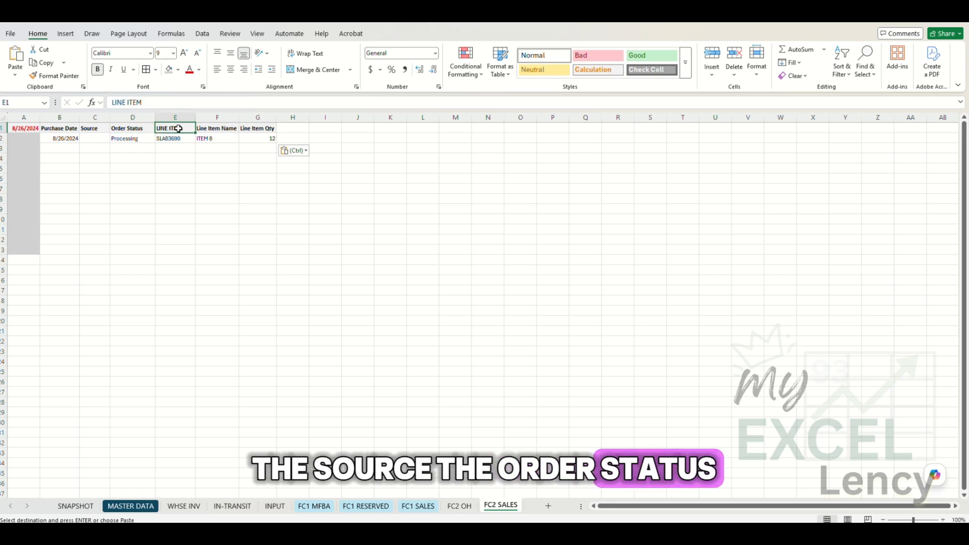
click(208, 128)
click(258, 129)
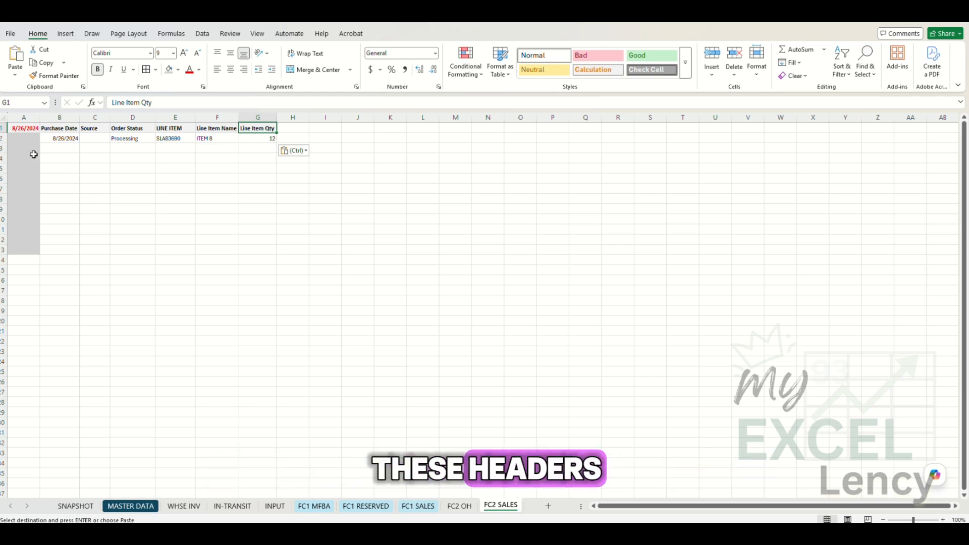
click(28, 139)
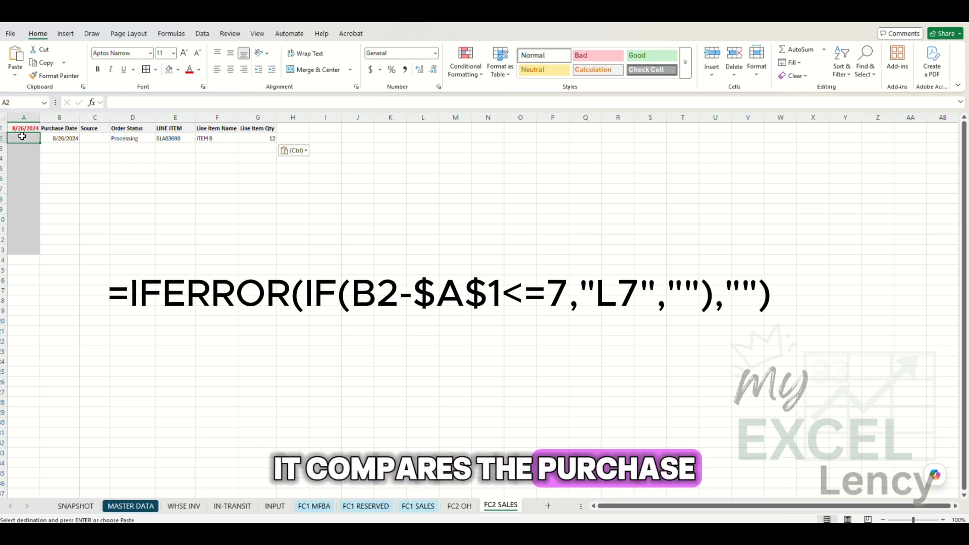
click(51, 138)
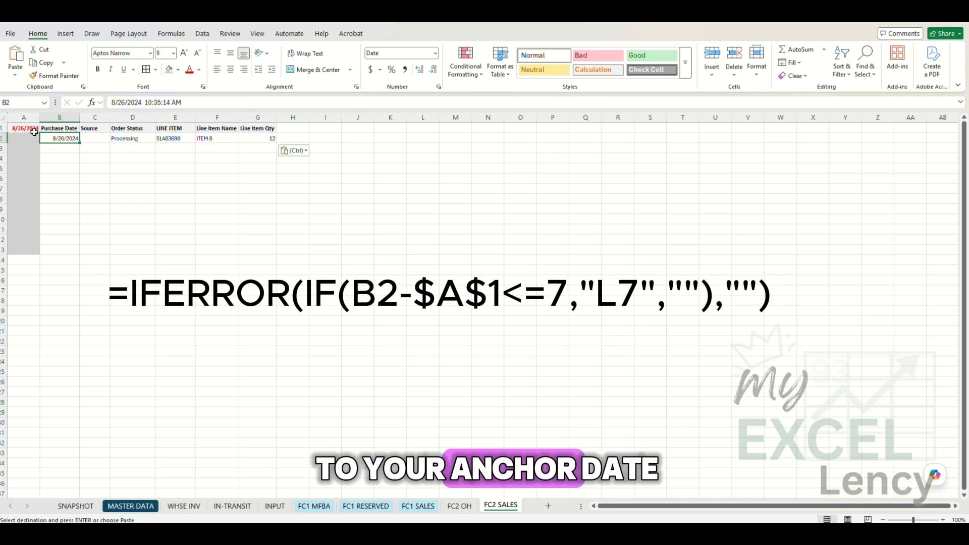
click(33, 132)
- Build the formula =IF(B2-A1<=7,"L7","") in cell A2 to tag sales by comparing purchase date with anchor date
click(30, 138)
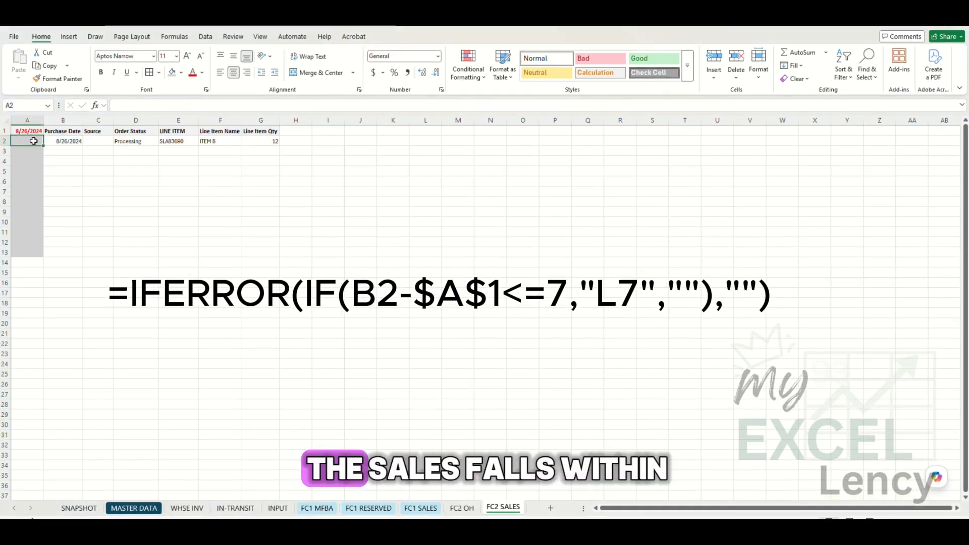
text(=IF(B2)
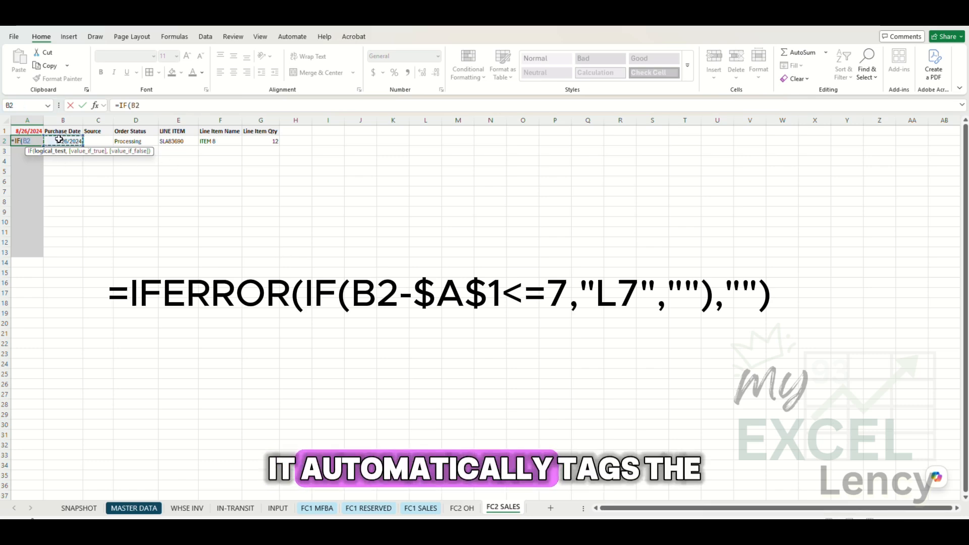
text(-)
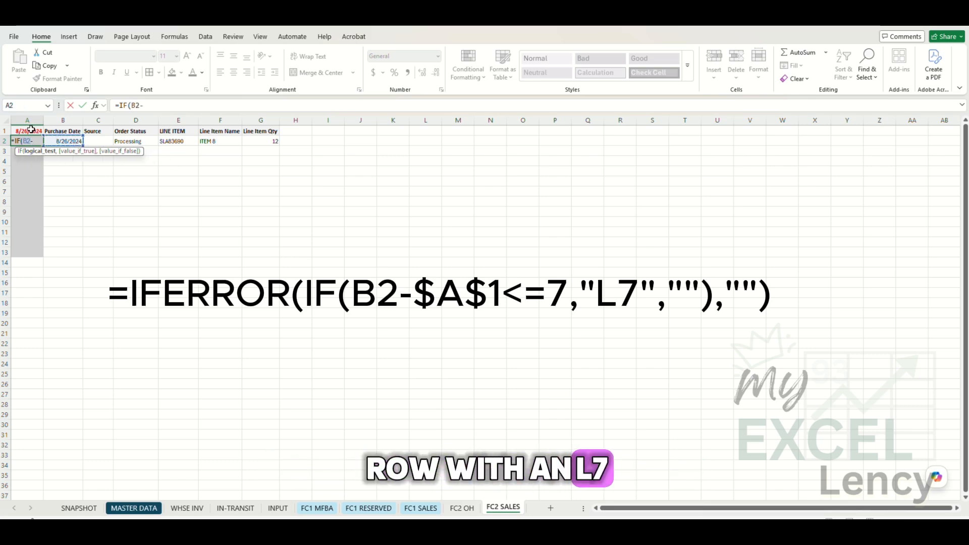
text(A1<=)
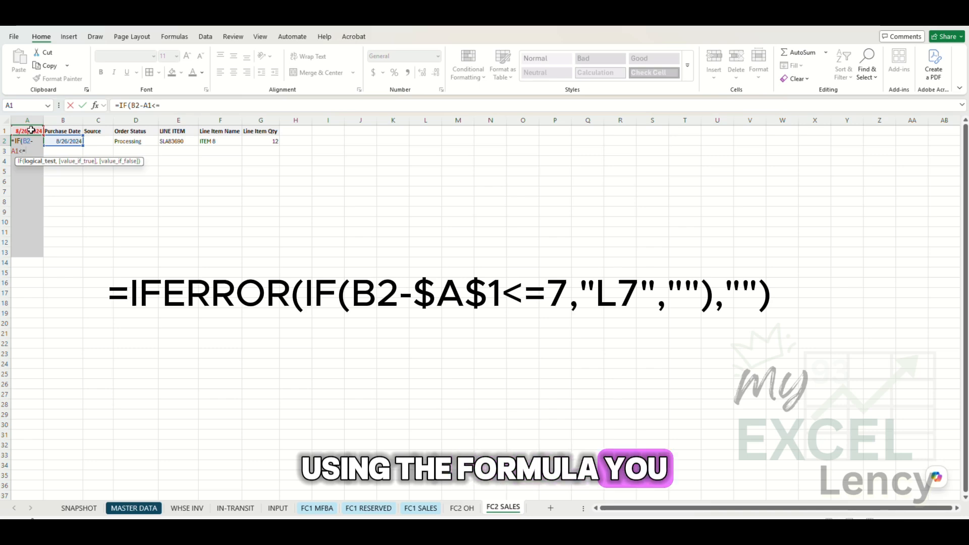
text(7,)
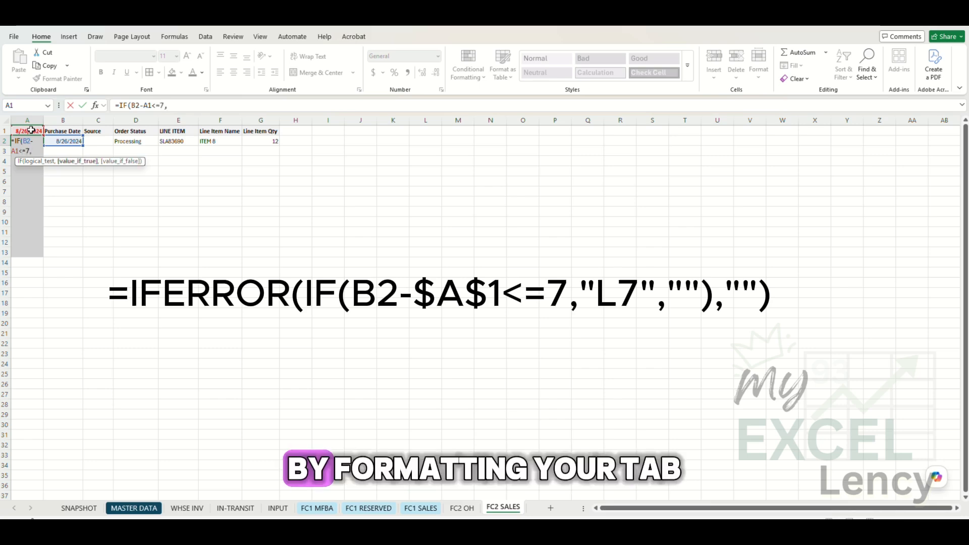
text("L7)
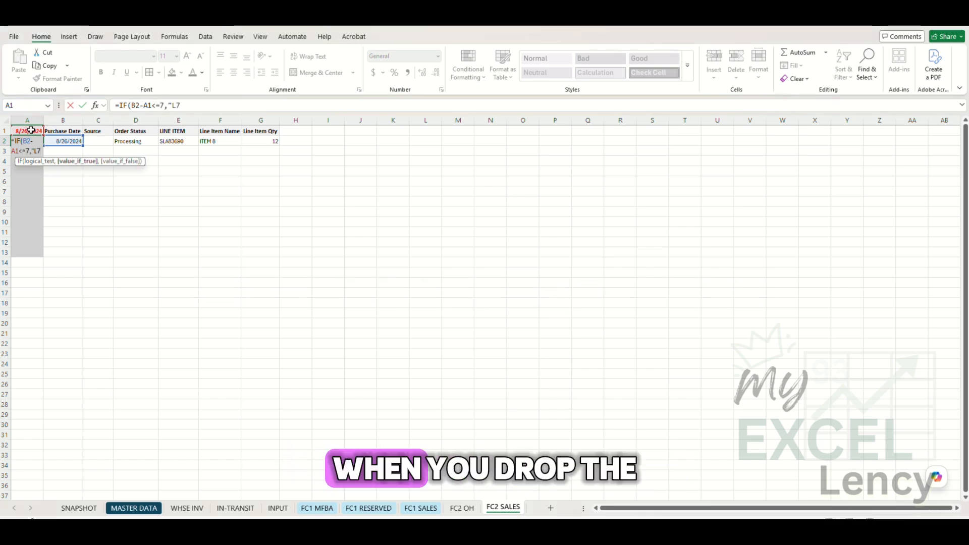
text(",""))
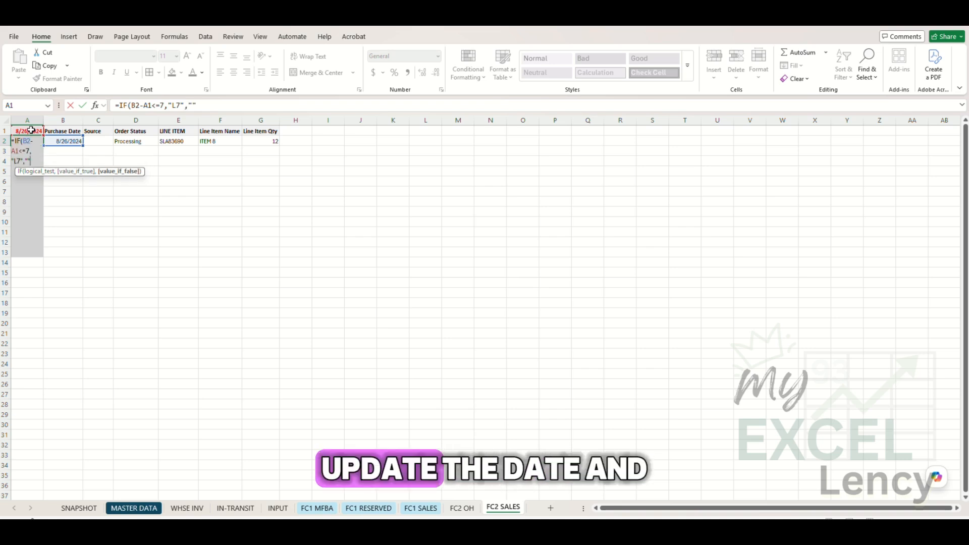
- Wrap the A2 formula in IFERROR with an empty-text fallback, giving =IFERROR(IF(B2-A1<=7,"L7",""),"")
click(119, 106)
text(IFERR)
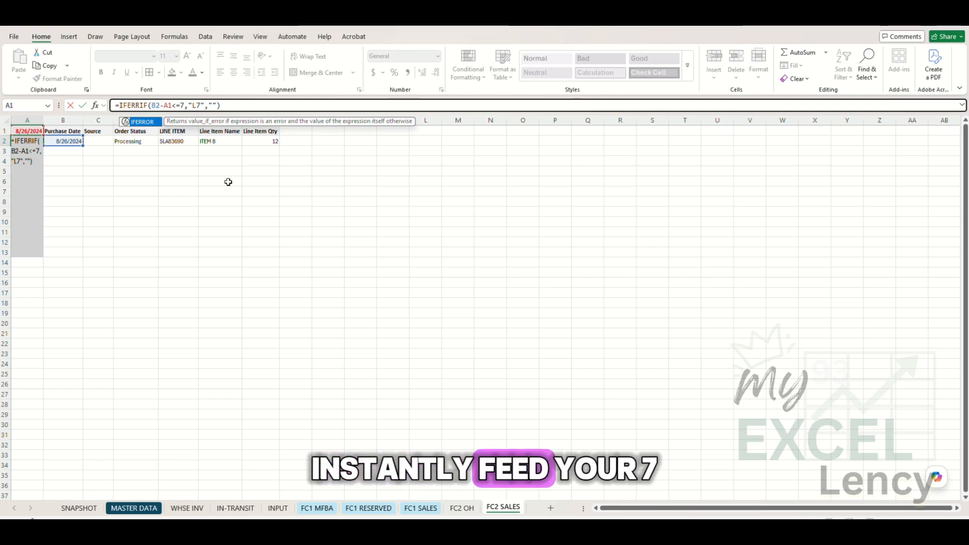
key(Tab)
click(244, 105)
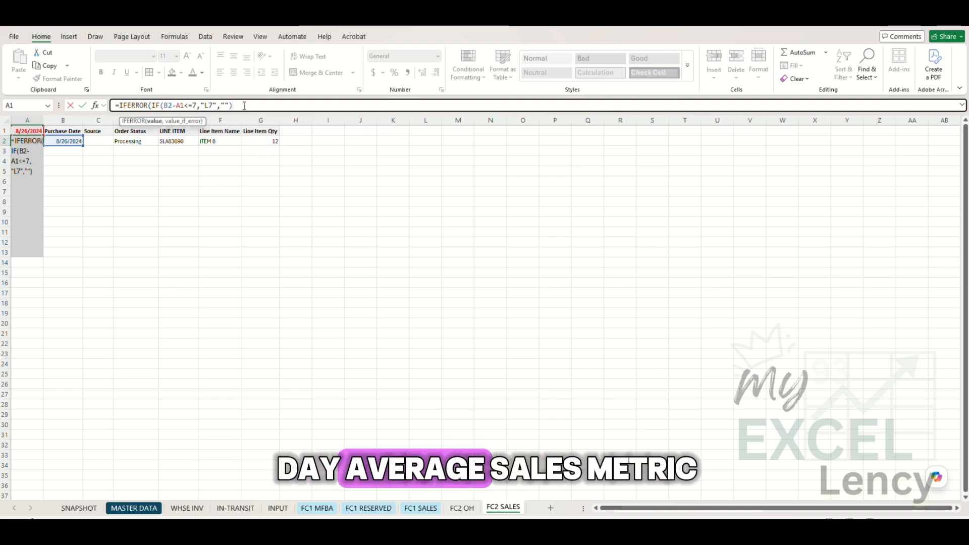
text(,""))
key(ctrl+Return)
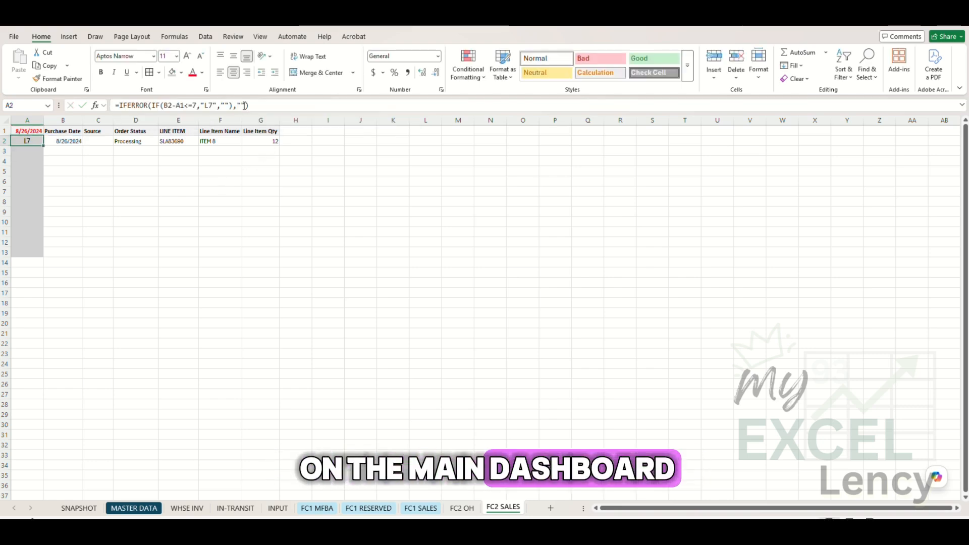
click(269, 182)
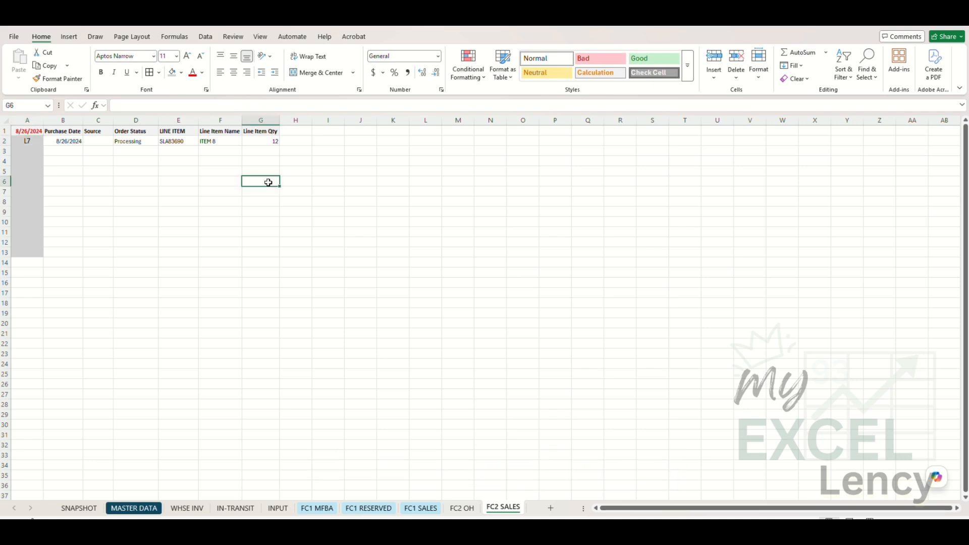
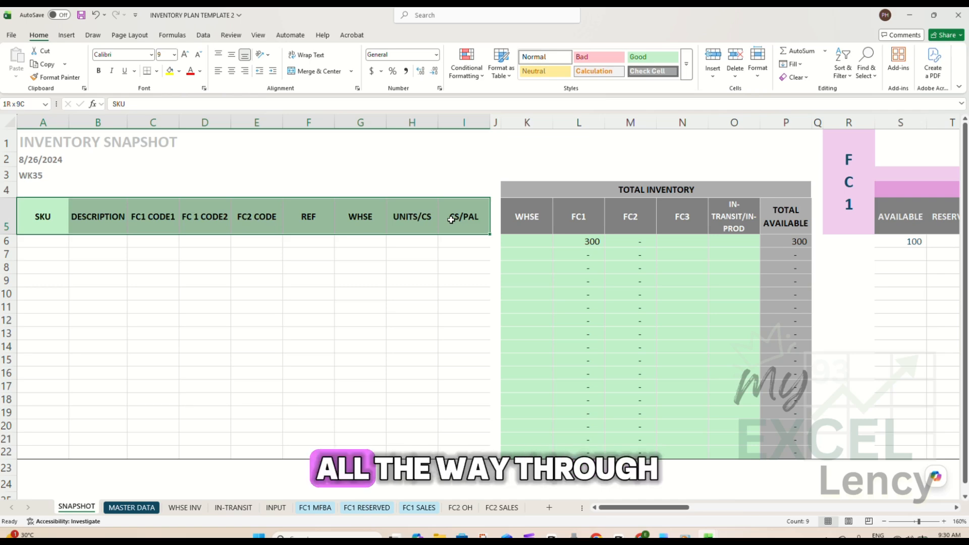
- Compare the SNAPSHOT product headers from SKU to CS/PAL with the SKU list and columns on the MASTER DATA sheet
drag(452, 220, 451, 219)
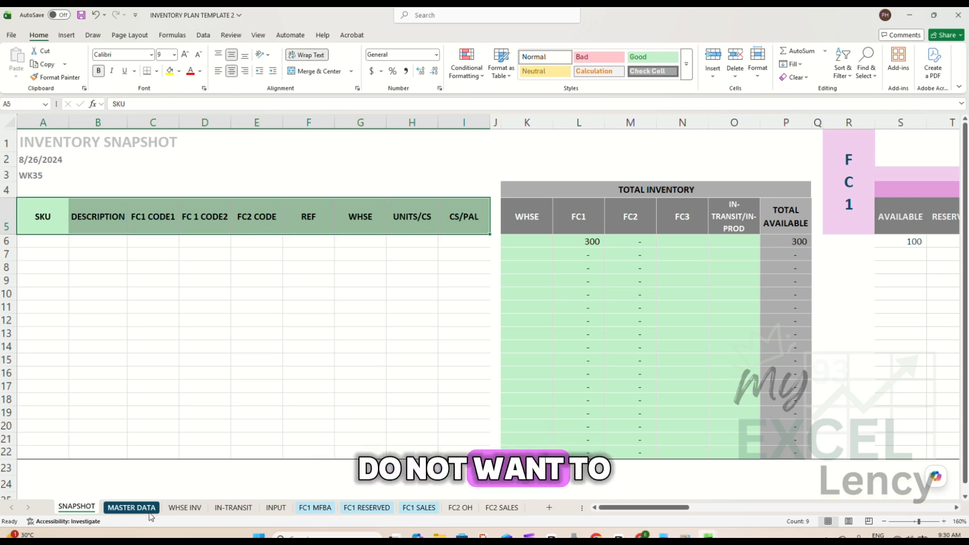
click(132, 508)
drag(110, 165, 103, 406)
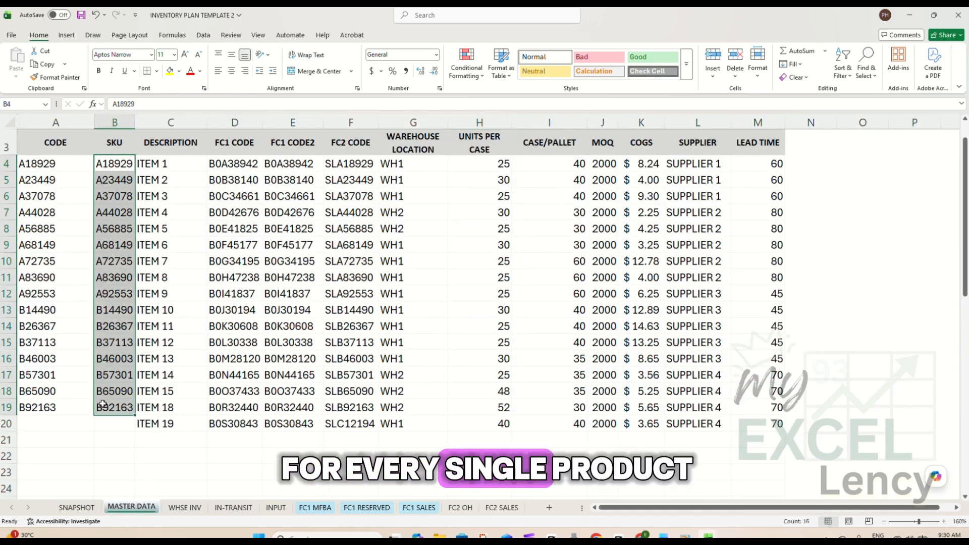
click(80, 508)
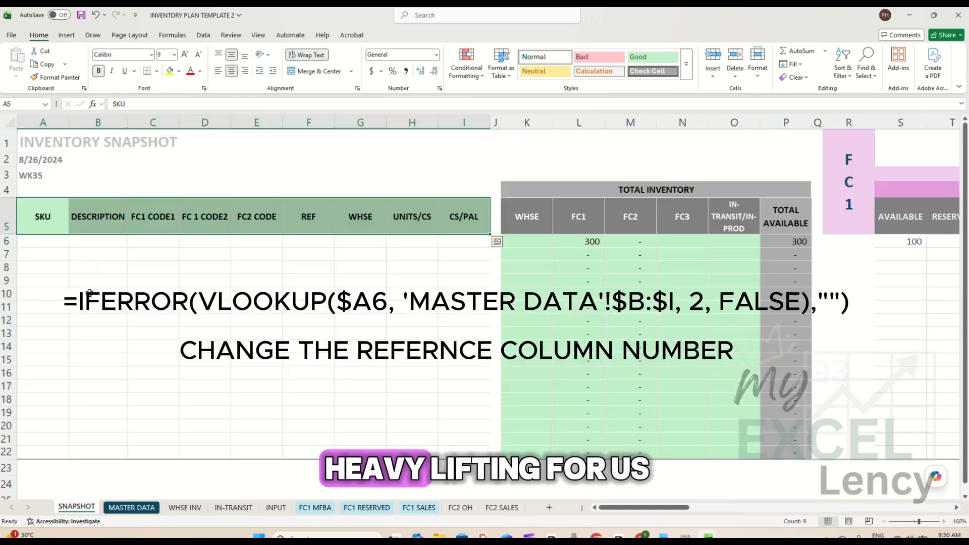
click(100, 244)
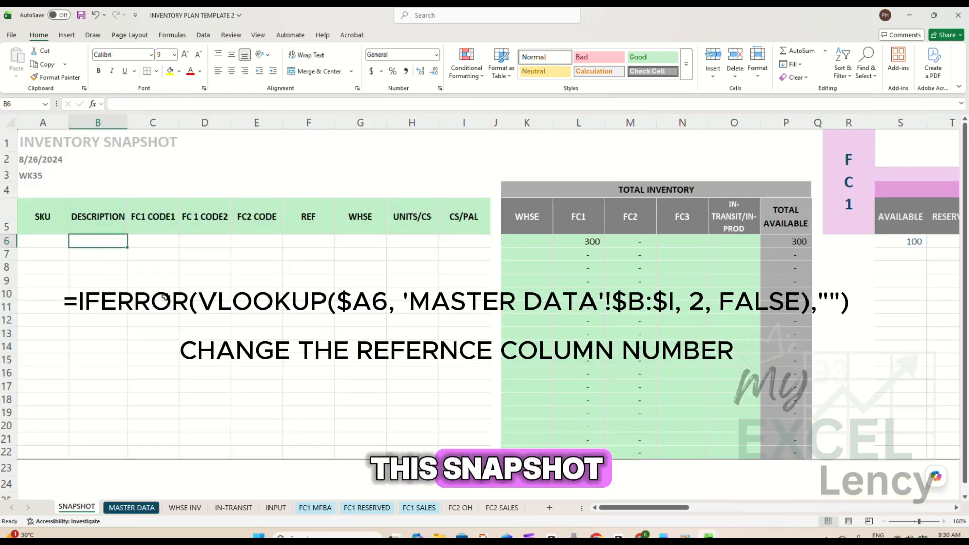
click(131, 508)
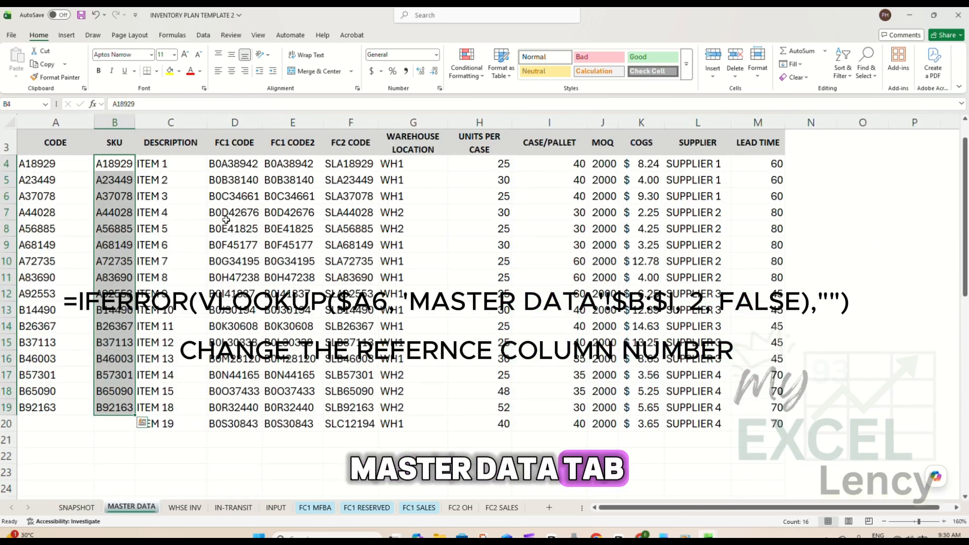
click(77, 507)
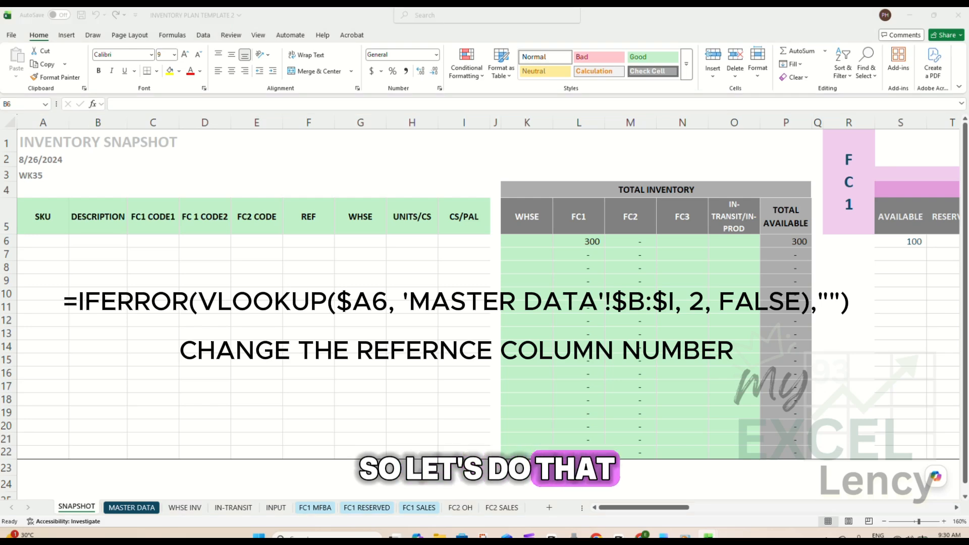
- Enter =VLOOKUP($A6, 'MASTER DATA'!$B:$I, 2, FALSE) in the SNAPSHOT description cell B6, with the lookup range absolute
click(98, 241)
text(=VLOOKUP()
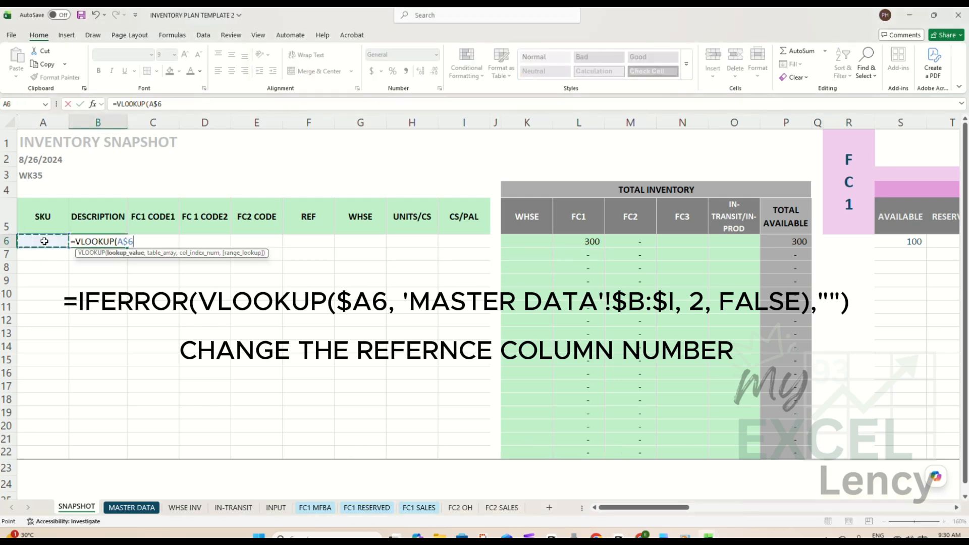
text($A6,)
click(137, 511)
drag(114, 123, 580, 147)
text(, 2, FALSE))
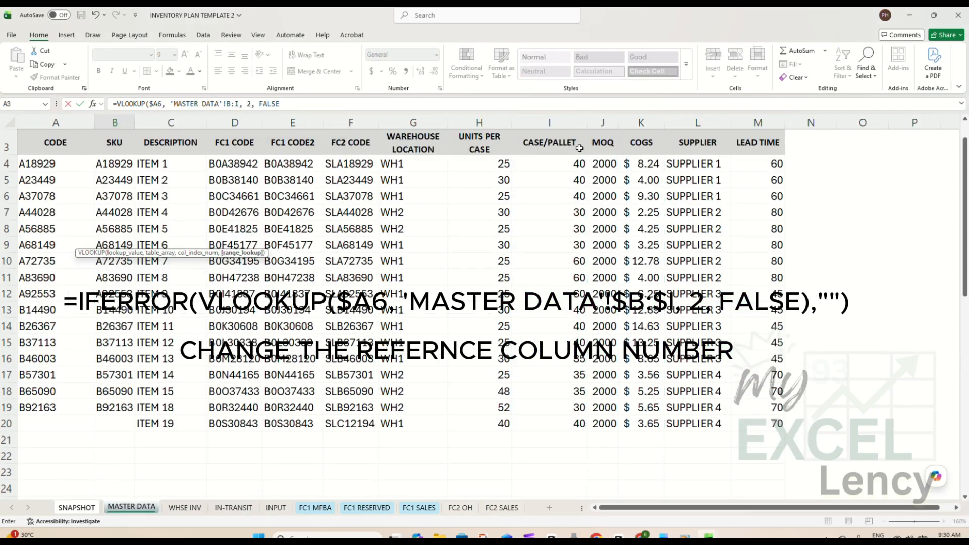
key(Return)
drag(231, 104, 242, 104)
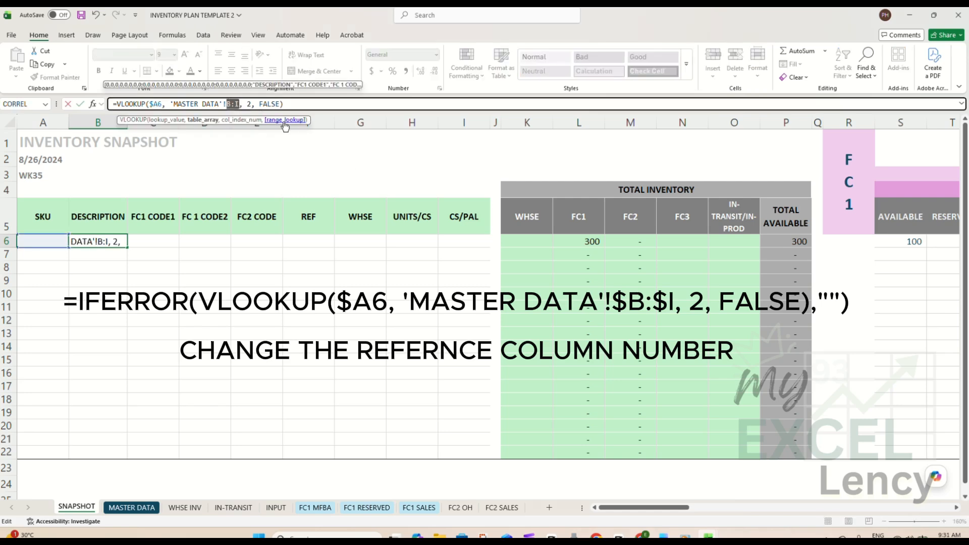
key(F4)
key(Return)
- Copy the description lookup formula from B6 across C6:I6
click(98, 242)
key(ctrl+c)
drag(153, 242, 464, 241)
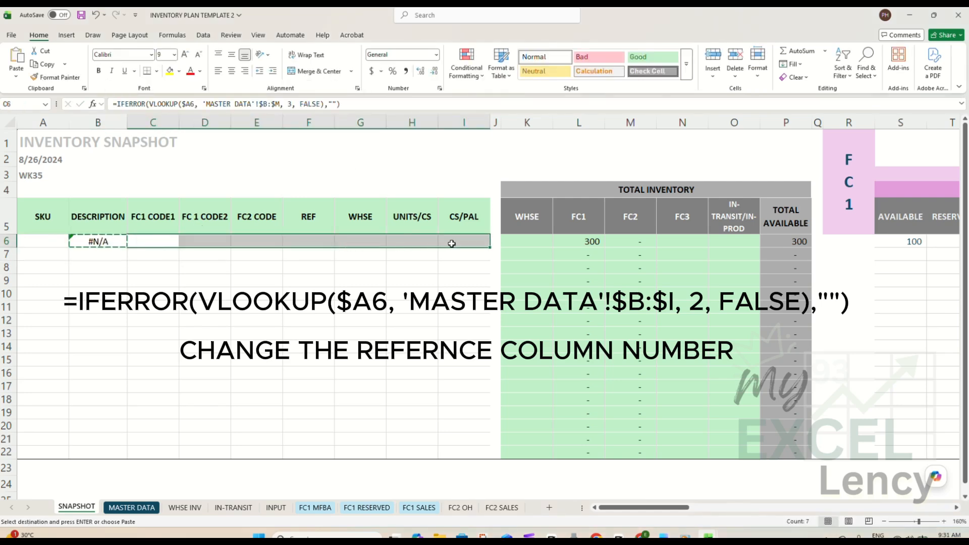
key(ctrl+v)
- Set the lookup's column index to 3 for FC1 CODE1 in C6 and 4 for FC 1 CODE2 in D6
double_click(257, 104)
text(3)
key(Return)
key(Right)
double_click(258, 104)
text(4)
key(Return)
key(Right)
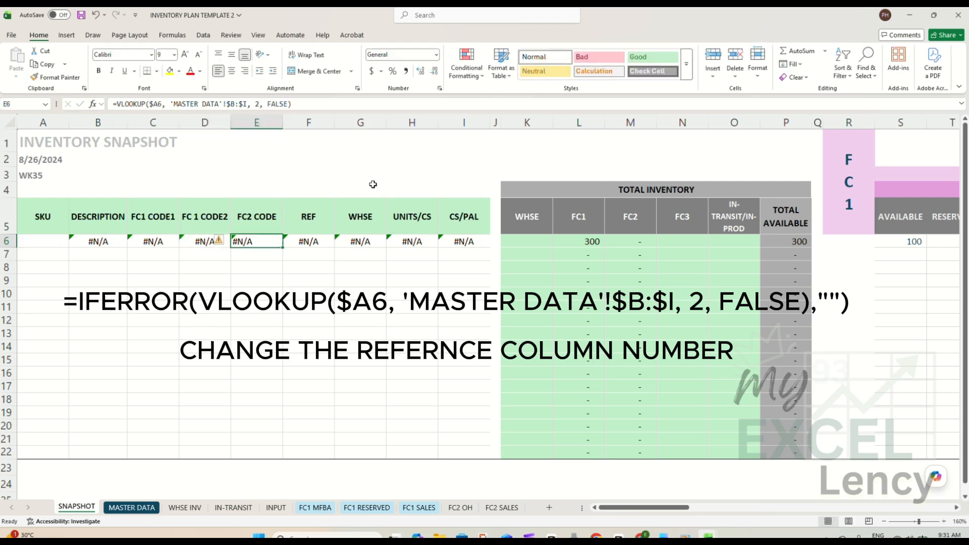
- Clear the REF lookup in F6 and set the column index to 6 for WHSE, 7 for UNITS/CS and 8 for CS/PAL
key(Right)
key(Right)
click(260, 105)
key(BackSpace)
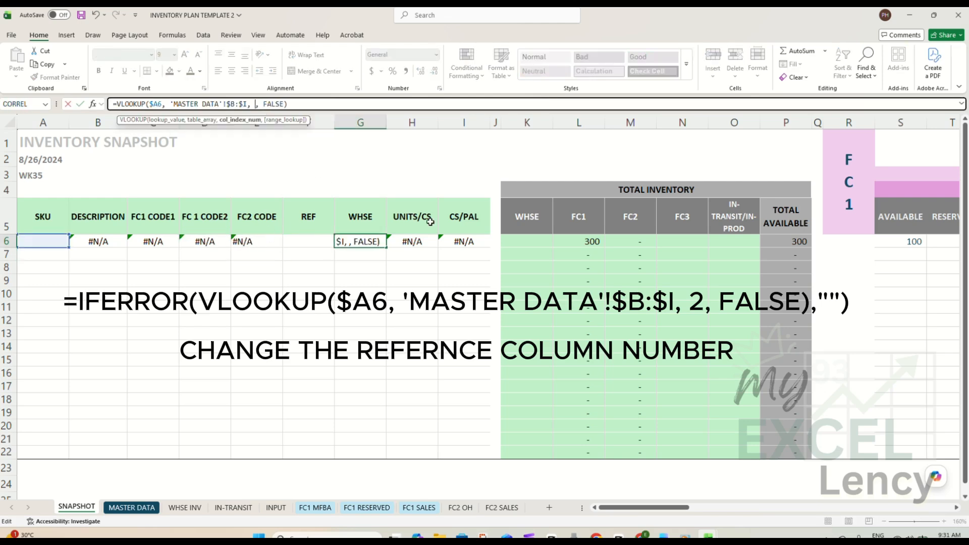
text(6)
key(Tab)
click(259, 104)
key(BackSpace)
text(7)
key(Tab)
text(8)
key(Return)
key(Left)
key(Left)
key(Left)
key(Left)
key(Left)
key(Left)
key(Left)
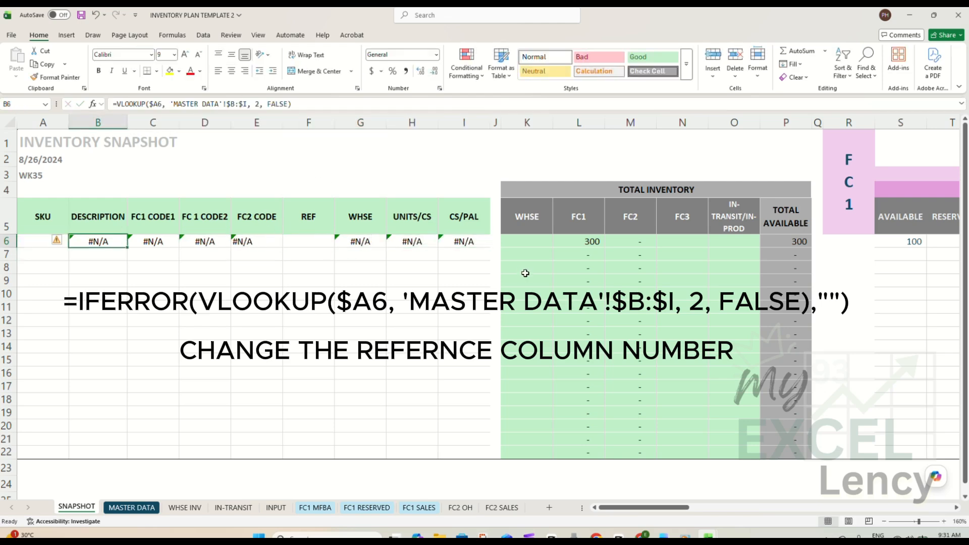
- Wrap the B6 description lookup in IFERROR with an empty-text fallback
click(116, 104)
text(IFERROR()
click(380, 105)
text(,""))
key(Return)
key(Right)
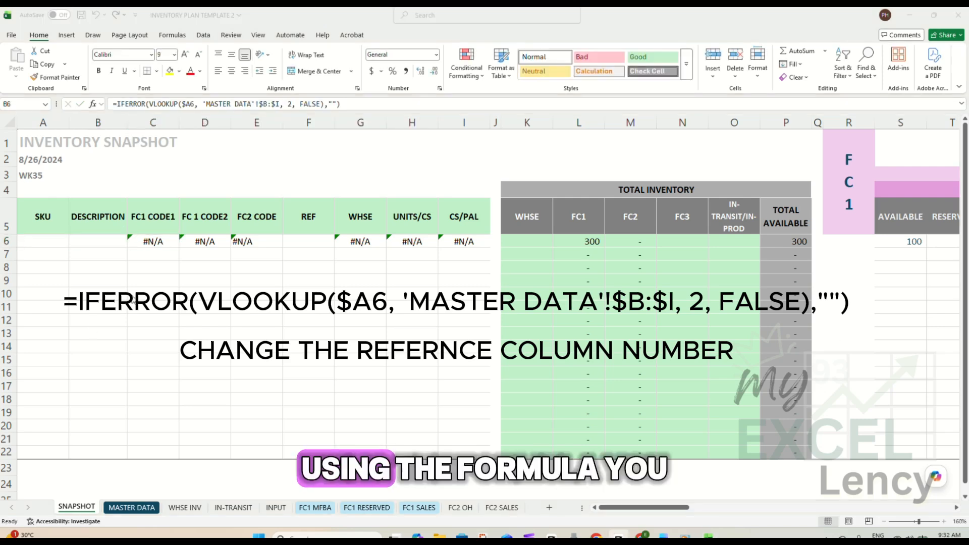
click(203, 293)
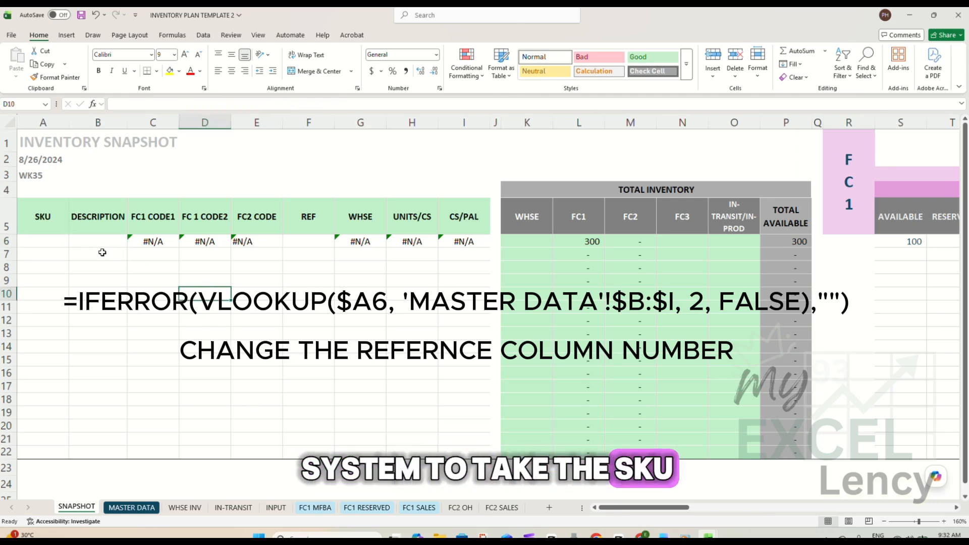
- Copy the SKU of ITEM 1 from B4 on MASTER DATA into cell A6 of the SNAPSHOT sheet
click(132, 508)
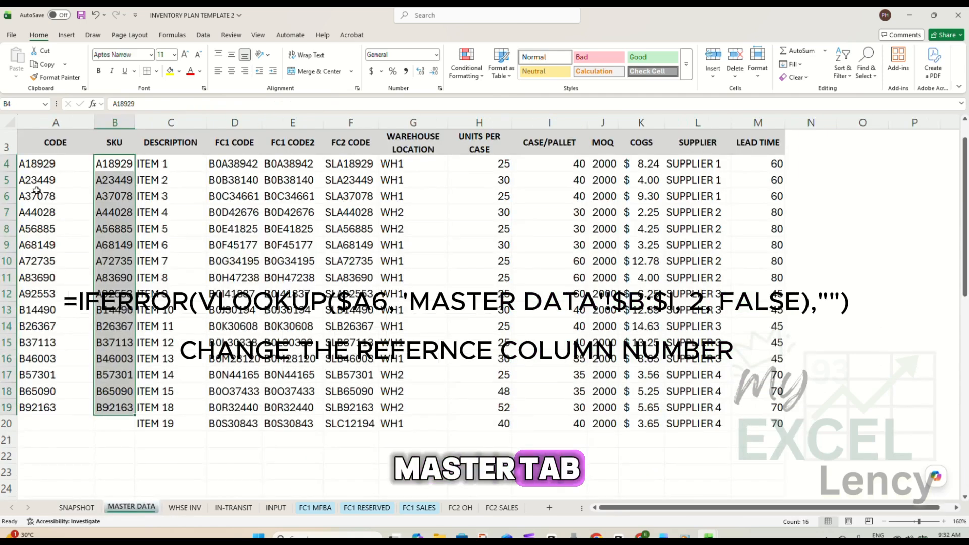
click(101, 168)
key(ctrl+c)
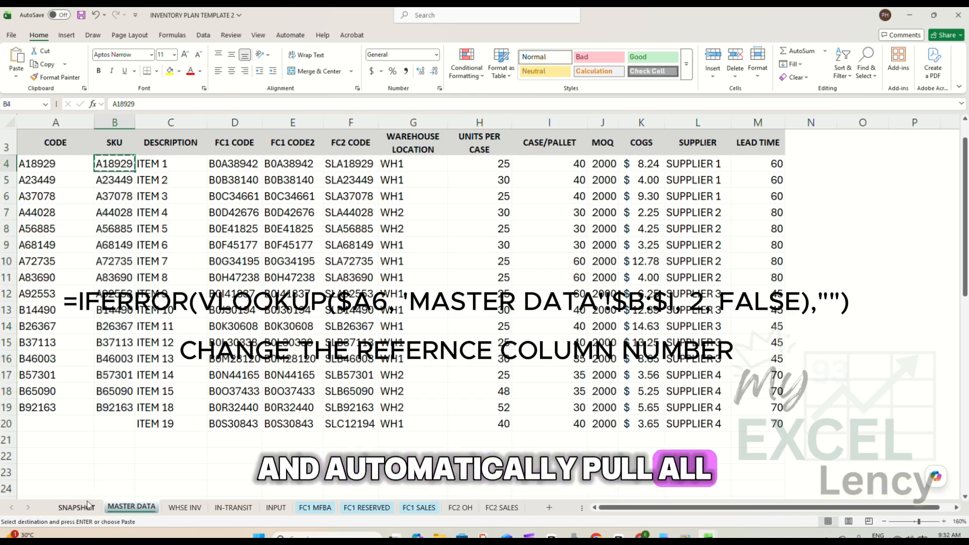
click(75, 507)
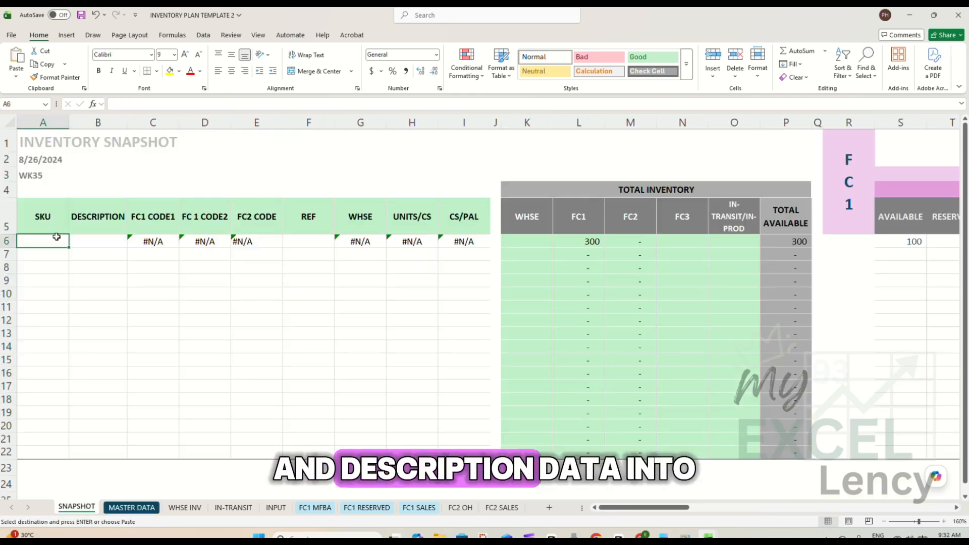
right_click(64, 242)
click(82, 277)
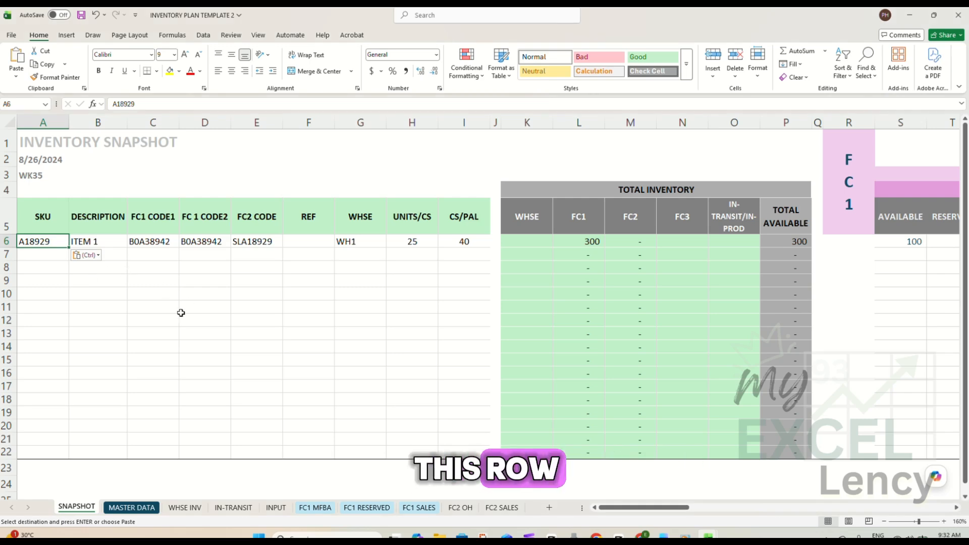
click(167, 300)
- Copy the lookup formulas in B6:I6 down to rows 7 through 22, pasting formulas only
drag(83, 242, 456, 242)
key(ctrl+c)
drag(109, 255, 109, 449)
right_click(109, 449)
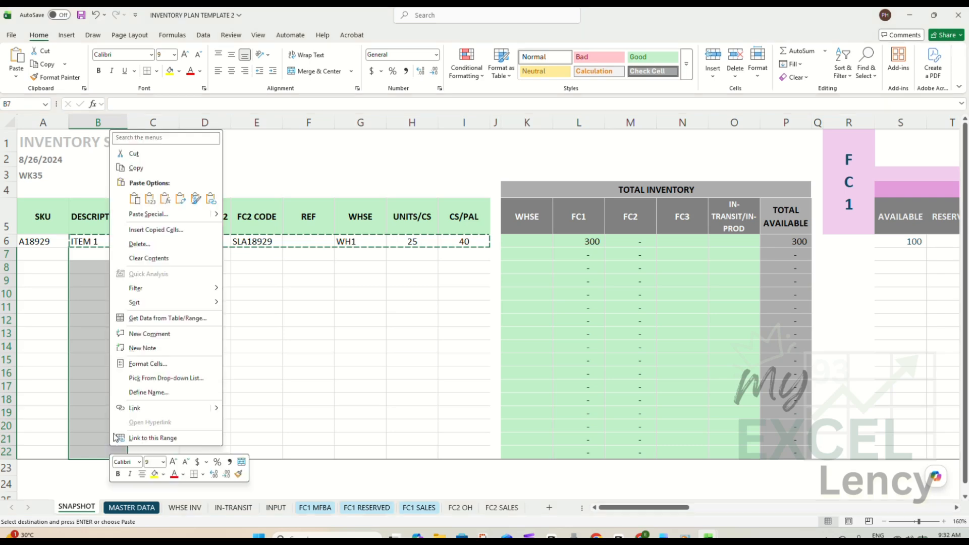
click(162, 200)
click(256, 309)
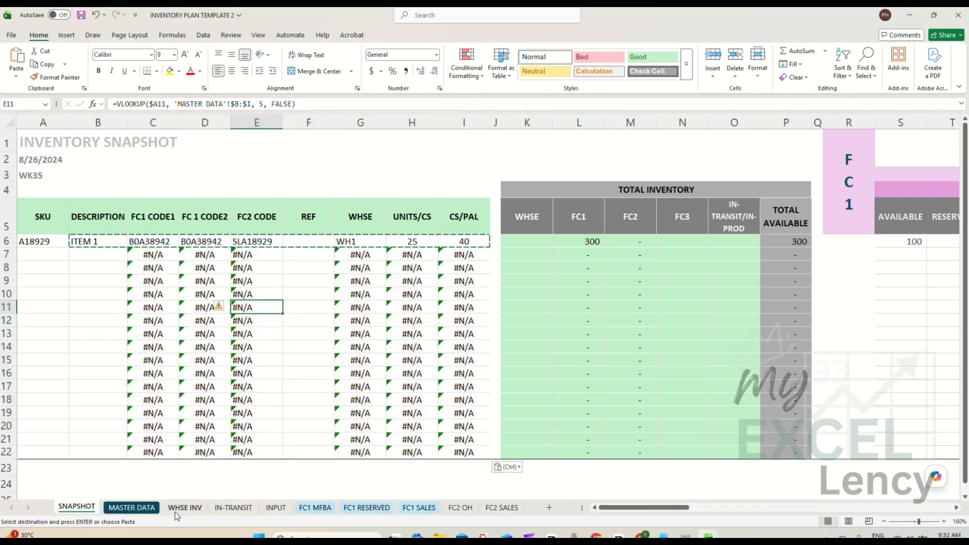
- Copy the SKU list B4:B19 from MASTER DATA into the SNAPSHOT SKU column starting at A6
click(133, 508)
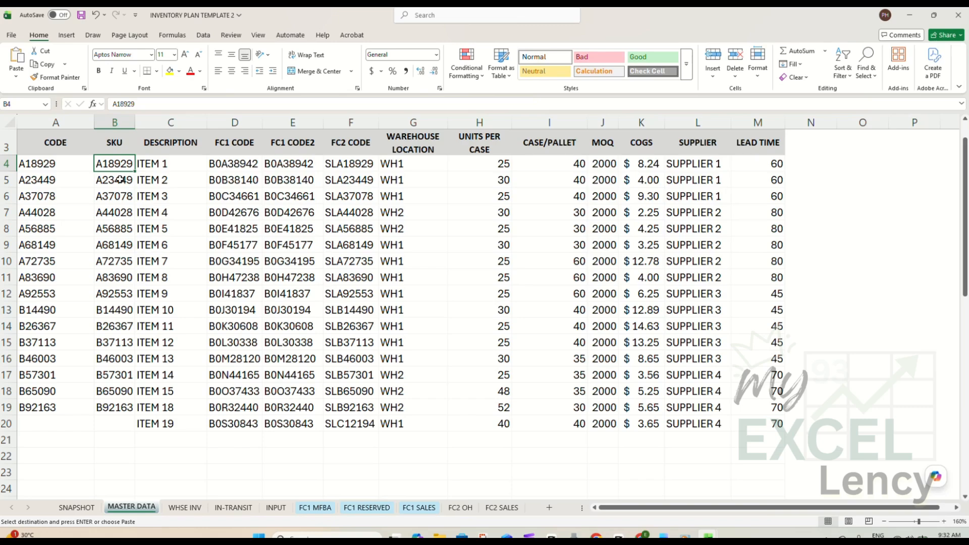
drag(119, 161, 116, 409)
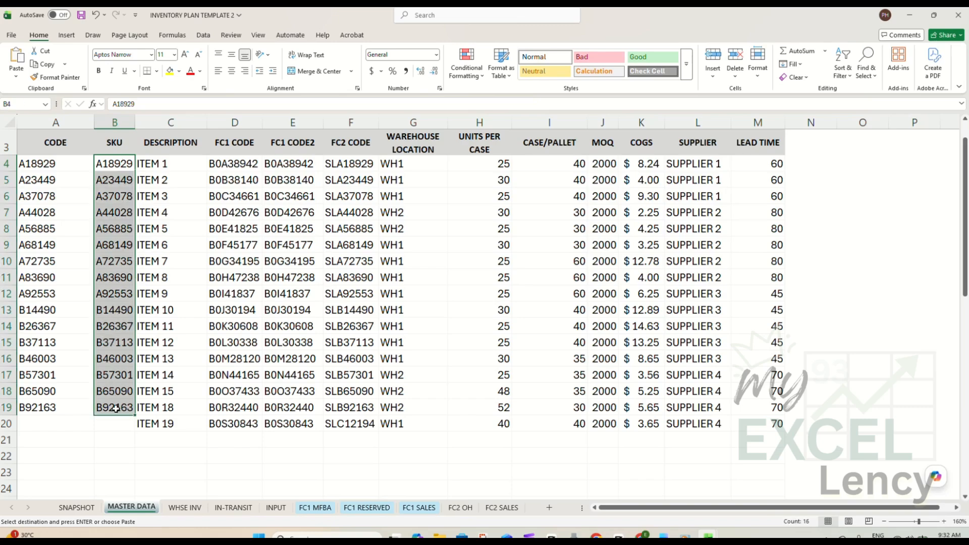
click(76, 508)
right_click(53, 242)
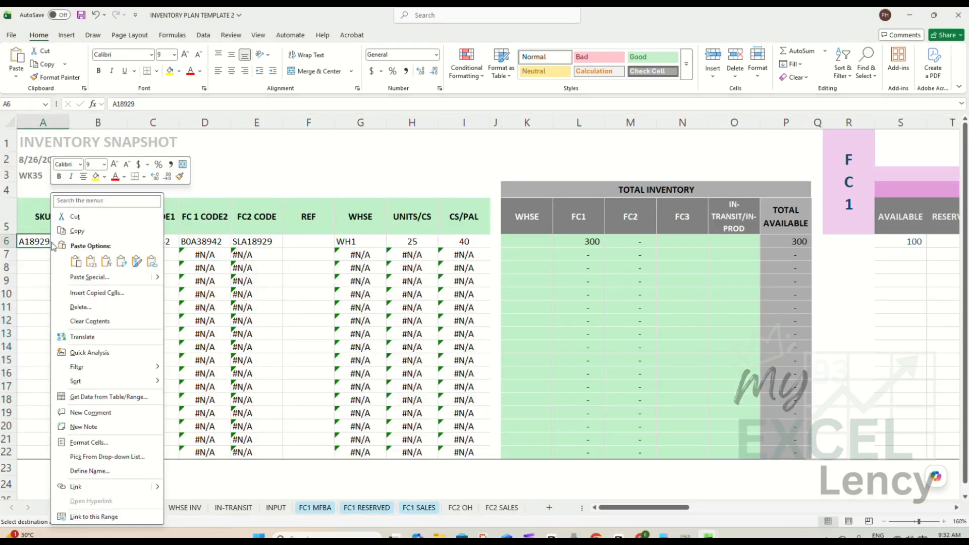
click(109, 266)
click(94, 294)
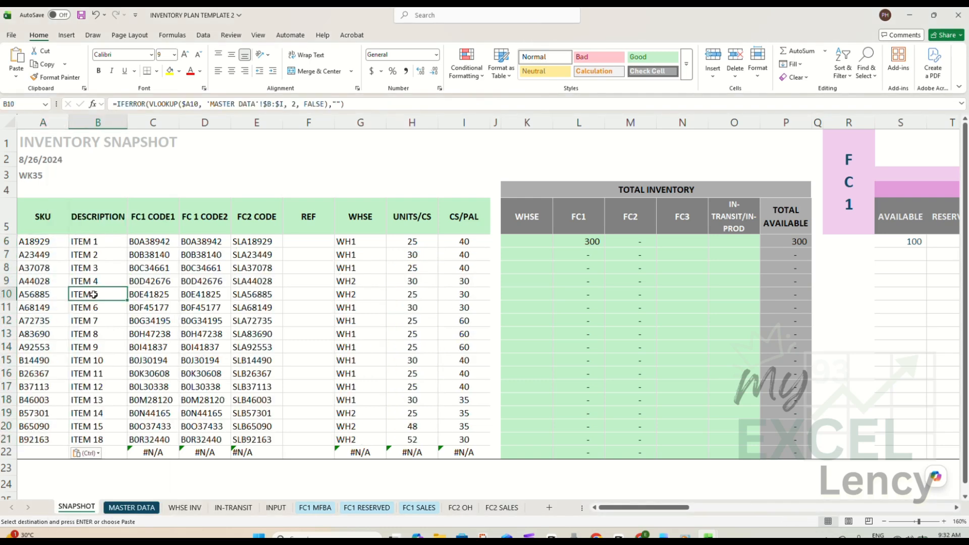
click(46, 455)
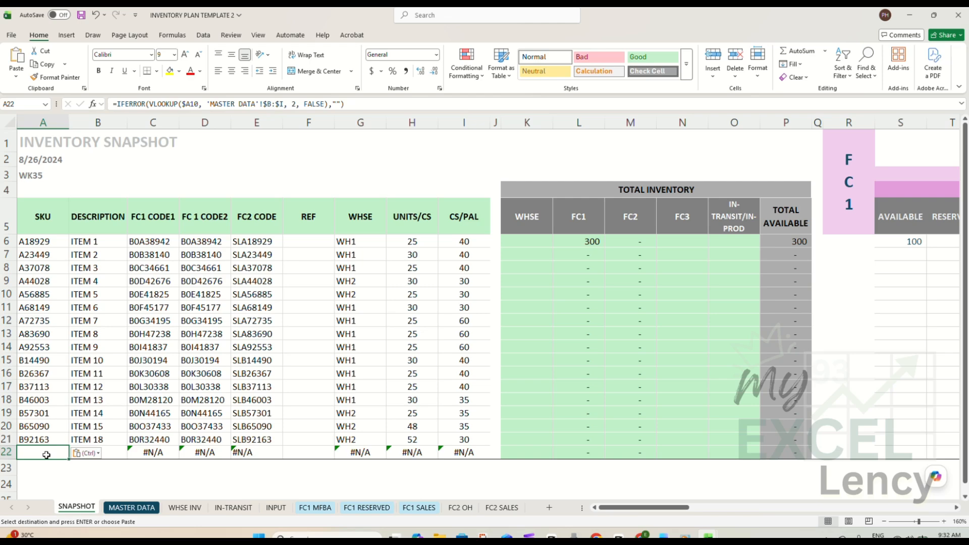
click(317, 329)
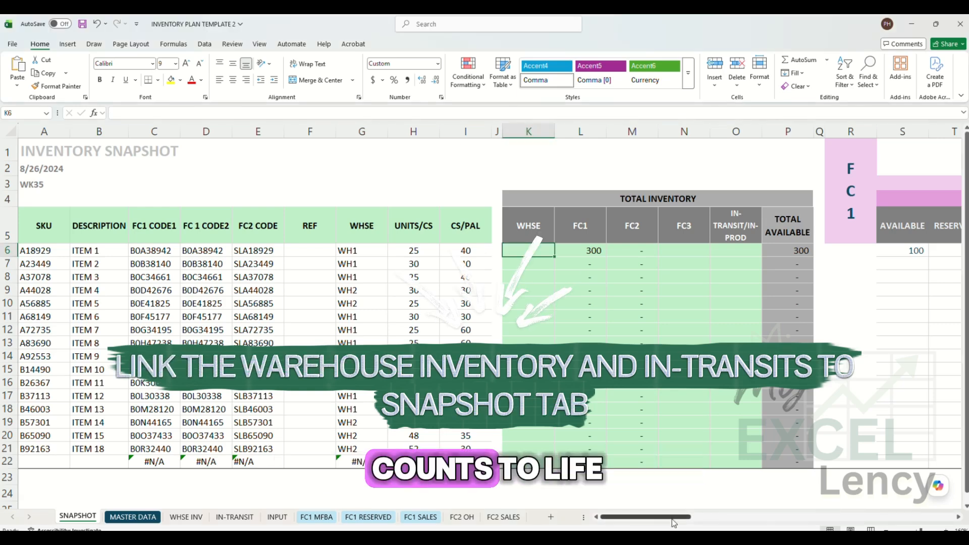
- Enter a SUMIFS formula in K6 that sums 'WHSE INV'!C:C where 'WHSE INV'!A:A matches the SKU in SNAPSHOT!A:A
drag(673, 519, 706, 527)
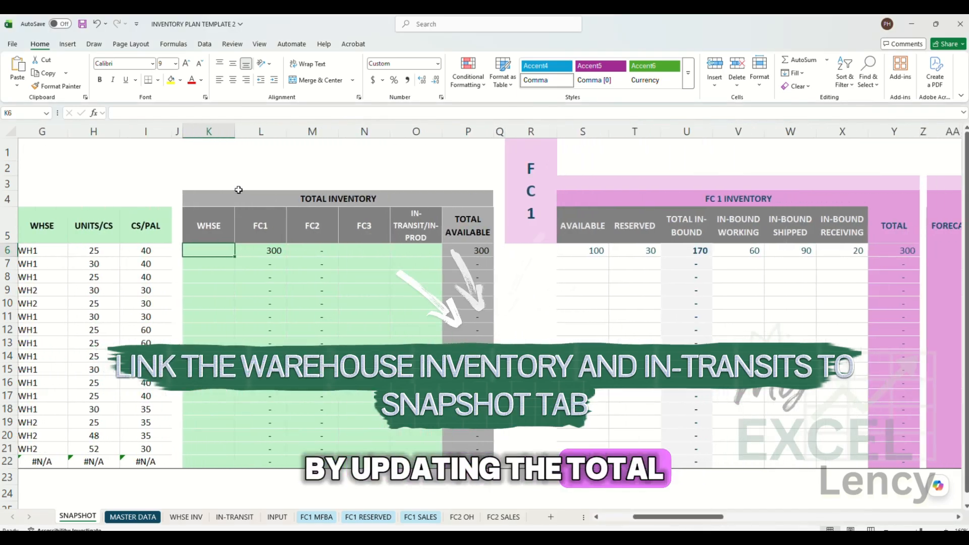
drag(240, 198, 381, 462)
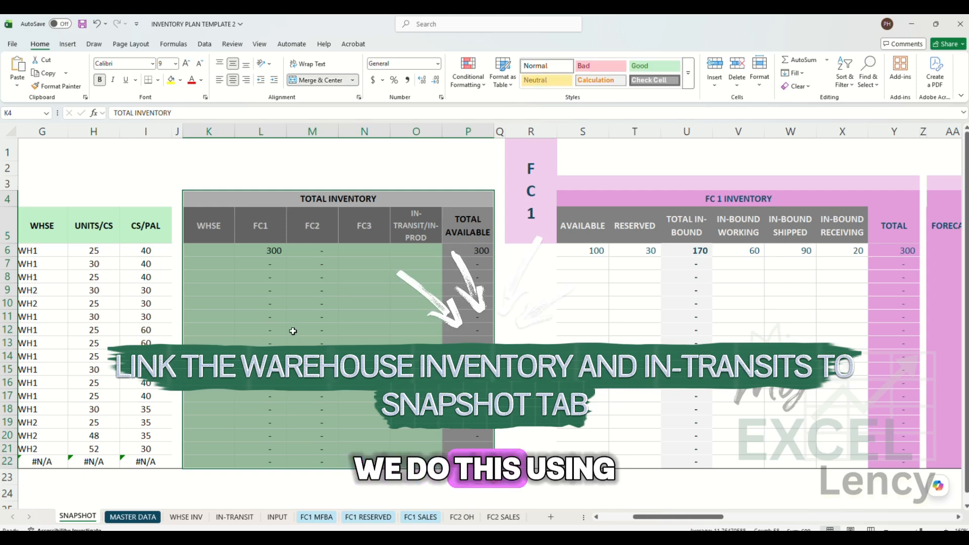
click(215, 250)
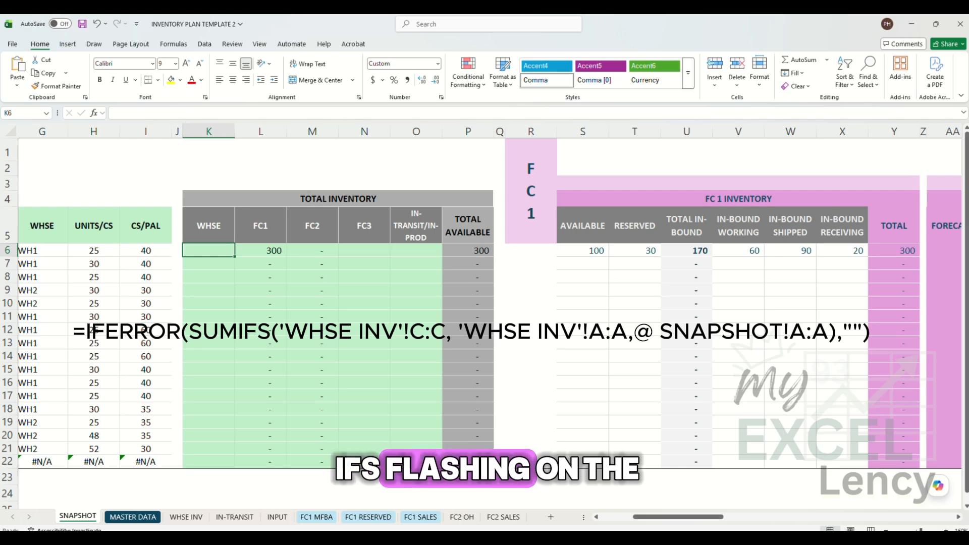
text(=SUMIFS()
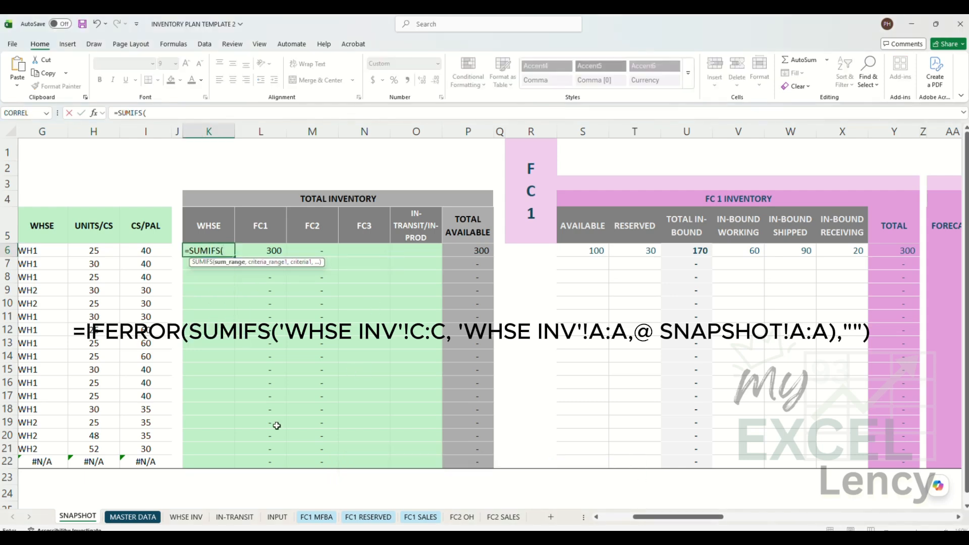
click(185, 517)
click(117, 131)
text(,)
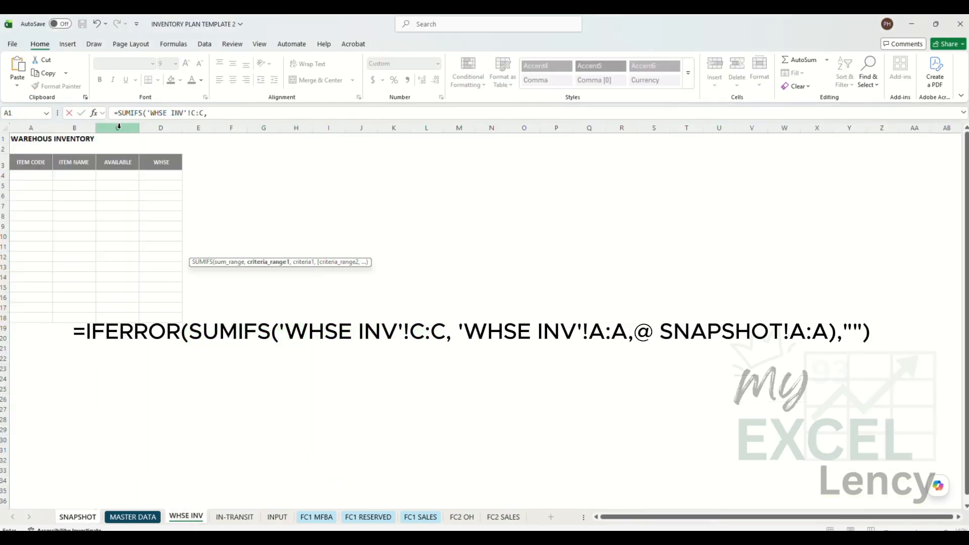
click(32, 131)
text(,)
click(78, 517)
drag(676, 517, 642, 517)
click(47, 132)
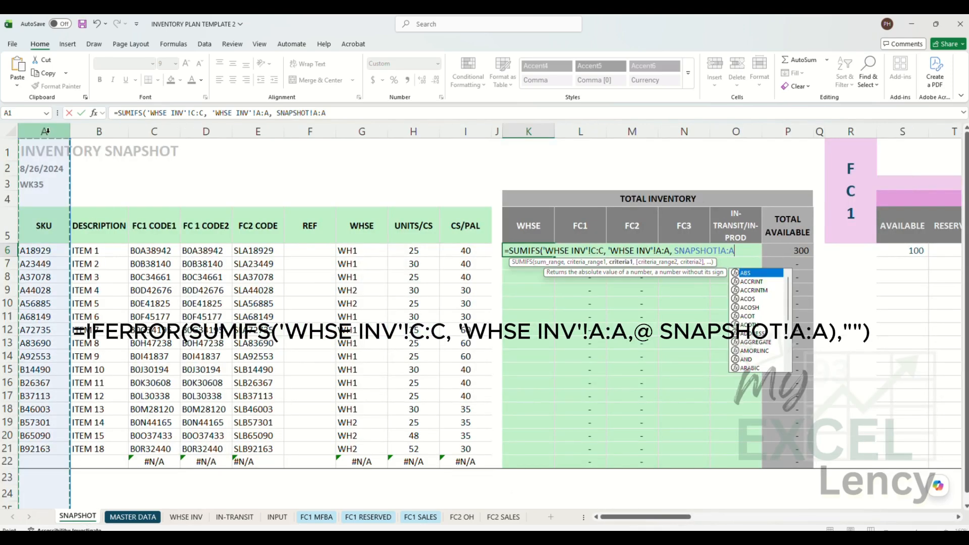
text())
key(Return)
key(Return)
- Wrap the K6 warehouse SUMIFS formula in IFERROR with an empty-text fallback
click(529, 251)
click(118, 113)
text(IFERROR()
key(End)
text(,""))
key(Return)
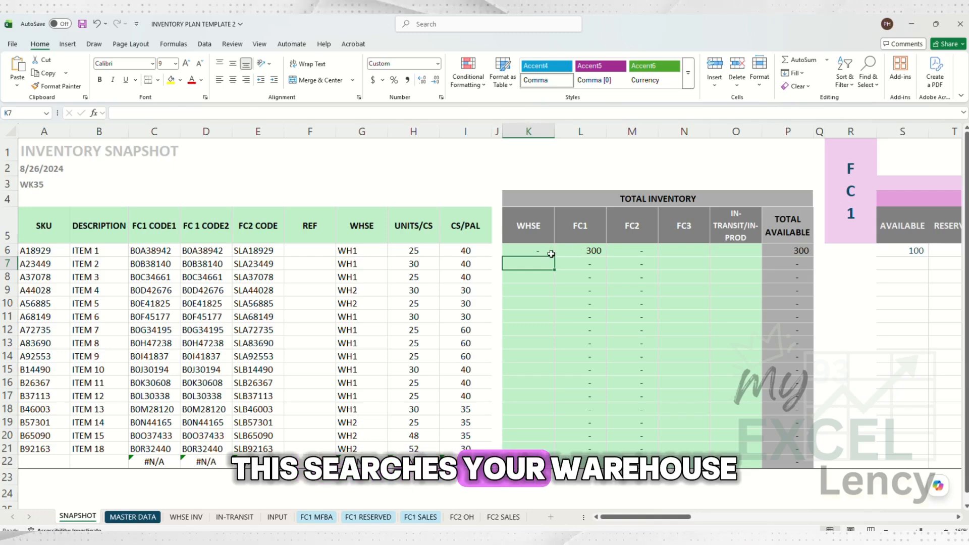
- Copy the K6 warehouse inventory formula down the rest of the WHSE column
click(525, 251)
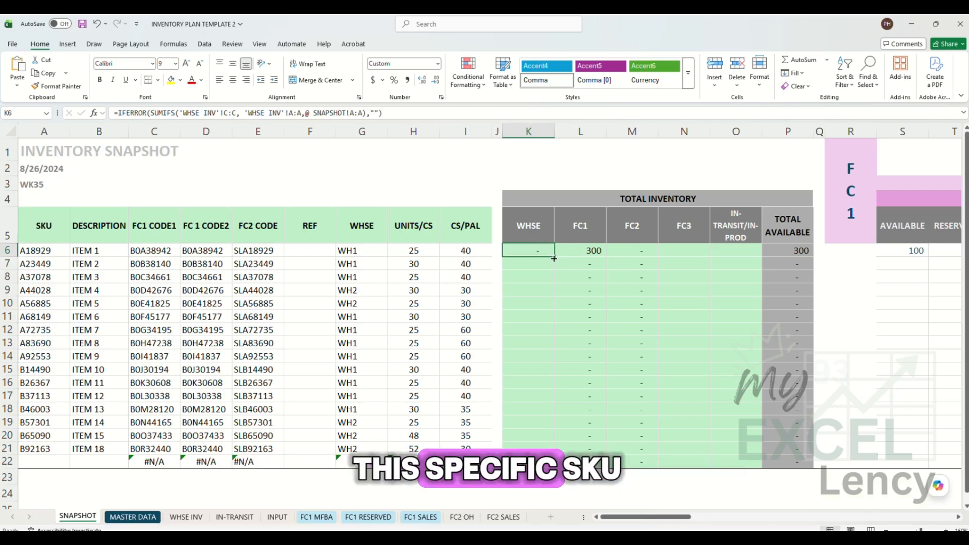
key(ctrl+c)
drag(546, 262, 542, 447)
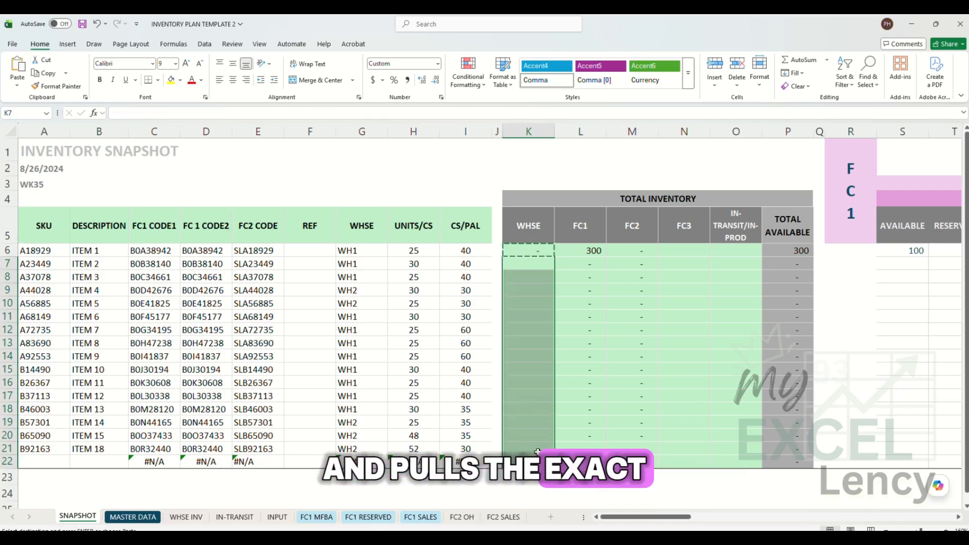
right_click(542, 447)
click(595, 204)
click(642, 302)
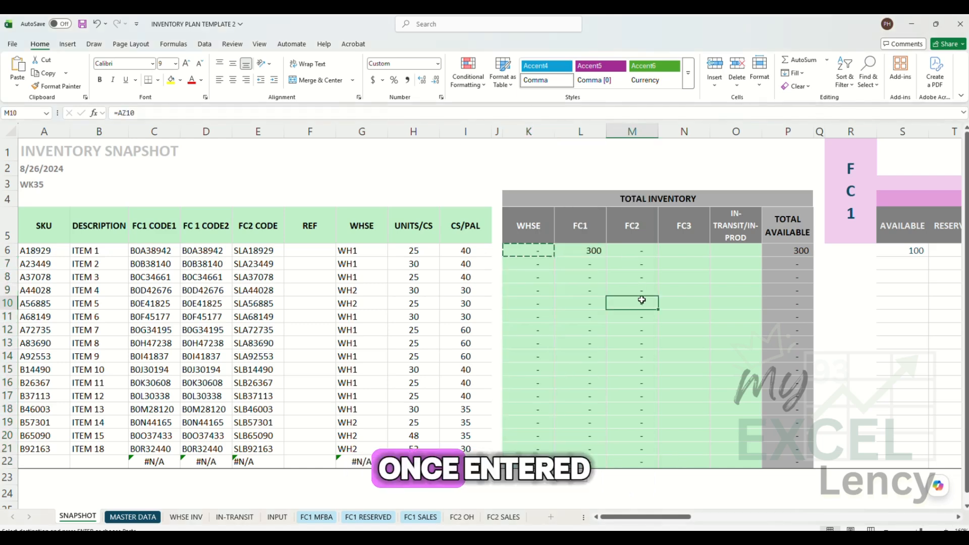
- Examine which source cells the FC1 formula in L6 and the FC2 formula in M6 refer to
click(595, 254)
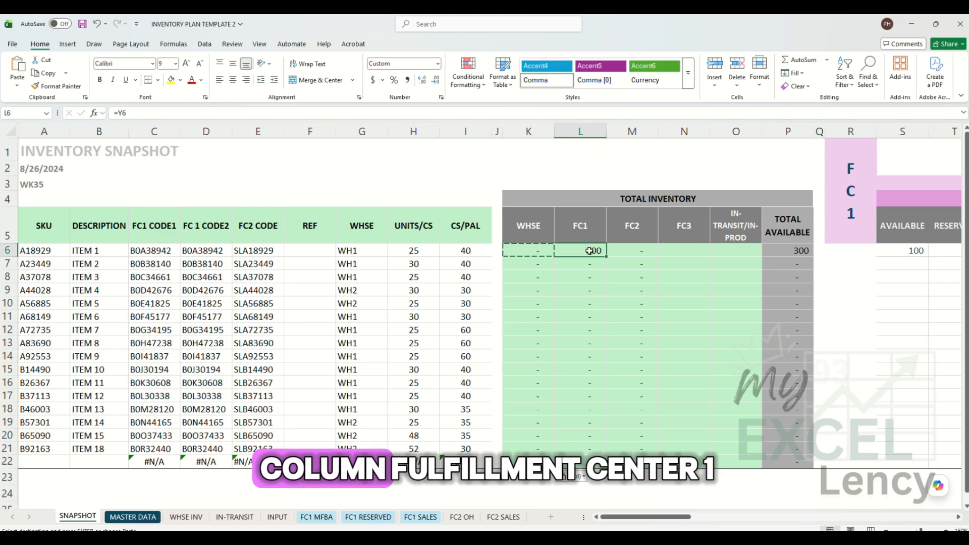
double_click(589, 250)
drag(659, 517, 706, 529)
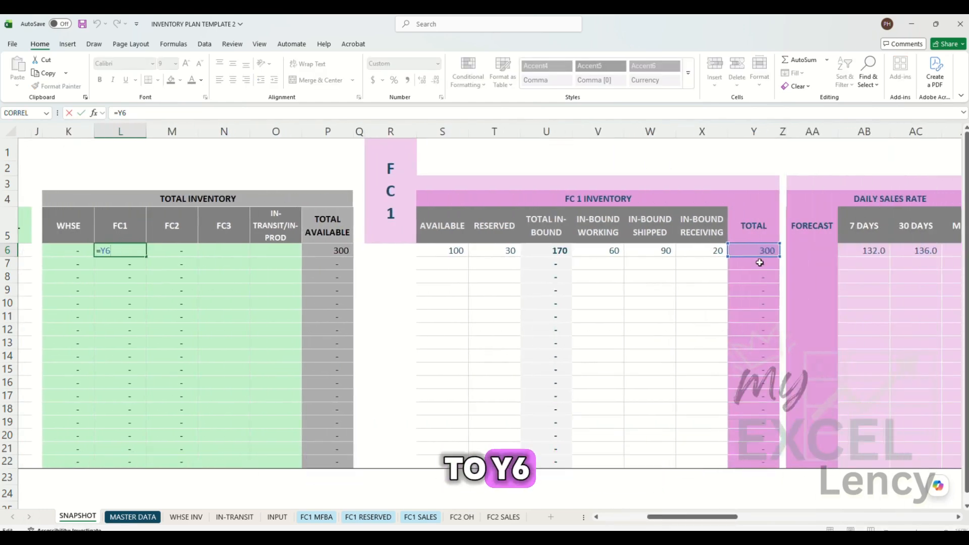
drag(722, 520, 704, 520)
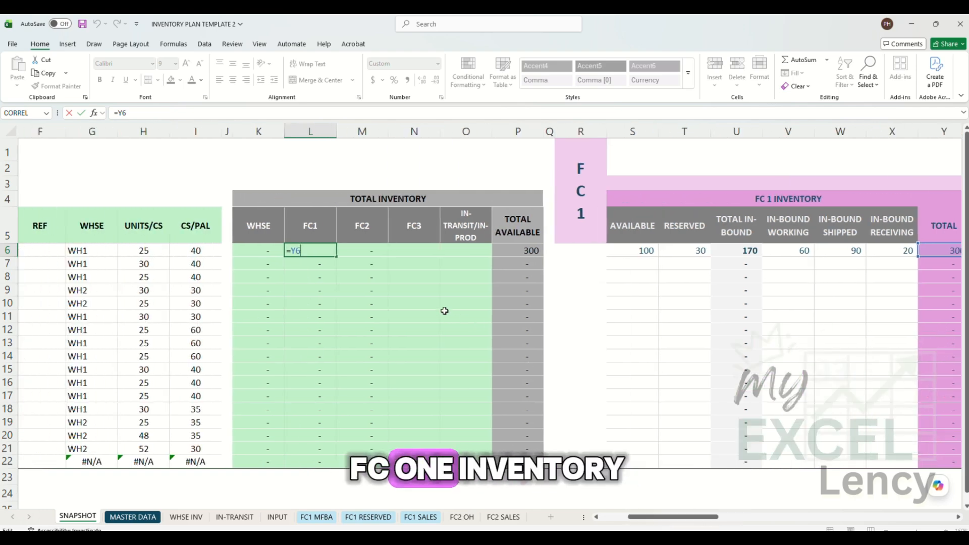
key(ctrl+Return)
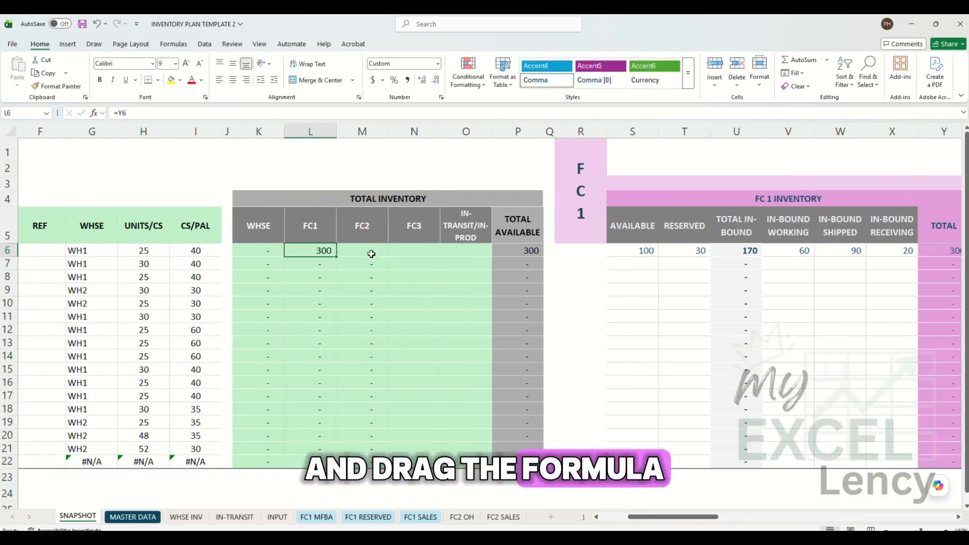
click(370, 252)
double_click(370, 249)
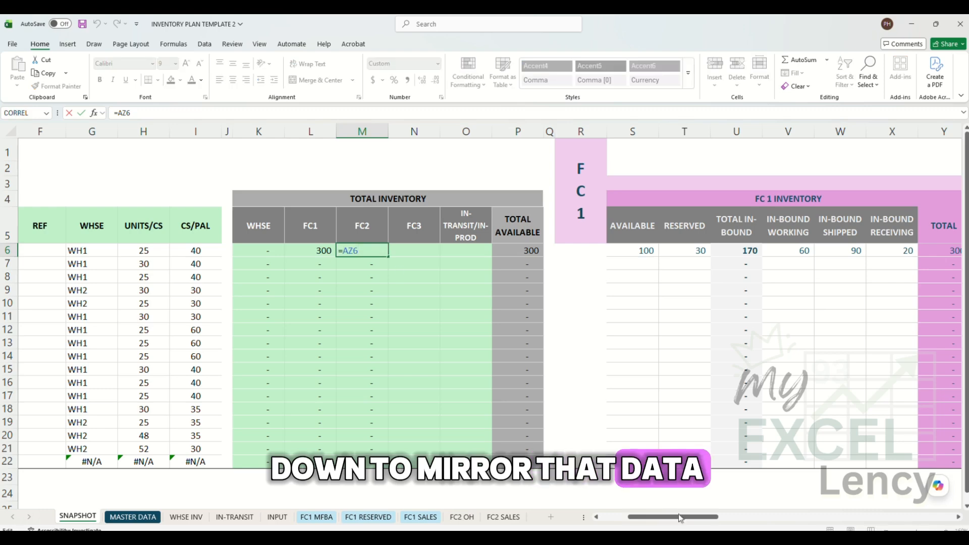
drag(674, 517, 635, 492)
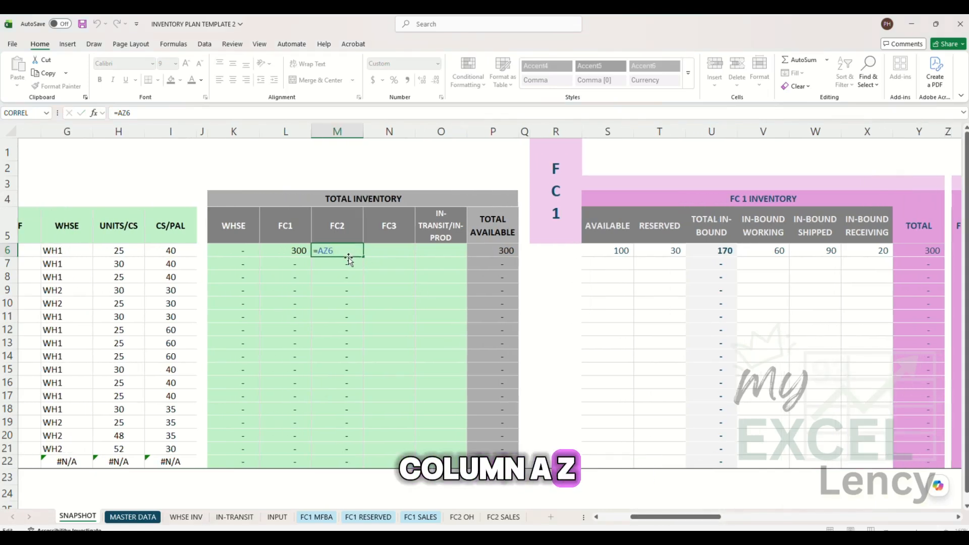
key(ctrl+Return)
click(397, 252)
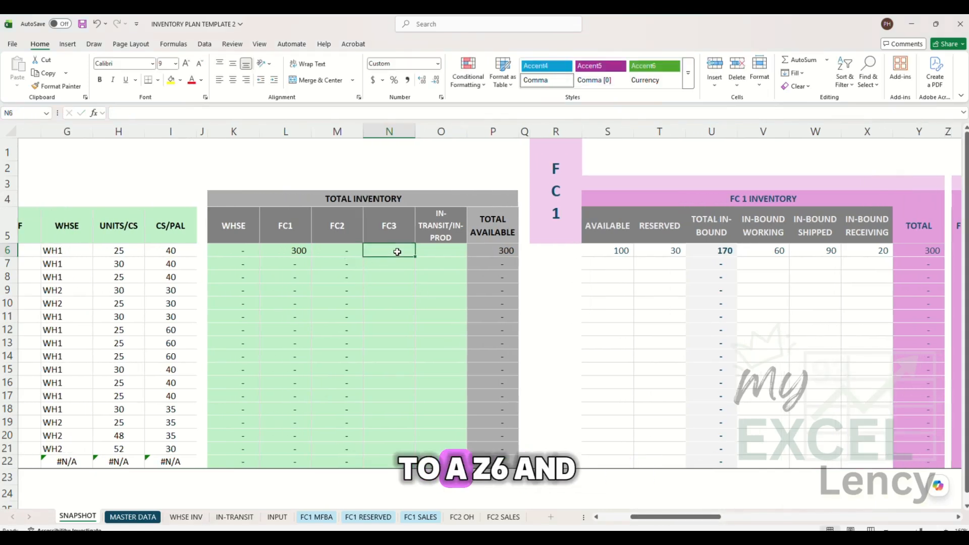
click(445, 251)
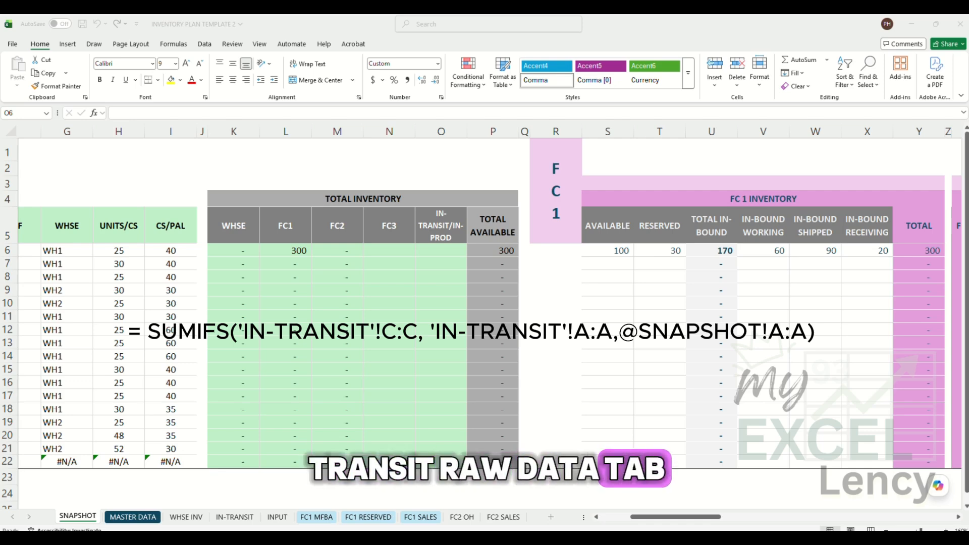
click(441, 250)
text(=SUMIFS()
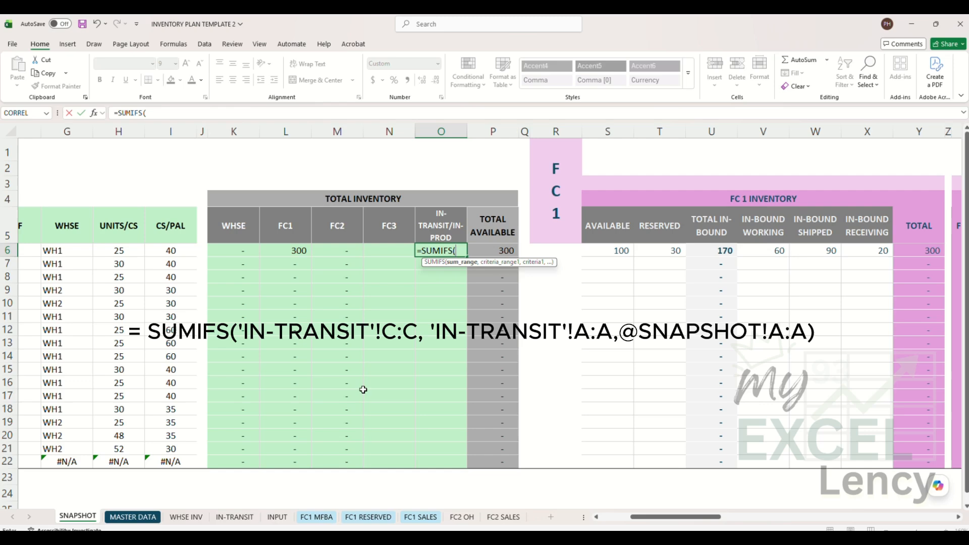
click(235, 517)
click(91, 128)
text(,)
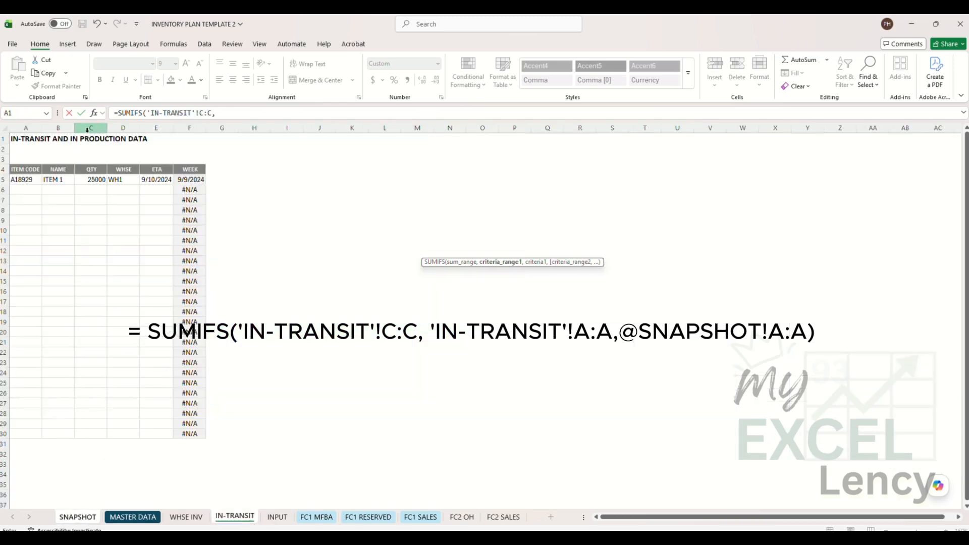
click(26, 128)
text(, @)
click(78, 517)
drag(670, 517, 638, 517)
click(44, 131)
text())
key(Return)
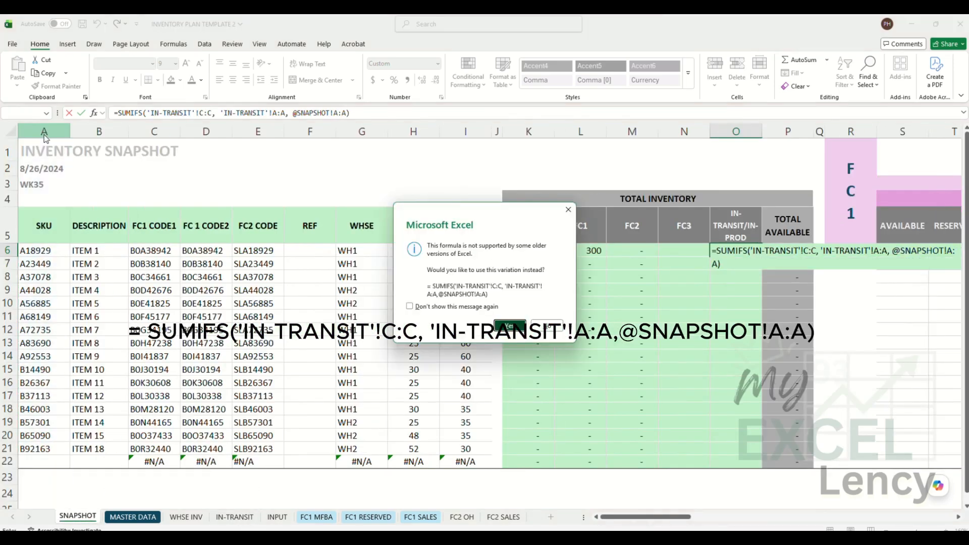
key(Return)
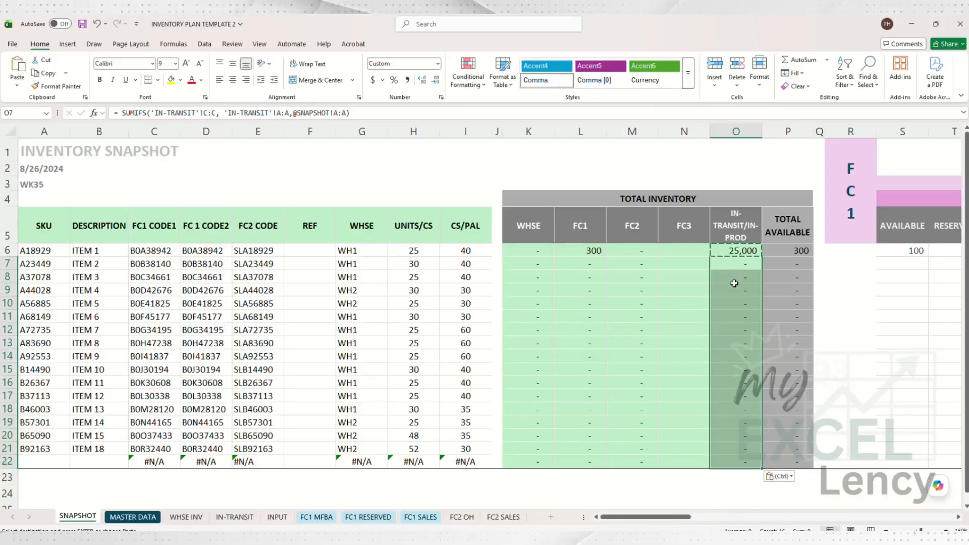
- Examine which inventory columns the TOTAL AVAILABLE formula in P6 adds up, compared with the in-transit column
click(788, 251)
double_click(788, 251)
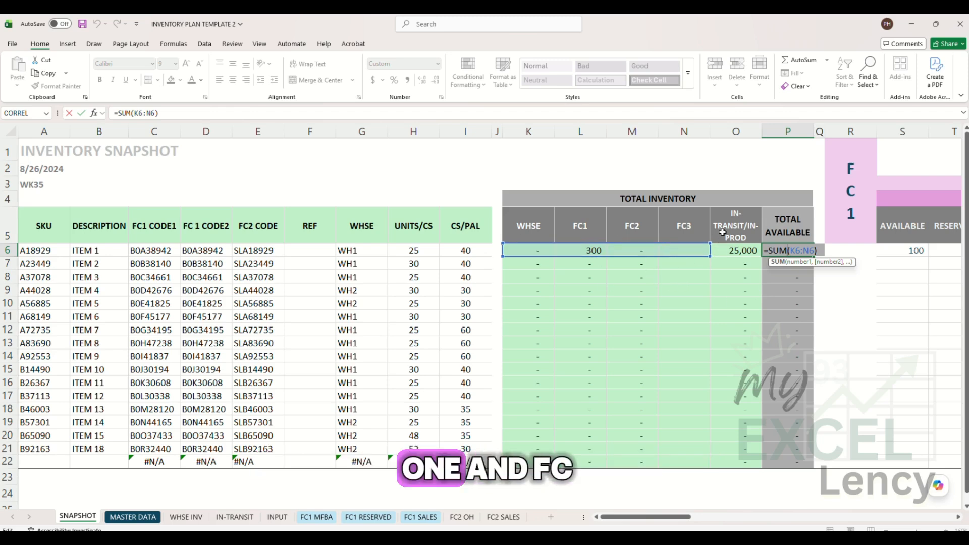
drag(736, 227, 740, 324)
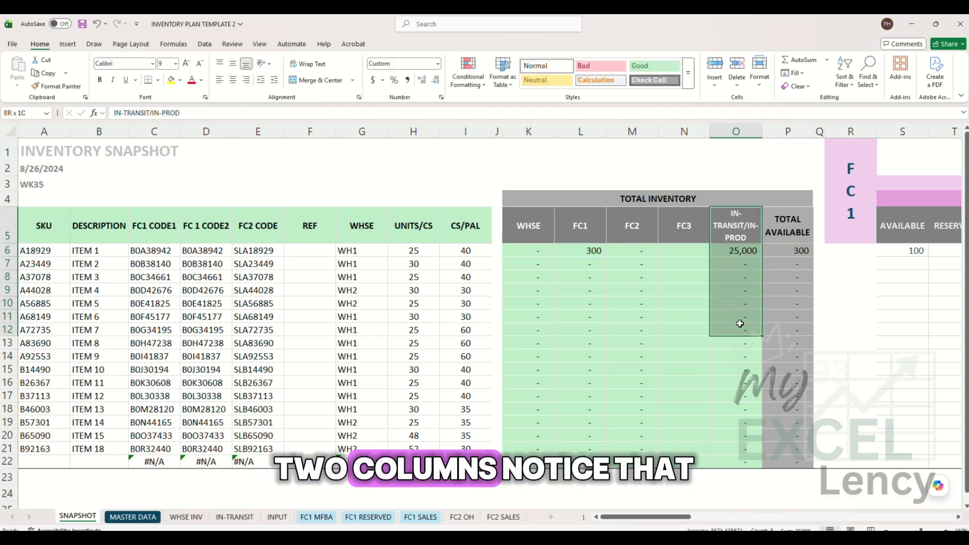
click(796, 253)
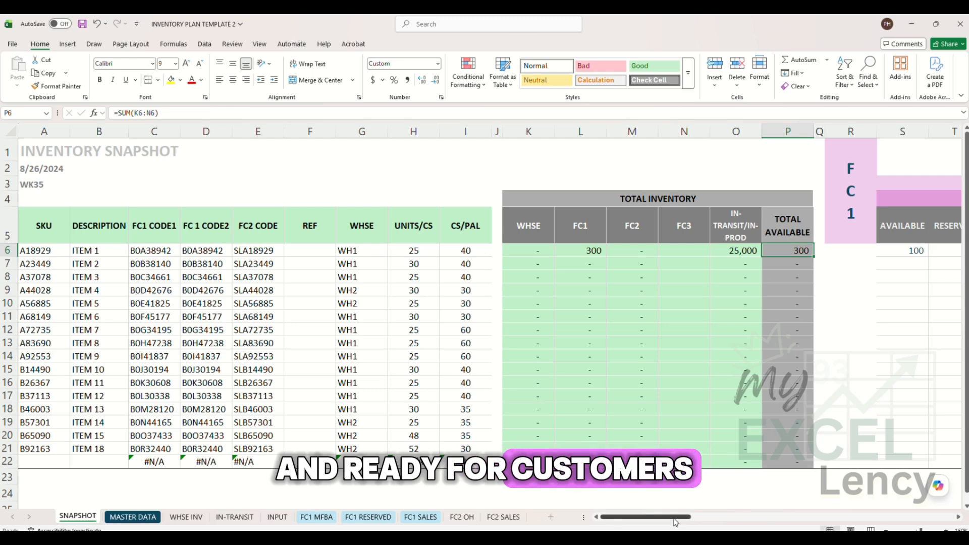
drag(676, 523, 682, 523)
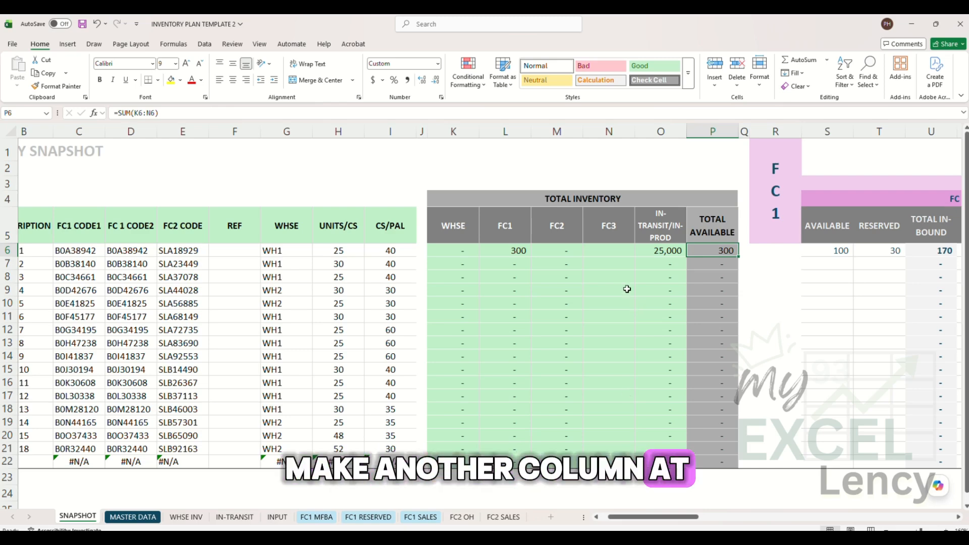
double_click(707, 251)
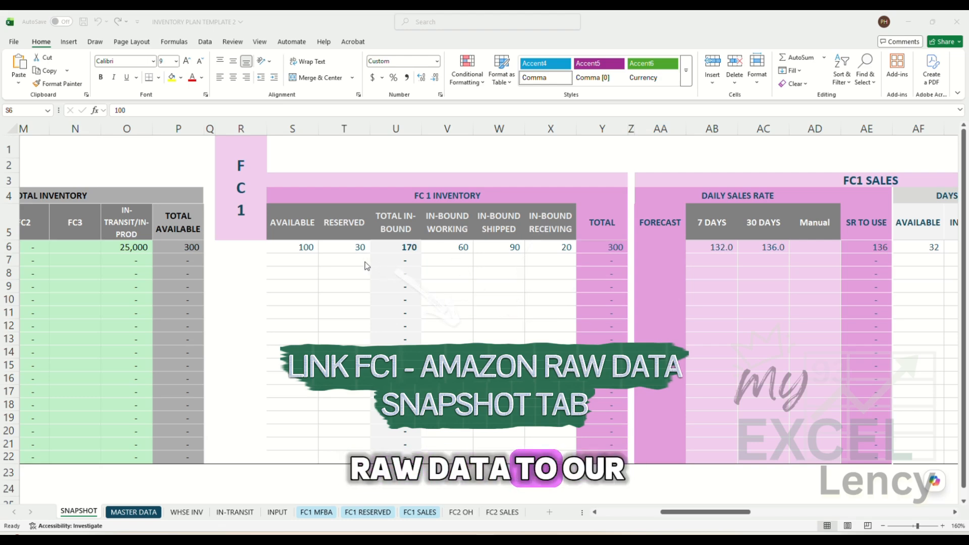
click(303, 250)
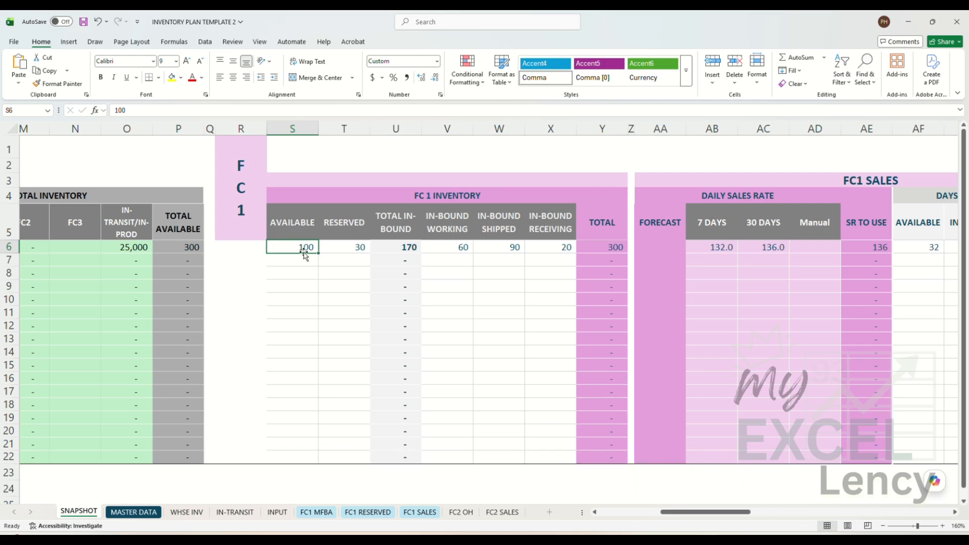
text(=sumifs()
click(316, 512)
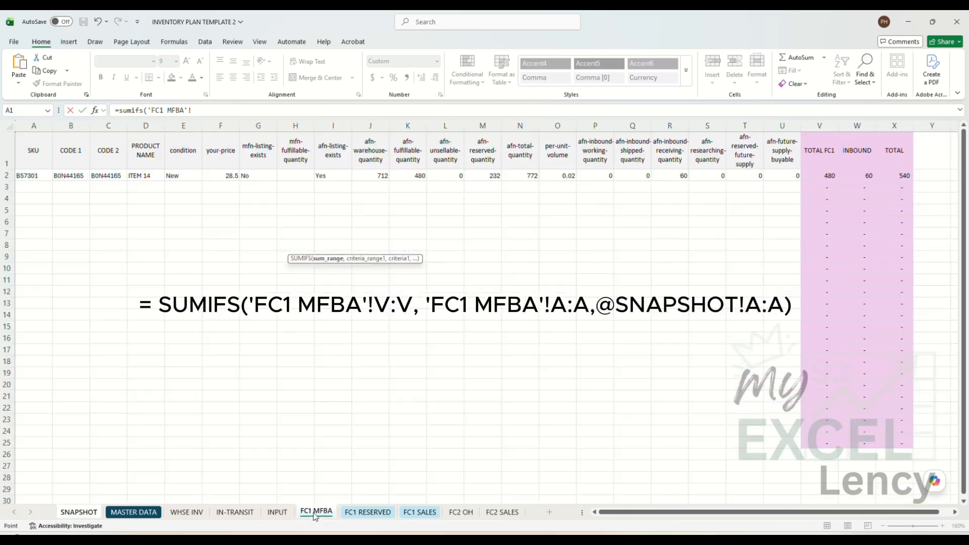
click(822, 125)
text(,)
text( @)
click(81, 513)
drag(688, 513, 614, 514)
click(46, 129)
text())
key(Tab)
key(Return)
key(Left)
- Copy the S6 available inventory formula down to S7:S22
key(ctrl+c)
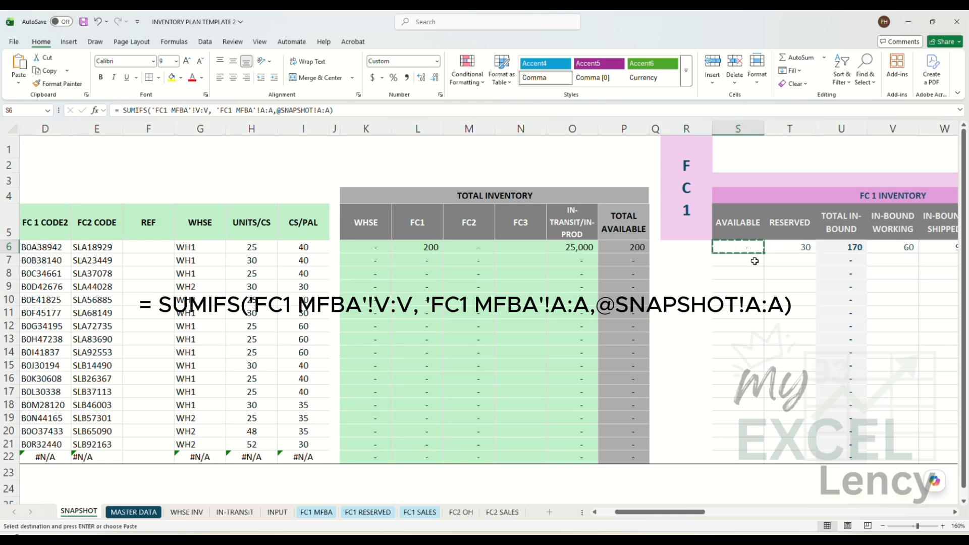
drag(754, 261, 751, 455)
right_click(750, 452)
click(792, 195)
scroll(694, 354, right, 3)
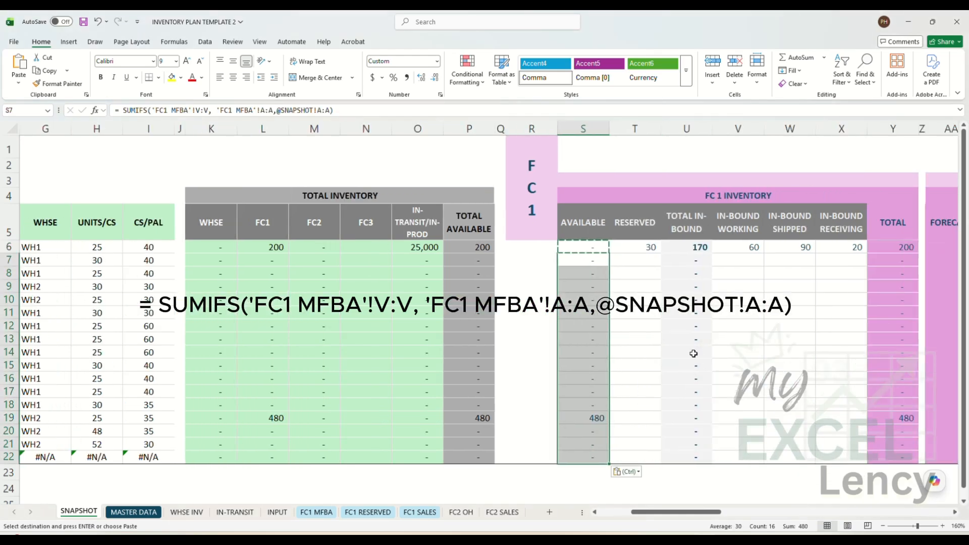
click(631, 248)
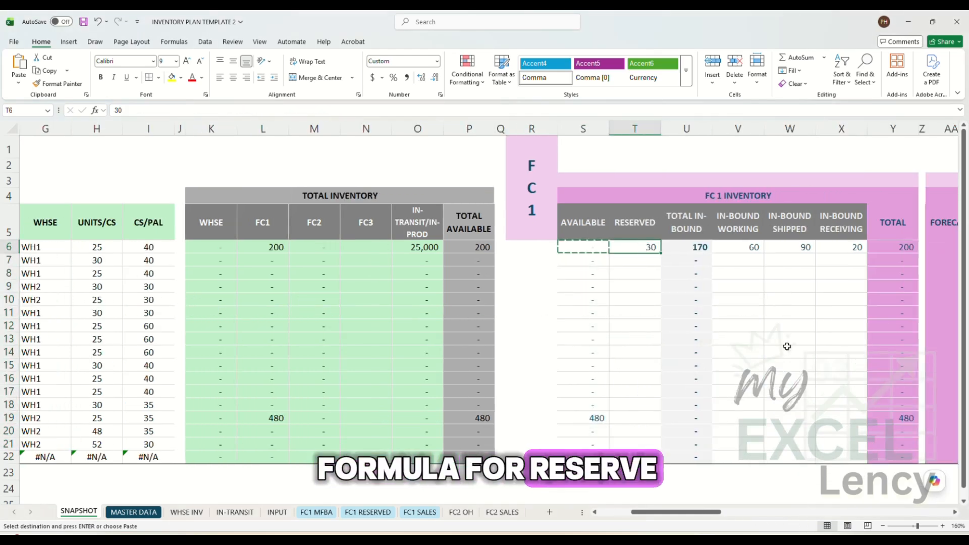
text(=sumifs()
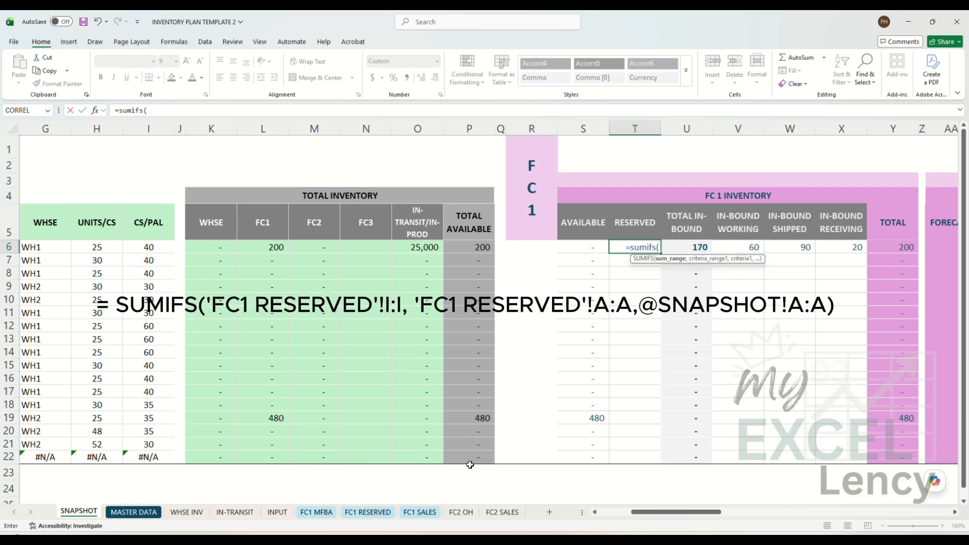
click(368, 512)
click(338, 125)
text(,)
click(43, 124)
text(, @)
click(79, 512)
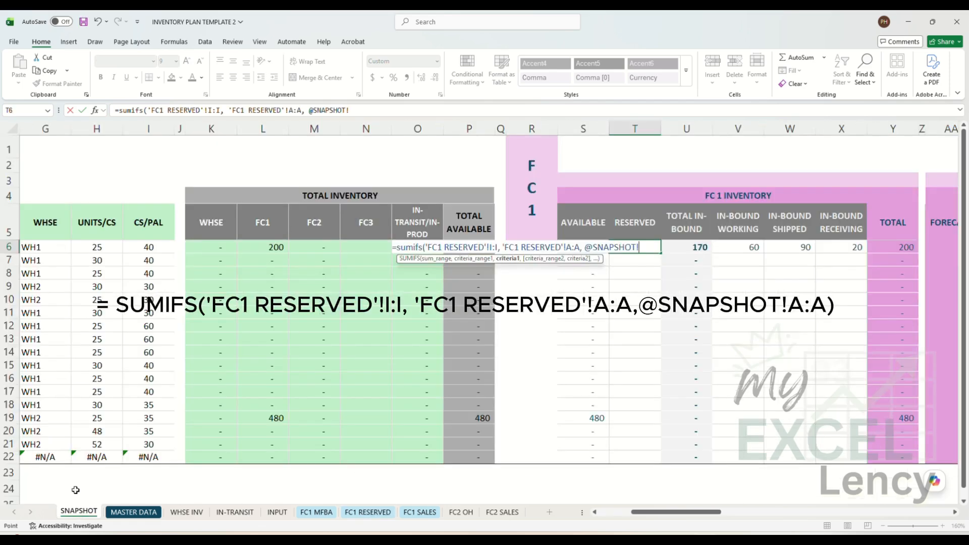
drag(691, 511, 651, 512)
click(45, 128)
text())
key(Return)
key(Return)
- Copy the T6 reserved inventory formula down to T7:T22
click(911, 249)
key(ctrl+c)
drag(913, 259, 910, 457)
right_click(910, 457)
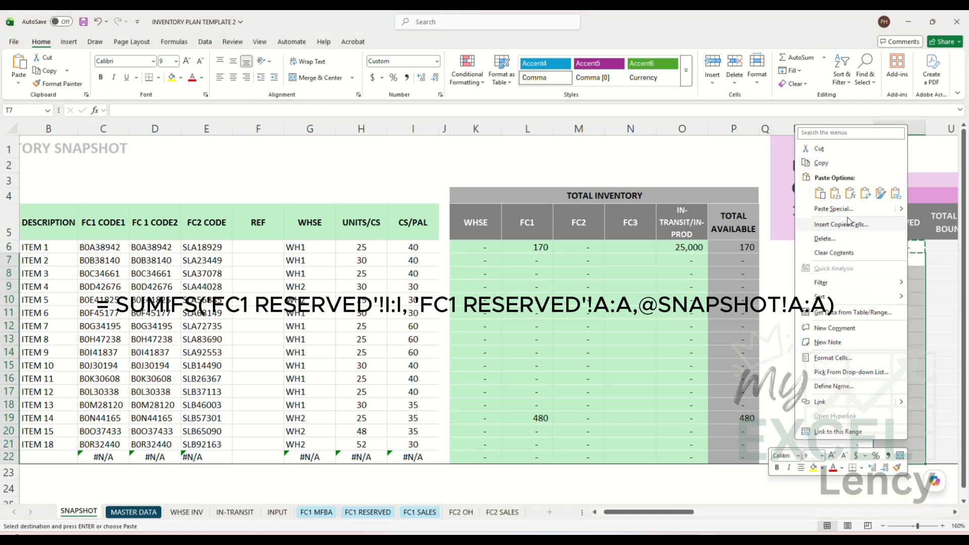
click(864, 195)
drag(649, 512, 686, 512)
click(667, 284)
click(641, 250)
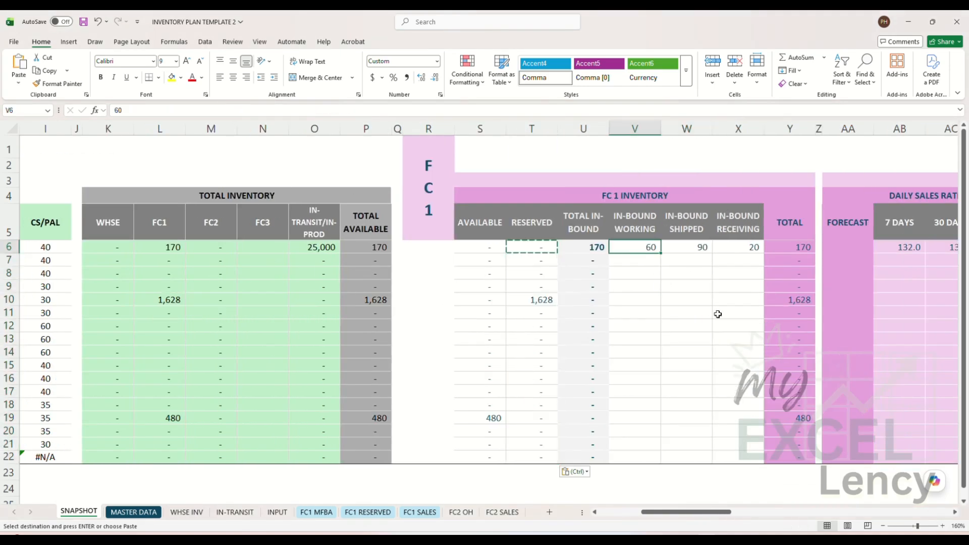
key(Down)
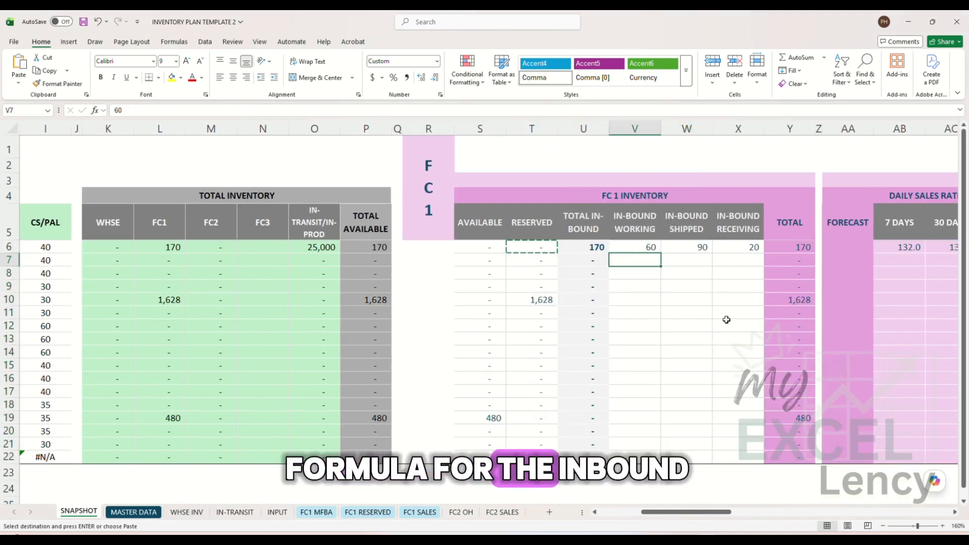
key(Up)
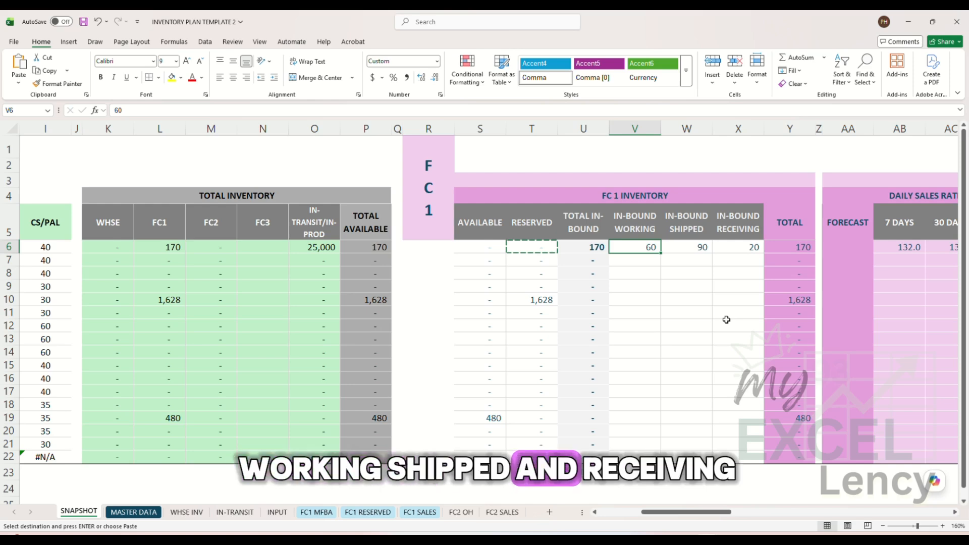
text(=sumifs()
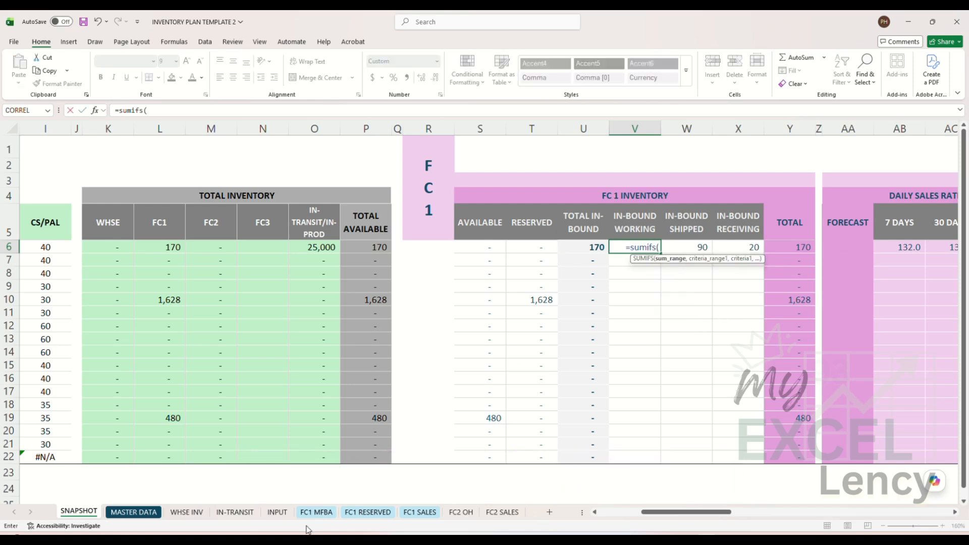
click(317, 512)
click(595, 126)
text(,)
click(40, 125)
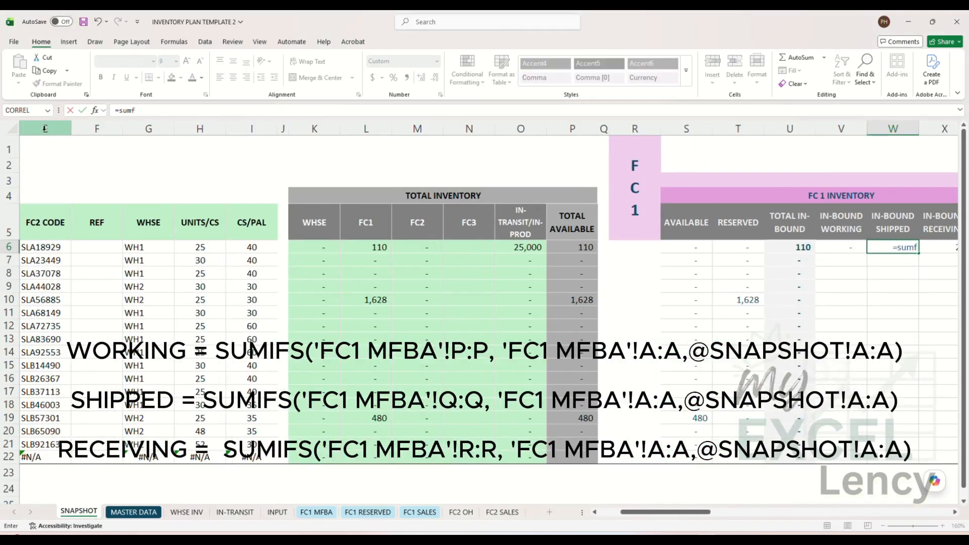
key(BackSpace)
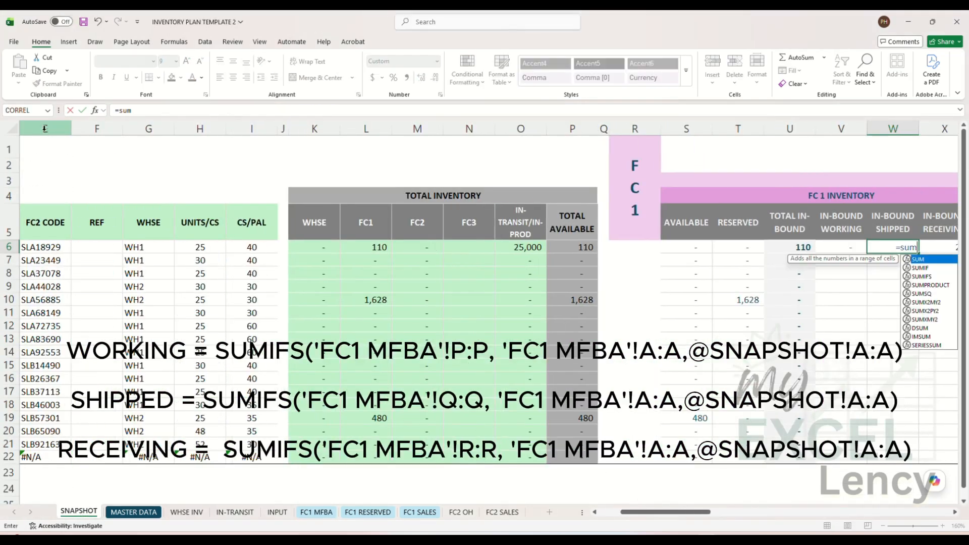
text(ifs()
click(317, 512)
click(33, 125)
text(, @)
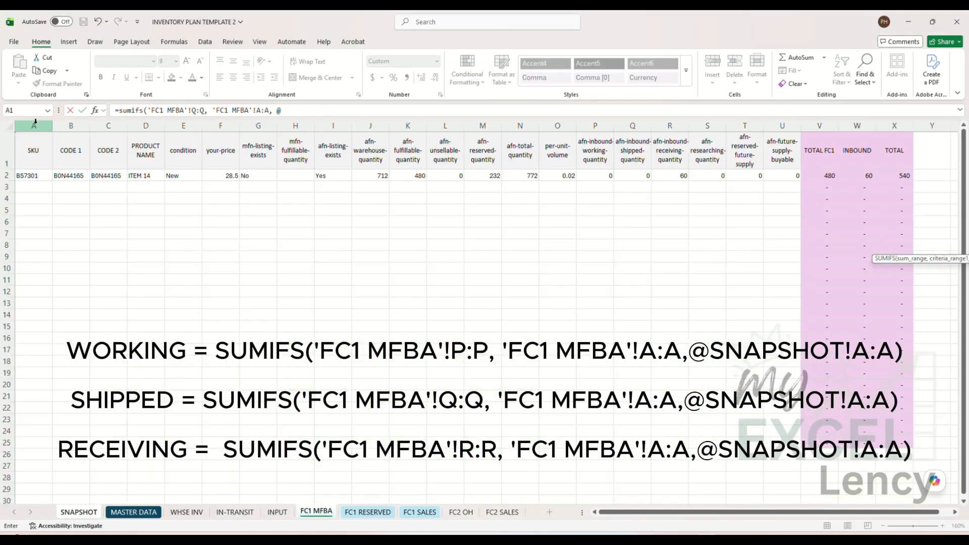
click(79, 512)
click(45, 129)
drag(623, 512, 601, 512)
click(46, 131)
text())
key(Return)
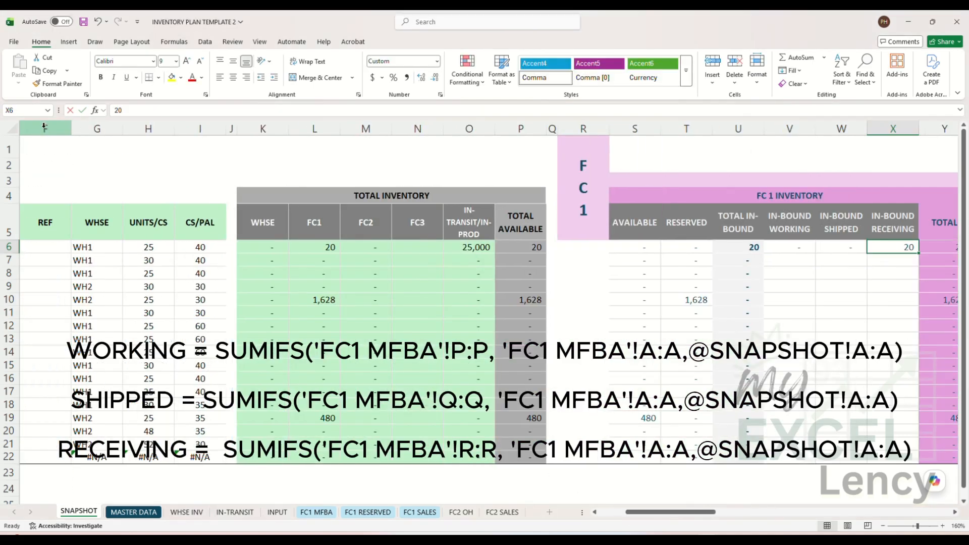
text(=sumifs()
click(317, 512)
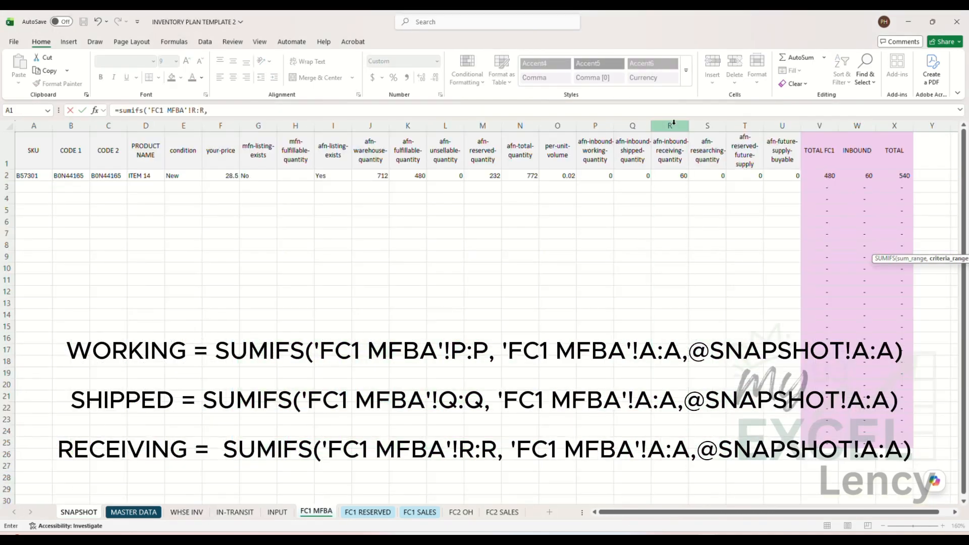
click(36, 125)
text(, @)
click(79, 512)
drag(671, 512, 640, 513)
click(45, 130)
text())
key(Return)
key(Return)
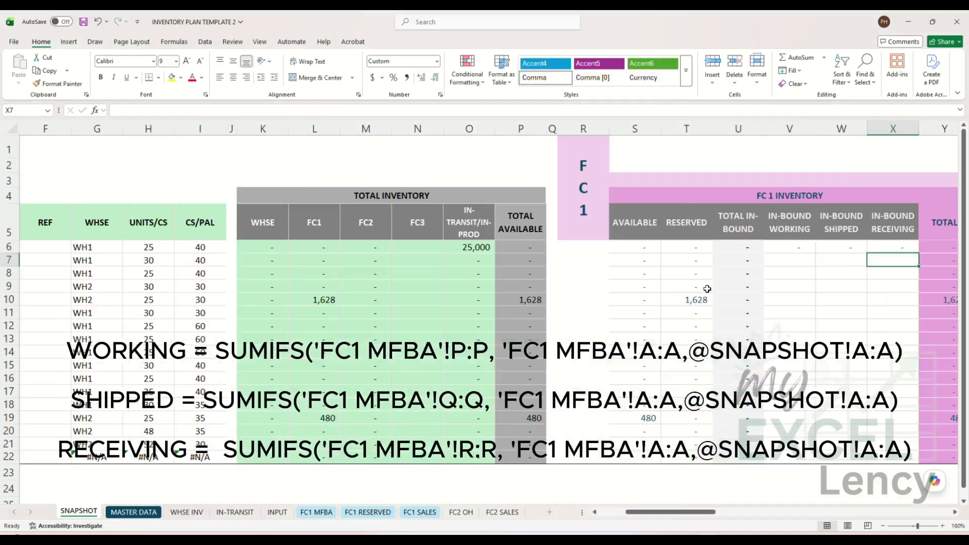
- Copy the working, shipped and receiving formulas in V6:X6 down to row 22
drag(790, 247, 893, 247)
key(ctrl+c)
drag(790, 260, 893, 457)
key(ctrl+v)
click(824, 379)
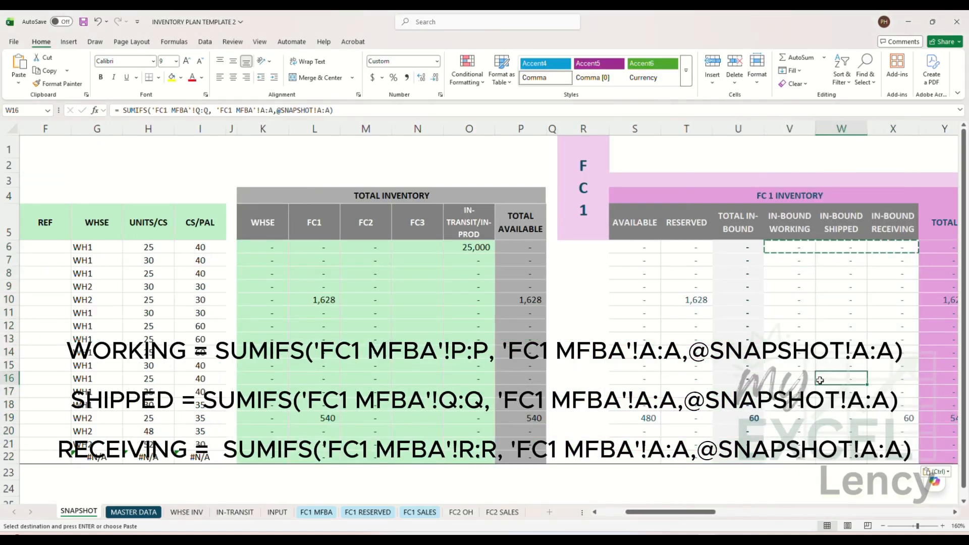
drag(716, 513, 743, 513)
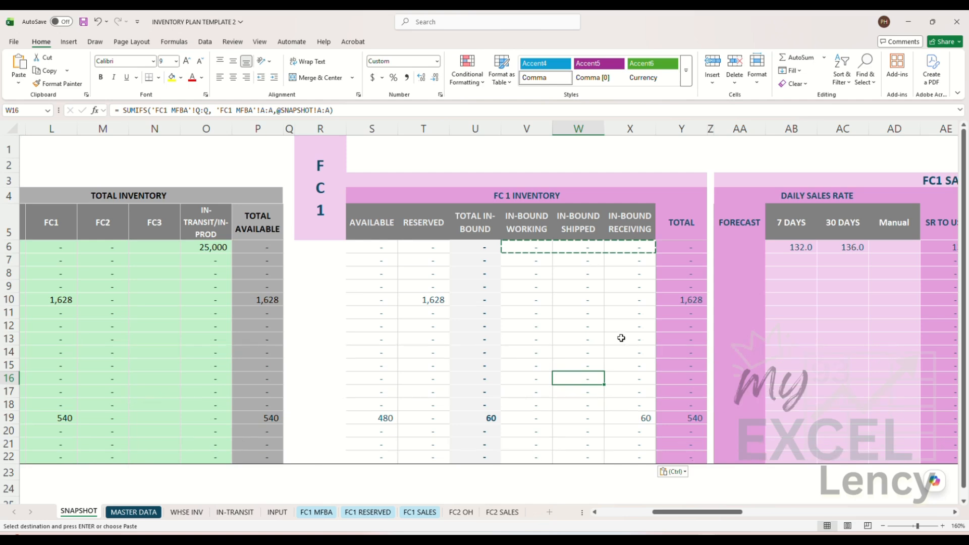
key(Escape)
click(628, 299)
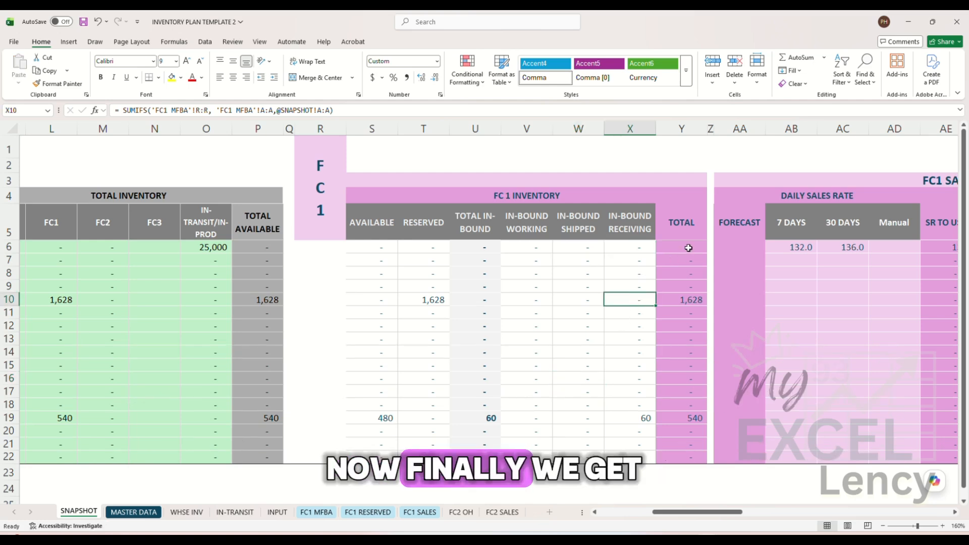
- Examine which FC1 inventory cells the TOTAL formula in Y6 adds together
click(688, 248)
text(=SUM(S6+T6+U6))
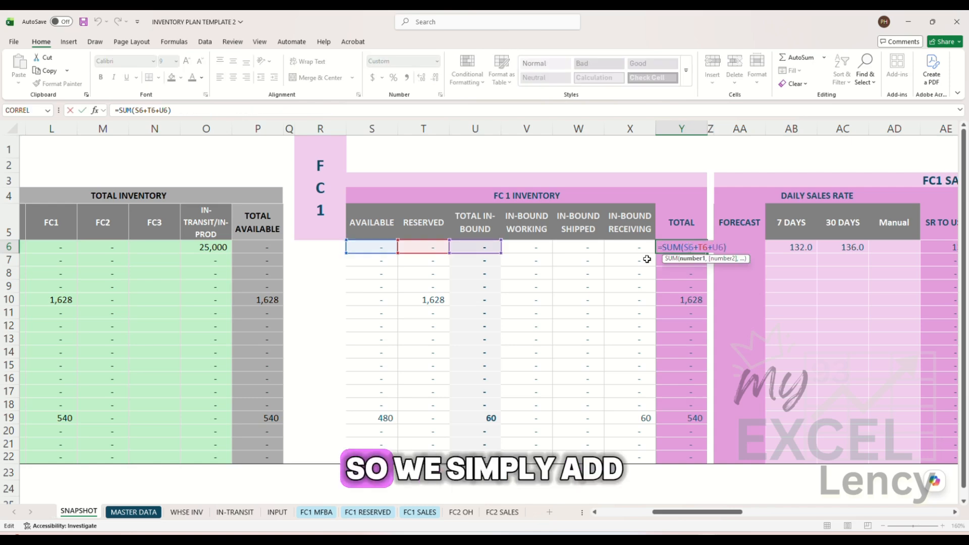
click(386, 252)
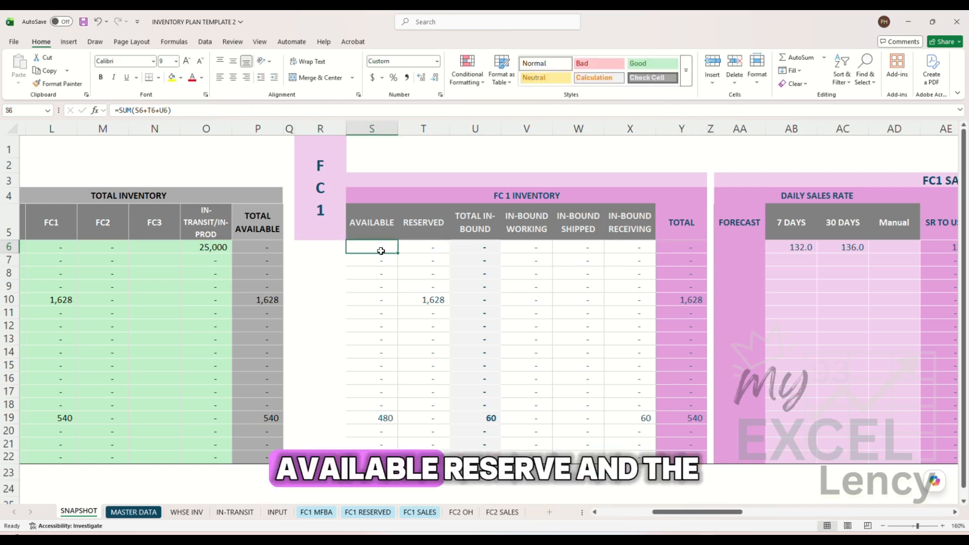
click(688, 247)
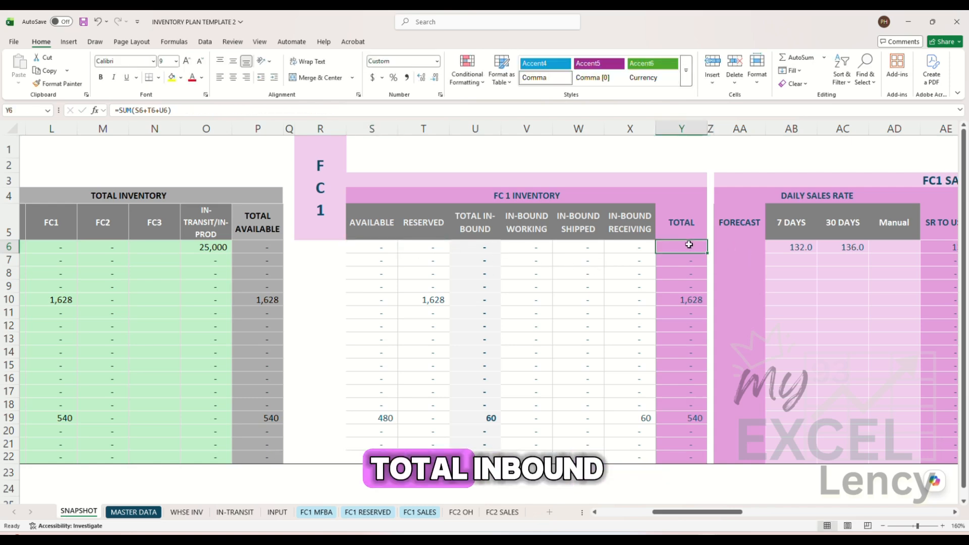
double_click(688, 247)
key(Escape)
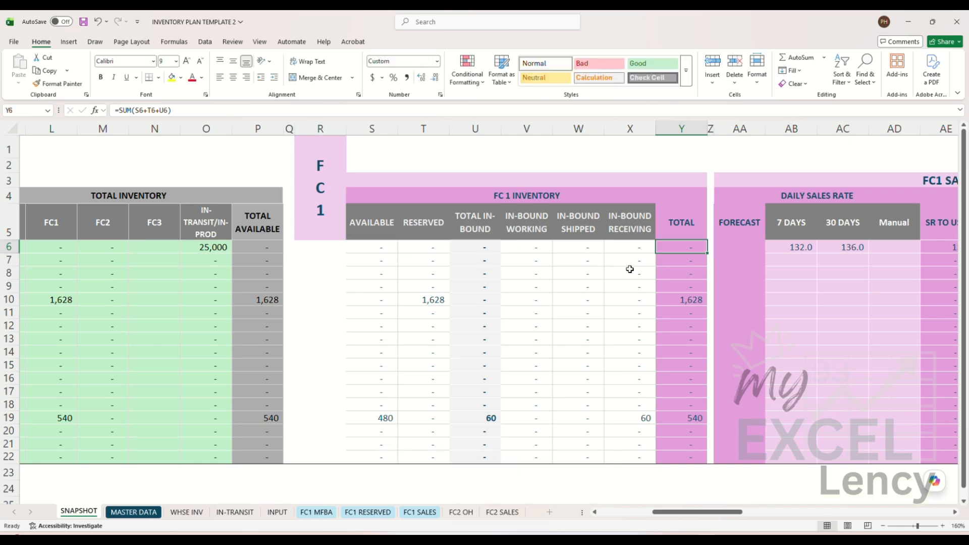
- Copy the Y6 FC1 total formula down to Y7:Y22
drag(686, 268, 697, 453)
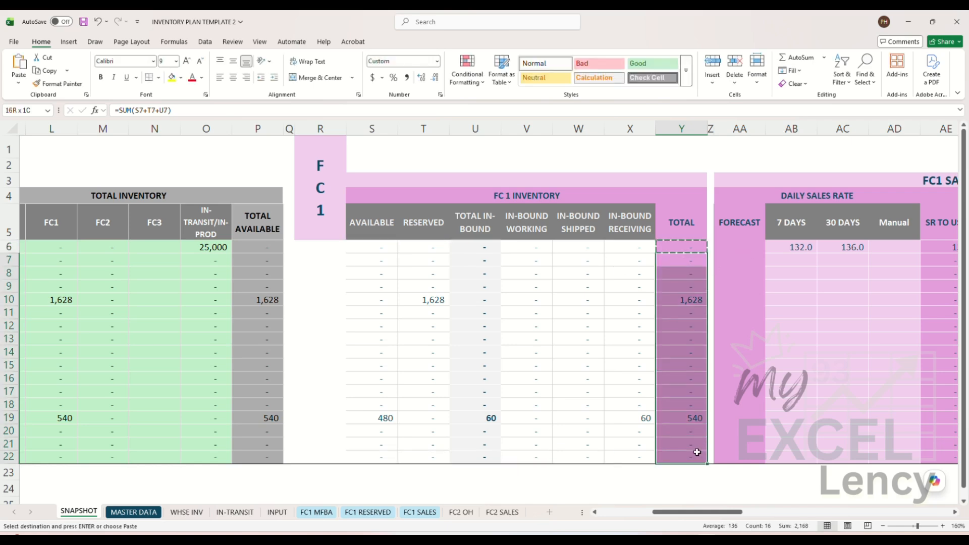
right_click(687, 443)
click(742, 199)
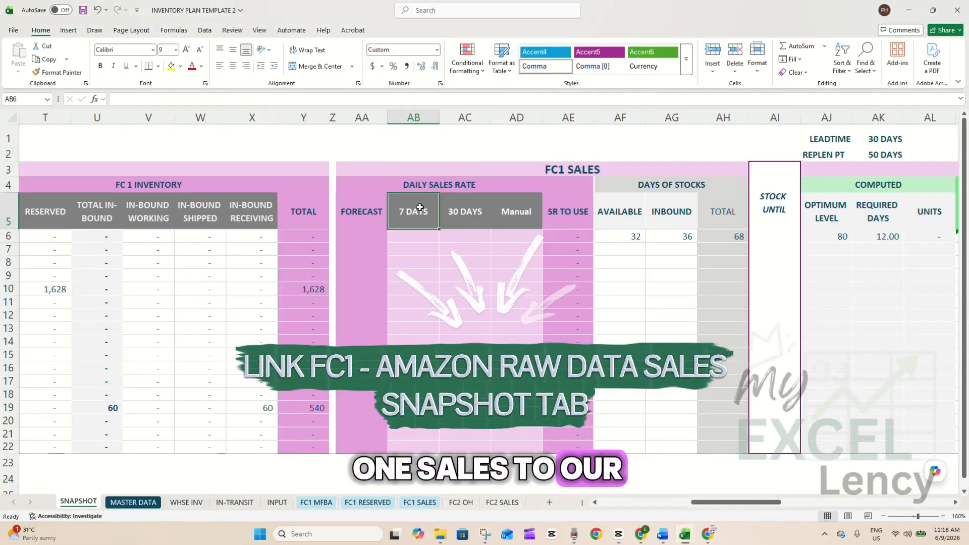
- Review the 7 DAYS, 30 DAYS and Manual sales rate columns and open the FC1 SALES sheet
drag(415, 211, 518, 212)
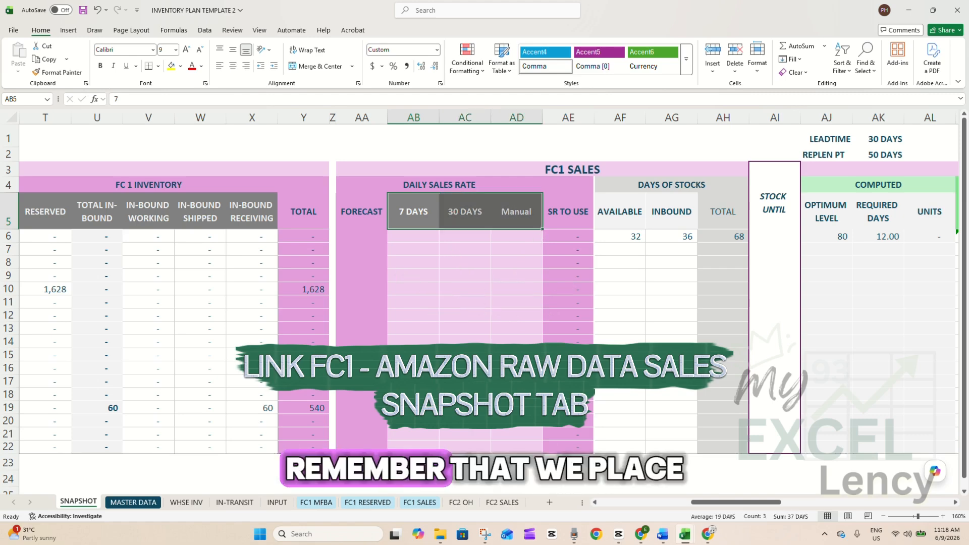
click(428, 303)
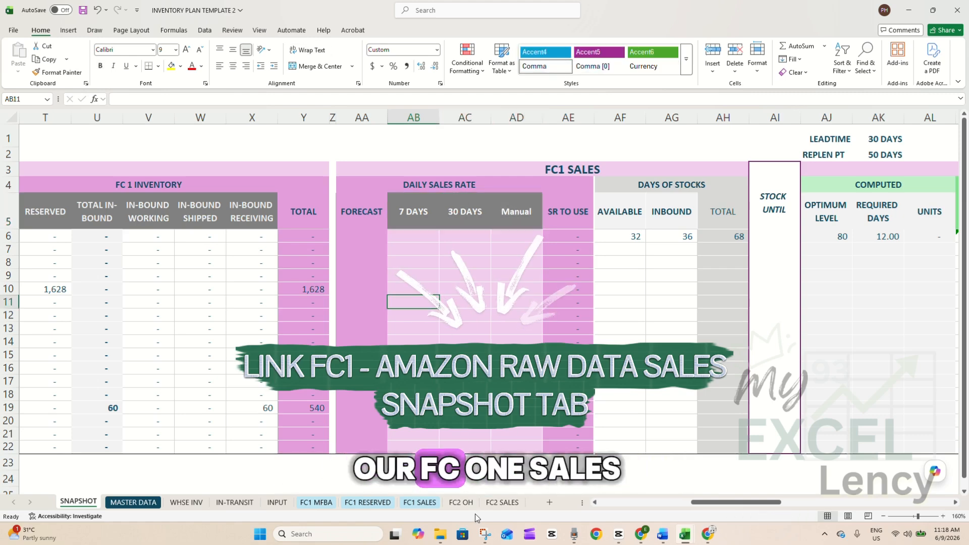
click(428, 504)
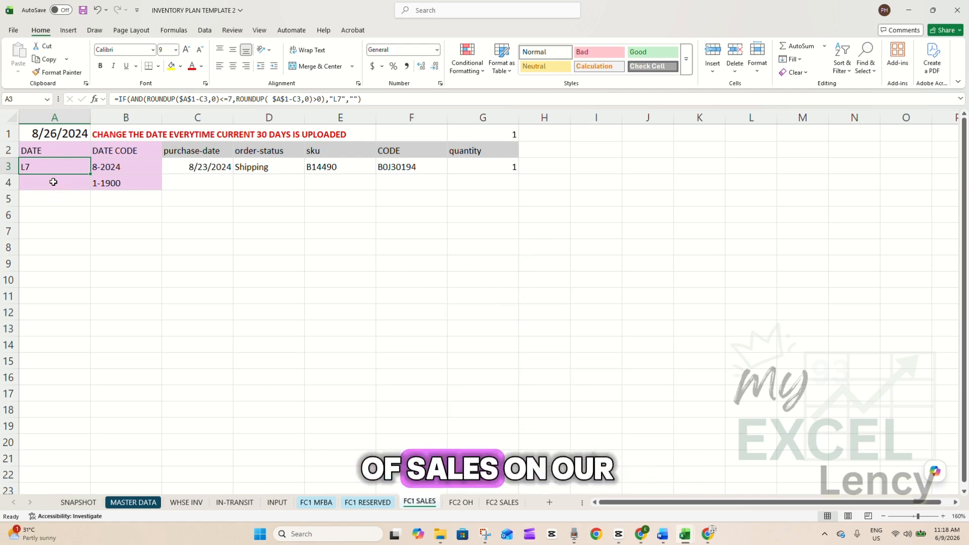
- Compare the 7 DAYS and 30 DAYS columns on the SNAPSHOT sheet with the DATE column on the FC1 SALES sheet
click(81, 502)
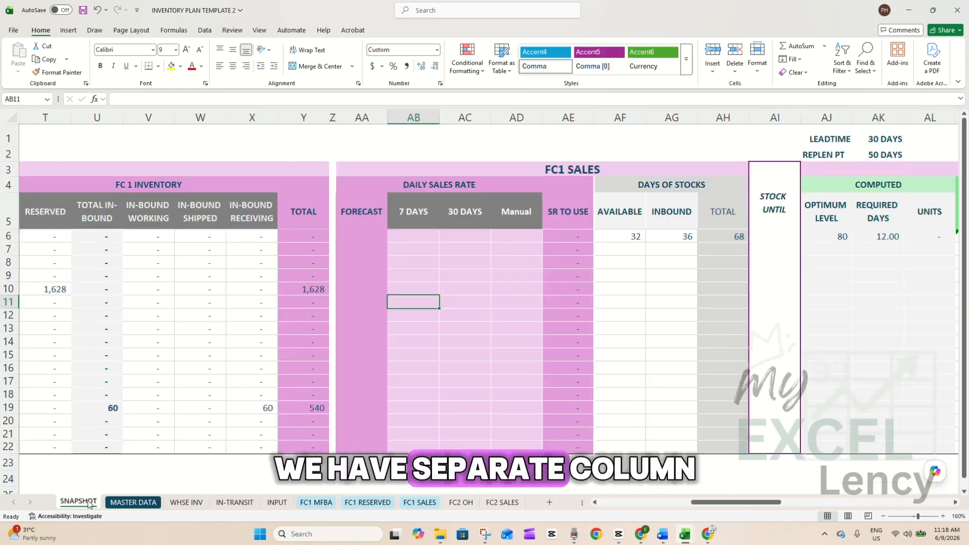
click(407, 212)
click(472, 211)
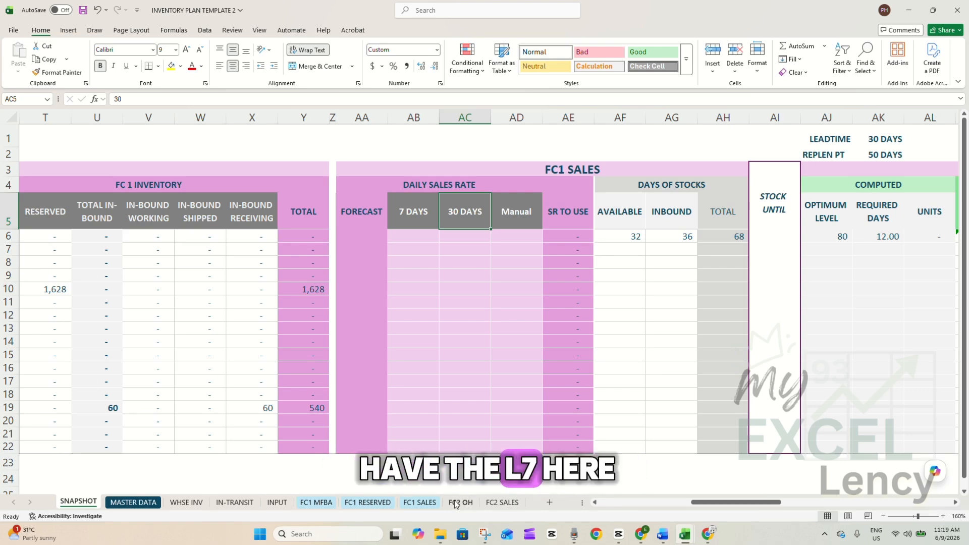
click(434, 502)
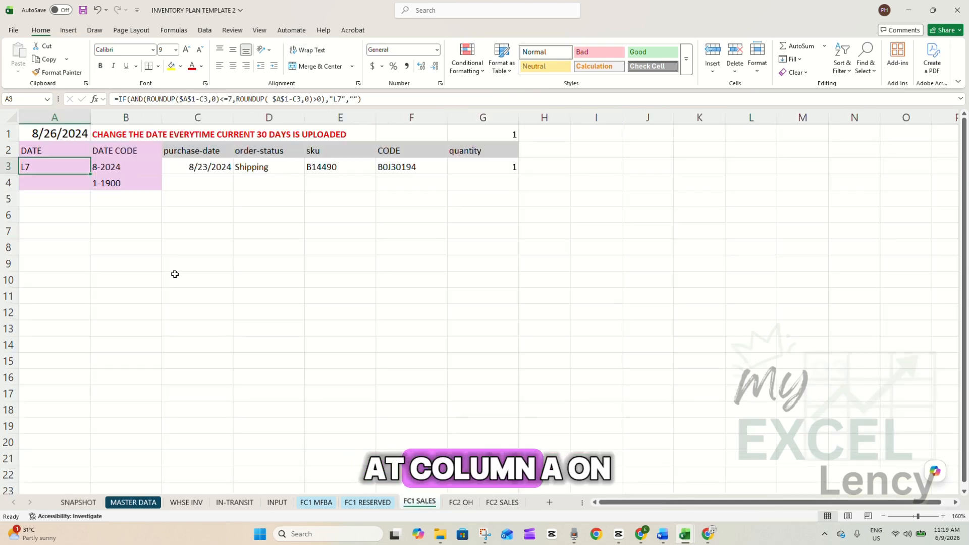
click(61, 117)
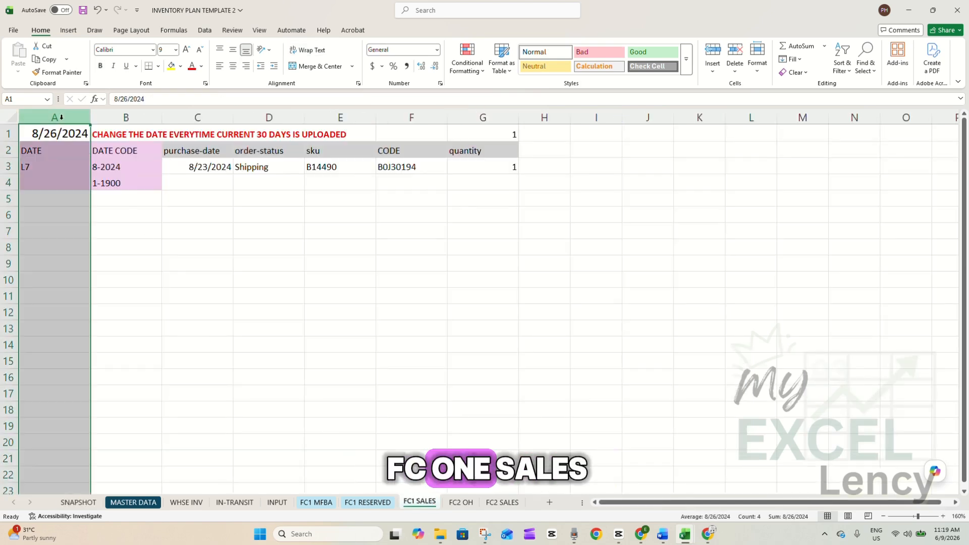
click(87, 506)
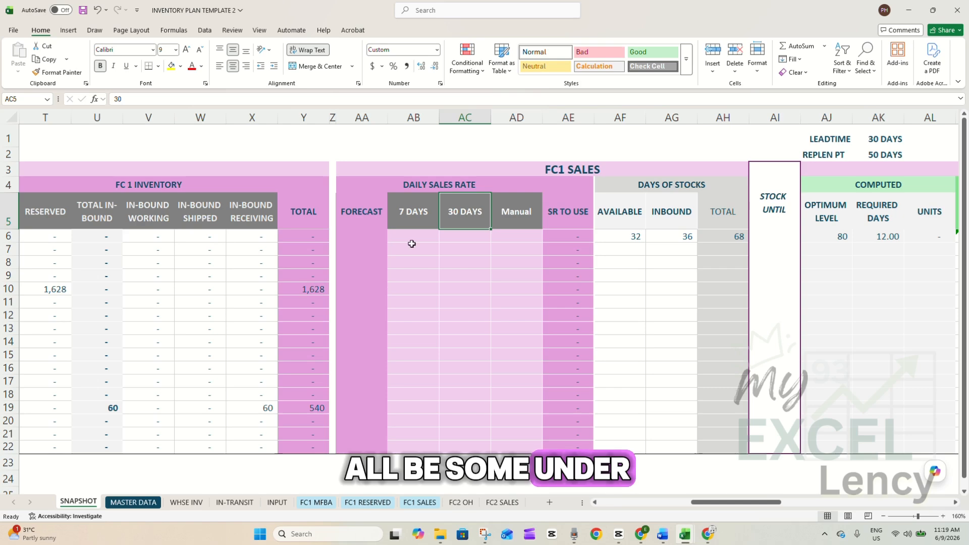
click(418, 120)
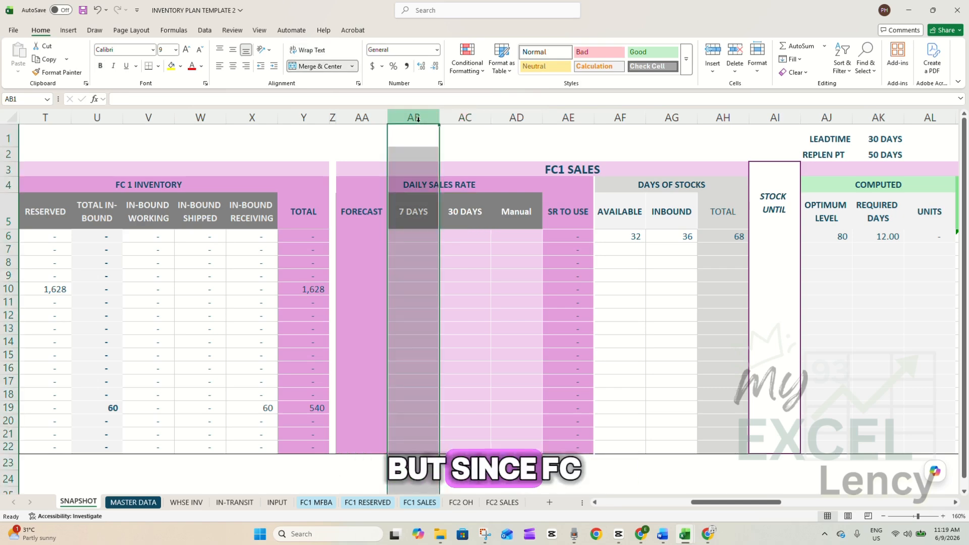
click(423, 504)
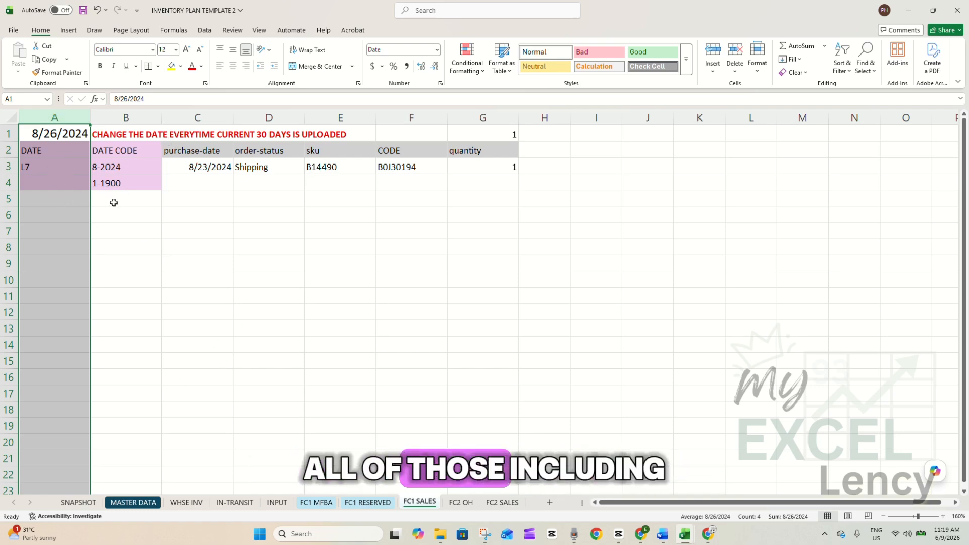
click(92, 504)
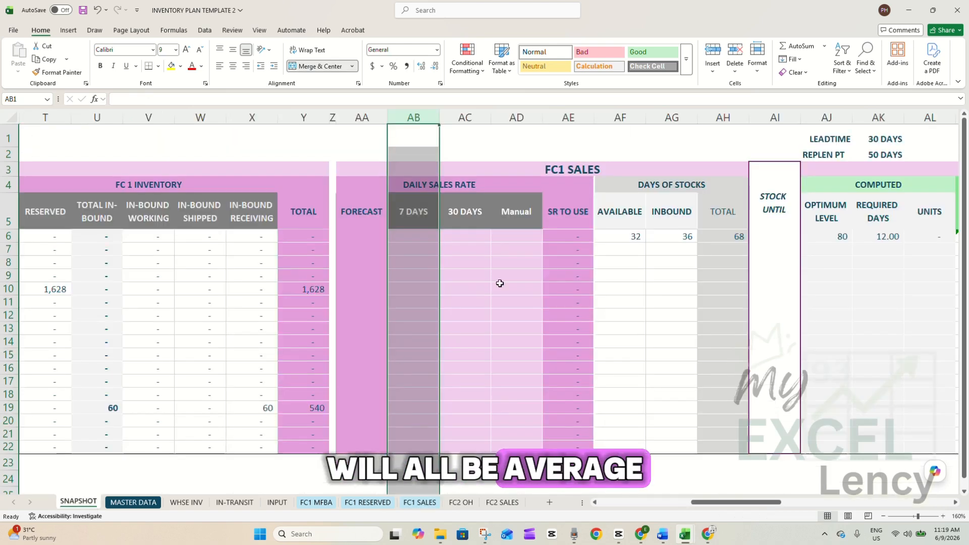
click(470, 116)
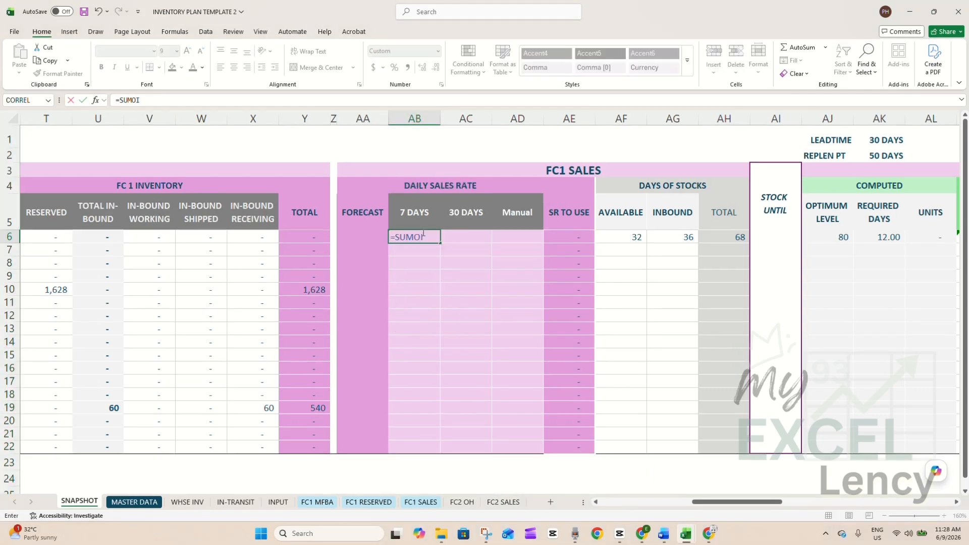
- Enter a SUMIFS formula in AB6 summing FC1 SALES column G, matching E:E to SNAPSHOT A:A and FC1 SALES A:A to SNAPSHOT AB5
text(()
click(421, 502)
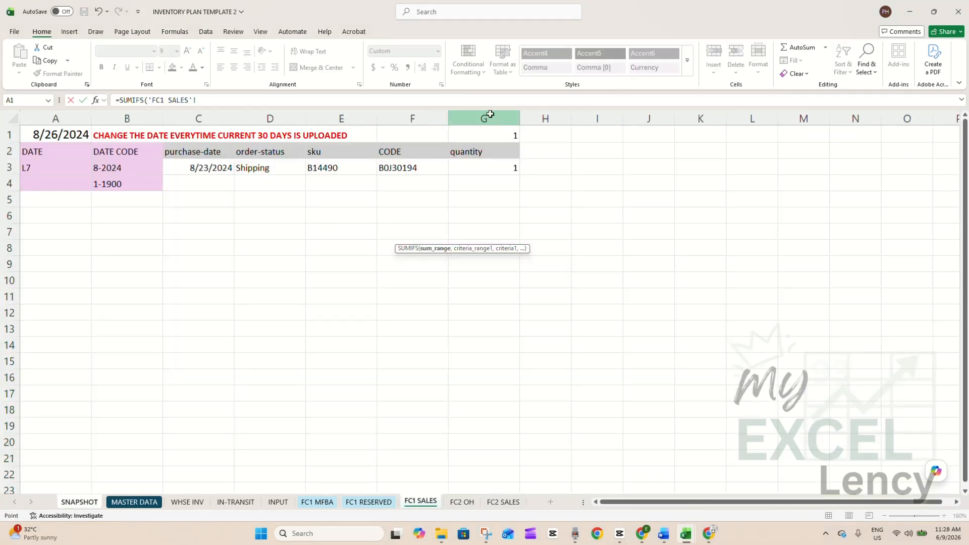
click(490, 117)
text(,)
click(346, 117)
text(,)
click(79, 501)
click(47, 117)
drag(728, 502, 754, 502)
text(,)
click(432, 504)
click(48, 117)
text(,)
click(79, 502)
click(207, 209)
text())
- Lock the references in the AB6 SUMIFS formula, using AB$5 and absolute columns for quantity, SKU and the SNAPSHOT SKU criteria
click(455, 100)
key(F4)
key(F4)
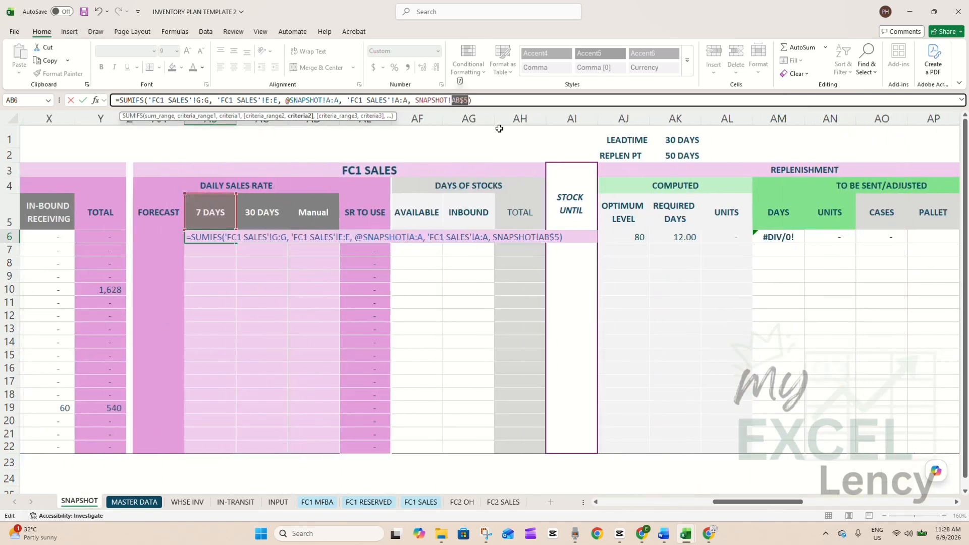
click(205, 101)
key(F4)
click(280, 101)
key(F4)
click(350, 101)
key(F4)
key(Return)
- Enter the 30 DAYS SUMIFS formula in AC6, summing FC1 SALES column G where column E matches SNAPSHOT column A
click(255, 245)
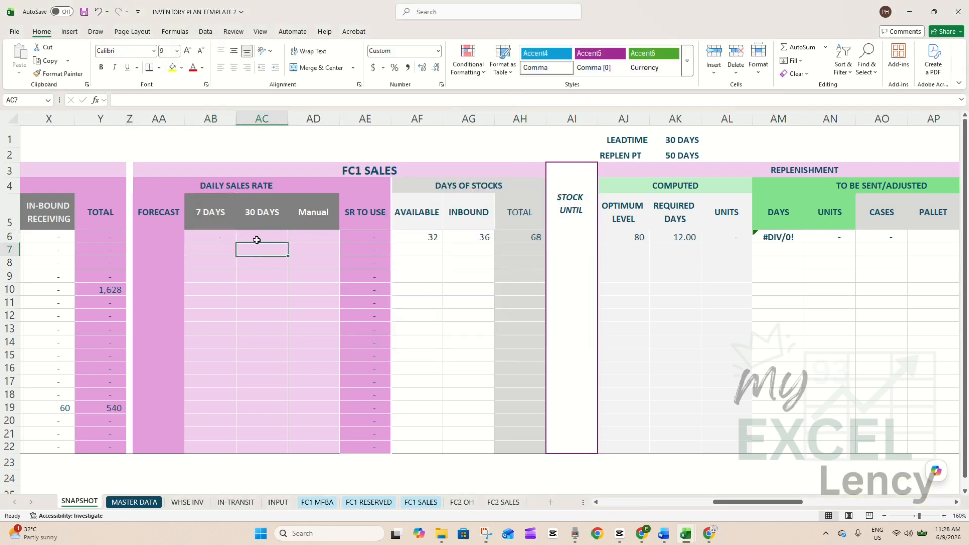
text(=SUMIFS()
click(420, 502)
click(473, 118)
text(,)
click(341, 118)
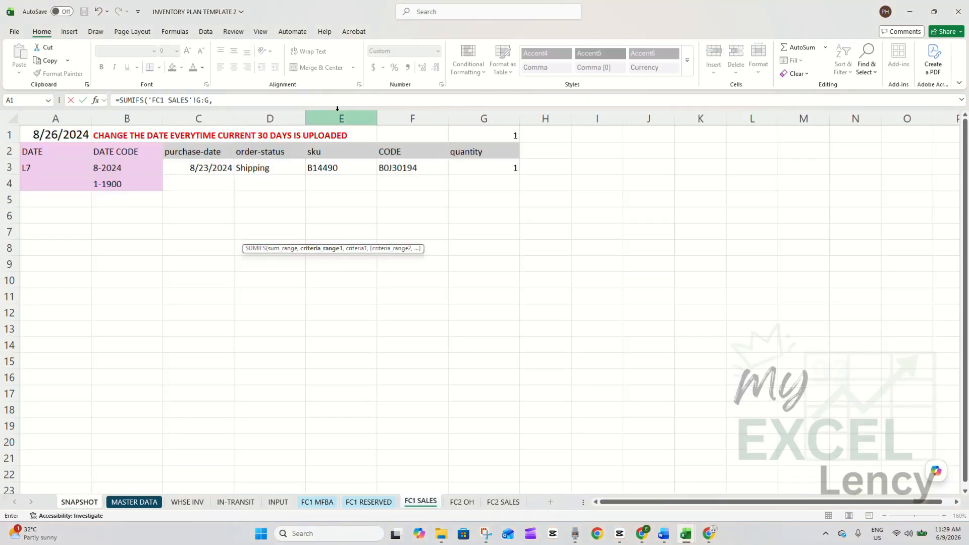
text(,)
click(80, 502)
click(46, 118)
key(Return)
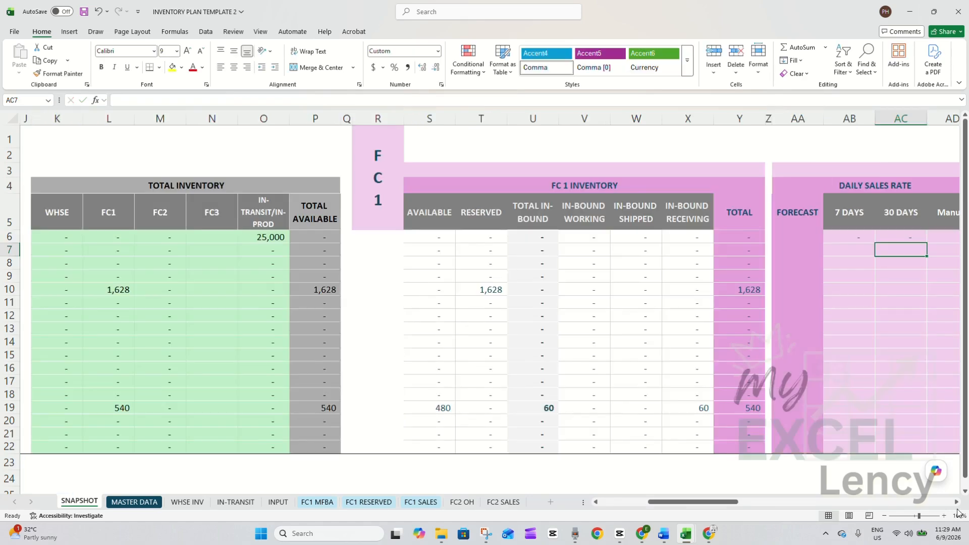
- Copy the daily sales rate formula from row 6 down through row 22
click(957, 502)
click(626, 237)
key(ctrl+c)
drag(581, 237, 587, 446)
right_click(586, 429)
click(634, 234)
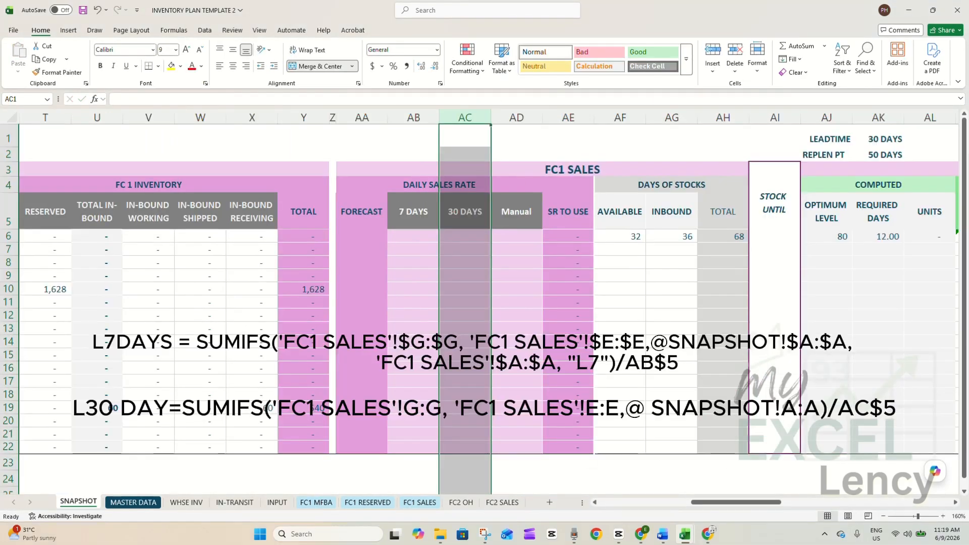
- Link the SR TO USE cell AE6 to the 30 DAYS sales rate with the formula =AC6
click(524, 295)
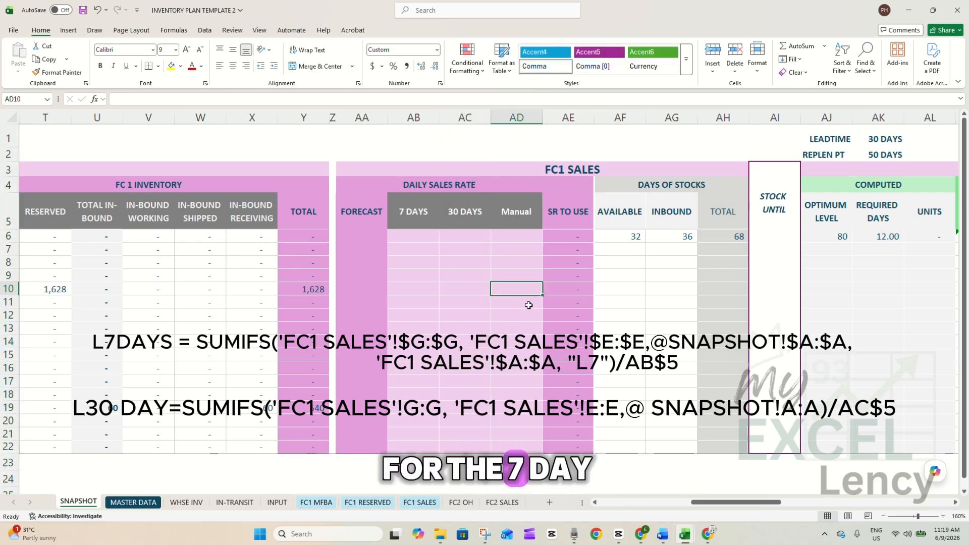
click(409, 207)
click(466, 210)
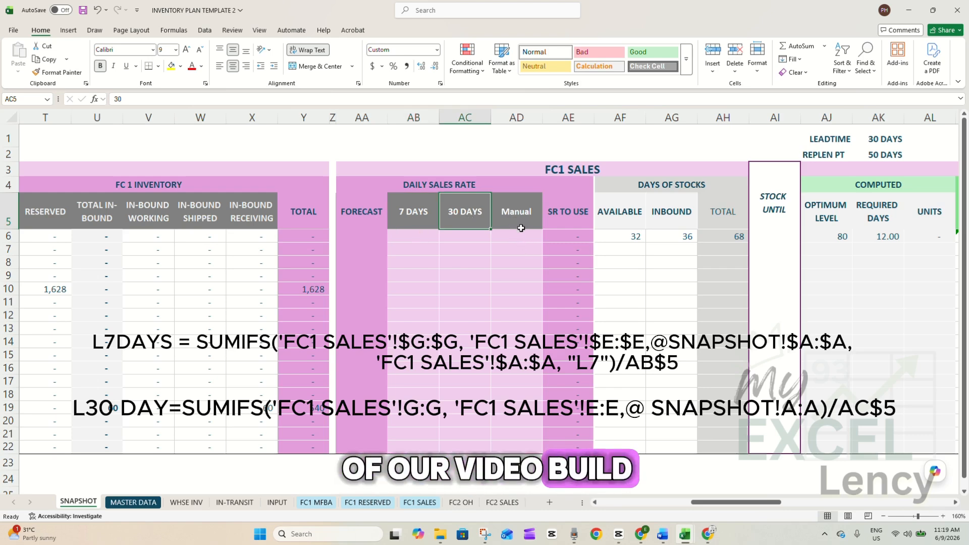
click(517, 117)
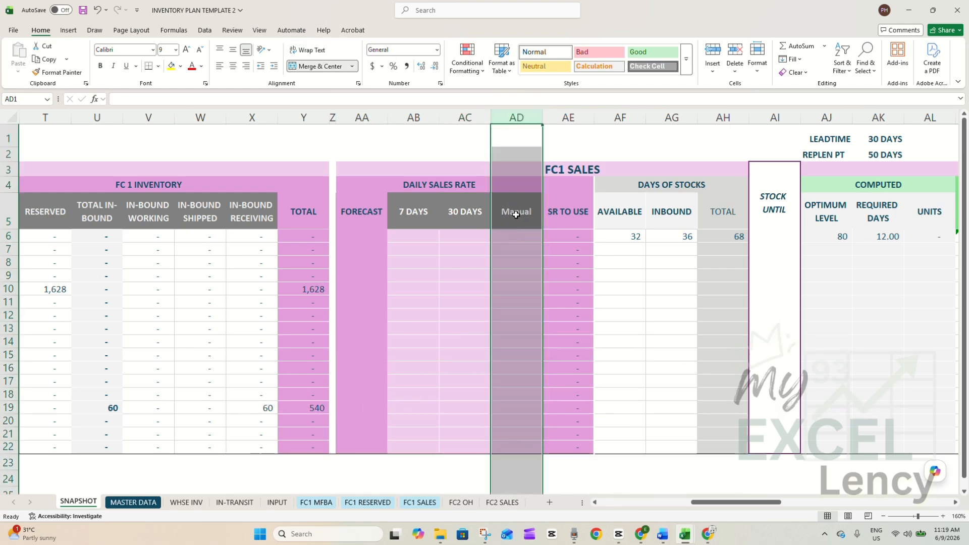
click(566, 237)
text(=)
click(460, 237)
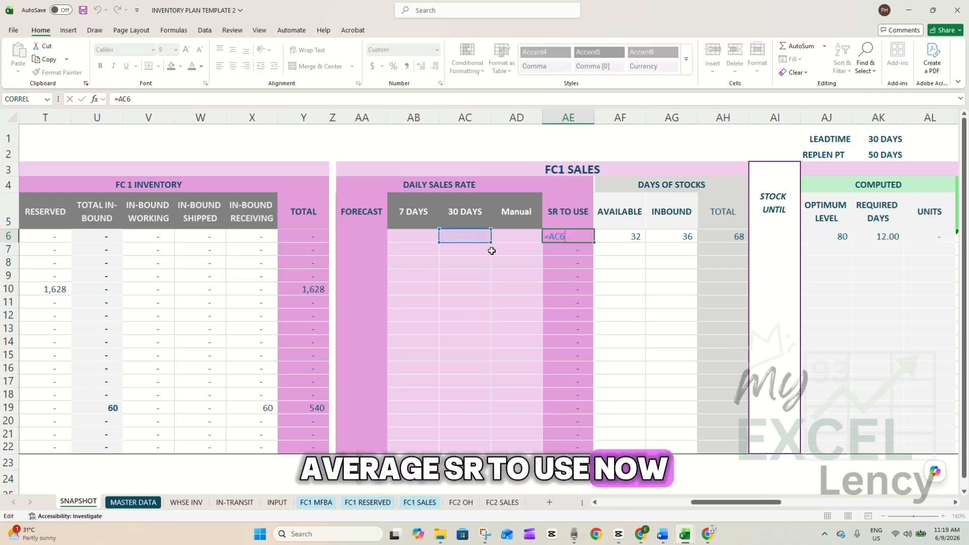
key(ctrl+Return)
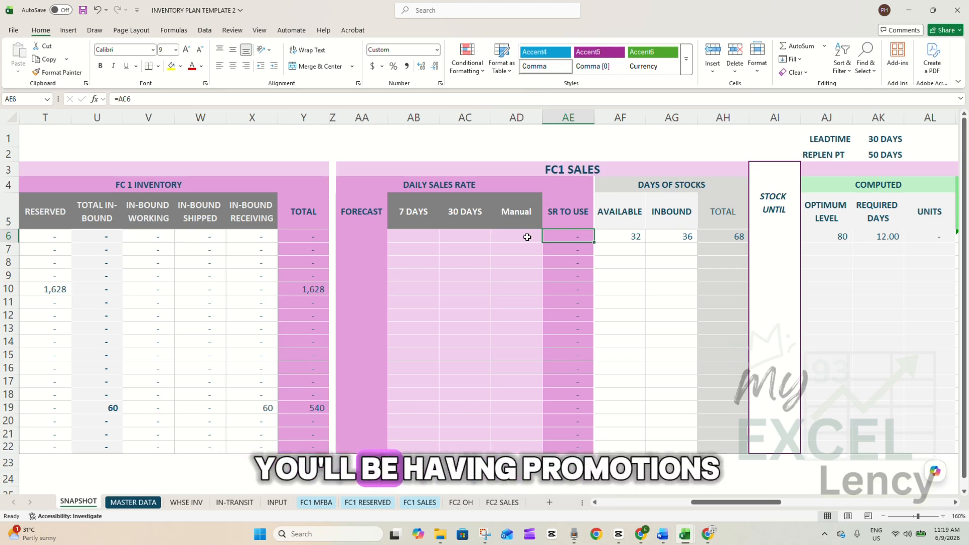
- Check which sales rate cell the SR TO USE formula in AE6 references and copy it down to AE22
key(F2)
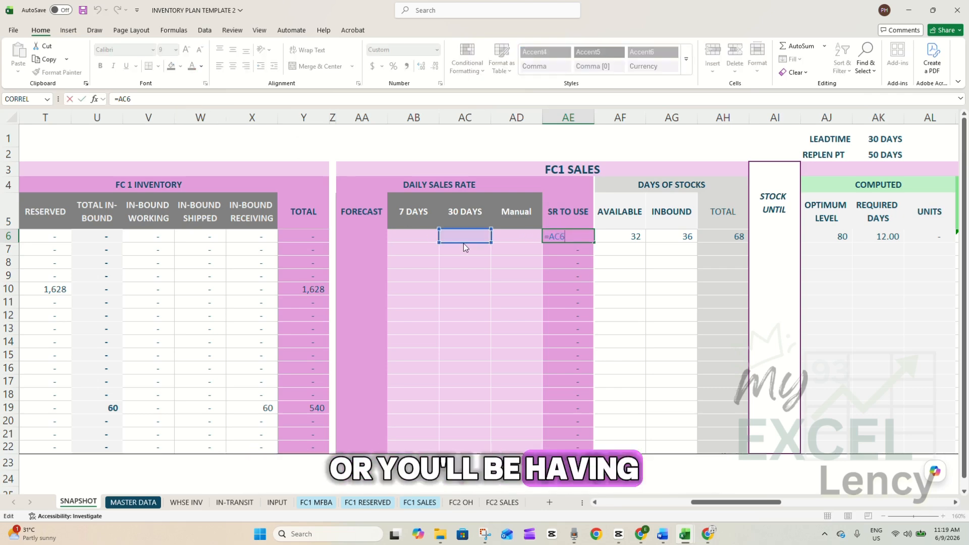
click(506, 242)
key(Return)
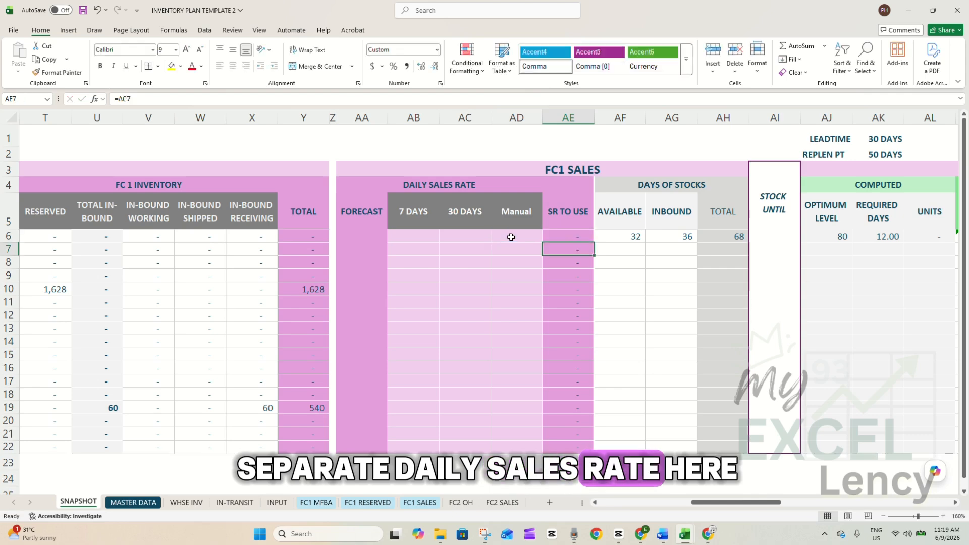
double_click(575, 236)
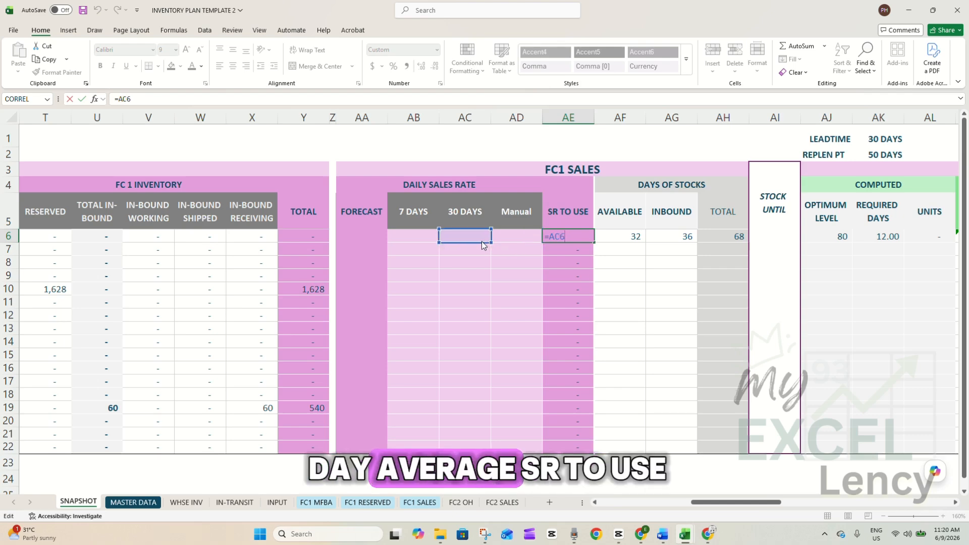
key(Return)
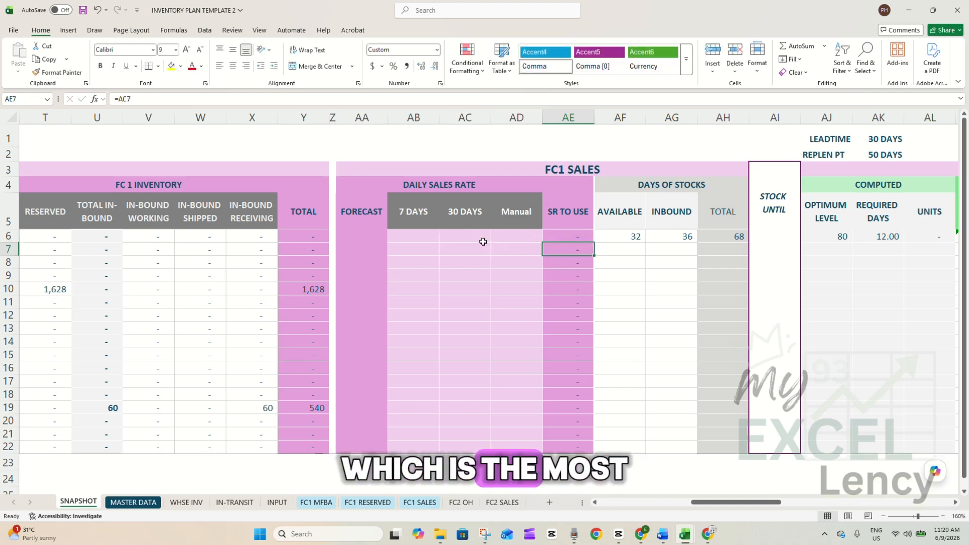
click(569, 234)
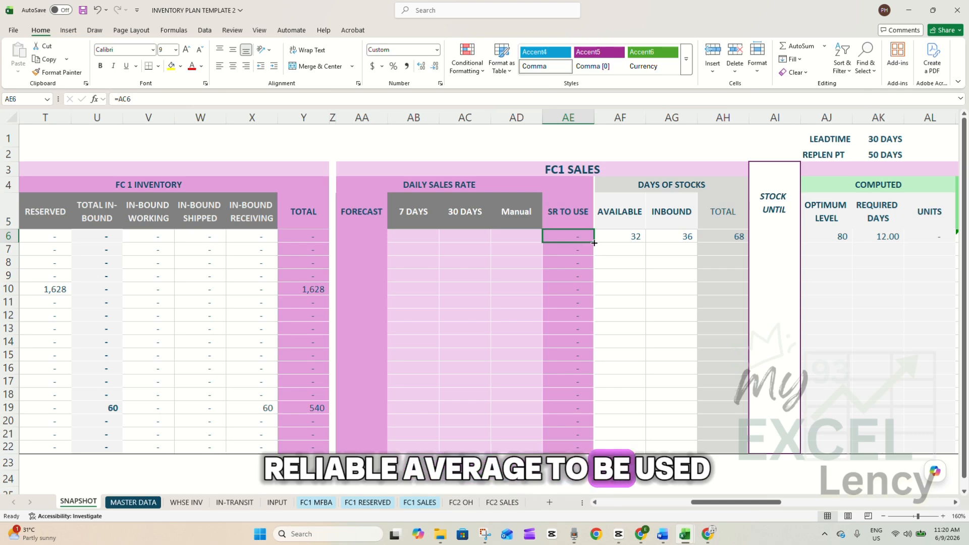
drag(594, 243, 582, 450)
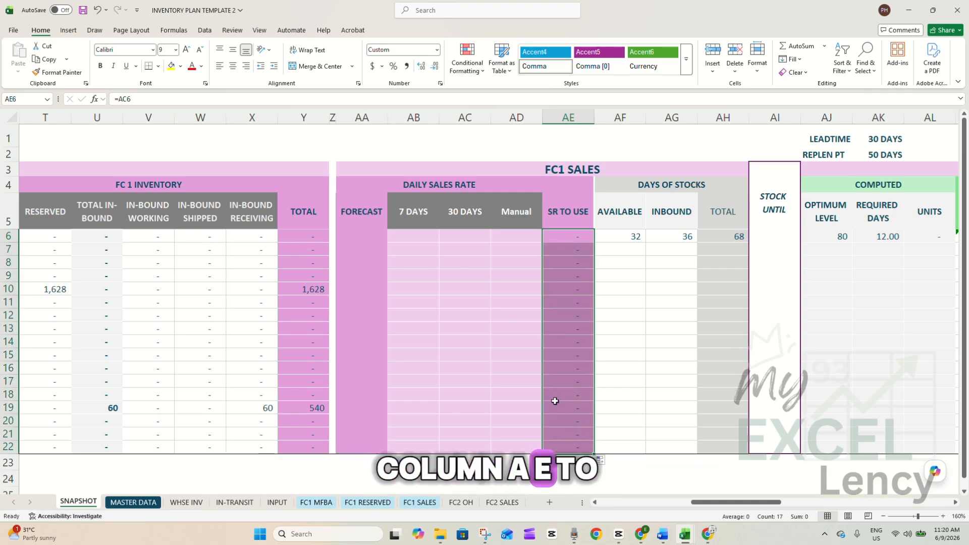
click(555, 397)
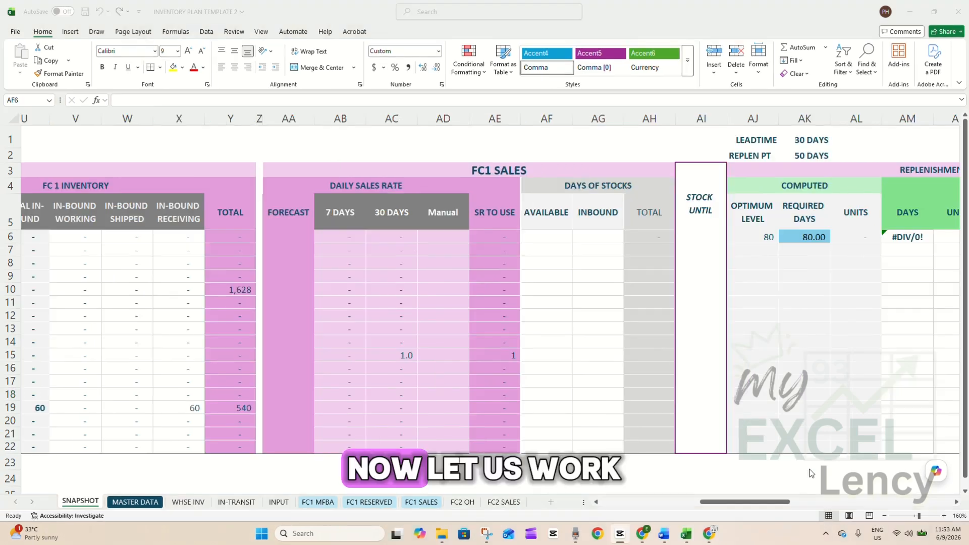
- Enter the AVAILABLE days of stocks formula =S6/AE6 in AF6, dividing FC1 available units by SR TO USE
scroll(649, 351, up, 2)
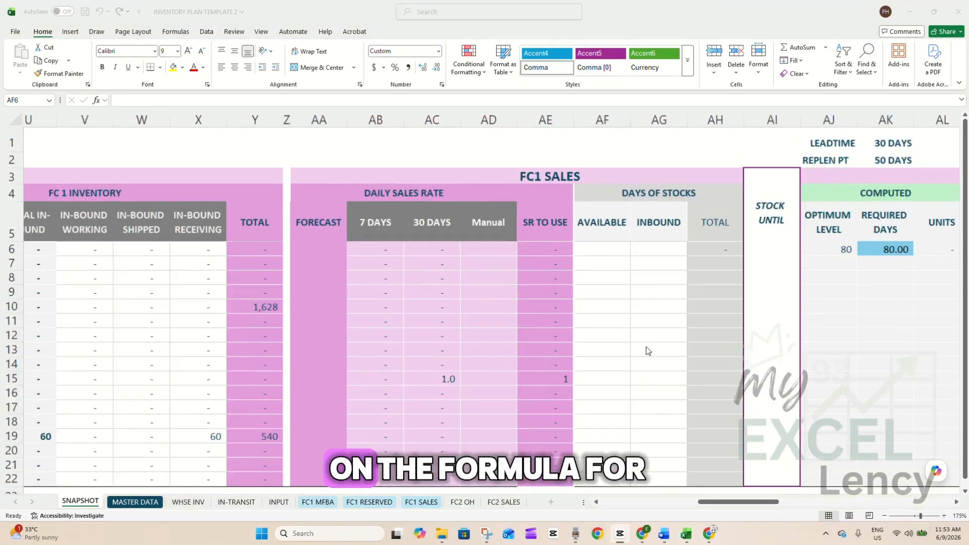
scroll(646, 347, up, 1)
click(759, 508)
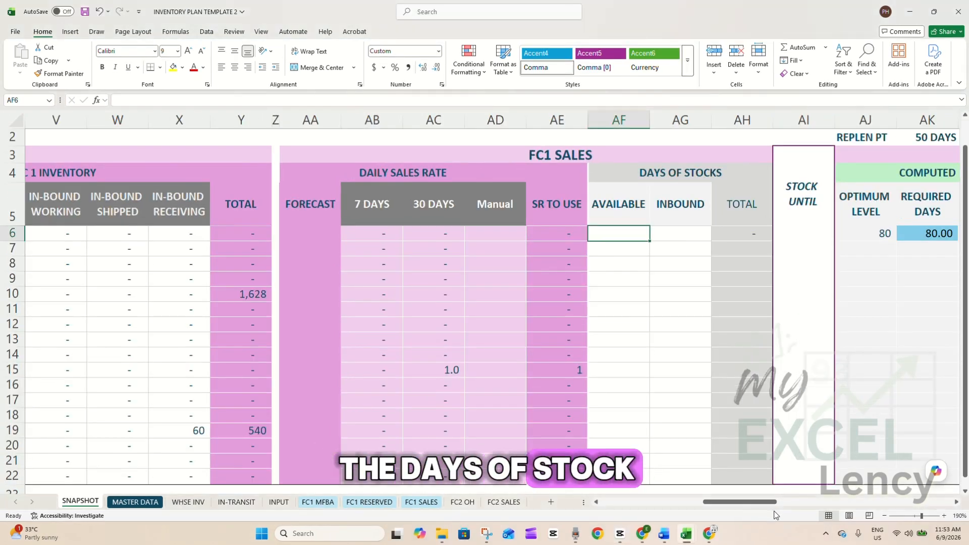
drag(759, 506, 779, 503)
click(445, 172)
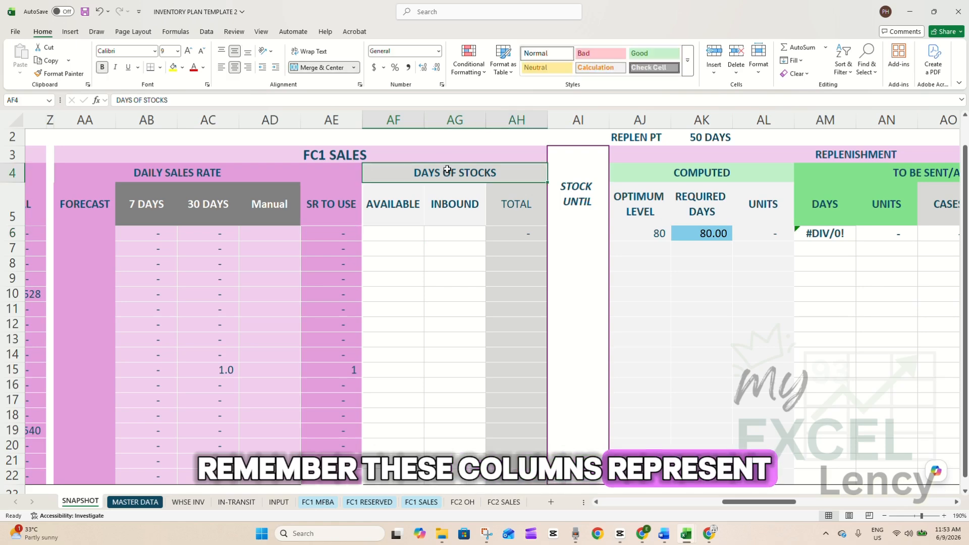
click(401, 231)
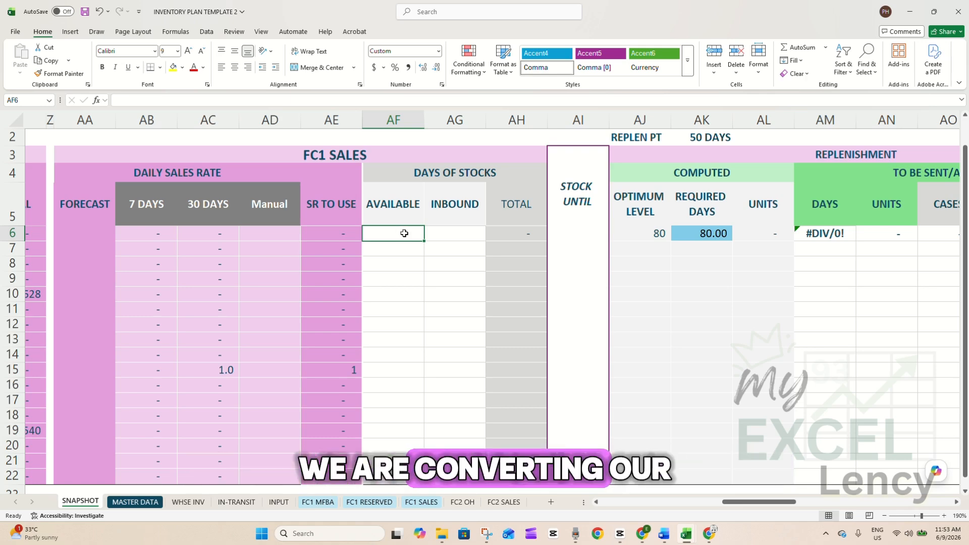
drag(749, 506, 701, 506)
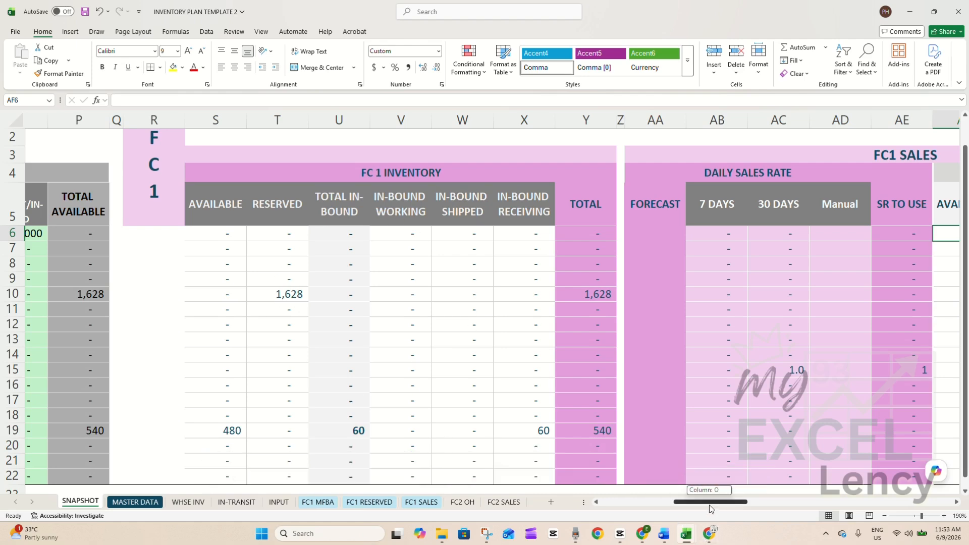
drag(710, 505, 743, 514)
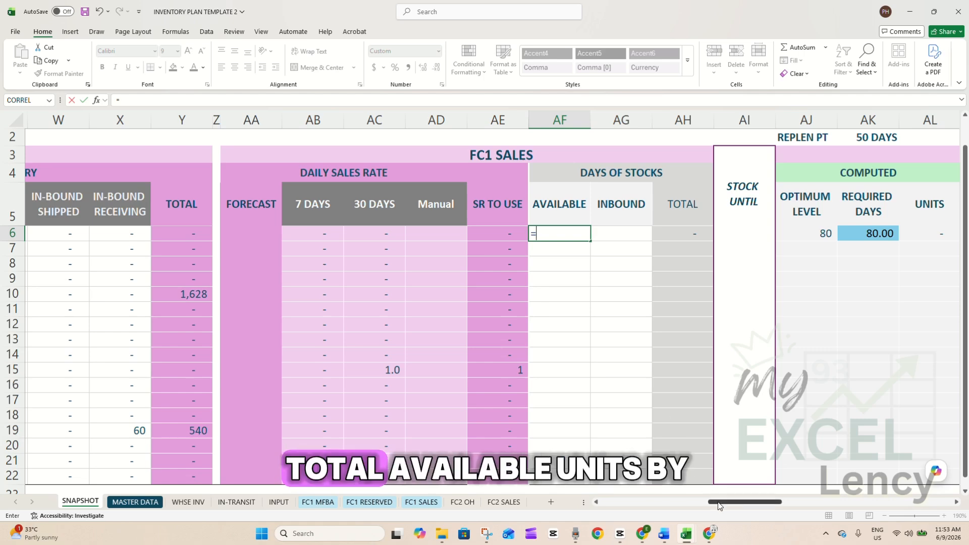
drag(723, 502, 697, 503)
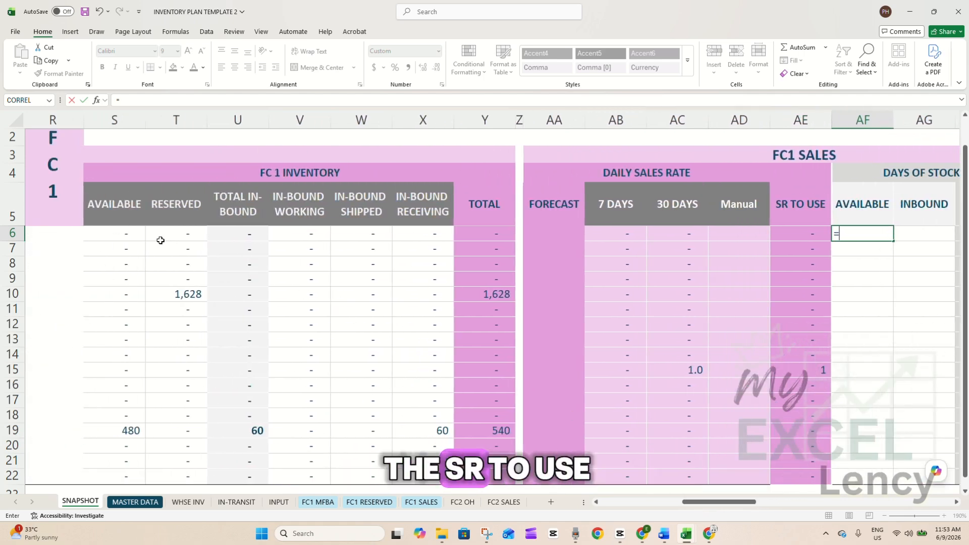
click(130, 232)
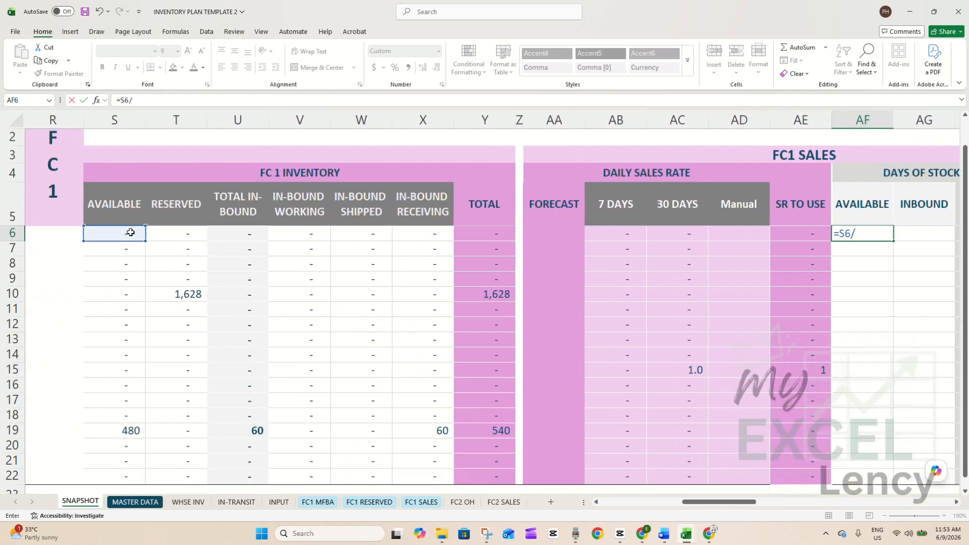
click(789, 232)
key(Tab)
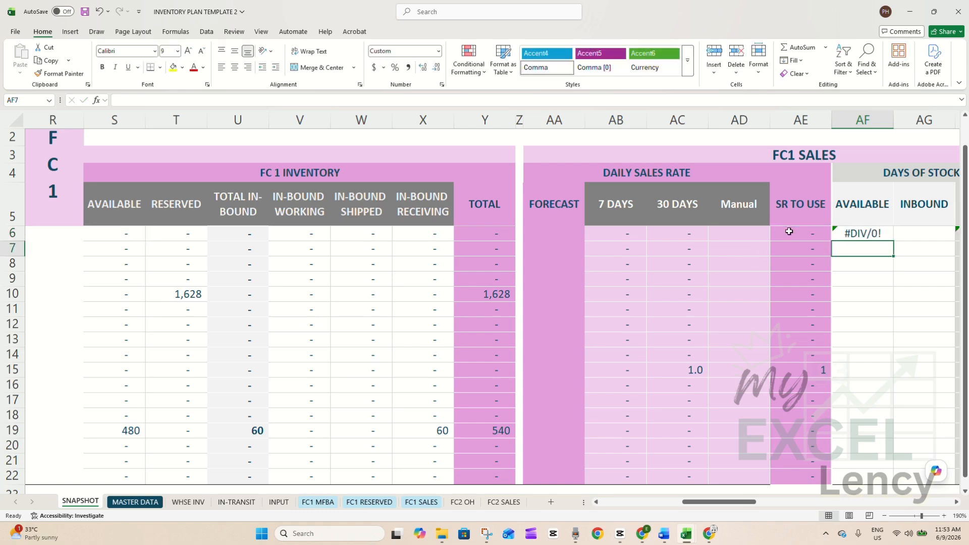
- Enter the INBOUND days of stocks formula =Y6/AE6 in AG6
scroll(790, 232, right, 1)
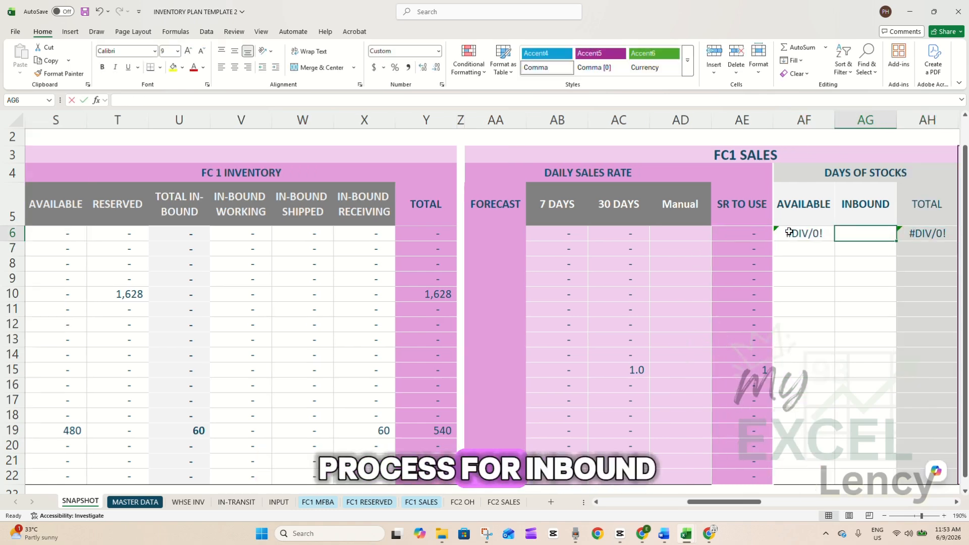
text(=)
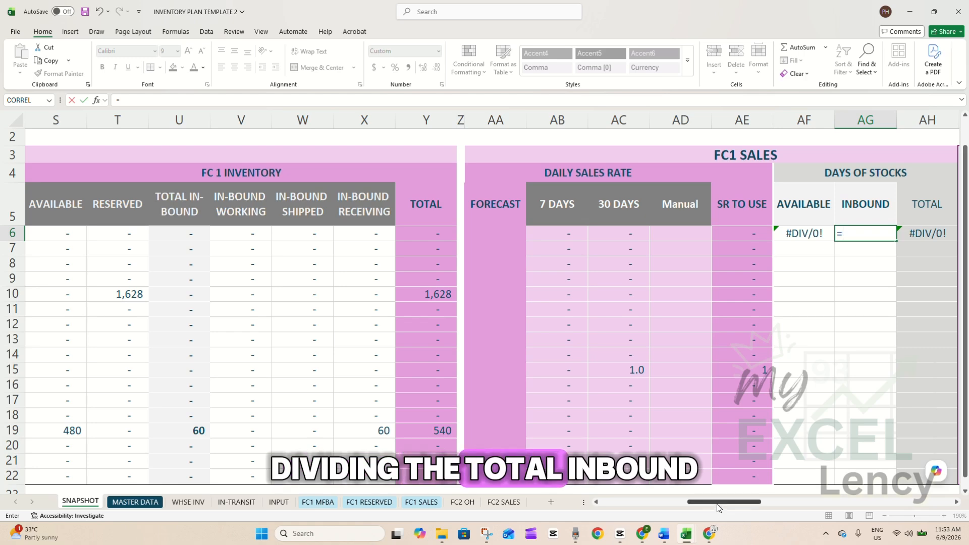
scroll(713, 505, left, 1)
click(469, 231)
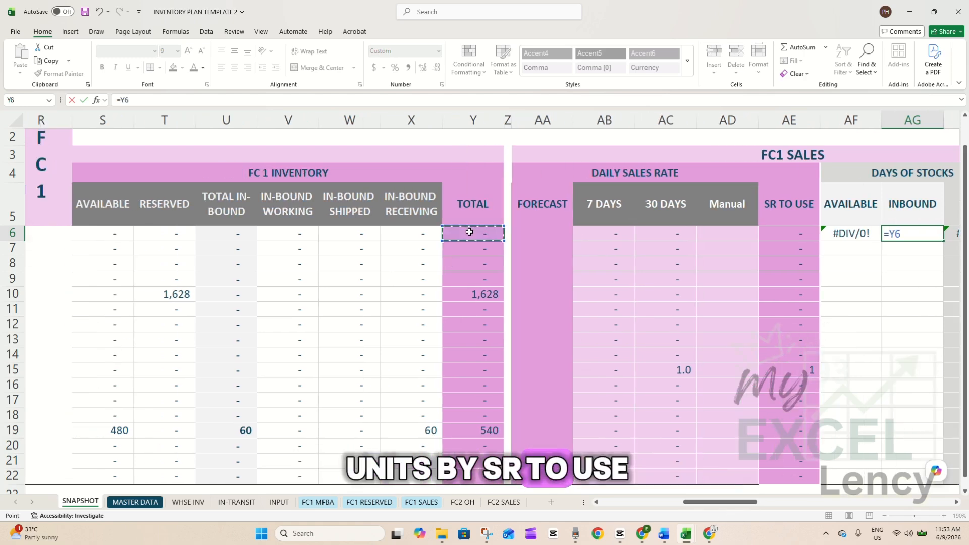
text(/)
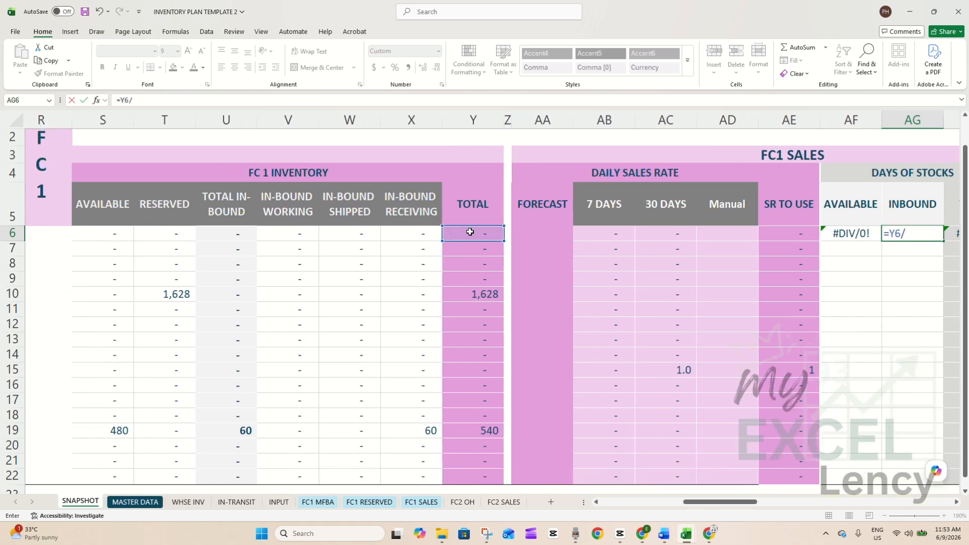
click(784, 234)
key(Return)
- Enter the TOTAL days of stocks formula =AF6+AG6 in AH6
key(Up)
key(Right)
key(Right)
key(Right)
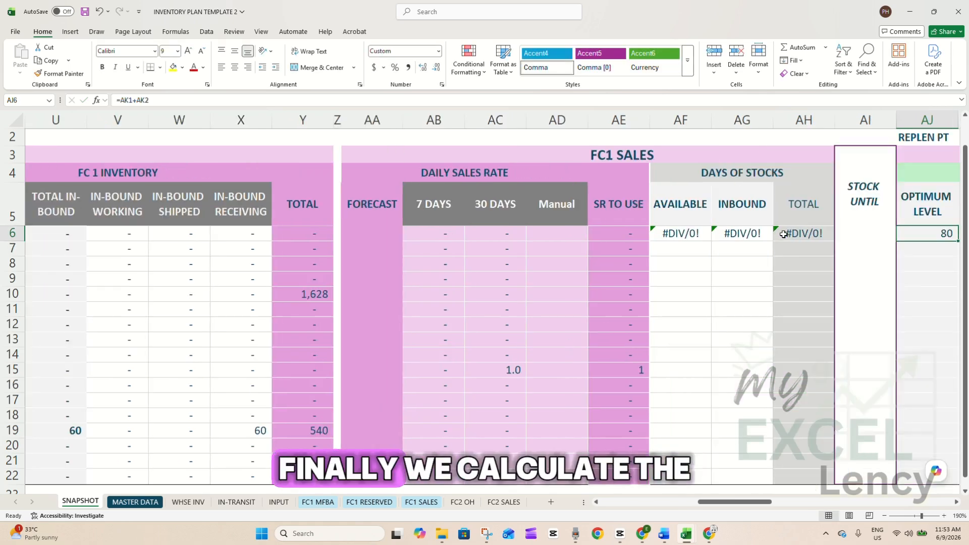
key(Left)
key(Left)
text(=)
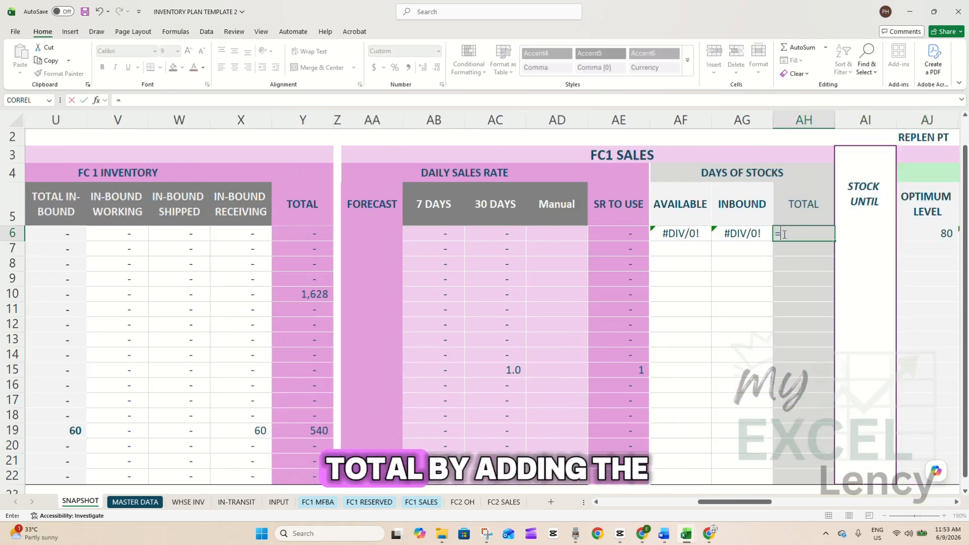
key(Left)
key(Left)
text(+)
key(Left)
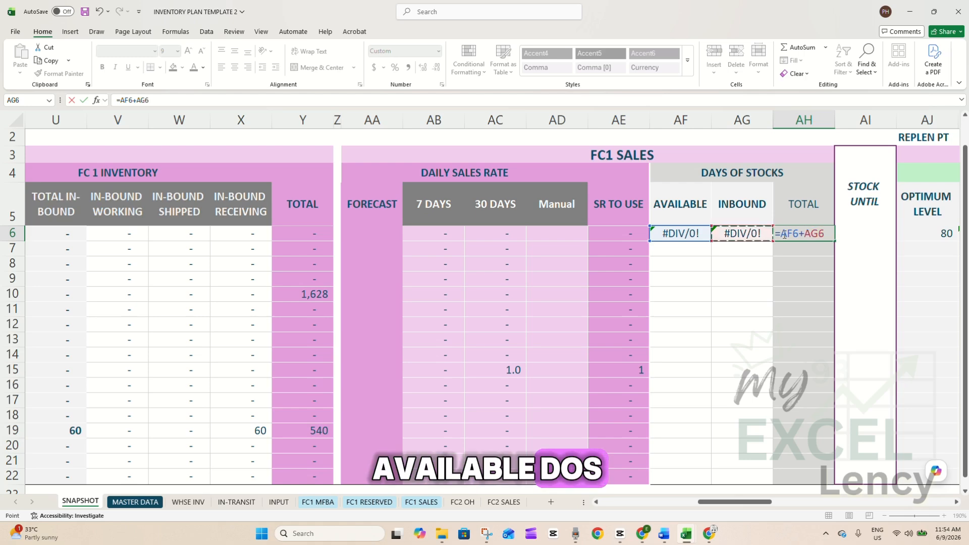
key(Return)
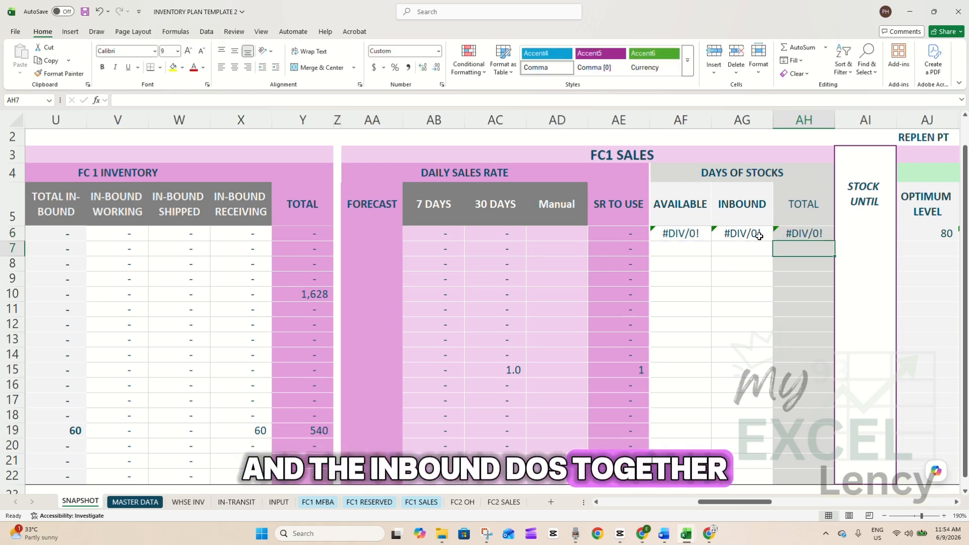
- Copy the days of stocks formulas in AF6:AH6 down through row 22
drag(703, 235, 771, 234)
key(ctrl+c)
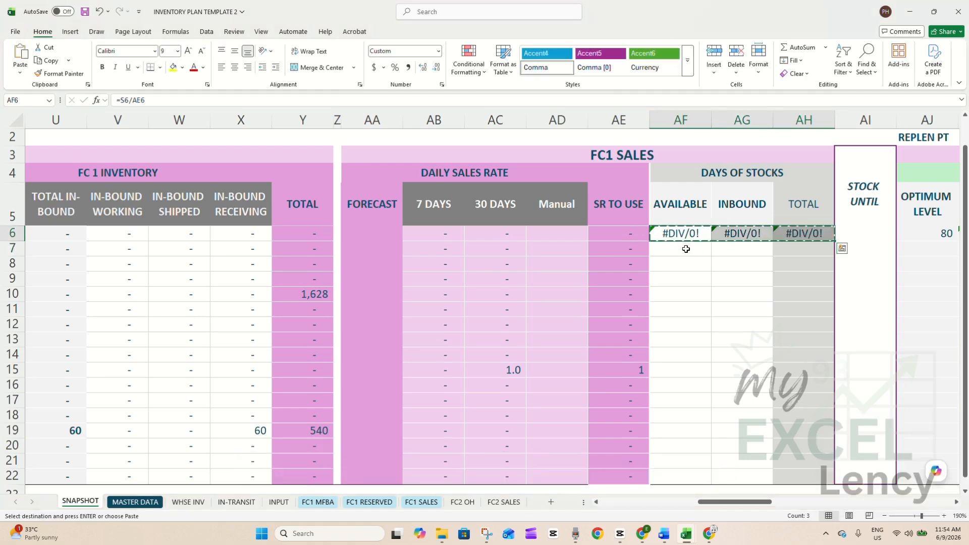
click(689, 250)
scroll(687, 333, down, 3)
shift+click(677, 305)
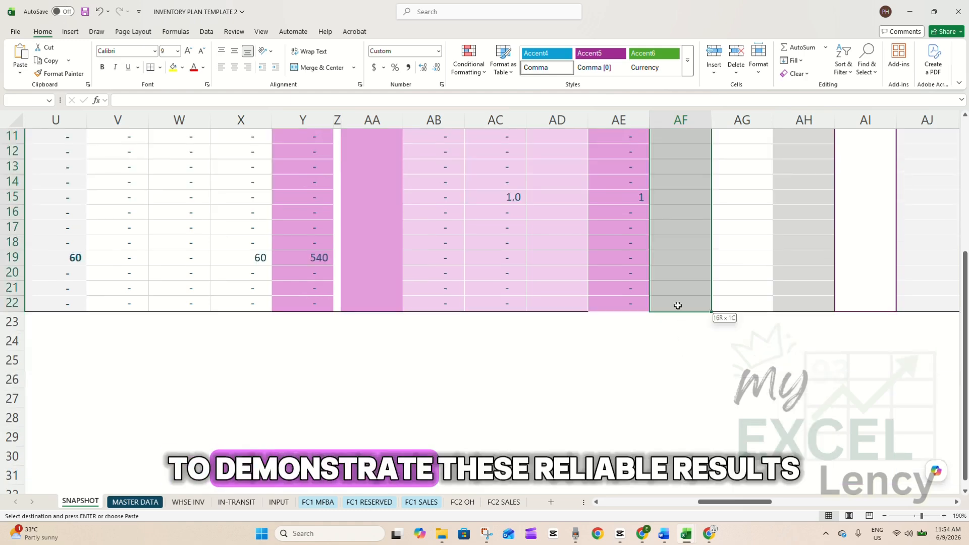
right_click(677, 303)
click(735, 272)
scroll(707, 303, up, 4)
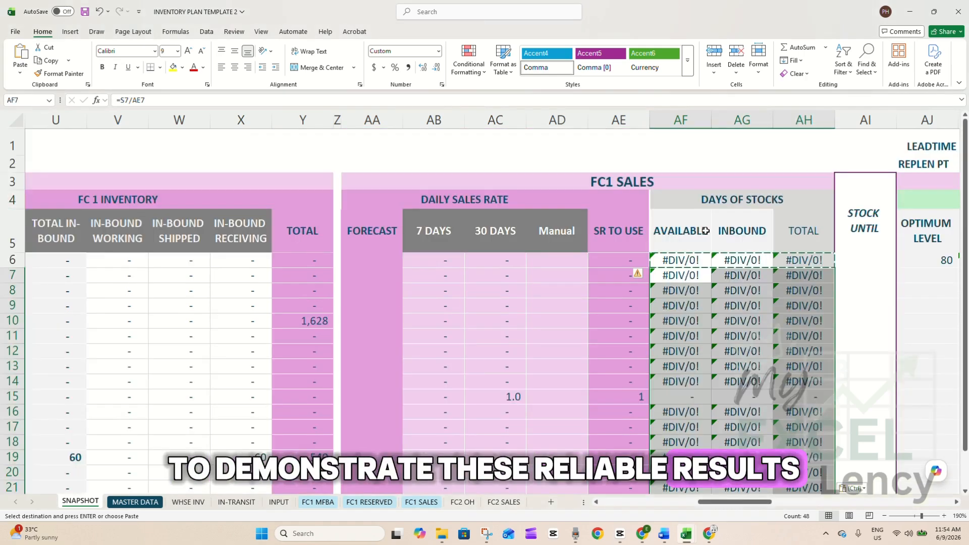
click(680, 306)
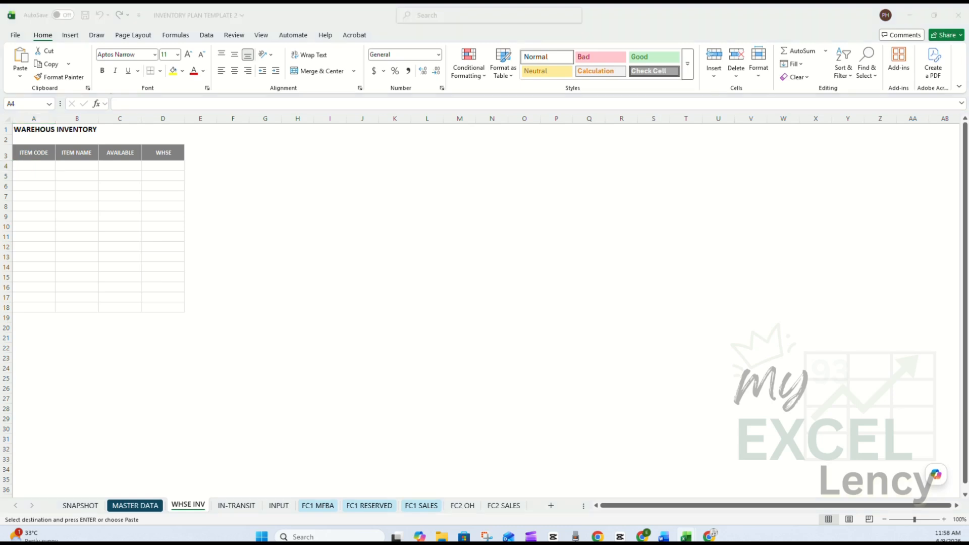
- Paste the copied warehouse inventory data into the WHSE INV sheet starting at A4
click(39, 166)
key(ctrl+v)
click(353, 259)
- Paste the copied in-transit and in-production data into the IN-TRANSIT sheet starting at A5
click(235, 505)
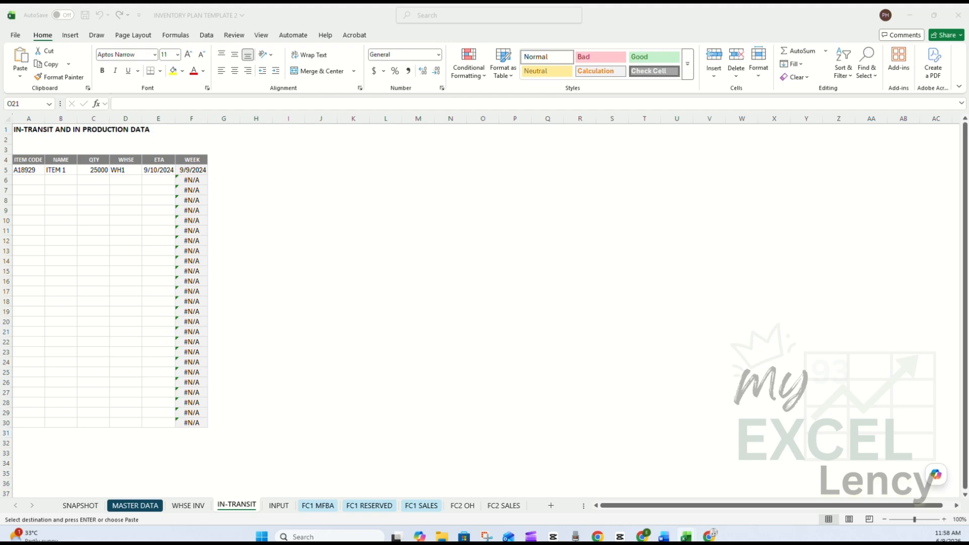
click(31, 169)
key(ctrl+v)
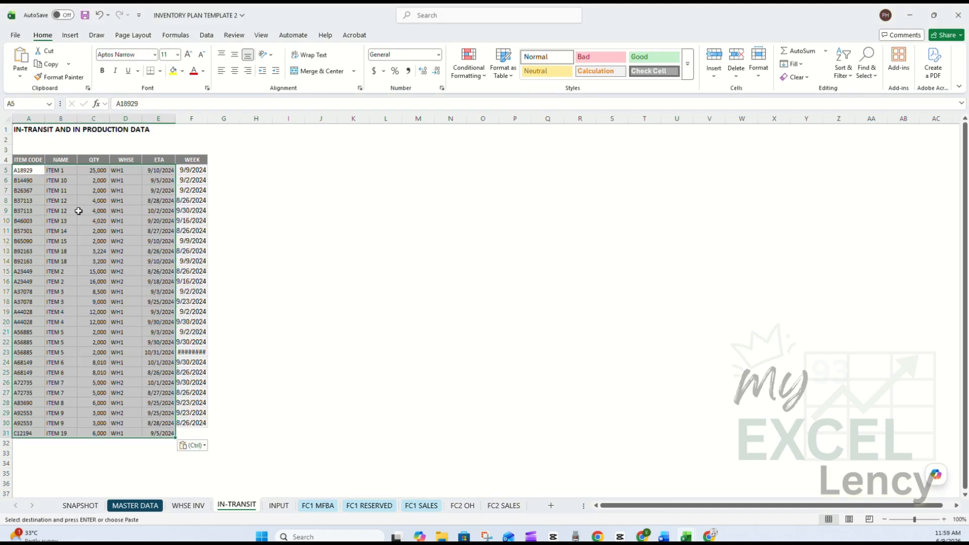
- Extend the WEEK formula in the IN-TRANSIT sheet from F30 down to F34 and open the FC1 MFBA sheet
click(204, 425)
drag(207, 427, 207, 463)
click(256, 422)
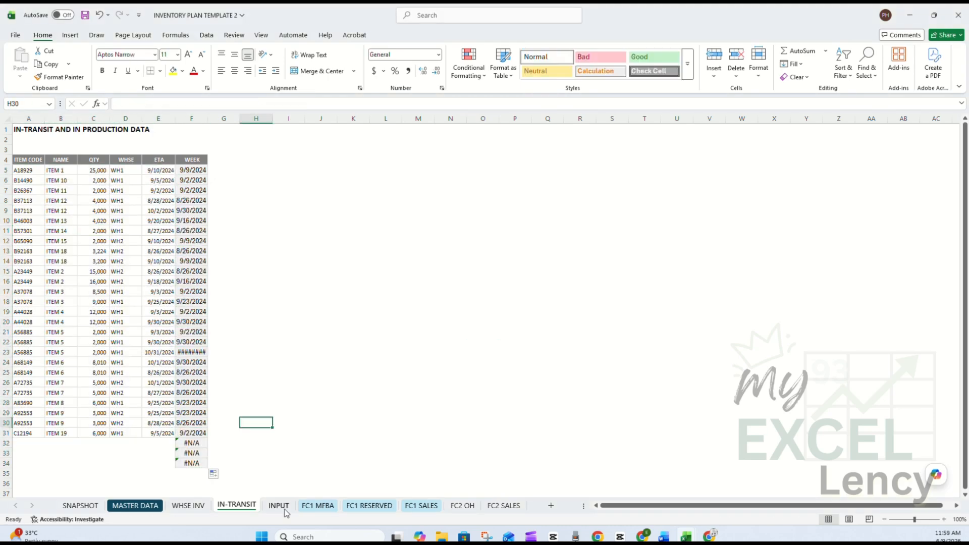
click(318, 506)
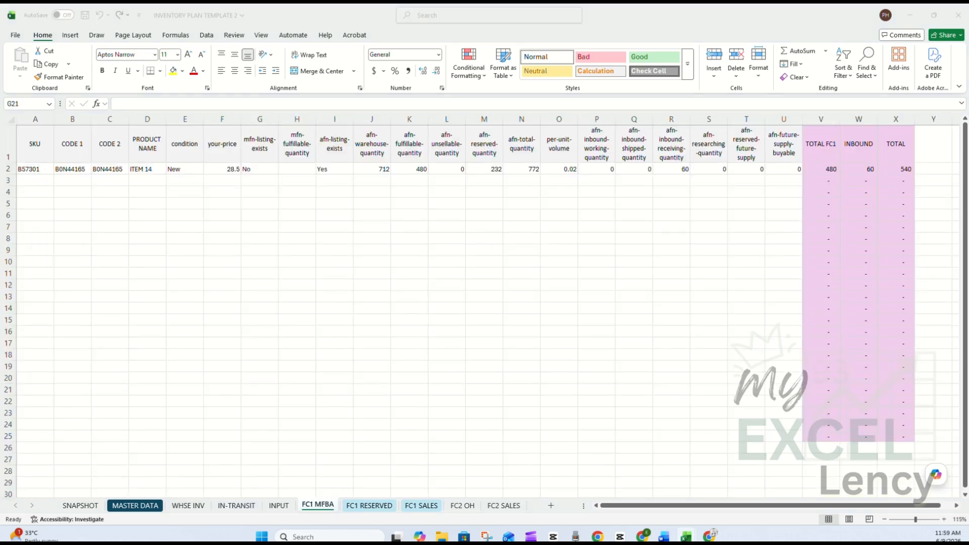
click(30, 169)
key(ctrl+v)
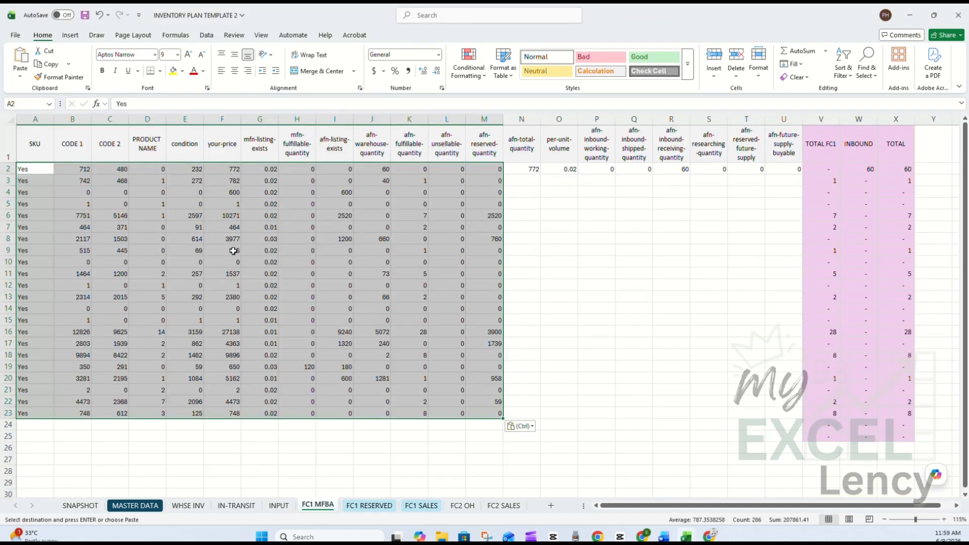
key(alt+Tab)
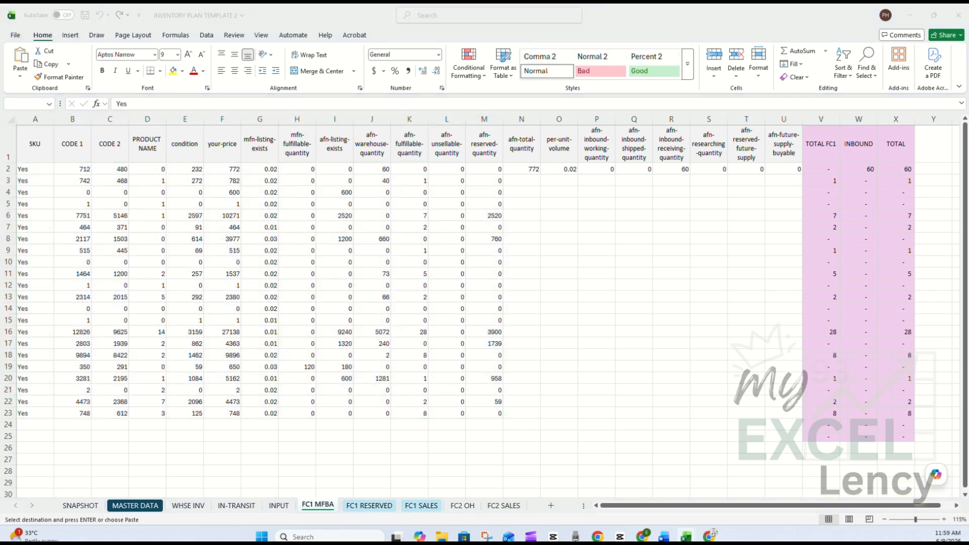
key(alt+Tab)
- Paste the full FC1 inventory report, from SKU through afn-future-supply-buyable, into the FC1 MFBA sheet starting at A2
click(38, 168)
key(ctrl+v)
click(521, 285)
- Paste the copied reserved inventory report into the FC1 RESERVED sheet starting at A2
key(alt+Tab)
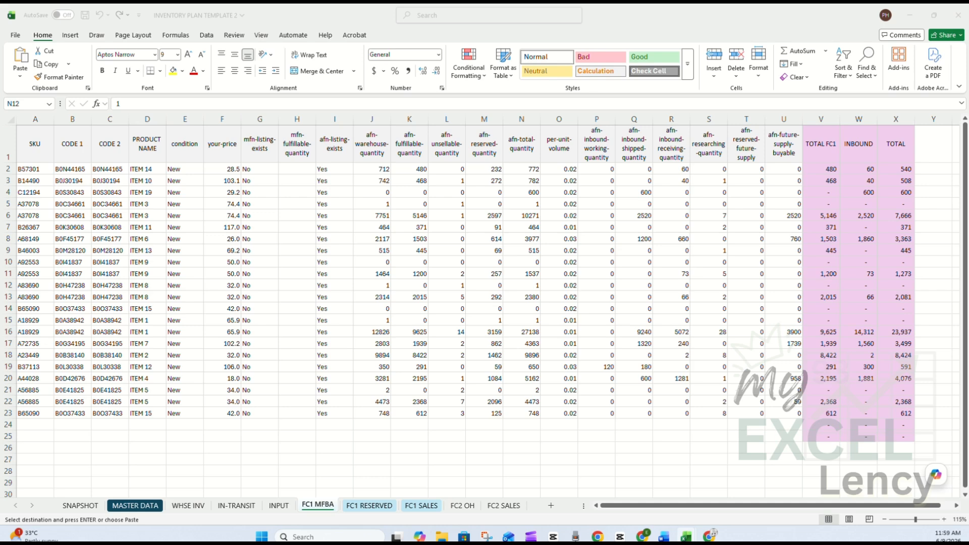
key(alt+Tab)
click(369, 506)
click(38, 154)
key(ctrl+v)
click(440, 315)
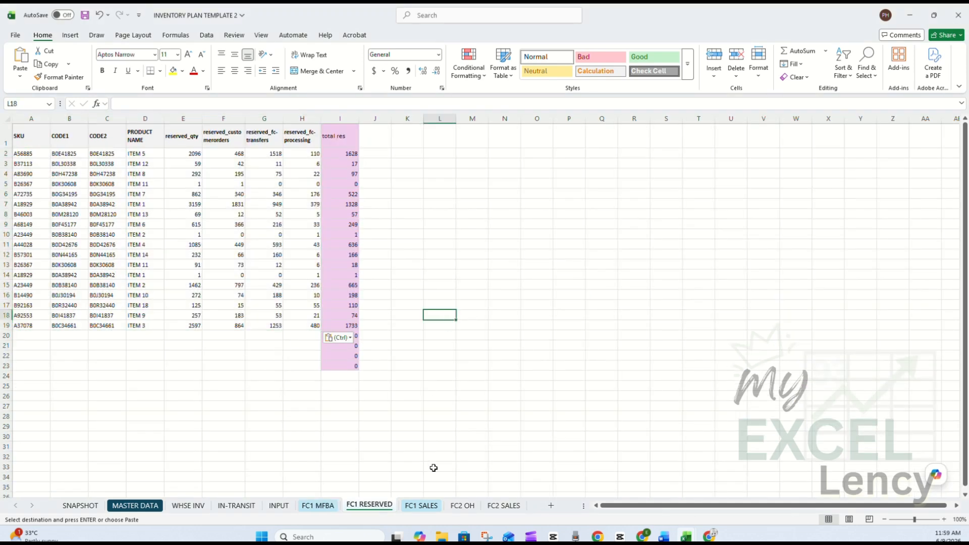
- Paste the copied 30-day sales data into the FC1 SALES sheet starting at the purchase-date cell C3
click(421, 505)
key(alt+Tab)
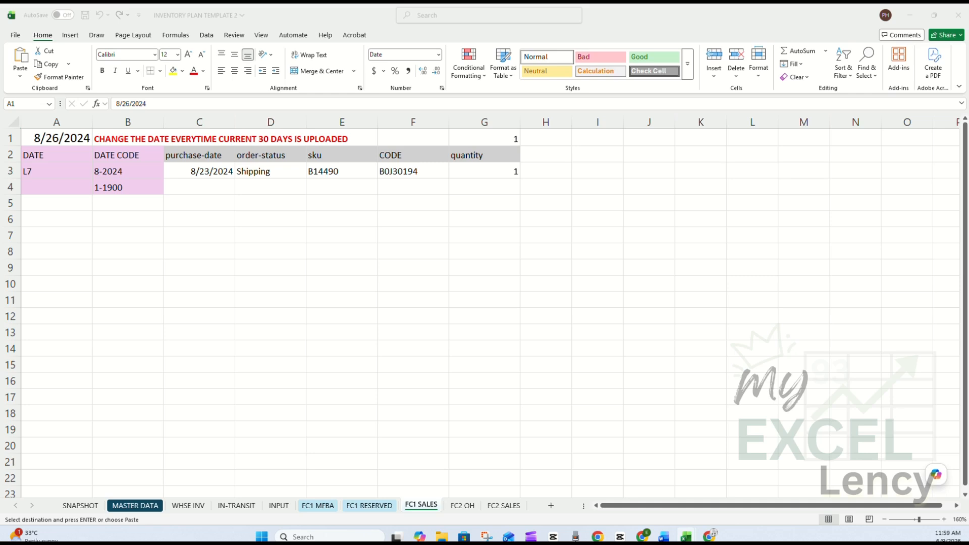
click(202, 171)
key(ctrl+v)
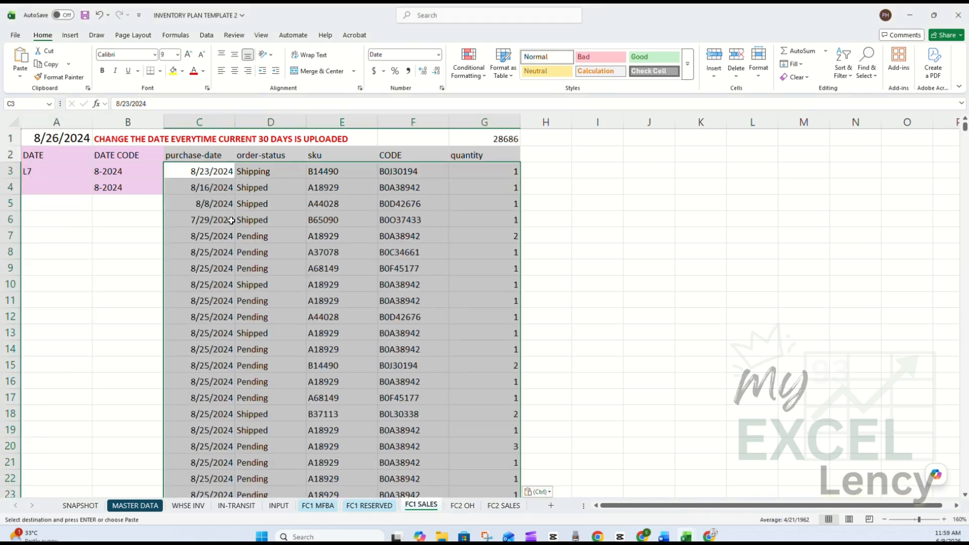
- Fill the DATE and DATE CODE formulas in FC1 SALES columns A and B down to the last row of pasted sales data
click(74, 188)
click(62, 170)
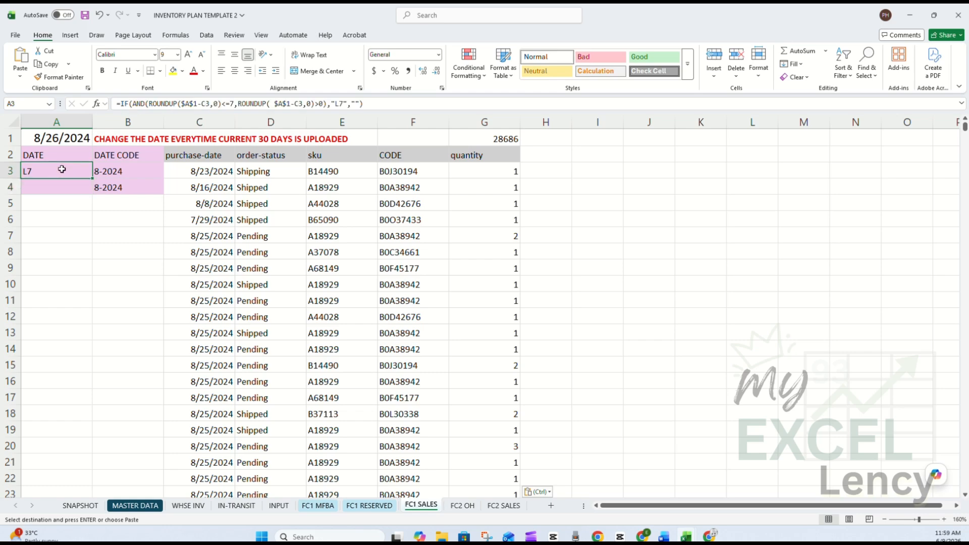
drag(62, 172, 141, 424)
drag(70, 411, 136, 414)
double_click(170, 420)
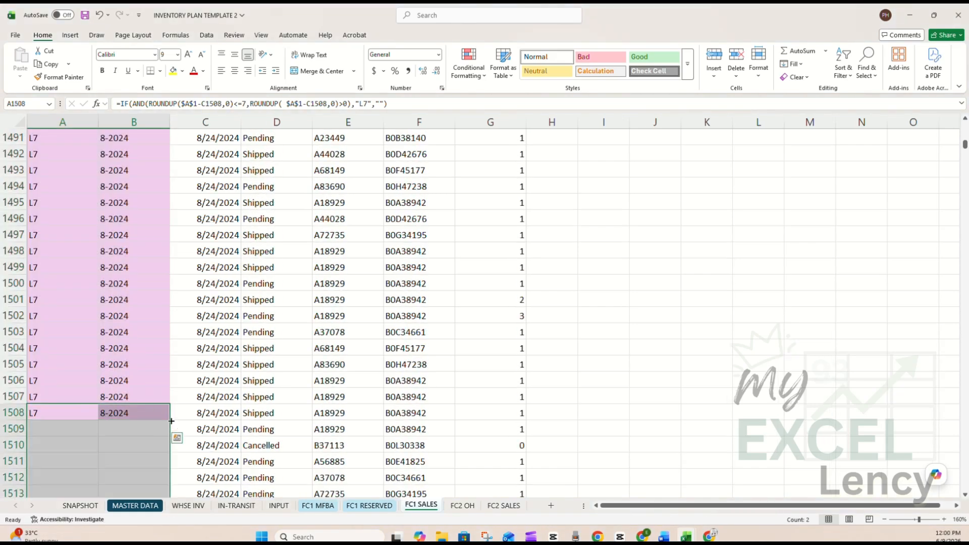
scroll(201, 412, down, 10)
click(205, 410)
key(ctrl+Down)
drag(82, 287, 177, 320)
click(223, 285)
key(ctrl+Up)
click(364, 297)
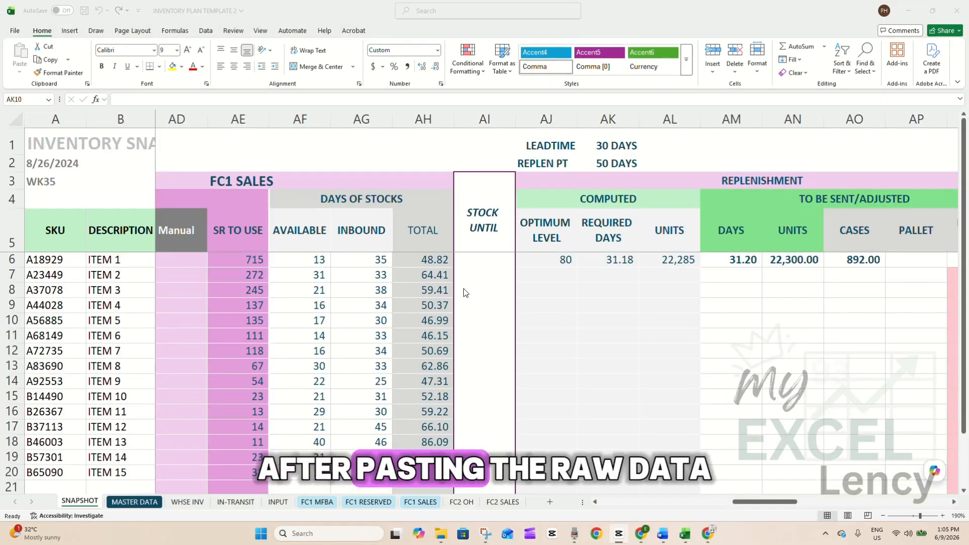
- Review the inbound and total days of stocks for the listed SKUs on the SNAPSHOT sheet
scroll(354, 323, down, 3)
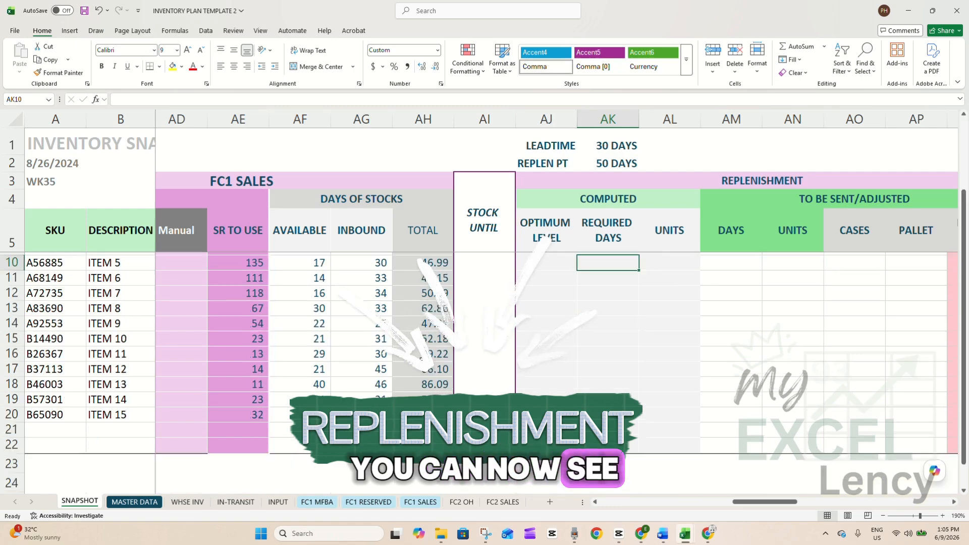
scroll(424, 359, up, 3)
click(362, 305)
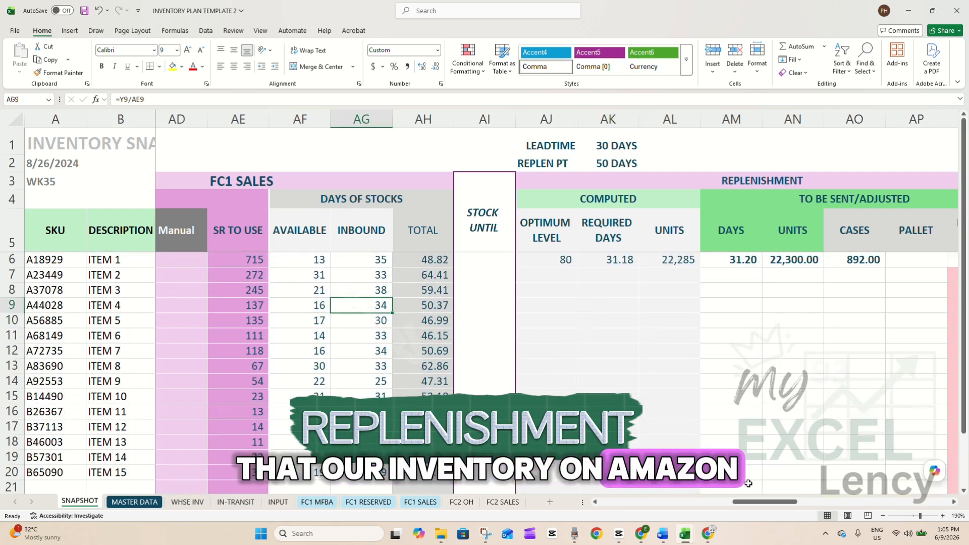
drag(760, 506, 777, 523)
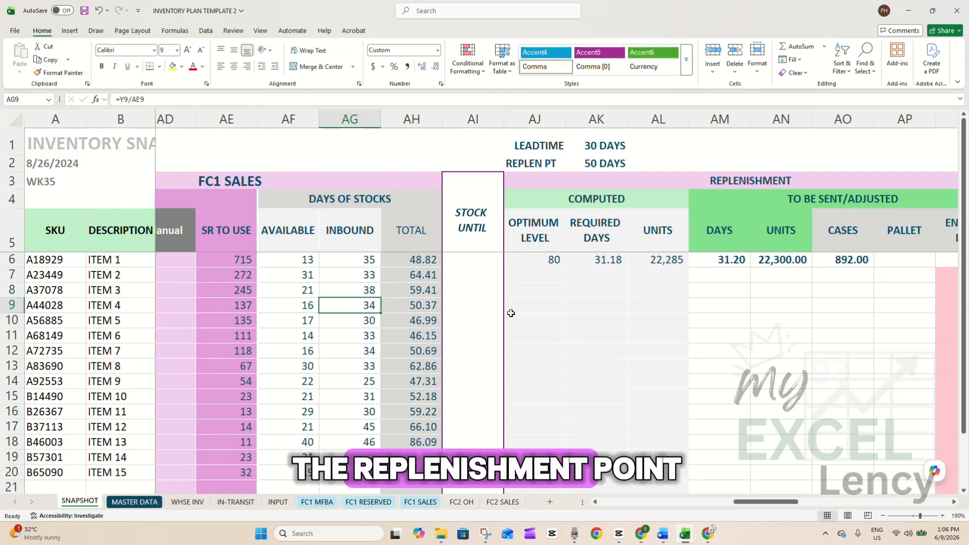
click(412, 259)
click(426, 305)
click(425, 321)
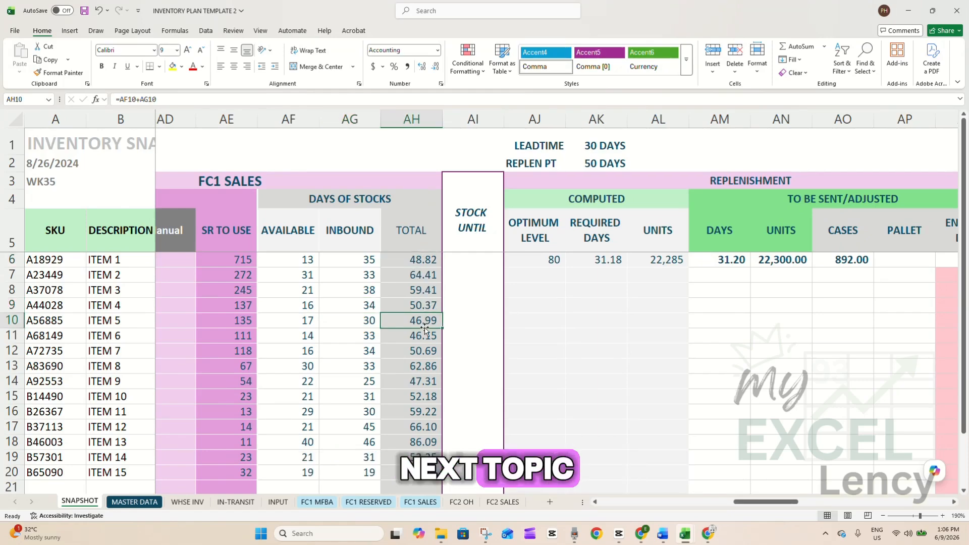
click(424, 335)
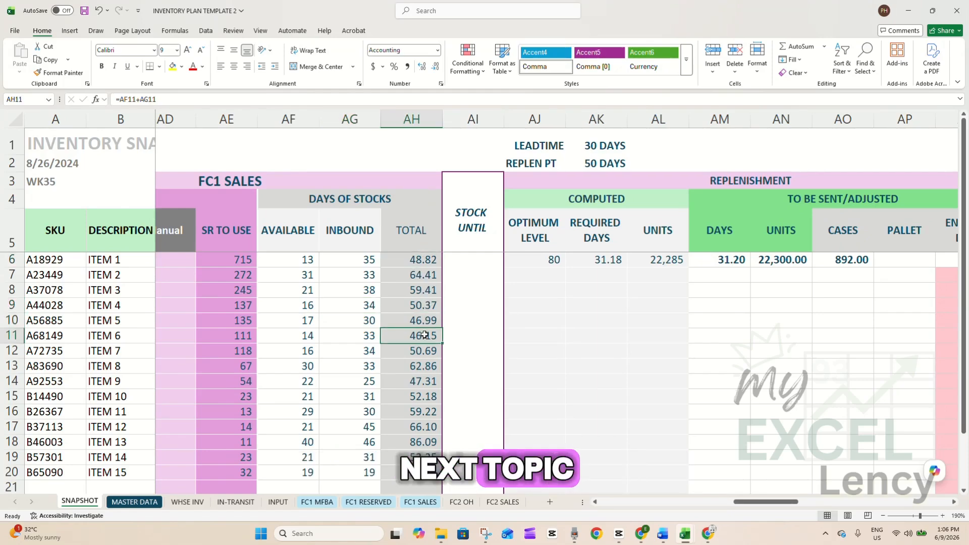
- Compare ITEM 1's total days of stocks with the leadtime and replenishment point, and look over the TOTAL column for all items
click(579, 292)
drag(599, 142, 603, 162)
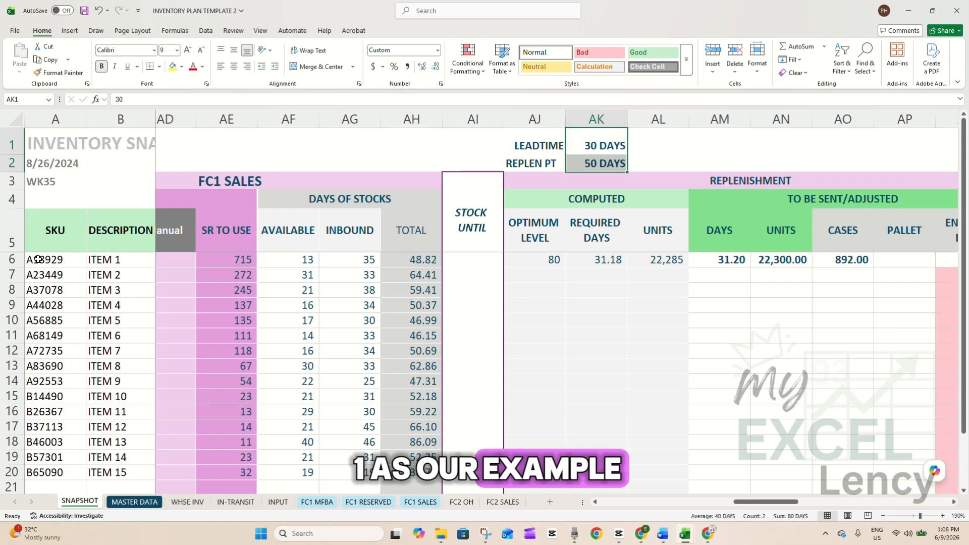
click(13, 260)
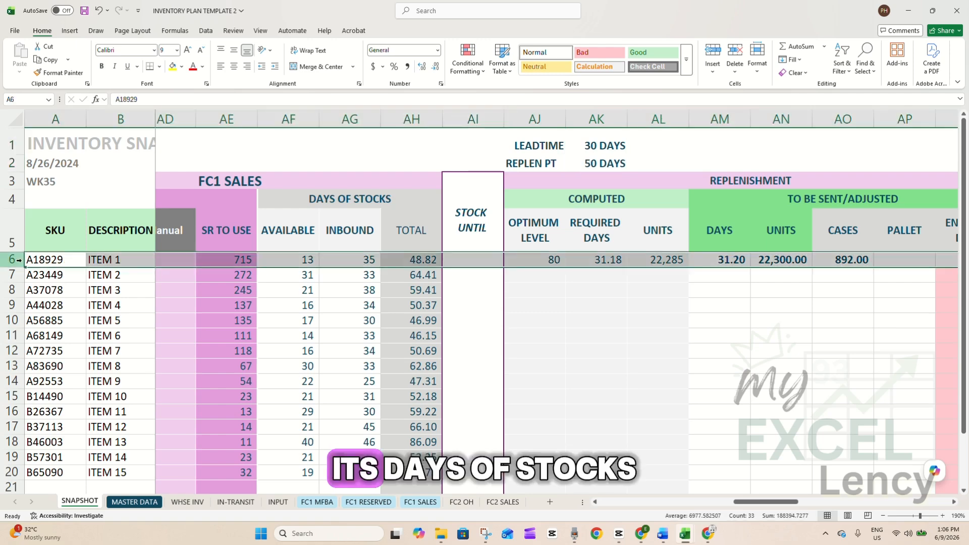
click(422, 260)
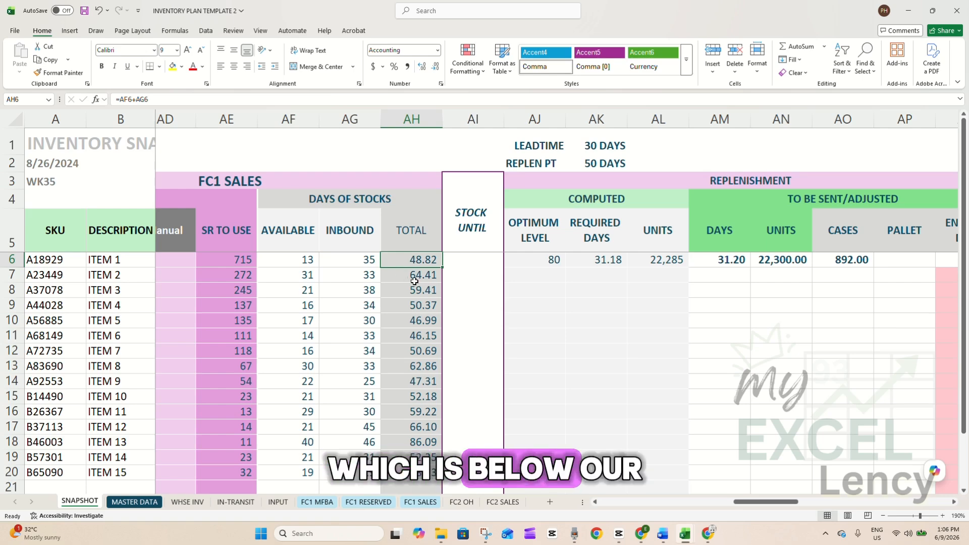
click(603, 166)
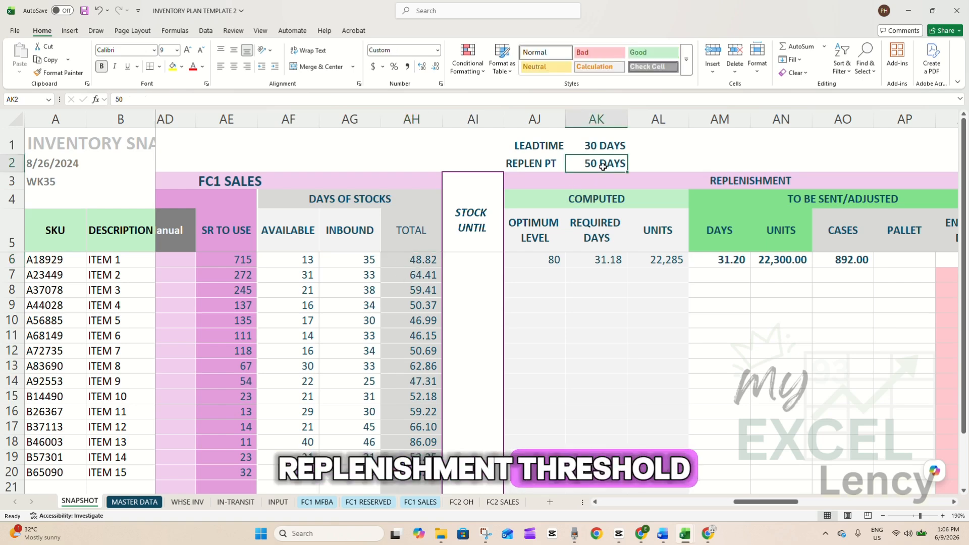
click(427, 259)
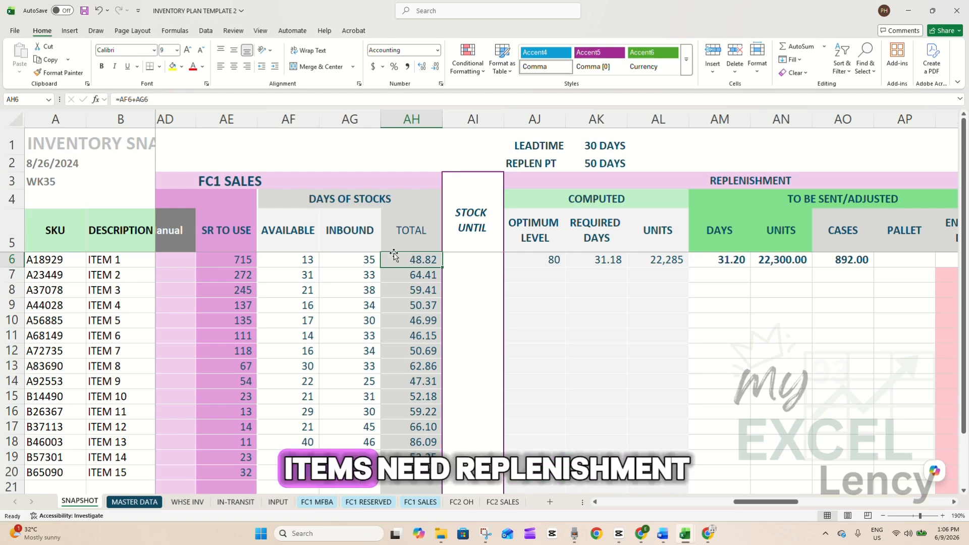
drag(423, 260, 417, 473)
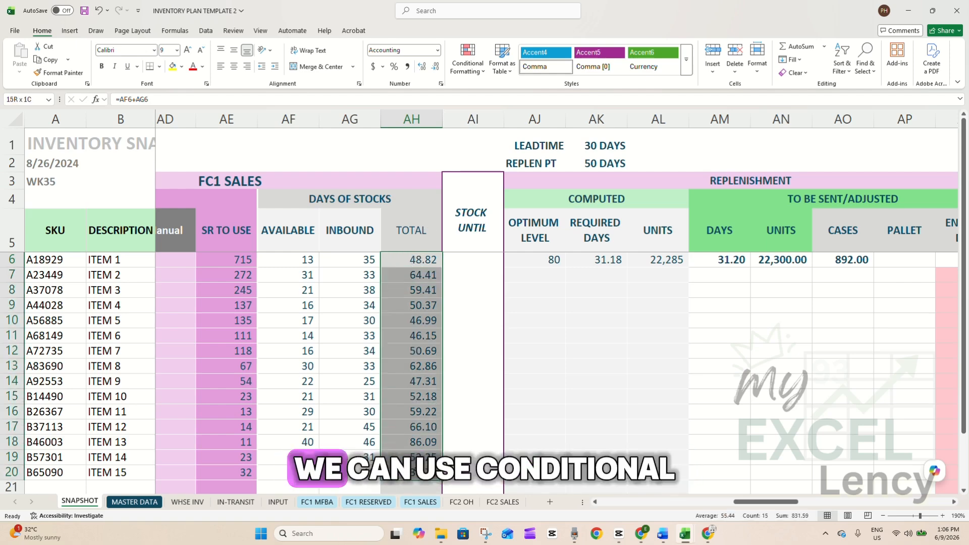
- Start a formula-based conditional formatting rule for the TOTAL days of stocks in AH6, using the condition =$AH6<=$AK$2
click(419, 262)
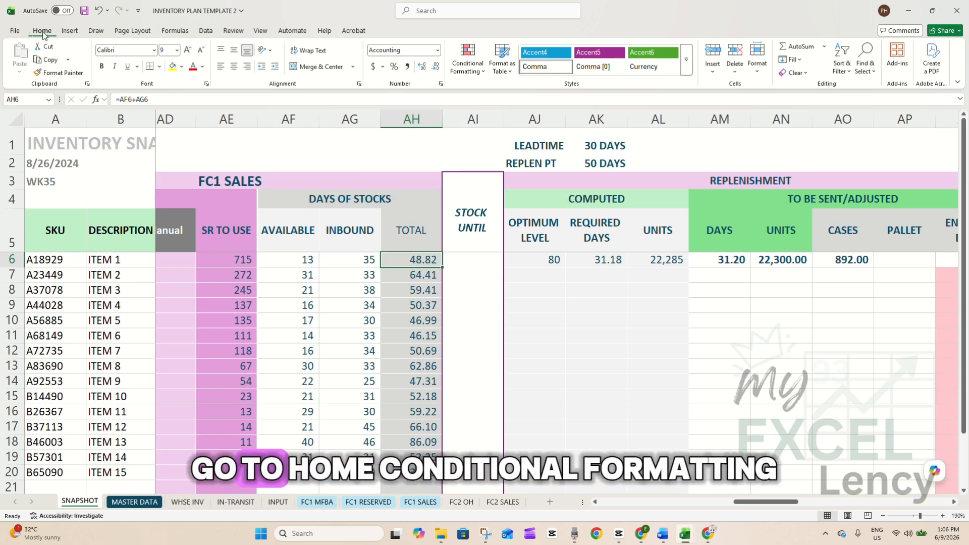
click(473, 62)
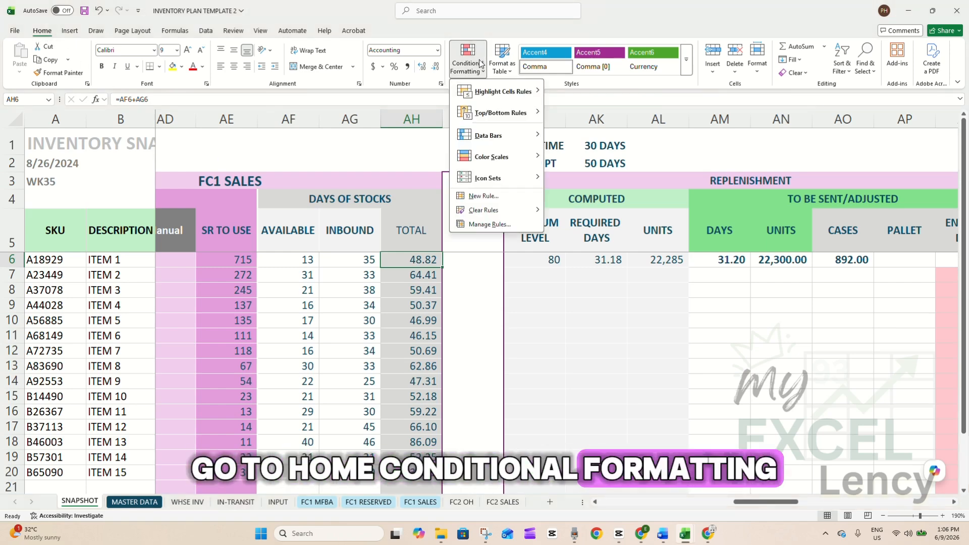
click(493, 226)
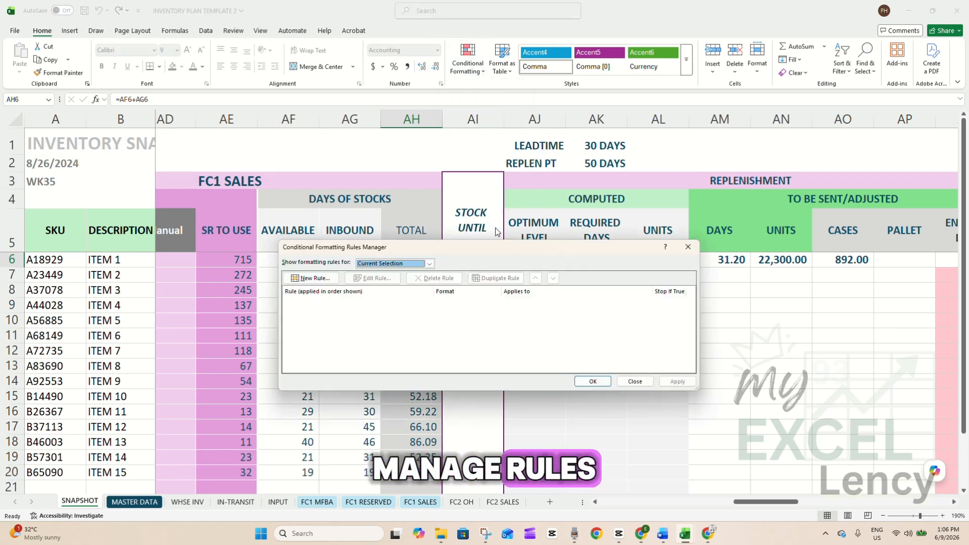
click(311, 279)
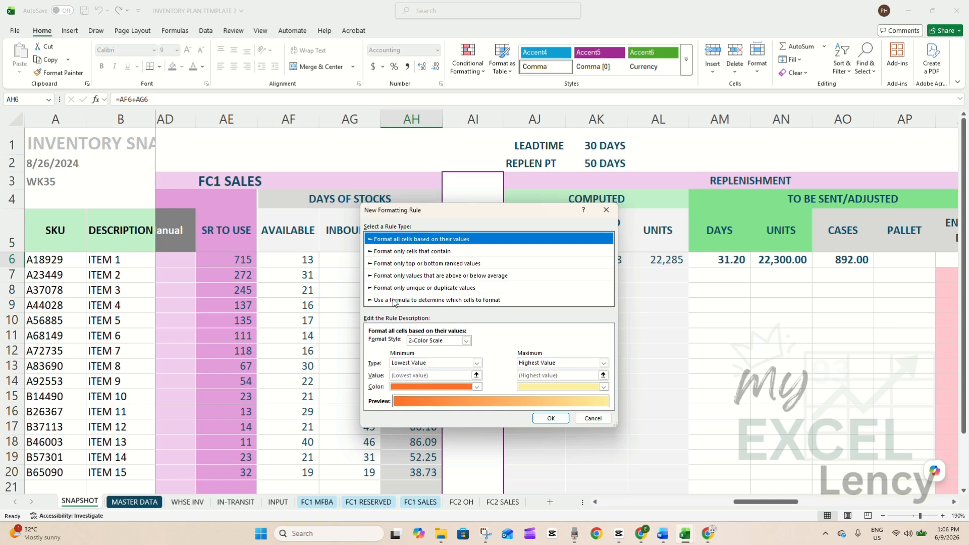
click(395, 300)
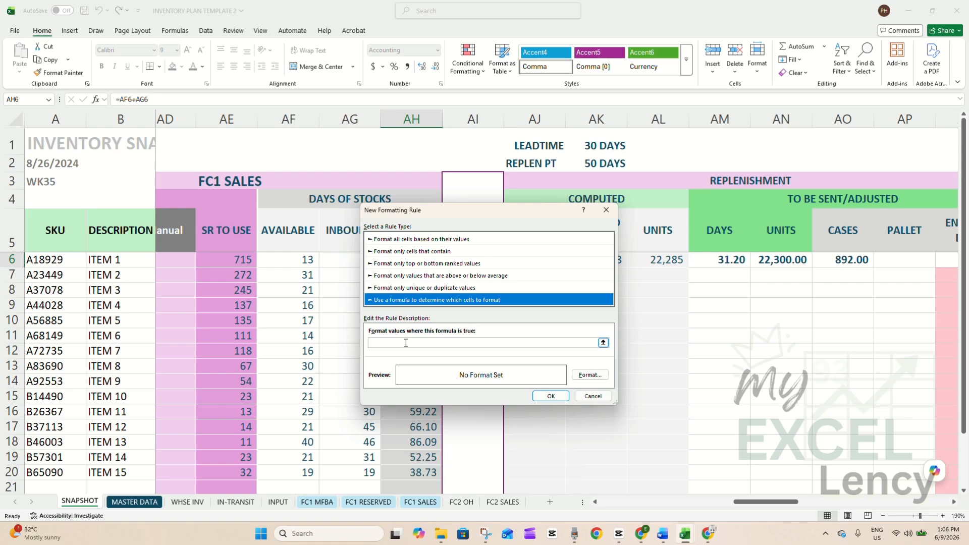
click(603, 343)
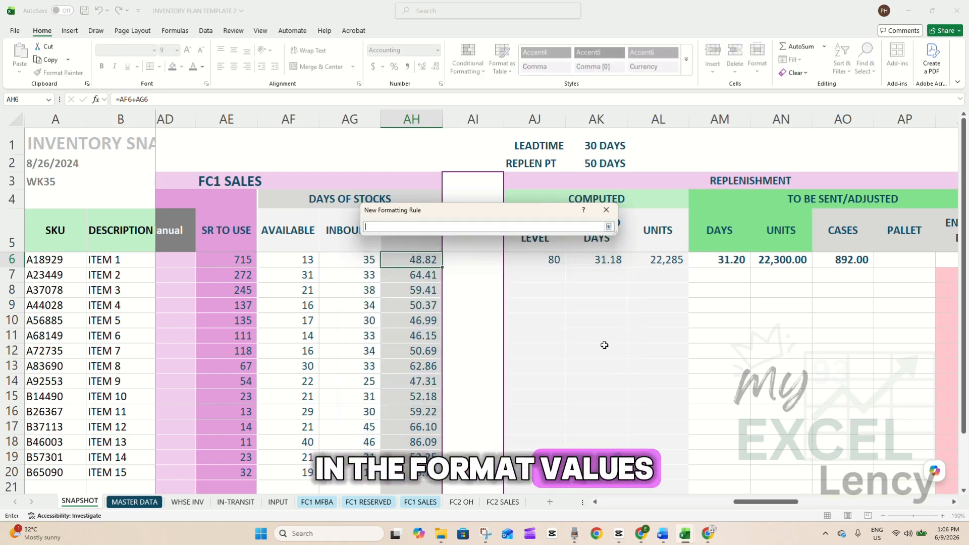
click(427, 265)
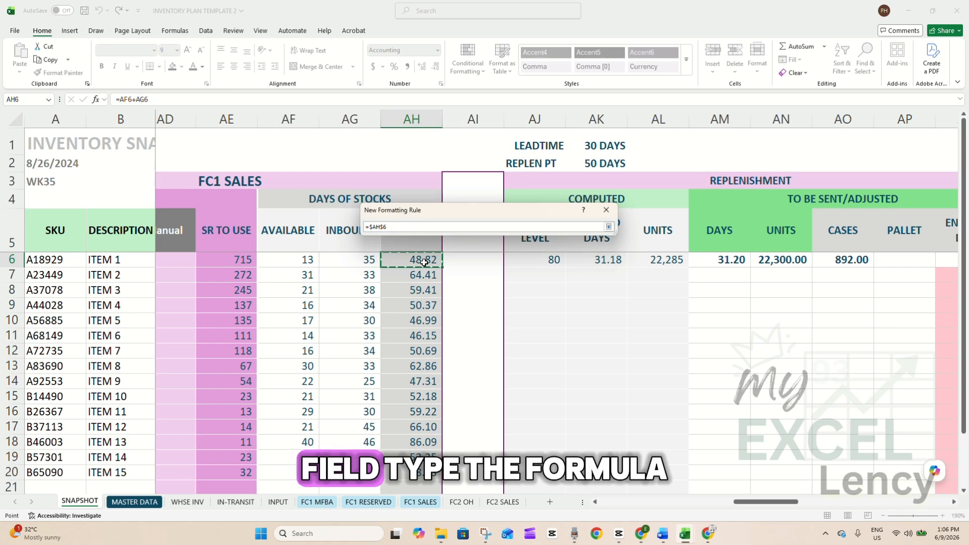
key(F4)
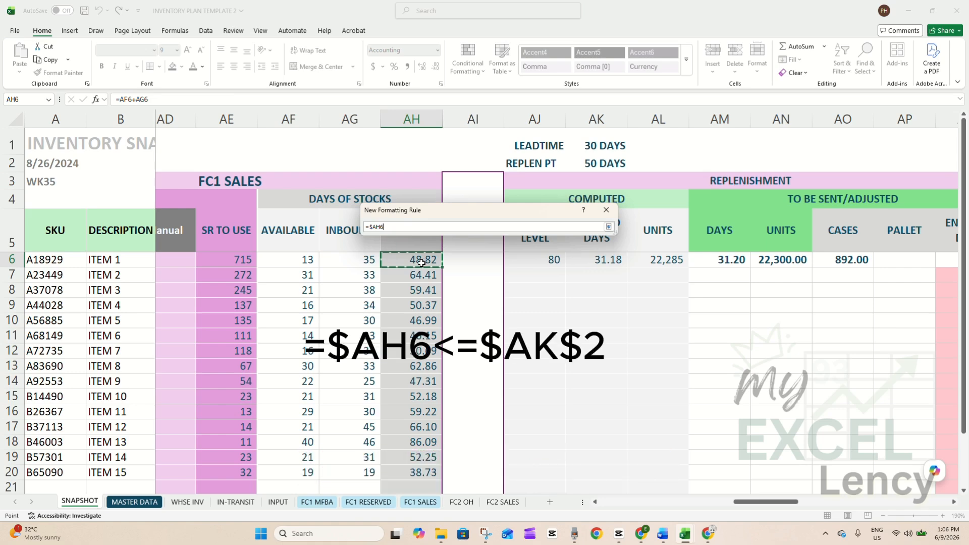
text(<=)
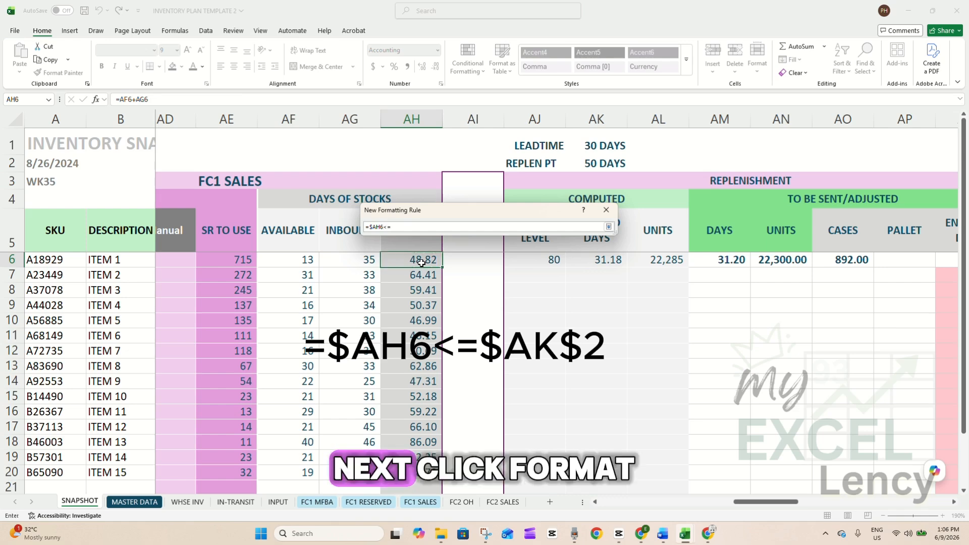
click(613, 162)
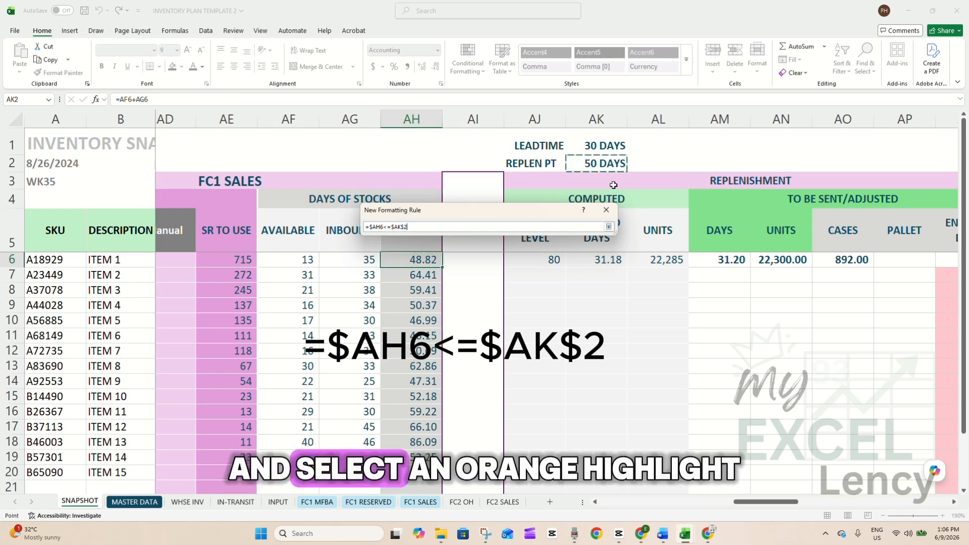
click(609, 227)
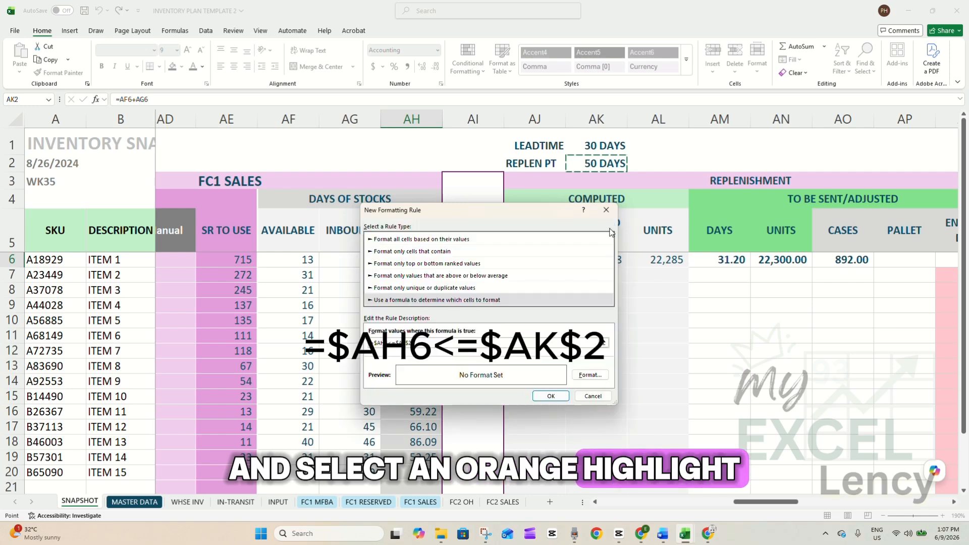
- Give the new formatting rule a light orange background fill and add it to the rule list
click(581, 378)
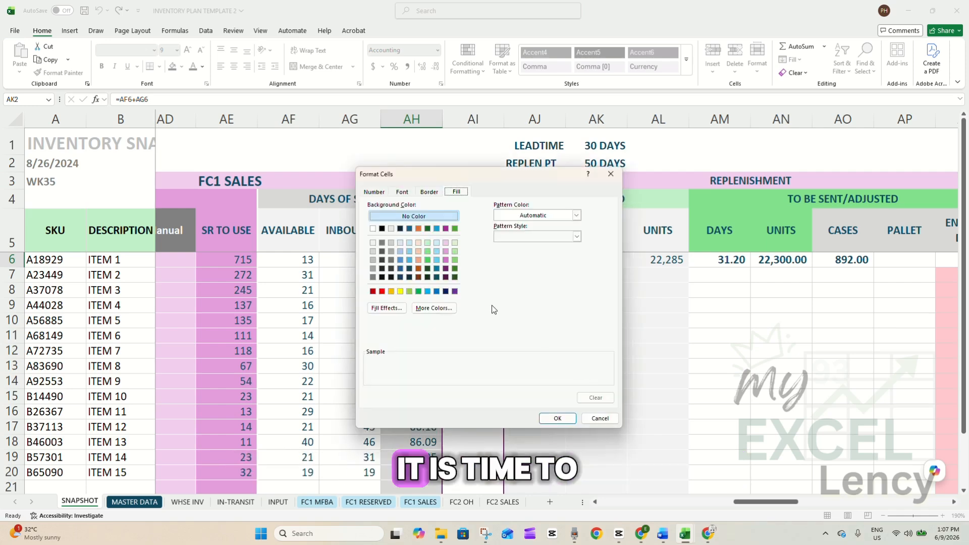
click(419, 259)
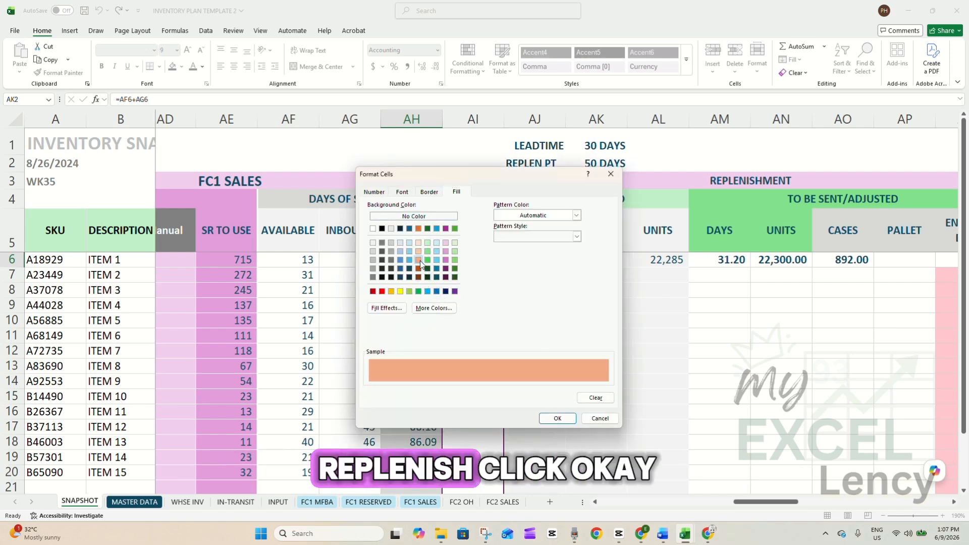
click(559, 417)
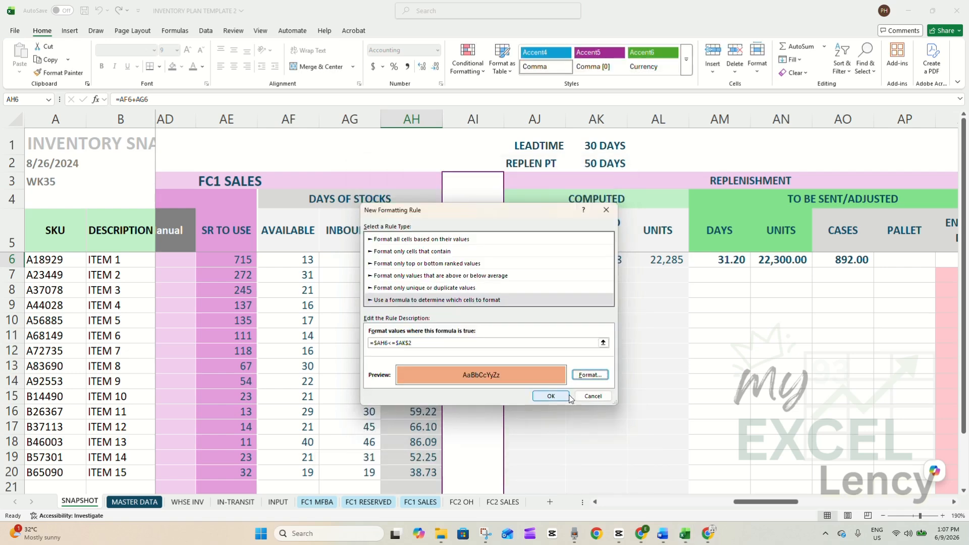
click(561, 397)
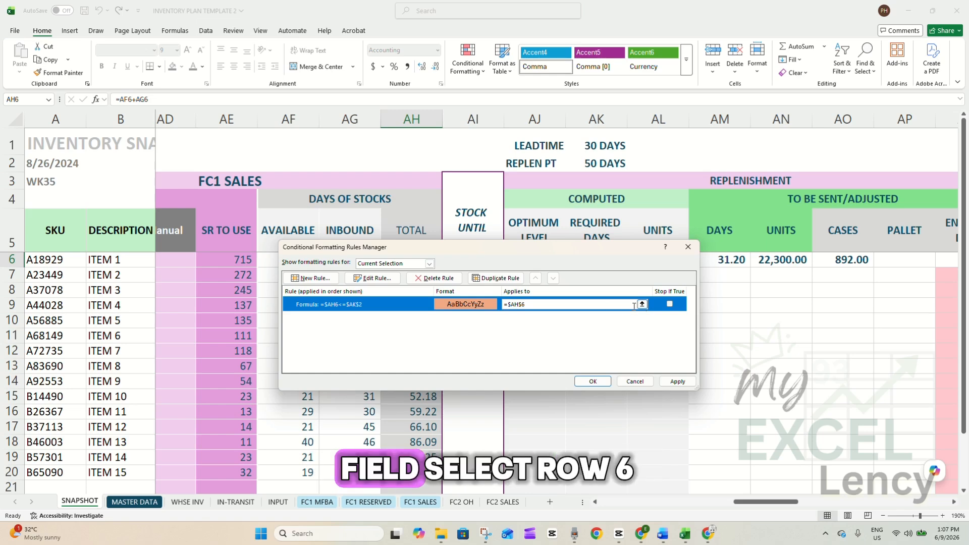
- Set the rule's applies-to range to =$AH$6:$AH$22 and apply it to the TOTAL column
click(642, 305)
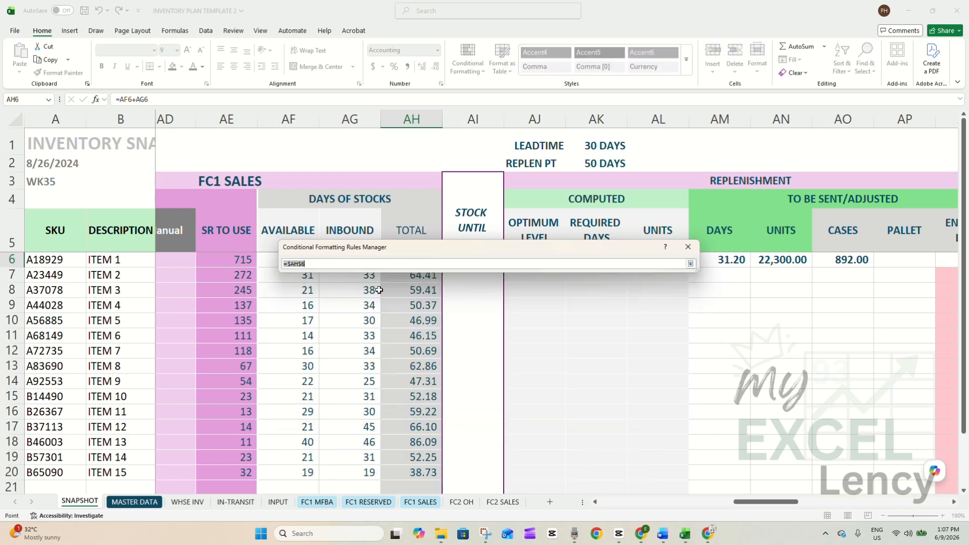
drag(422, 255, 432, 318)
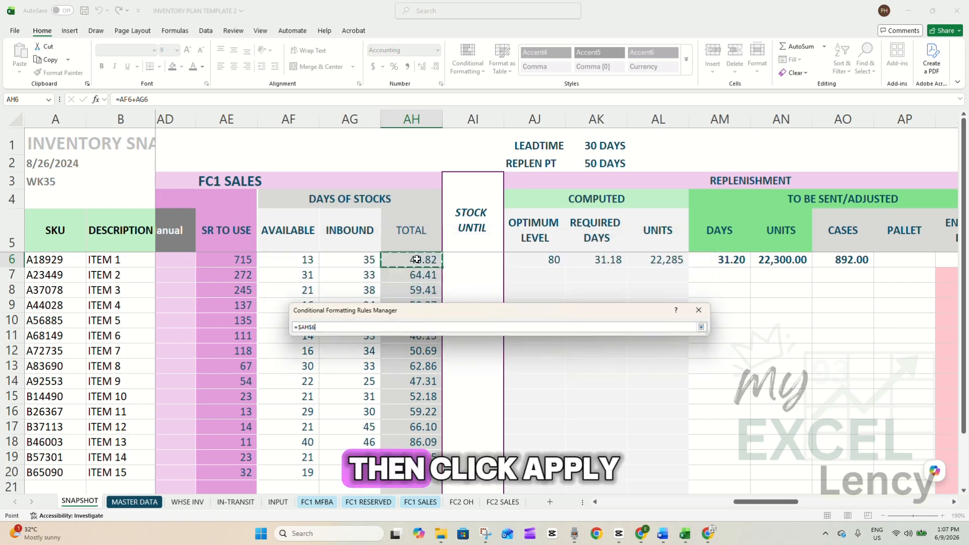
drag(418, 260, 417, 472)
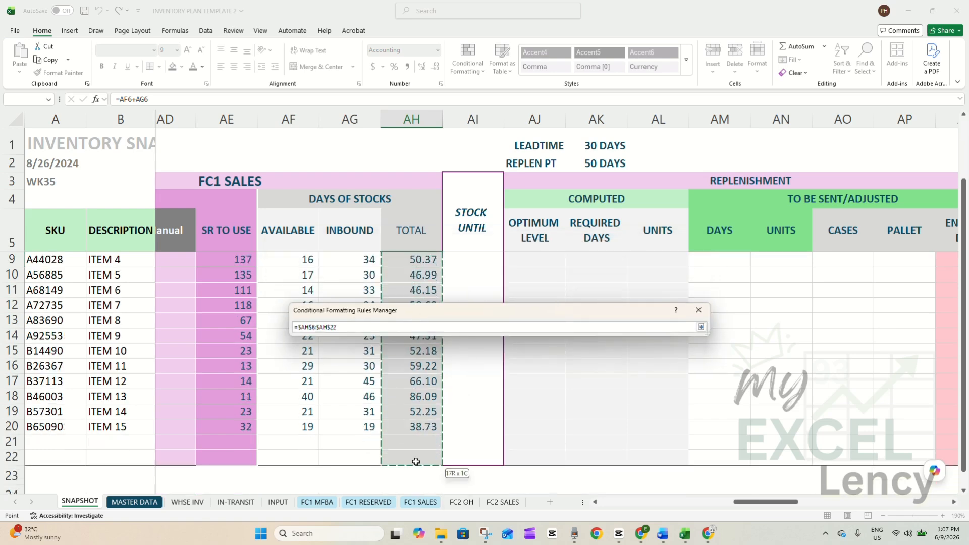
click(701, 327)
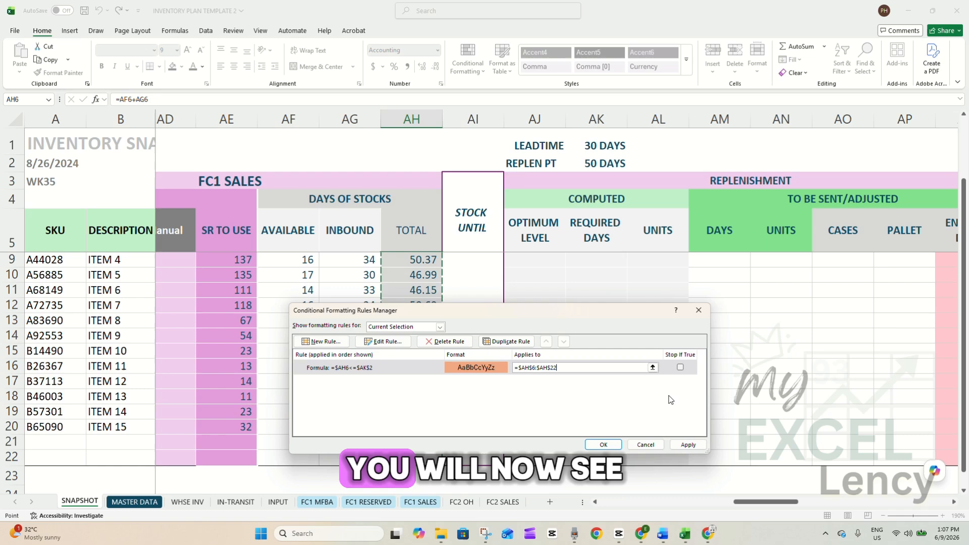
click(688, 445)
click(604, 445)
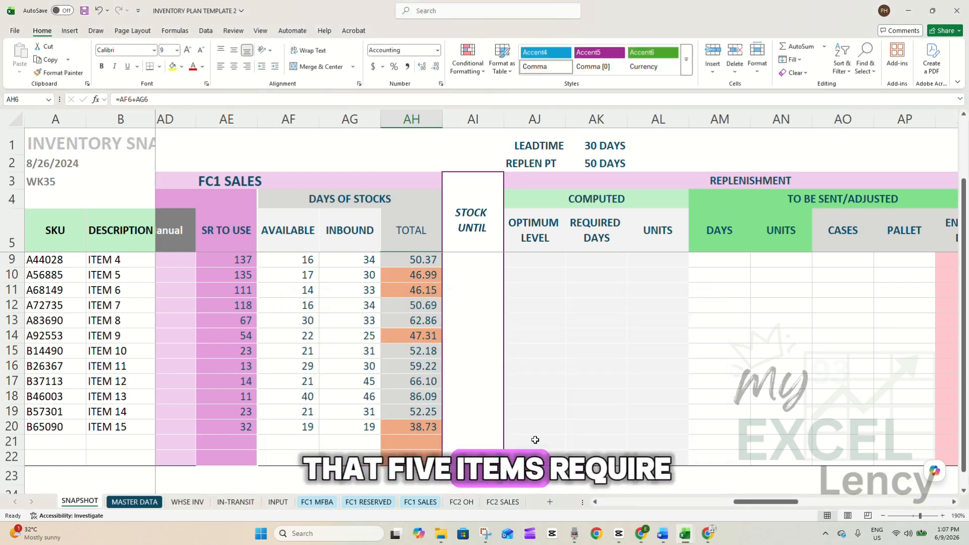
- Examine ITEM 1's OPTIMUM LEVEL formula in AJ6 with its LEADTIME and REPLEN PT inputs, and compare it with the ENDING DOS
scroll(426, 331, up, 1)
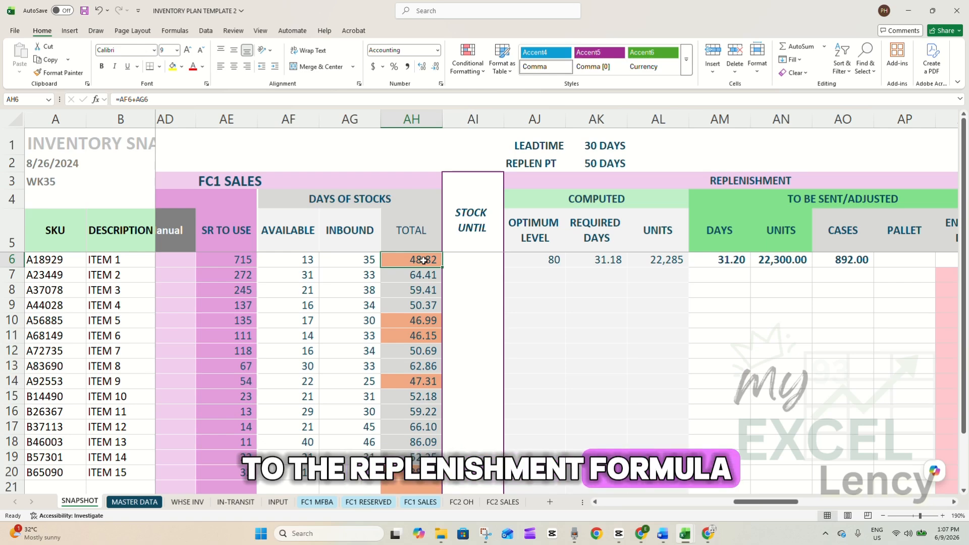
click(541, 258)
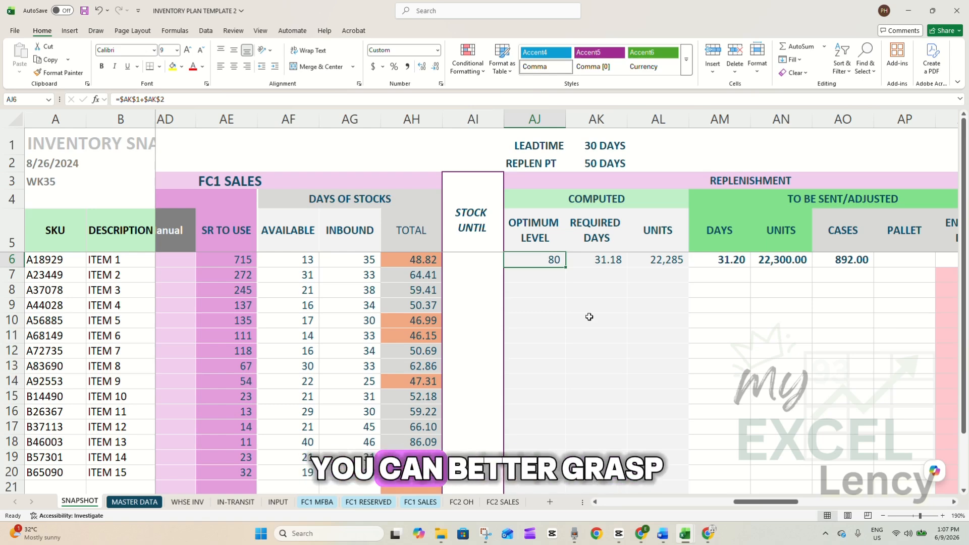
drag(767, 503, 771, 506)
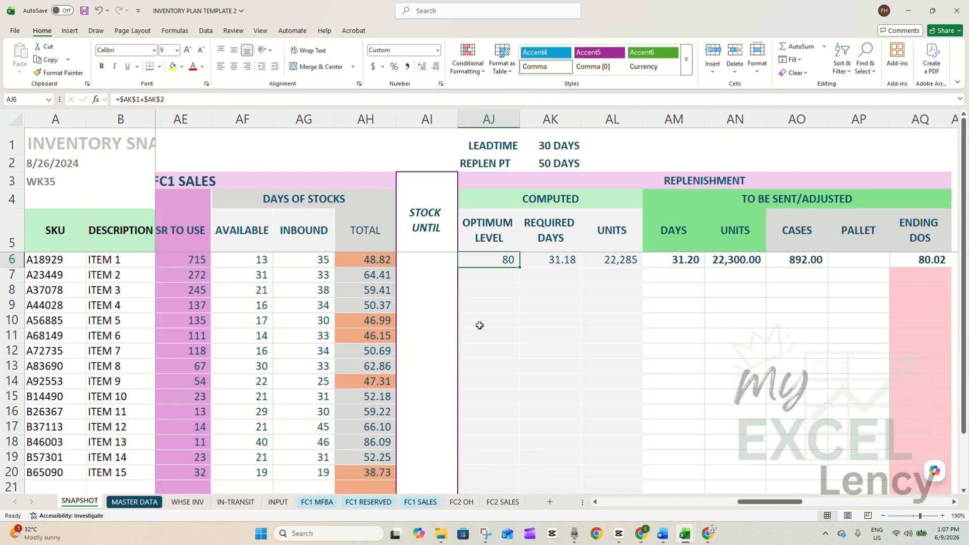
double_click(498, 261)
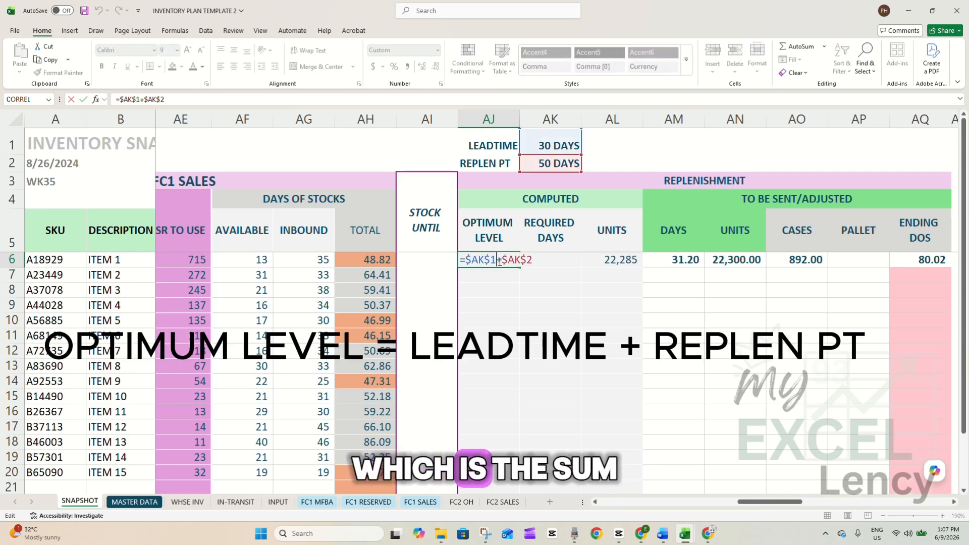
click(551, 142)
click(555, 163)
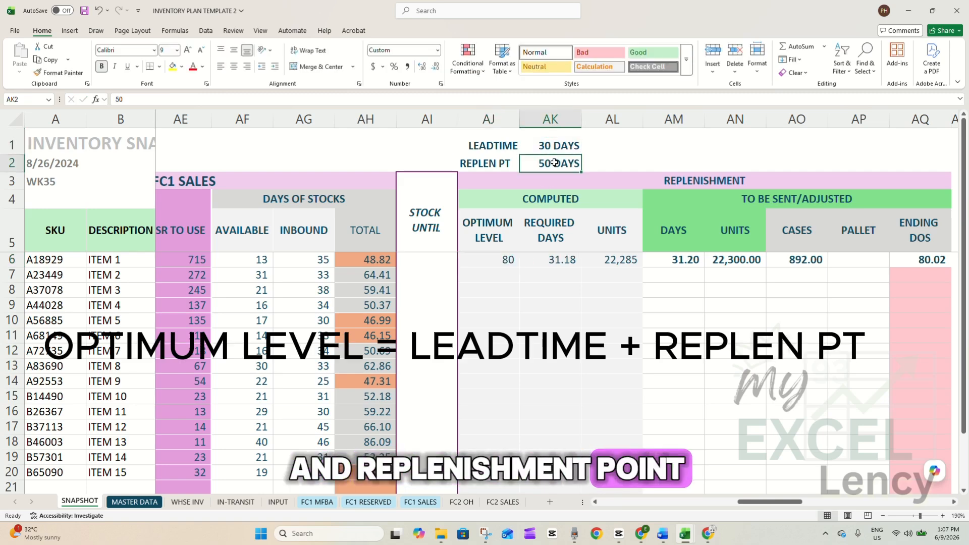
click(497, 261)
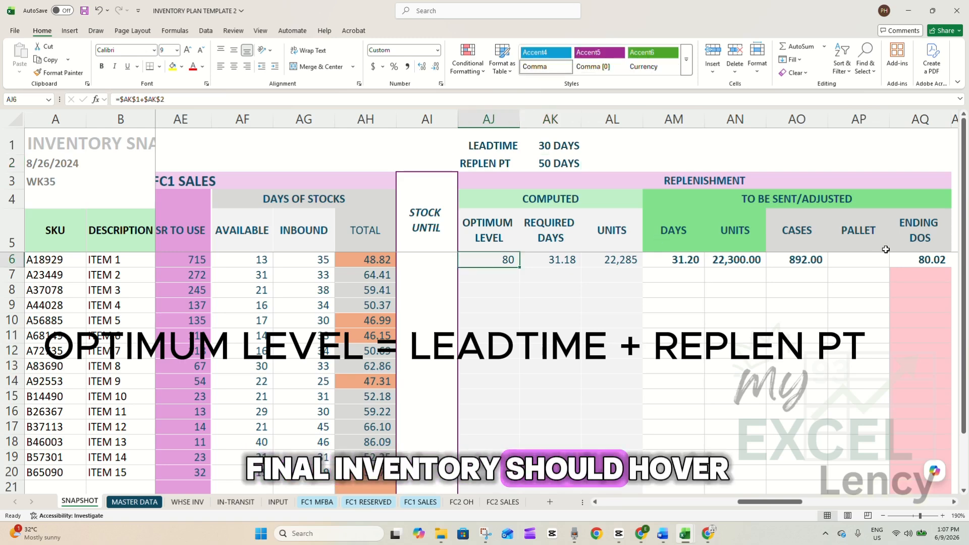
click(901, 256)
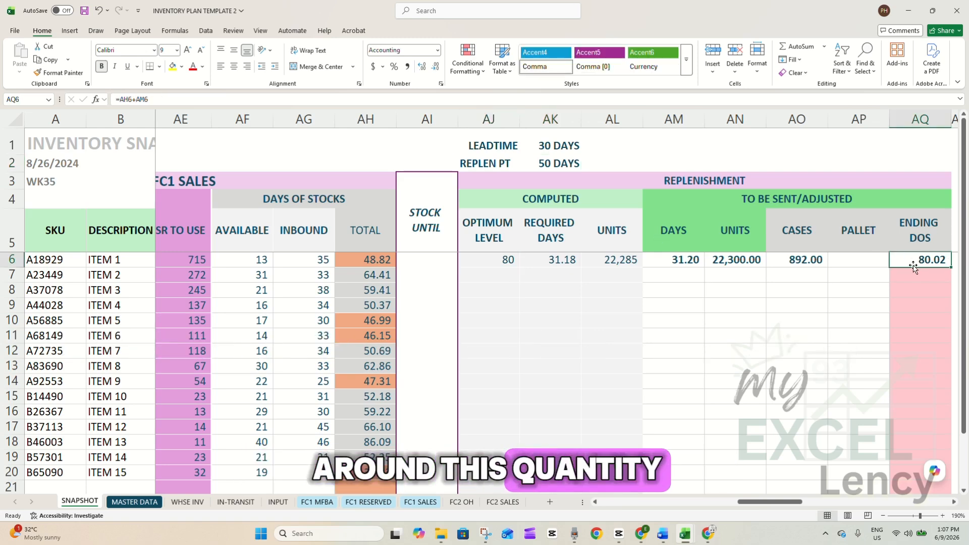
click(511, 258)
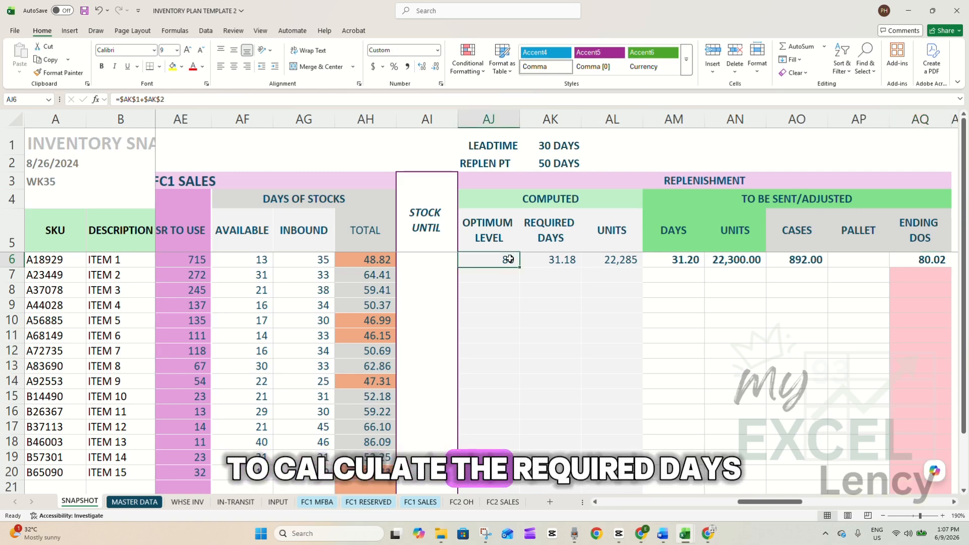
- Inspect ITEM 1's REQUIRED DAYS formula in AK6 and the OPTIMUM LEVEL cell it refers to
click(554, 222)
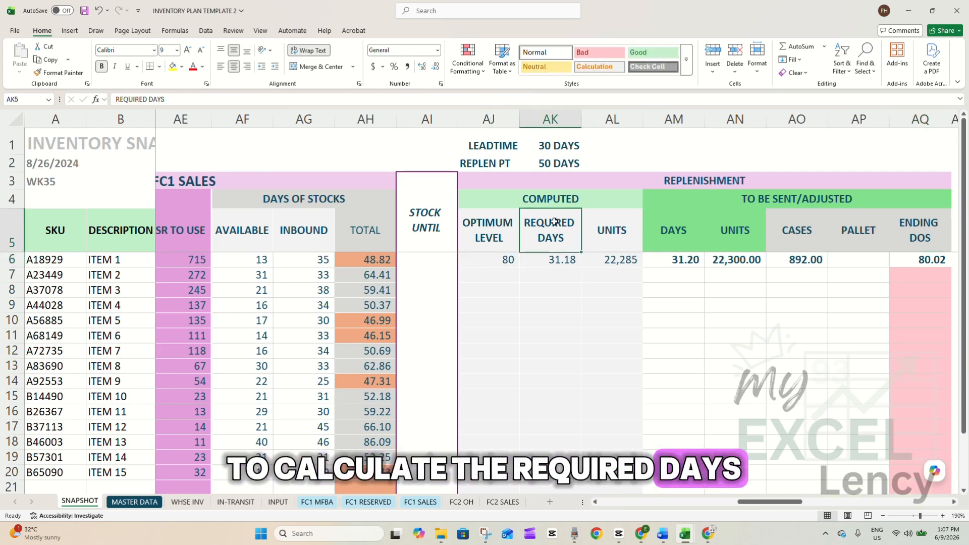
click(563, 259)
double_click(563, 259)
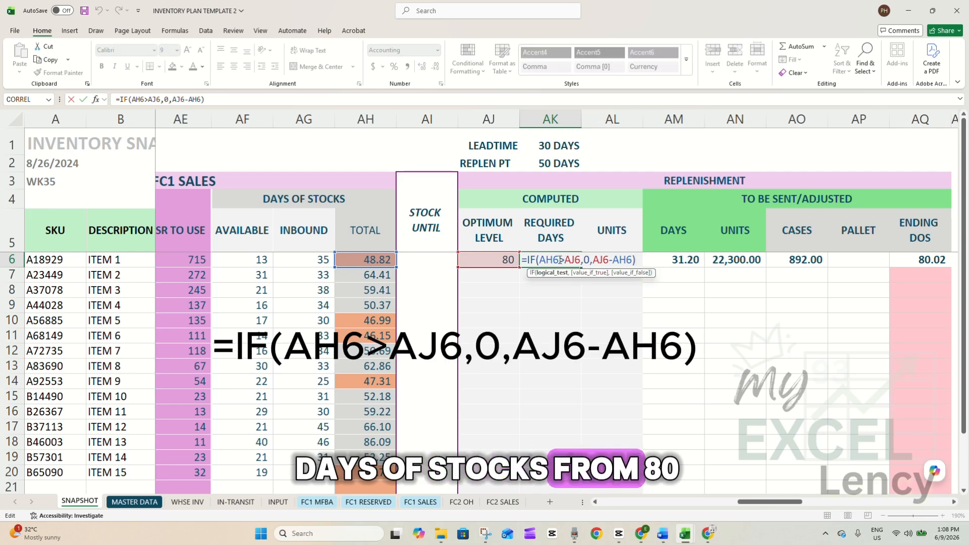
click(498, 259)
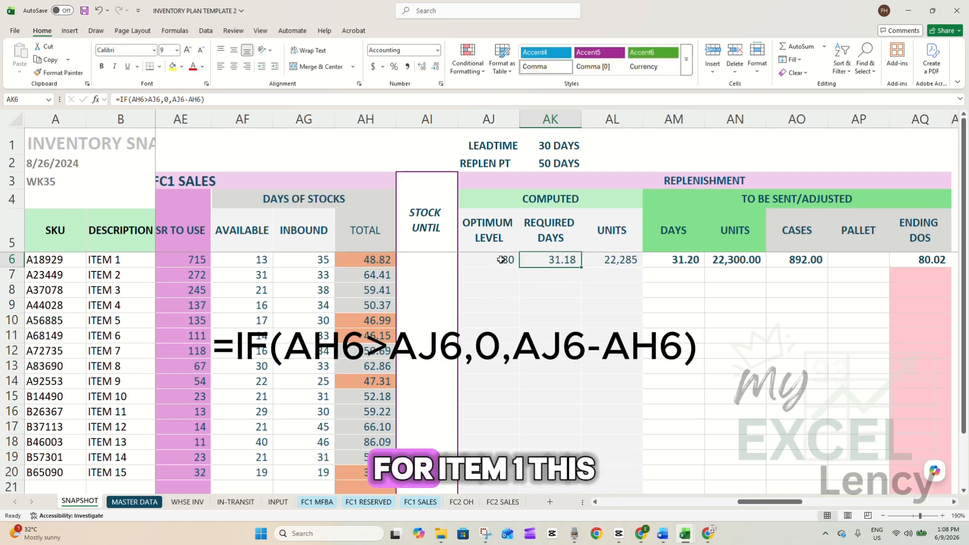
click(563, 260)
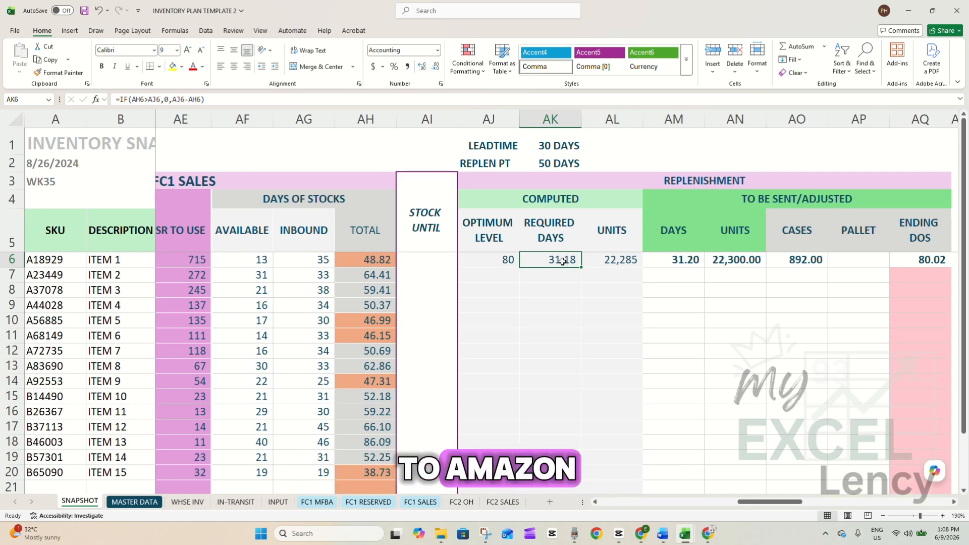
- Trace ITEM 1's computed UNITS formula in AL6 to the REQUIRED DAYS and SR TO USE cells
click(620, 261)
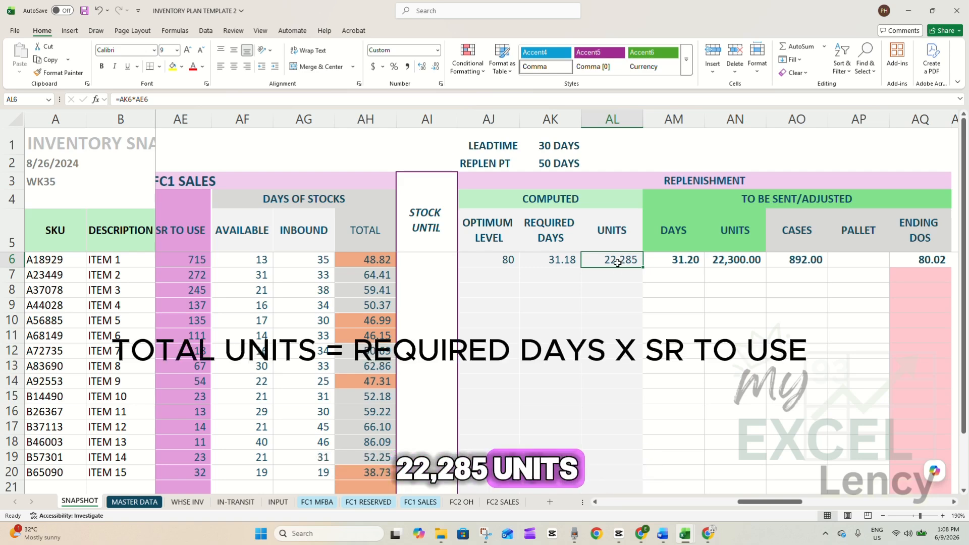
double_click(621, 260)
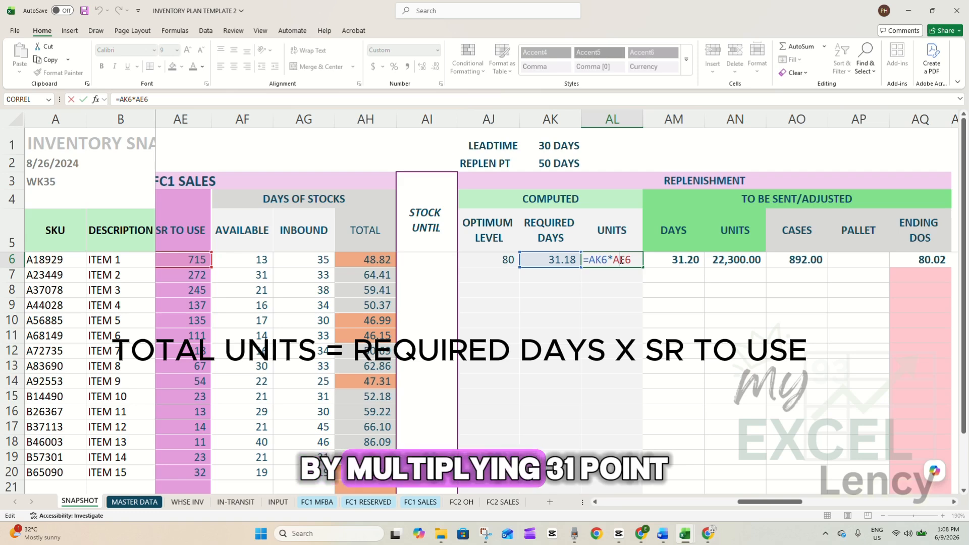
click(552, 260)
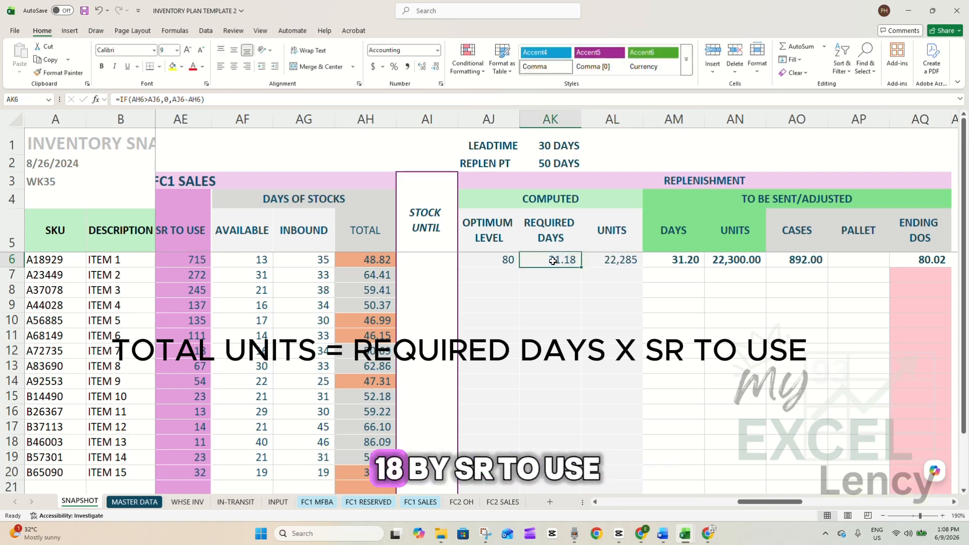
click(180, 262)
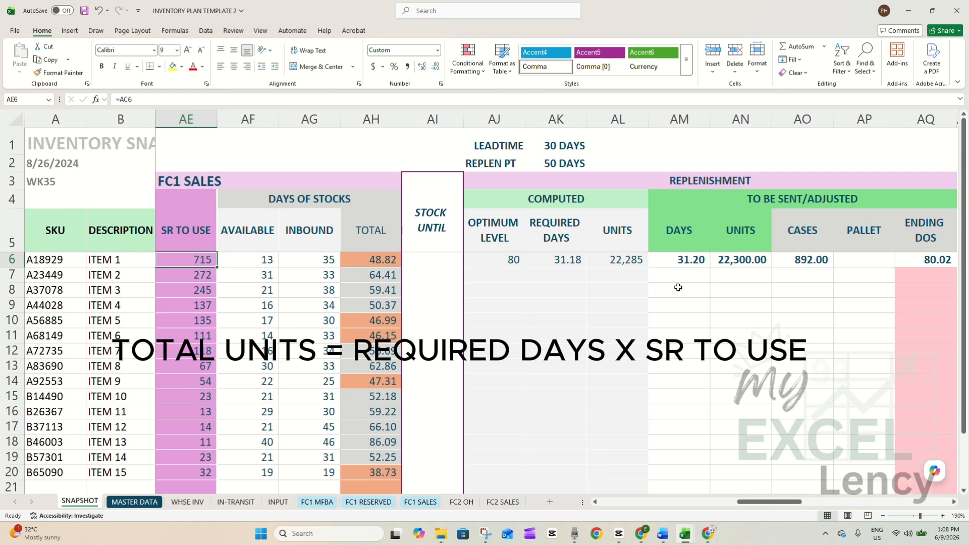
click(636, 262)
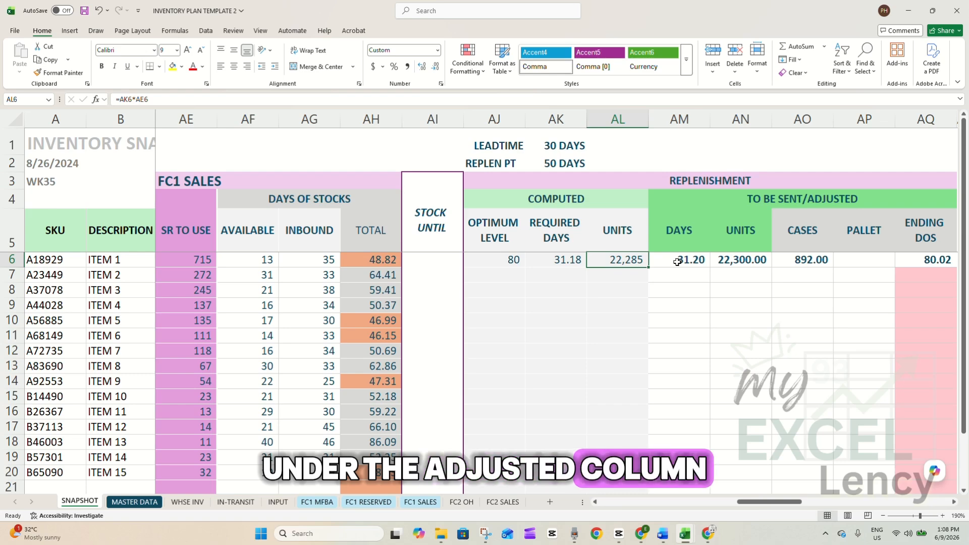
- Review the TO BE SENT/ADJUSTED formulas for ITEM 1's UNITS and CASES, and compare the adjusted units with the computed units
click(780, 200)
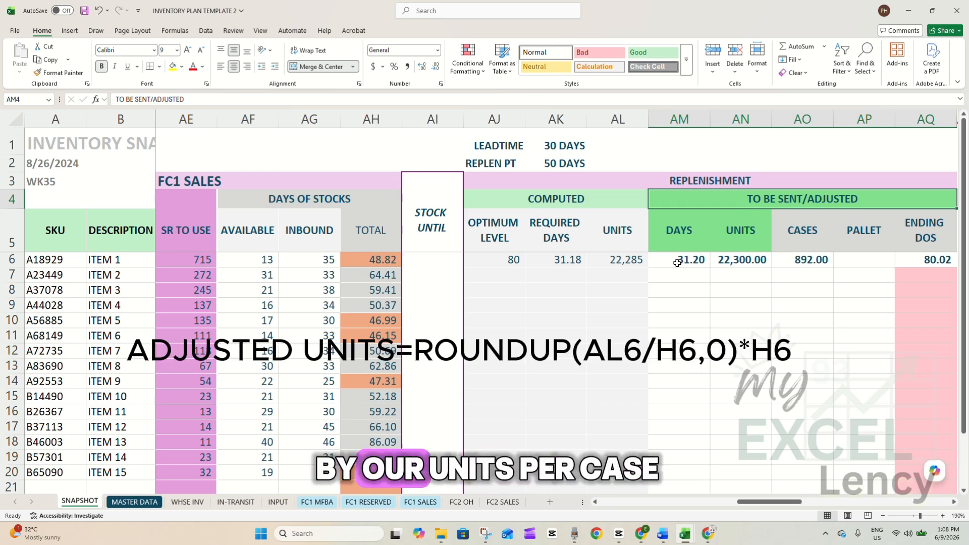
click(803, 260)
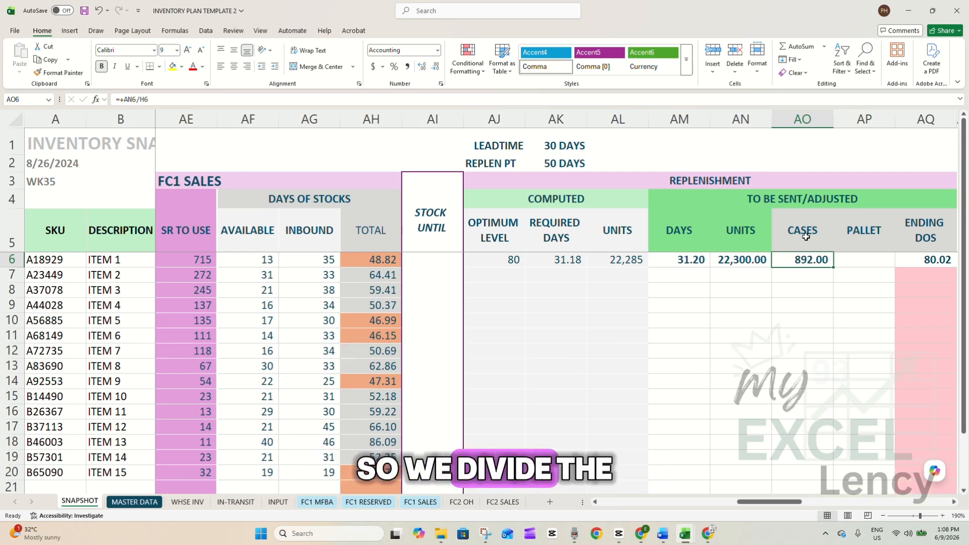
click(746, 260)
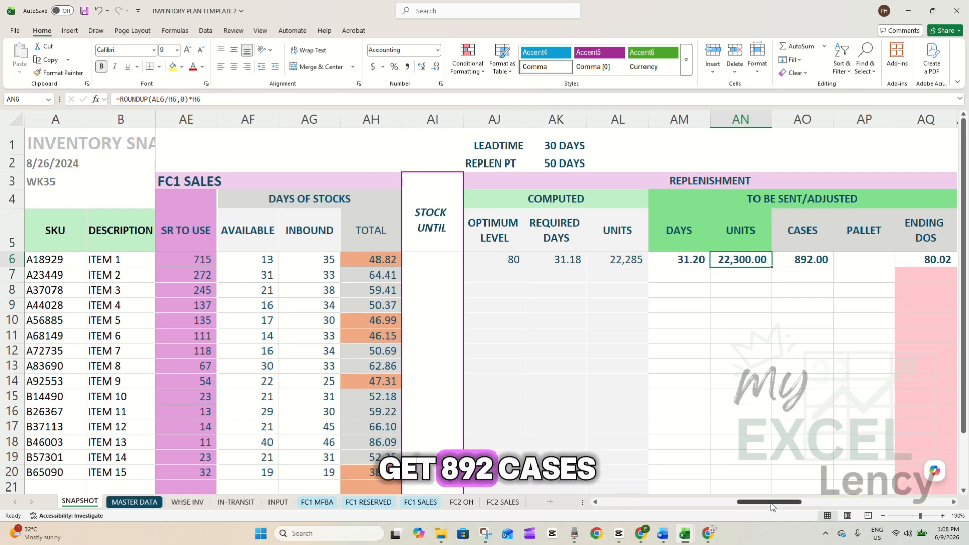
mouse_move(771, 507)
mouse_down()
mouse_move(633, 506)
mouse_move(763, 503)
mouse_move(779, 519)
mouse_up()
click(488, 264)
click(694, 259)
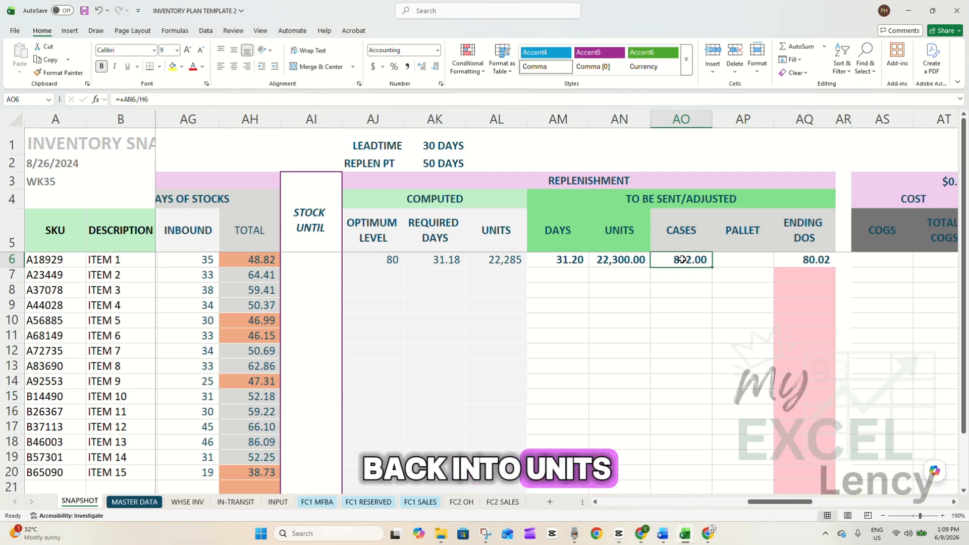
click(628, 260)
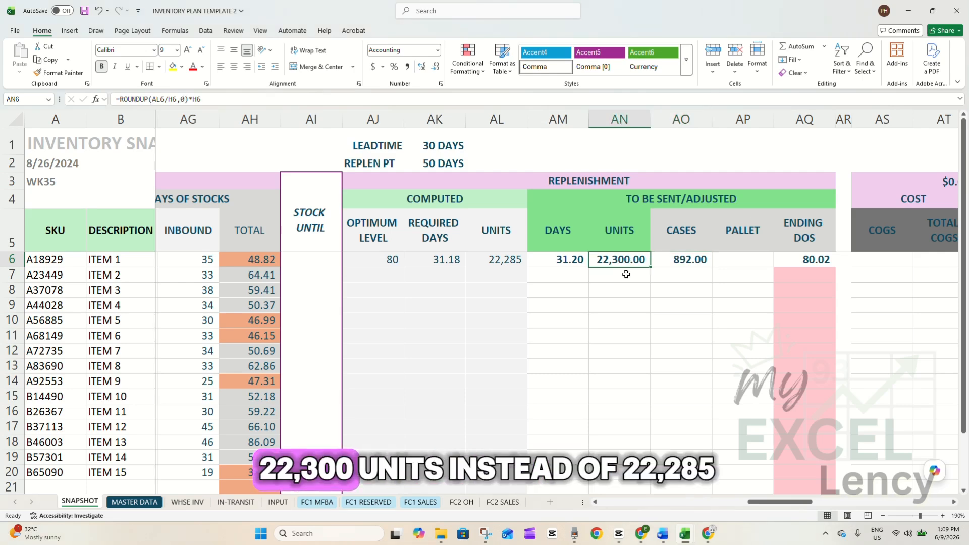
click(504, 261)
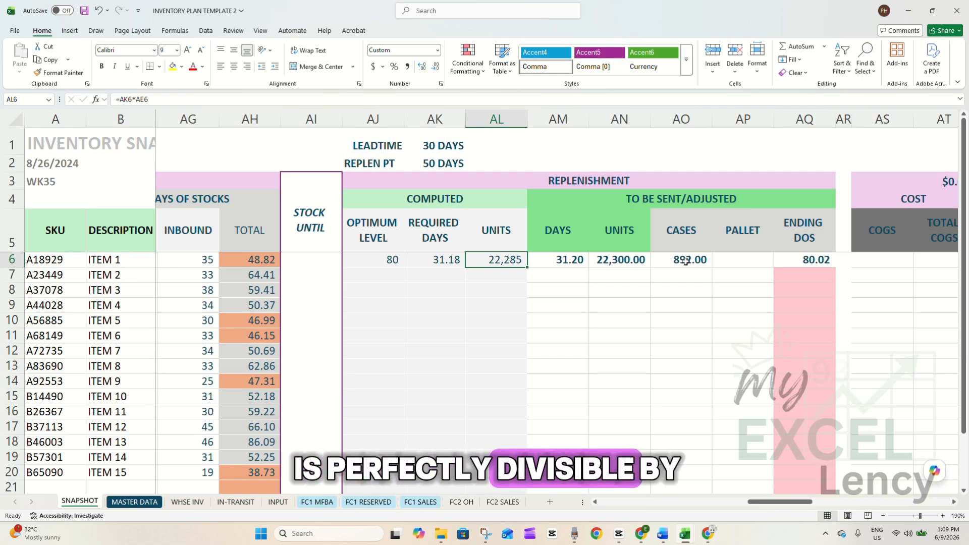
click(669, 258)
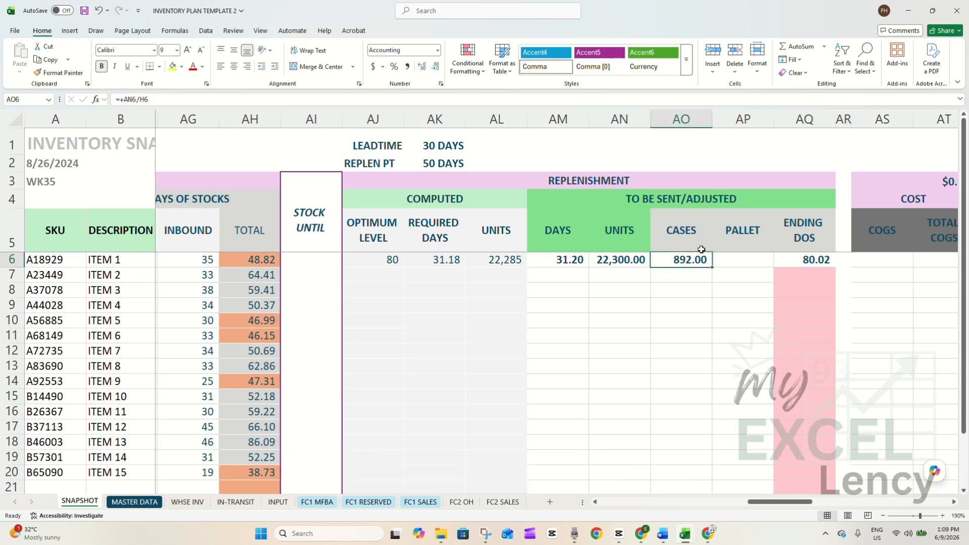
- Inspect ITEM 1's adjusted DAYS formula in AM6 with its SR TO USE reference, and compare the result with the REQUIRED DAYS
click(568, 260)
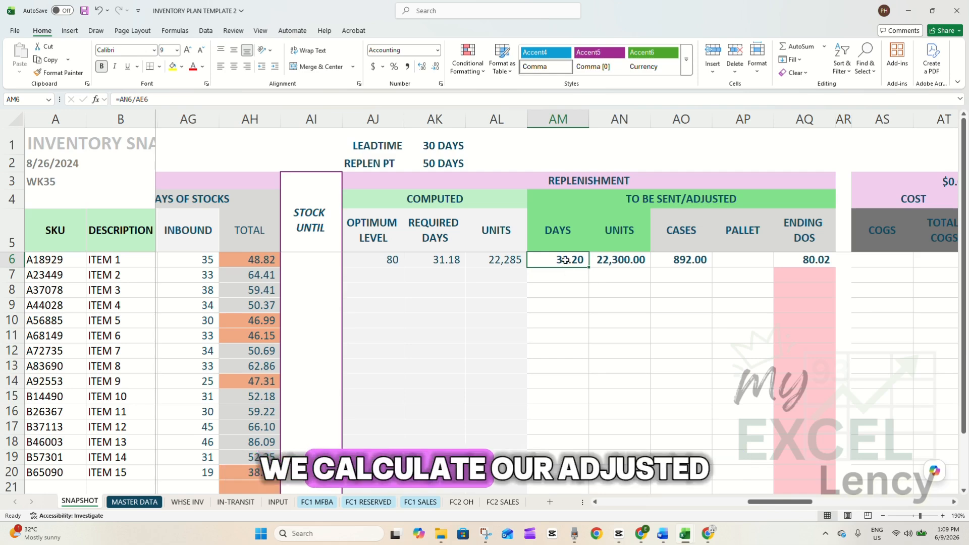
double_click(566, 259)
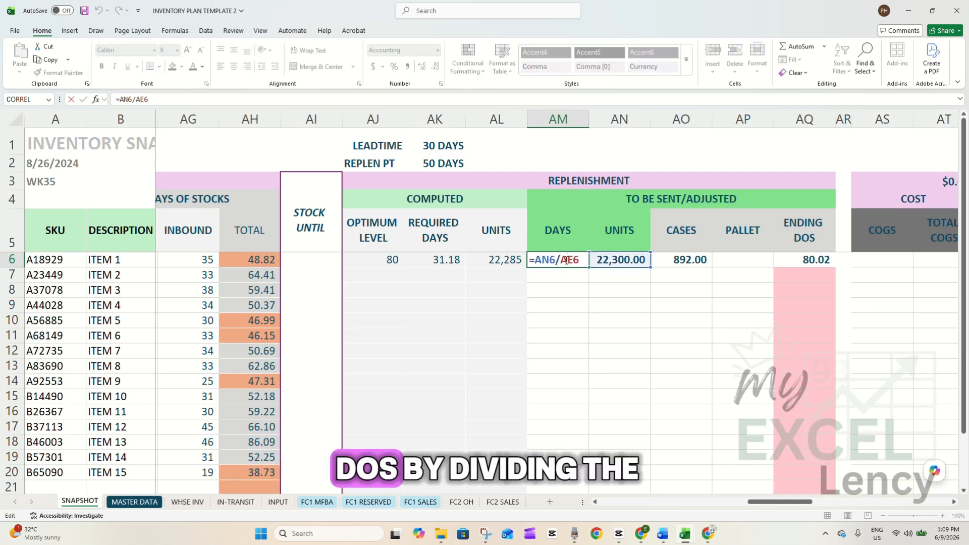
drag(789, 503, 770, 505)
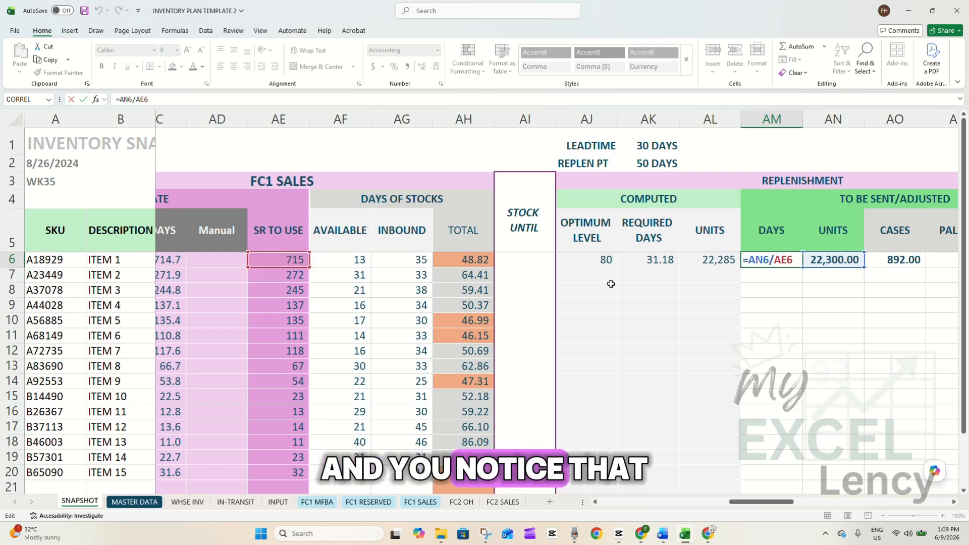
key(Escape)
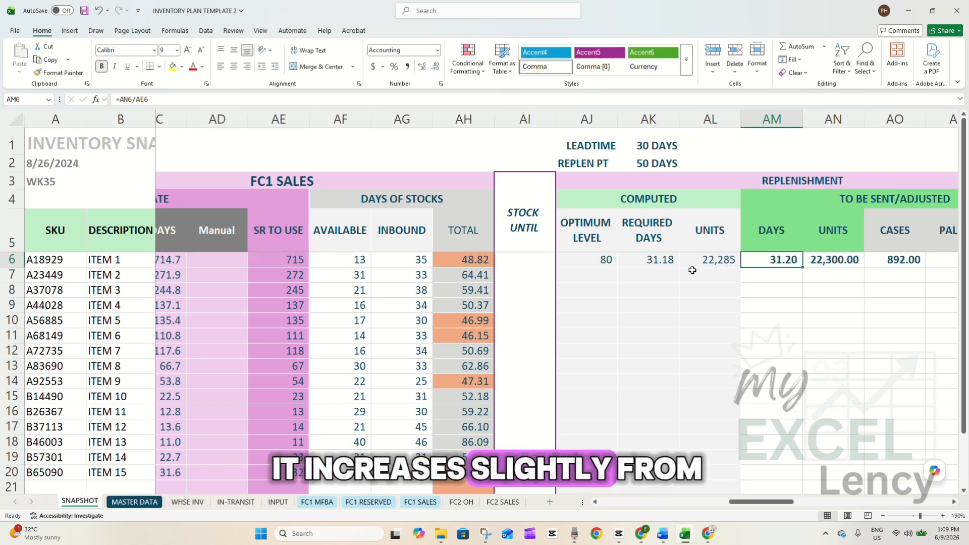
click(663, 260)
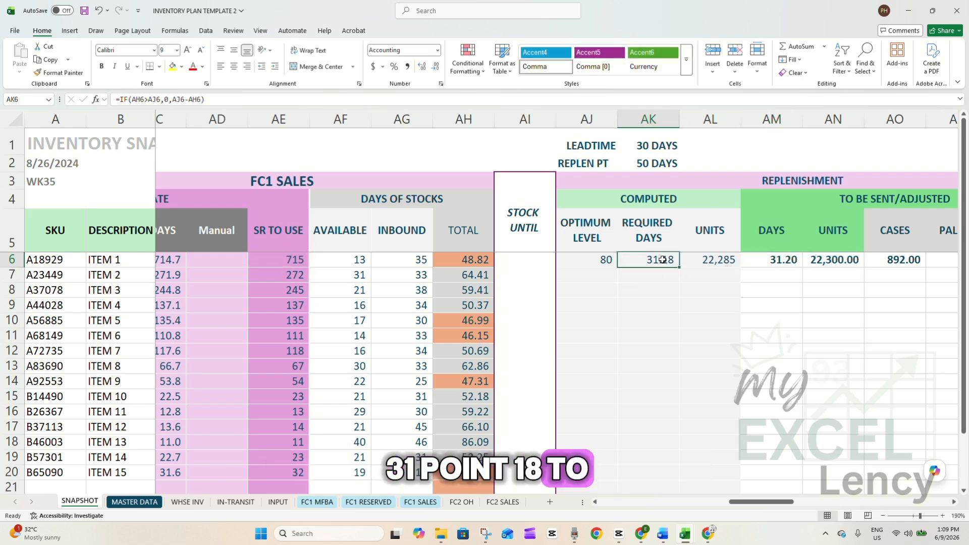
click(782, 261)
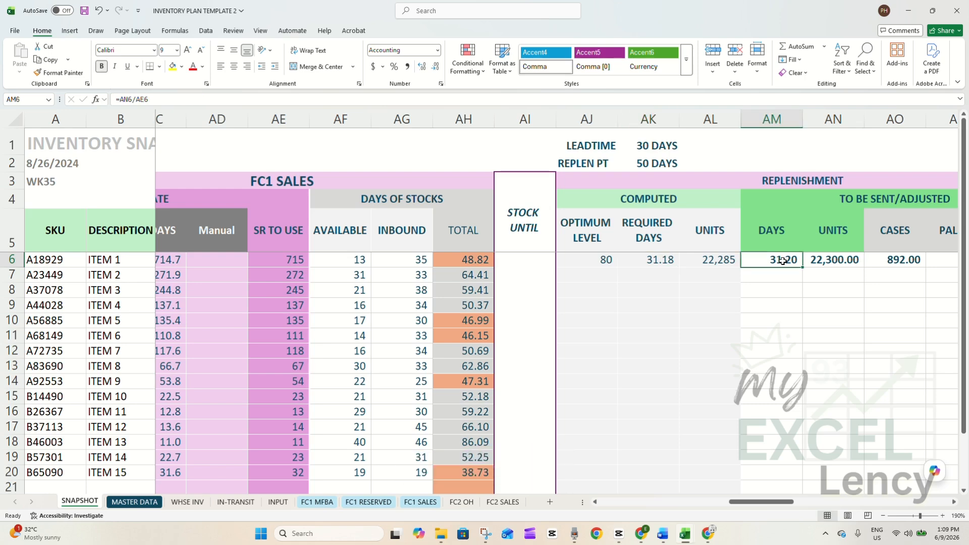
- Trace ITEM 1's ENDING DOS formula in AQ6 to the TOTAL days of stocks and the adjusted DAYS
drag(786, 502, 798, 506)
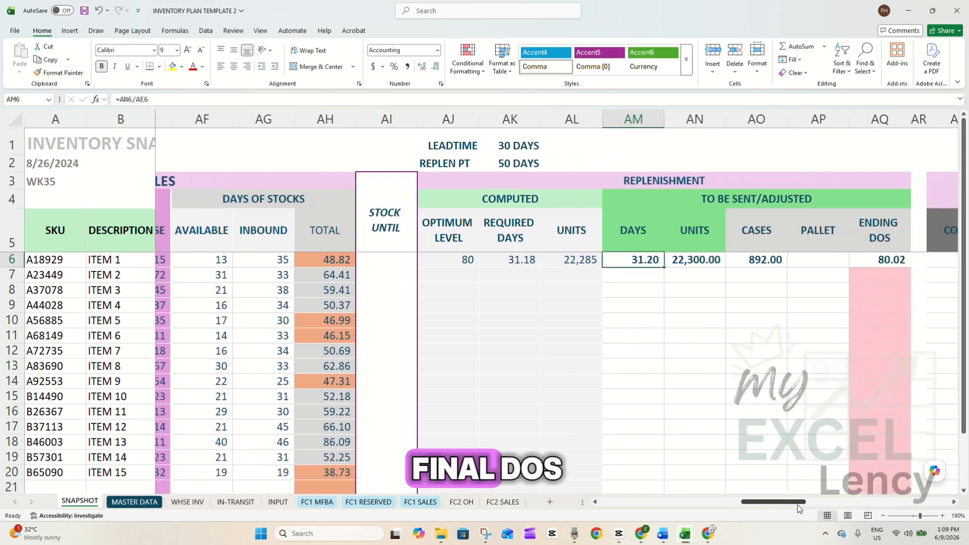
click(882, 260)
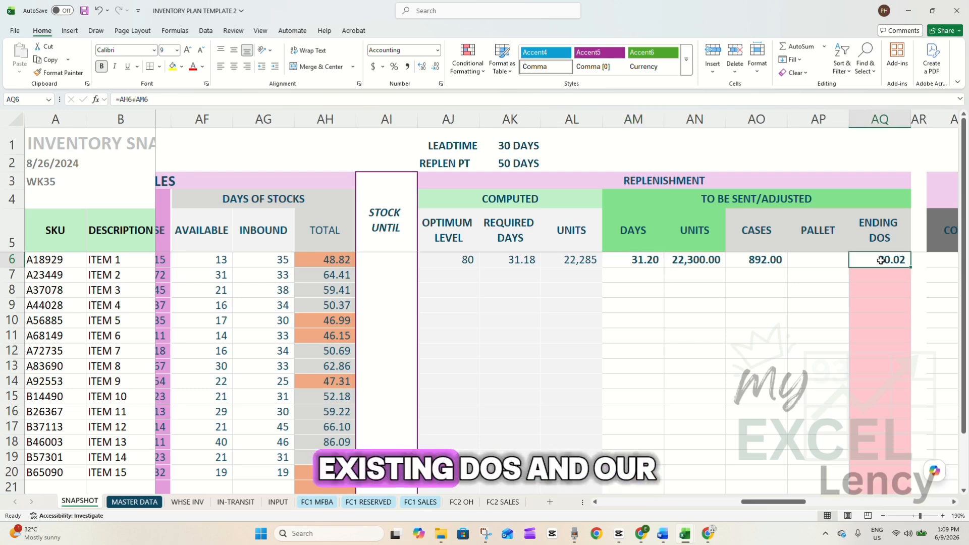
click(345, 259)
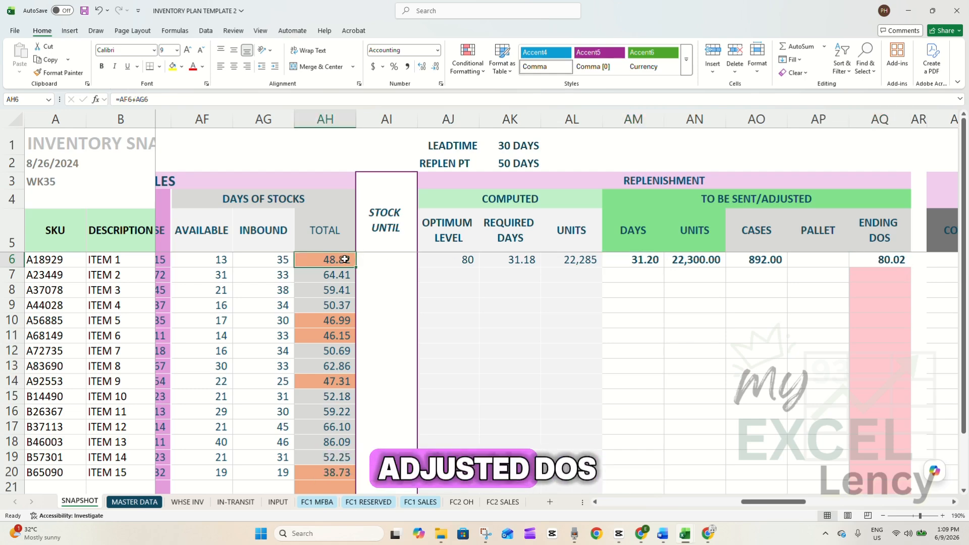
click(638, 261)
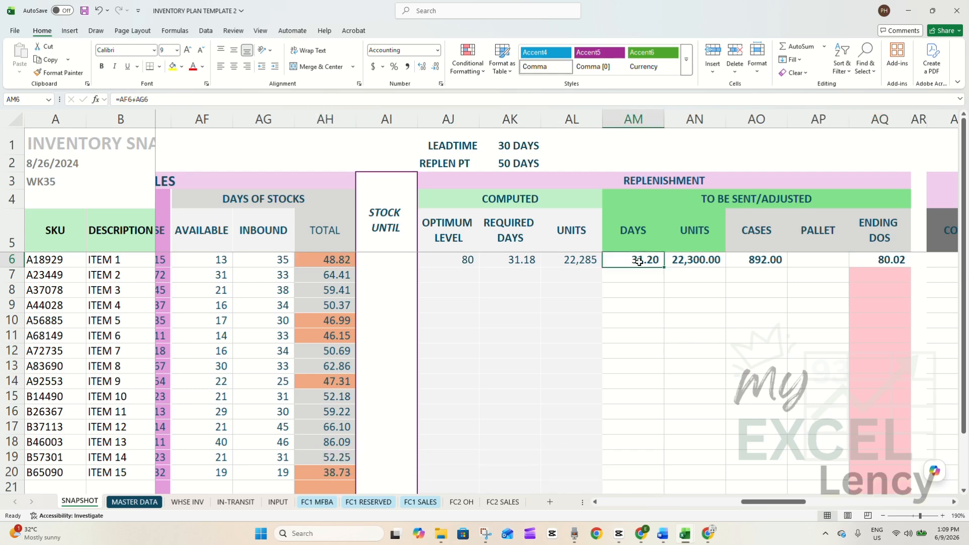
click(879, 258)
double_click(882, 259)
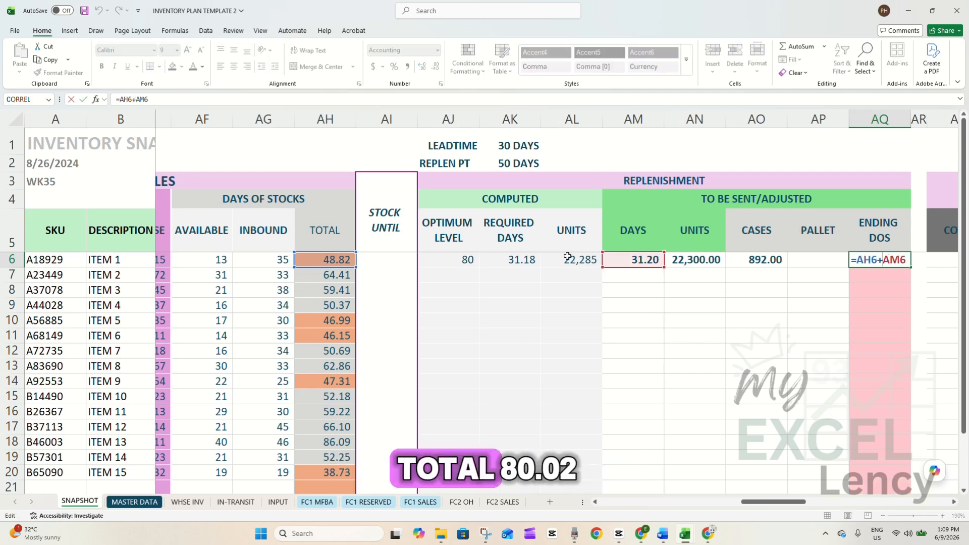
- Copy ITEM 1's replenishment formulas from OPTIMUM LEVEL through CASES (AJ6:AO6) down the item rows to row 22
key(Escape)
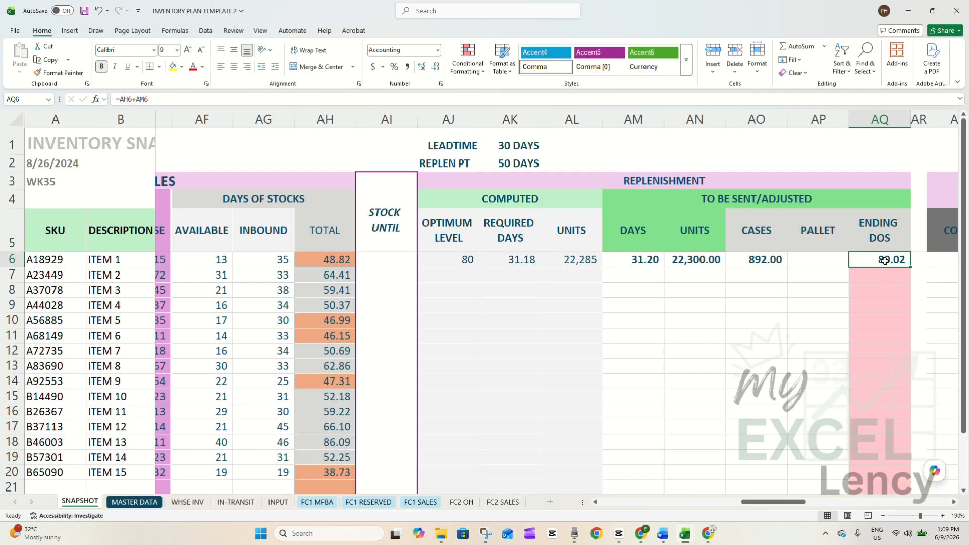
click(694, 275)
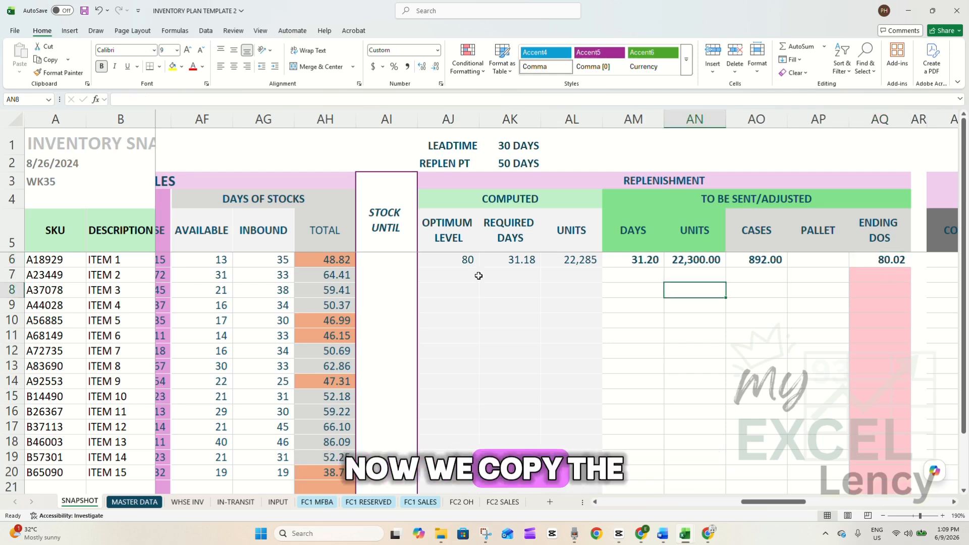
drag(461, 260, 726, 263)
key(ctrl+c)
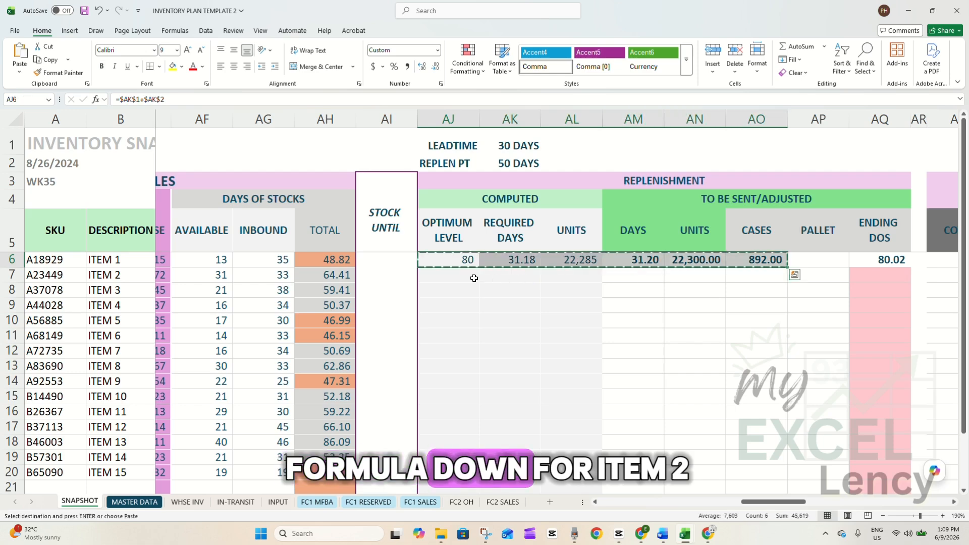
click(472, 277)
scroll(480, 357, down, 2)
shift+click(452, 444)
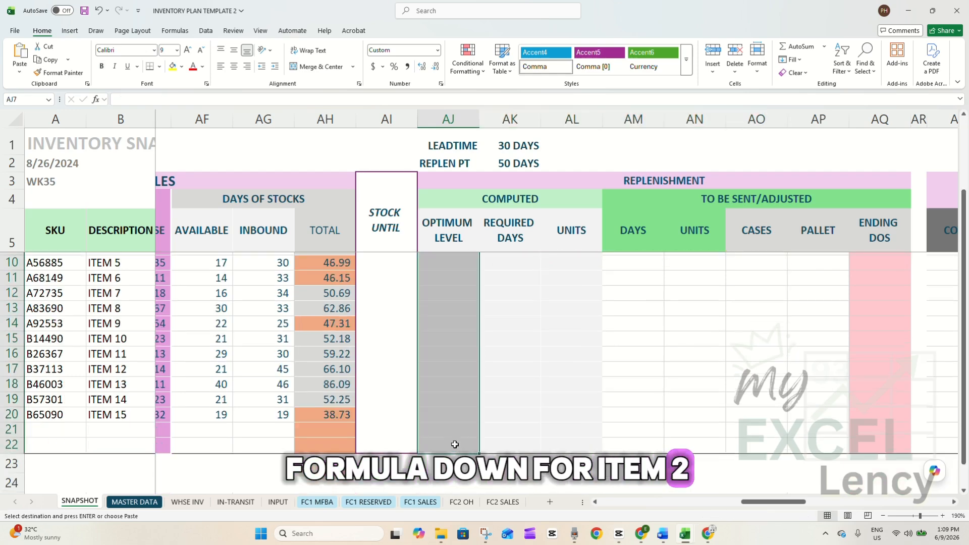
right_click(455, 446)
click(515, 199)
click(510, 293)
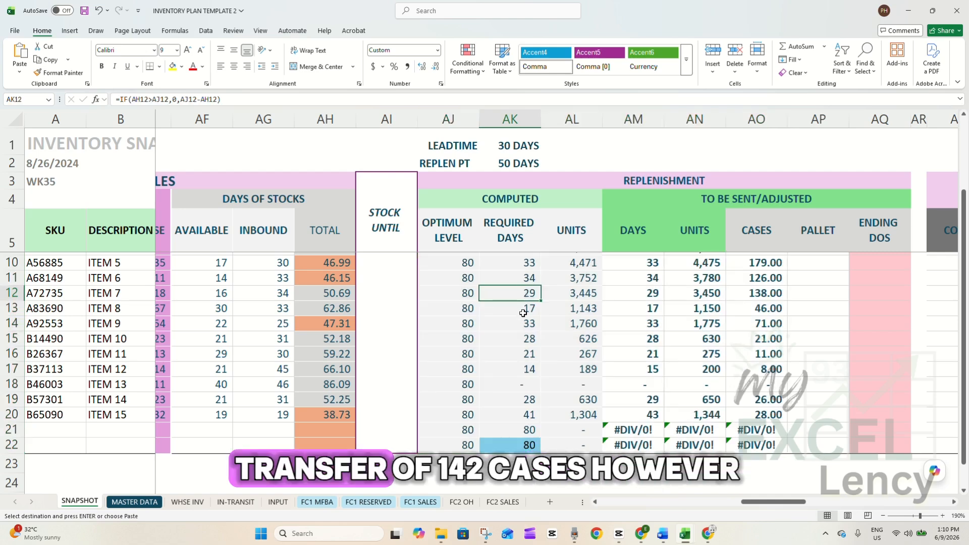
scroll(746, 289, up, 2)
key(Escape)
- Review ITEM 2's CASES formula in AO7 and compare its replenishment with the TOTAL days of stocks in AH7
click(757, 277)
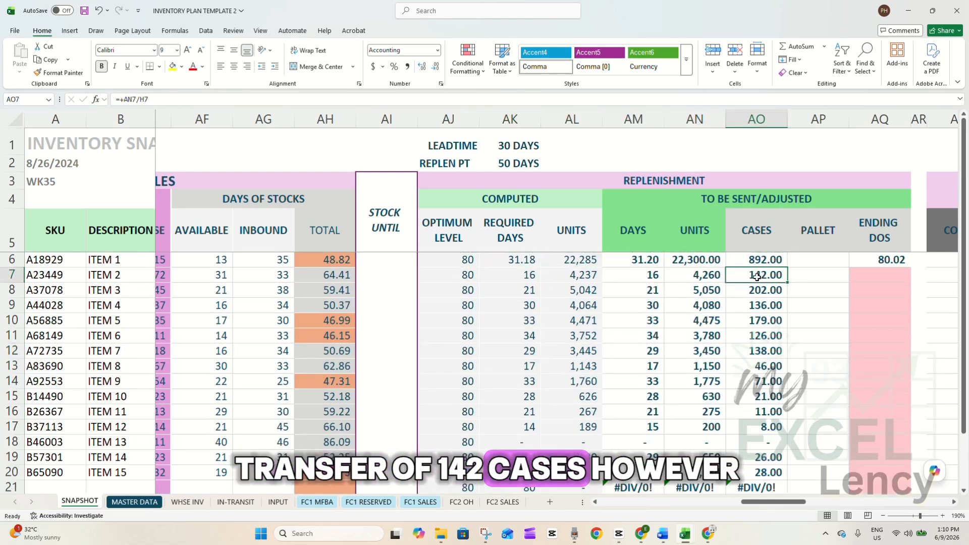
click(12, 275)
click(753, 277)
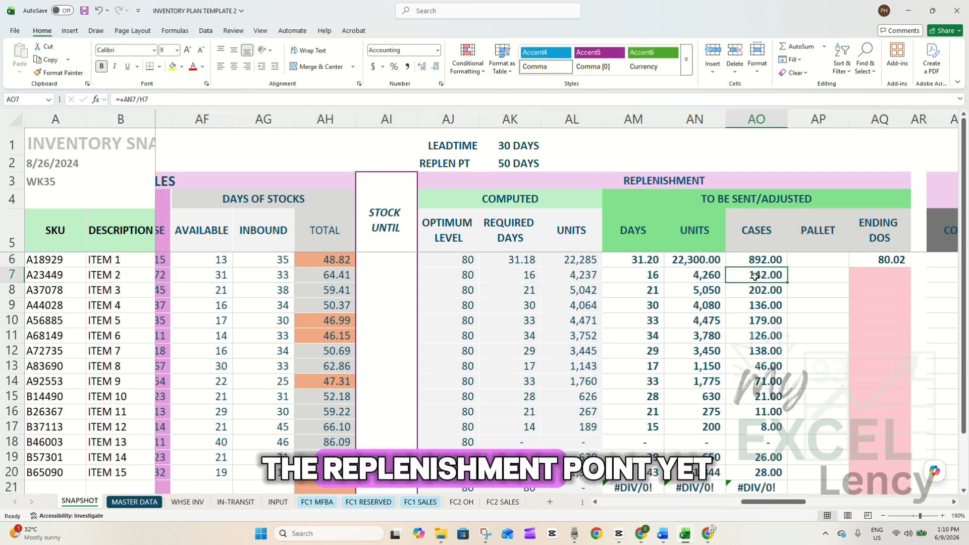
click(338, 274)
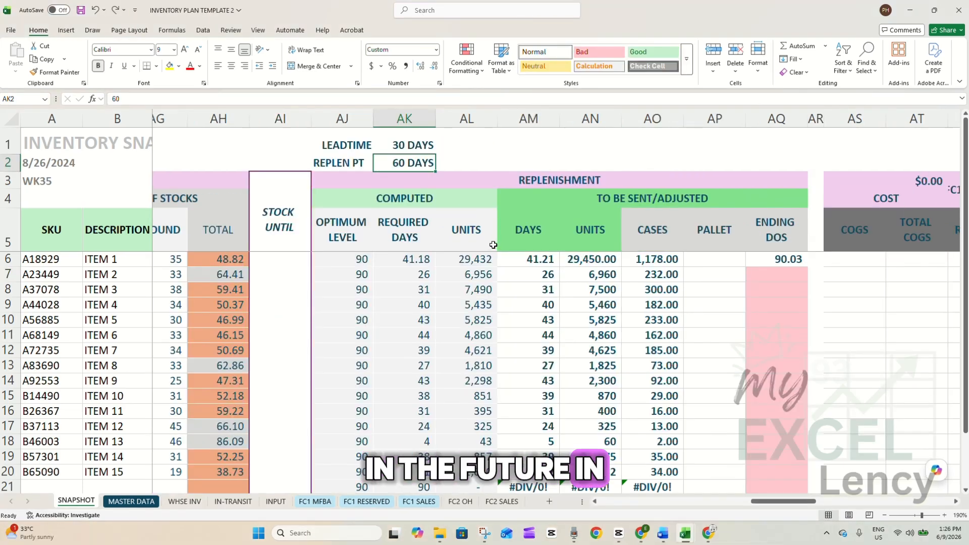
- Set the REPLEN PT in AK2 to 50 days
click(402, 146)
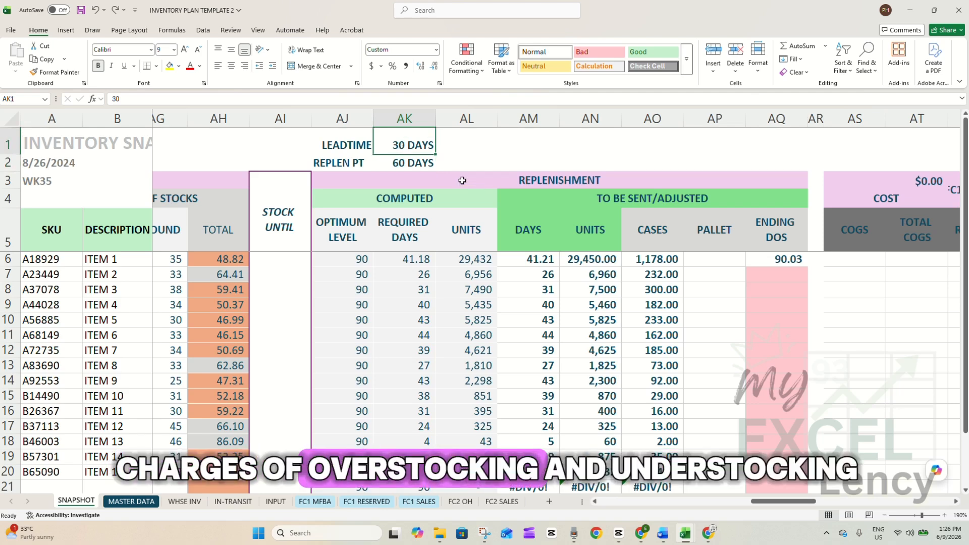
key(Down)
text(50)
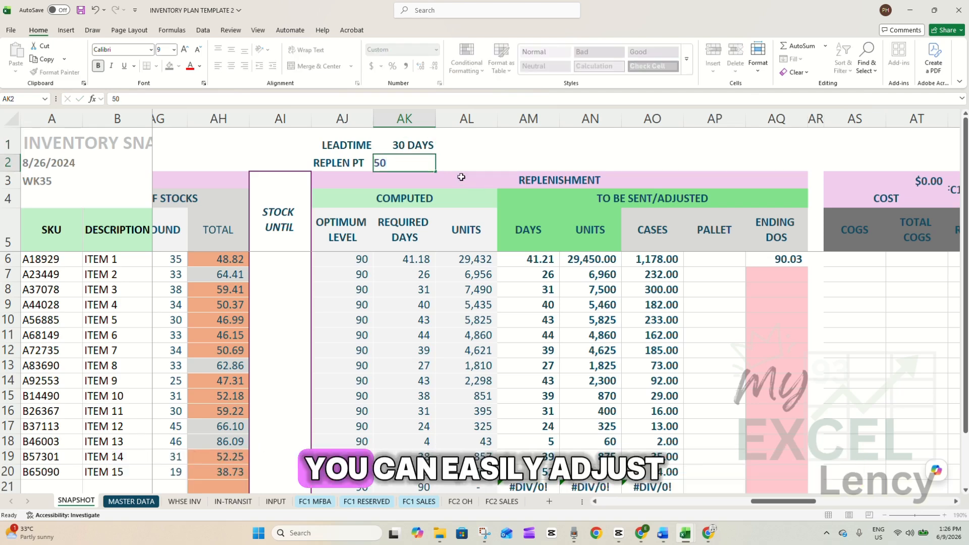
key(Return)
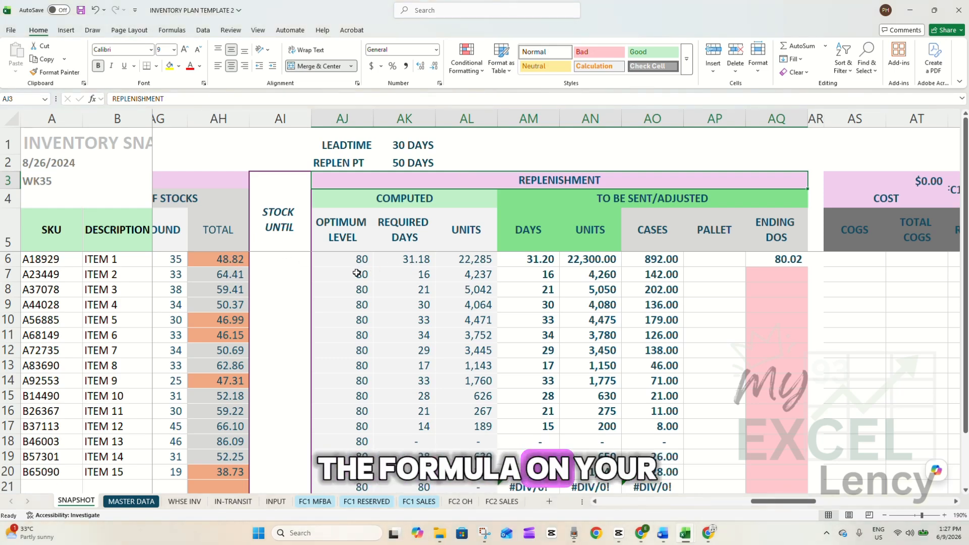
drag(777, 502, 772, 503)
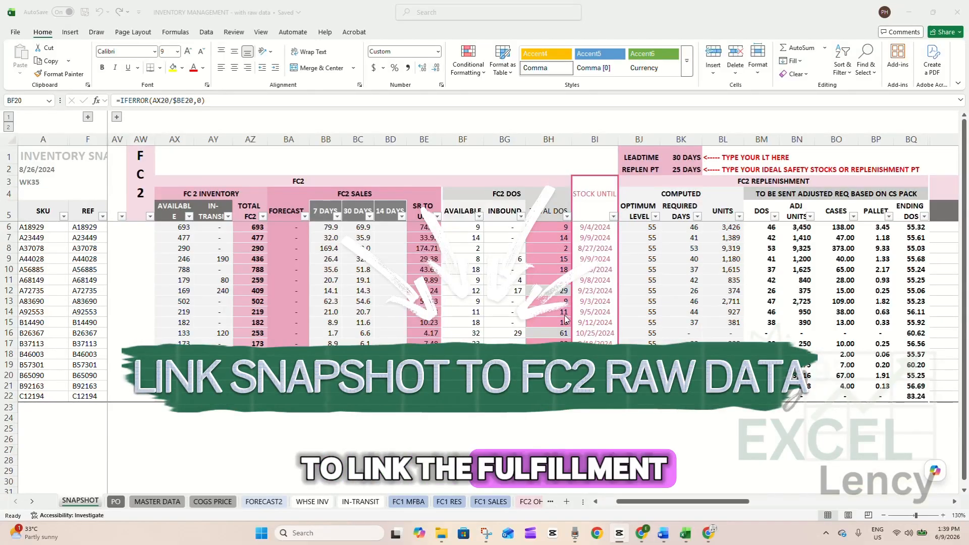
- In the INVENTORY MANAGEMENT - with raw data workbook, view SNAPSHOT's FC2 section and its FC2 OH and FC2 SALES source sheets
click(502, 303)
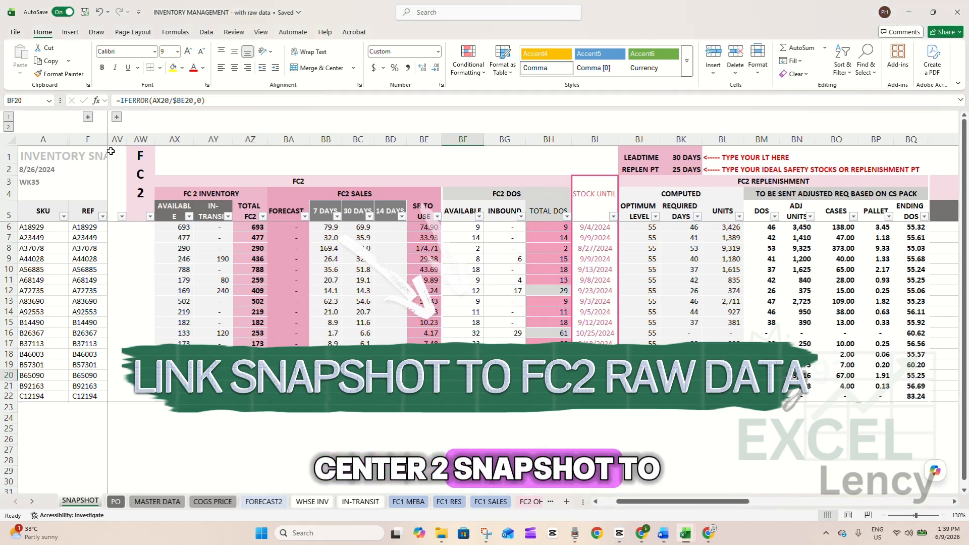
click(136, 156)
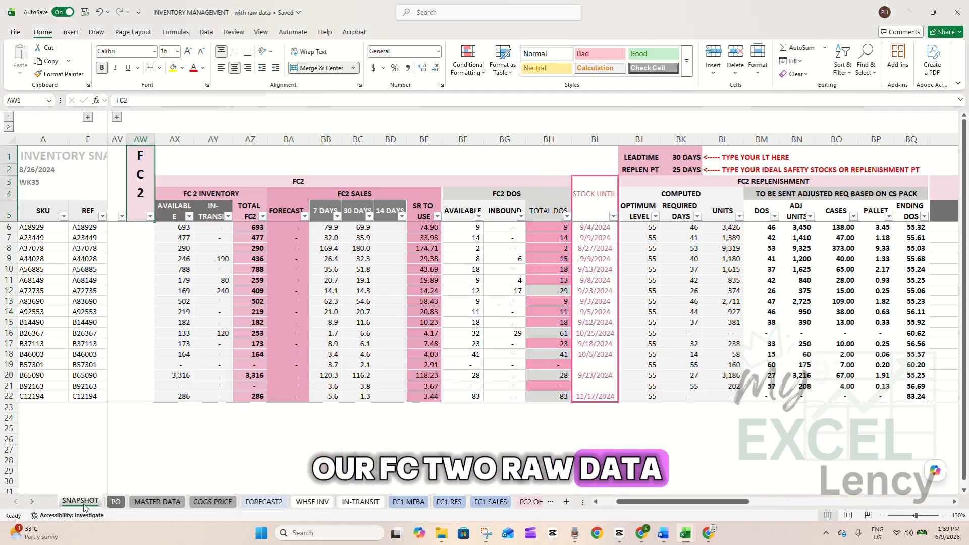
click(32, 501)
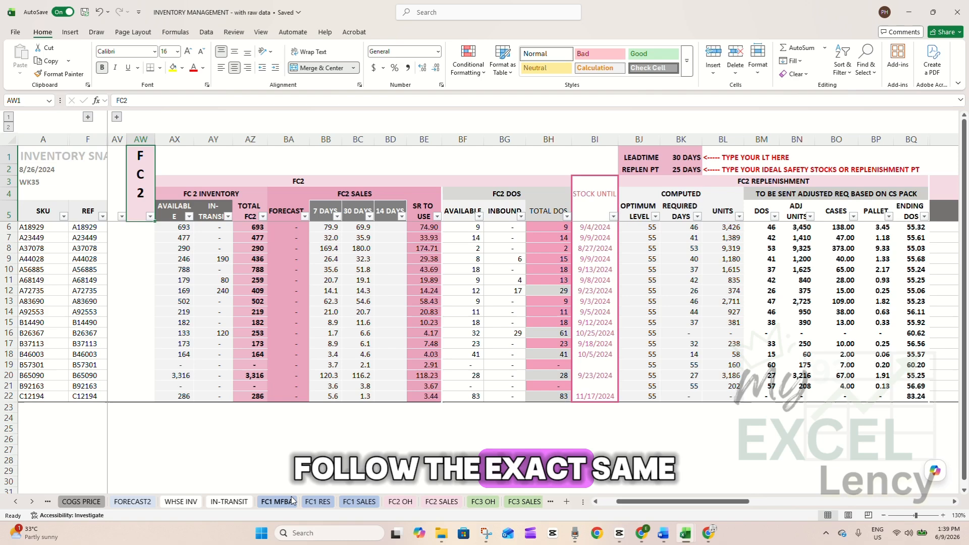
click(401, 501)
click(441, 502)
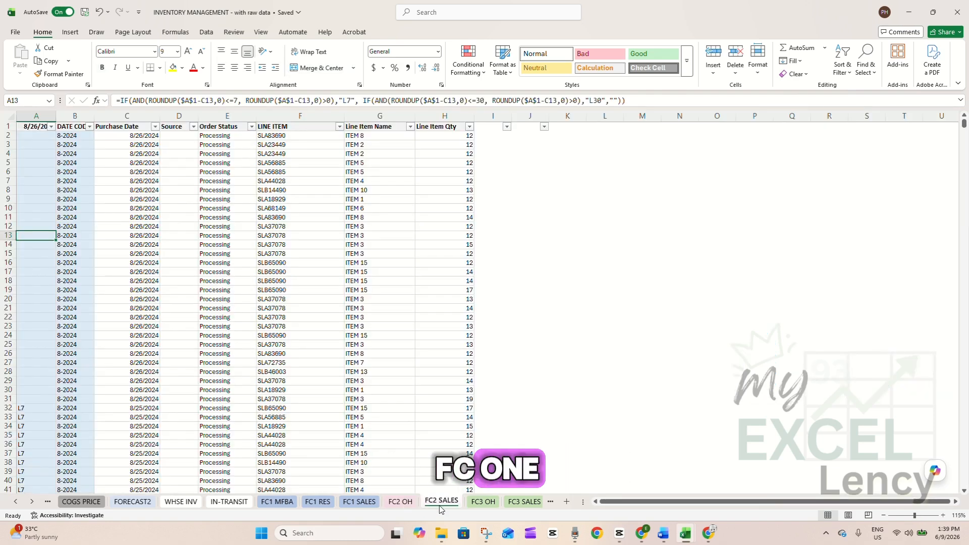
- Return to the SNAPSHOT sheet and inspect the FC2 formulas for AVAILABLE, IN-TRANSIT, 7 DAYS and 30 DAYS in row 6
click(16, 501)
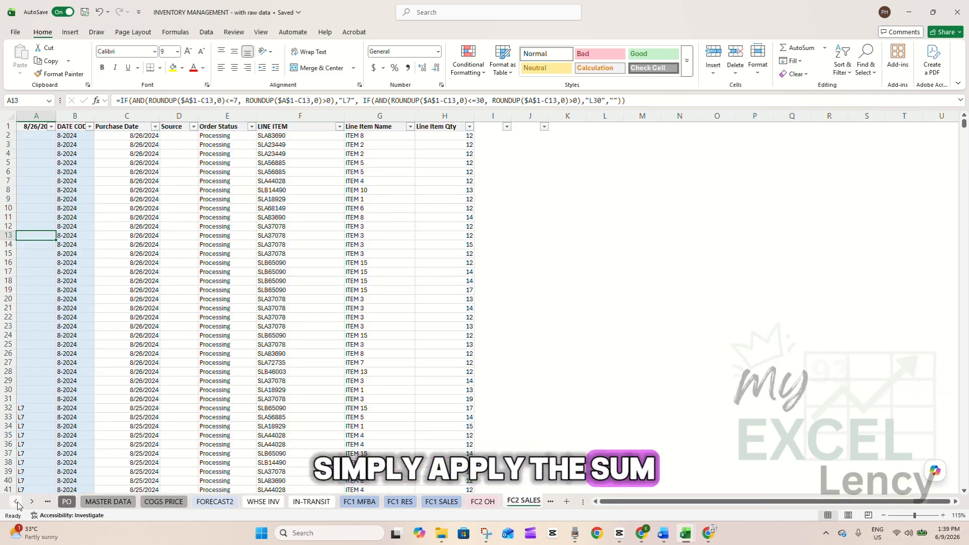
click(15, 502)
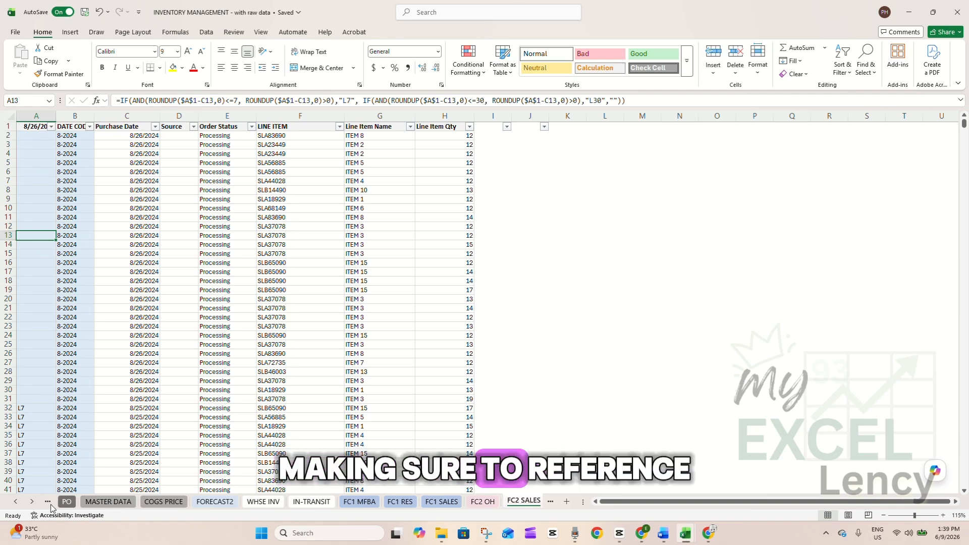
click(15, 501)
click(80, 501)
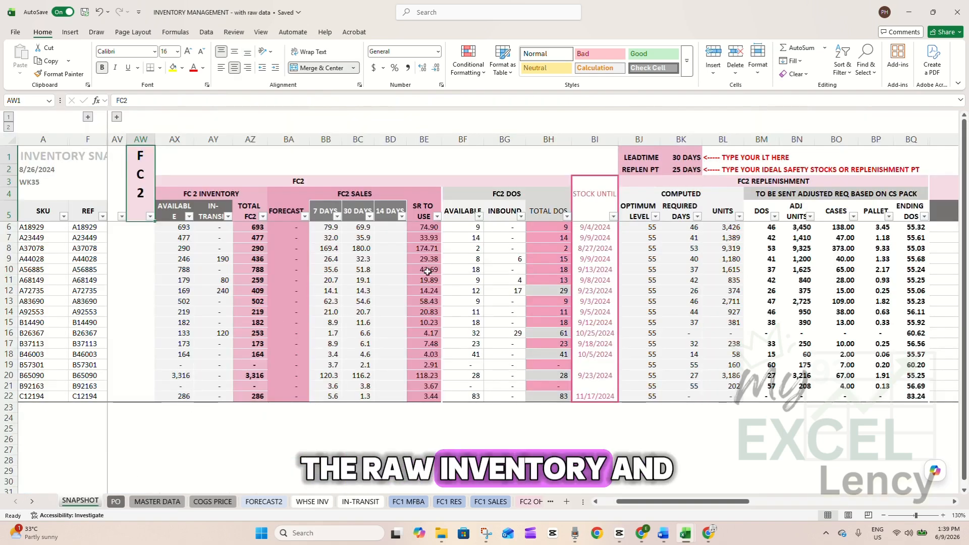
click(177, 231)
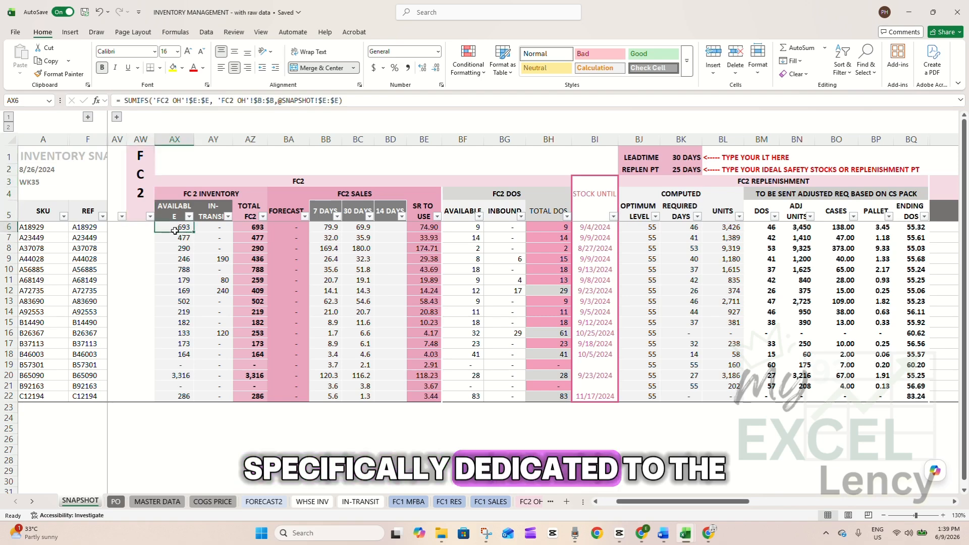
click(216, 228)
click(328, 227)
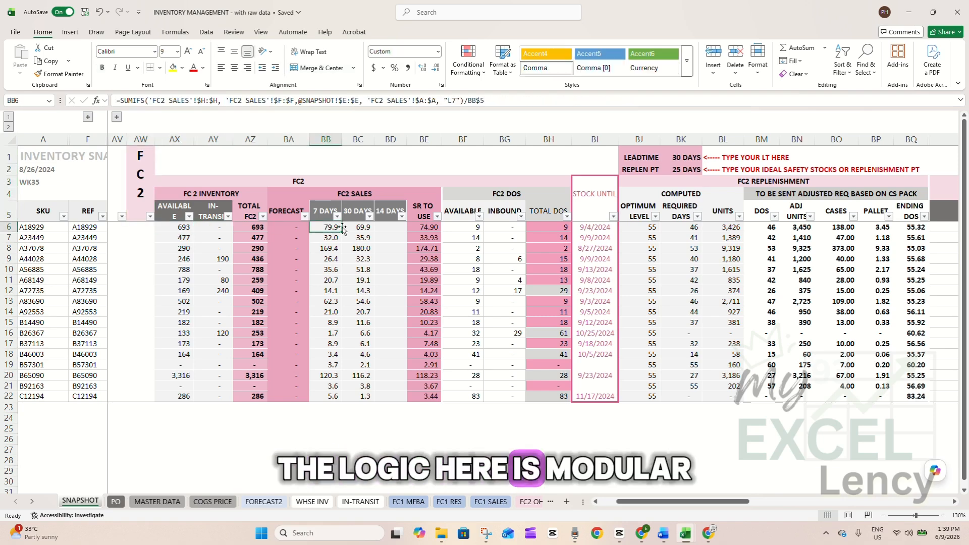
click(357, 227)
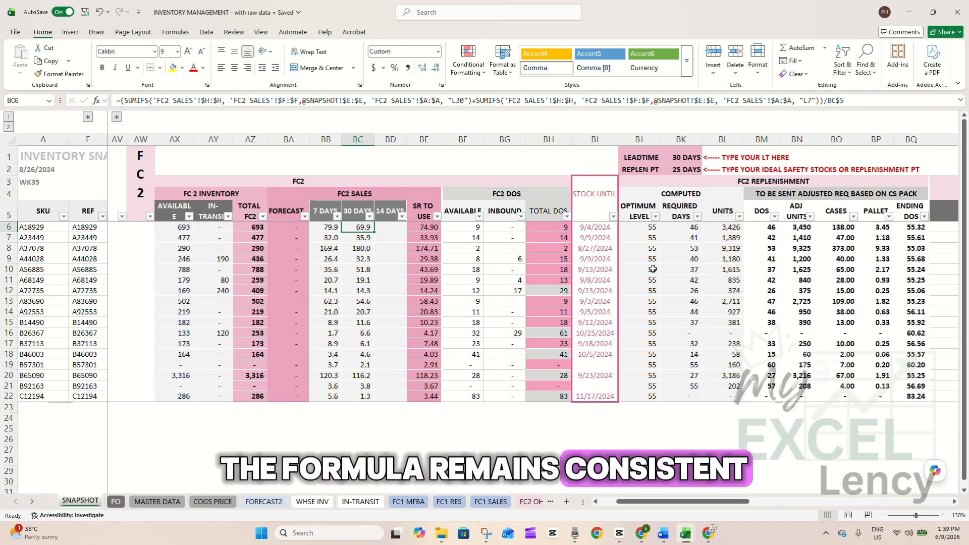
- Try an FC2 REPLEN PT of 30 days in BK2, and set it to 15 days
click(677, 171)
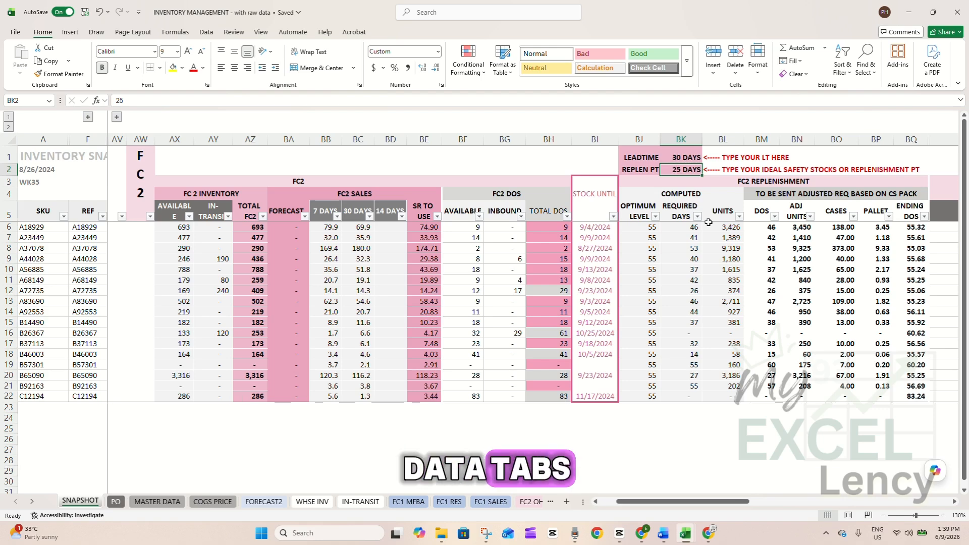
text(30)
key(Return)
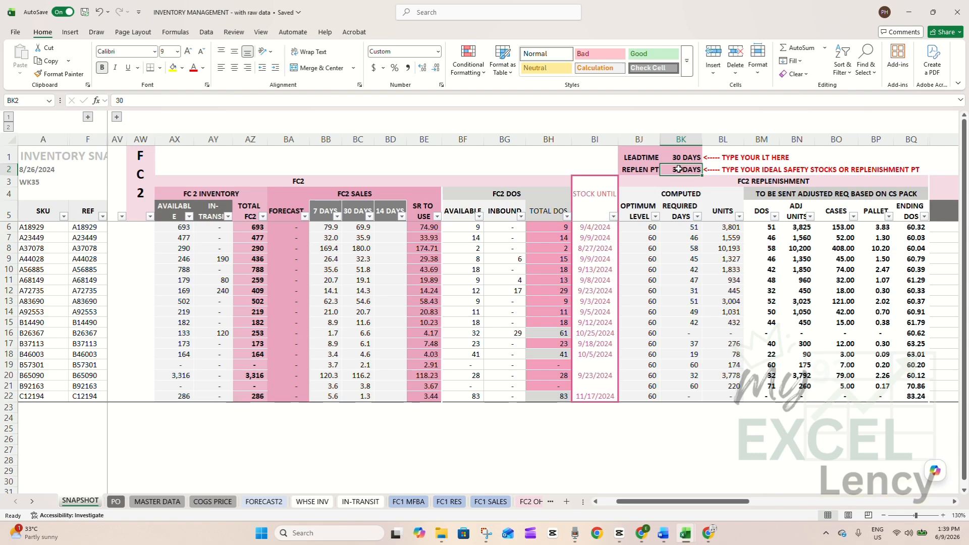
key(Return)
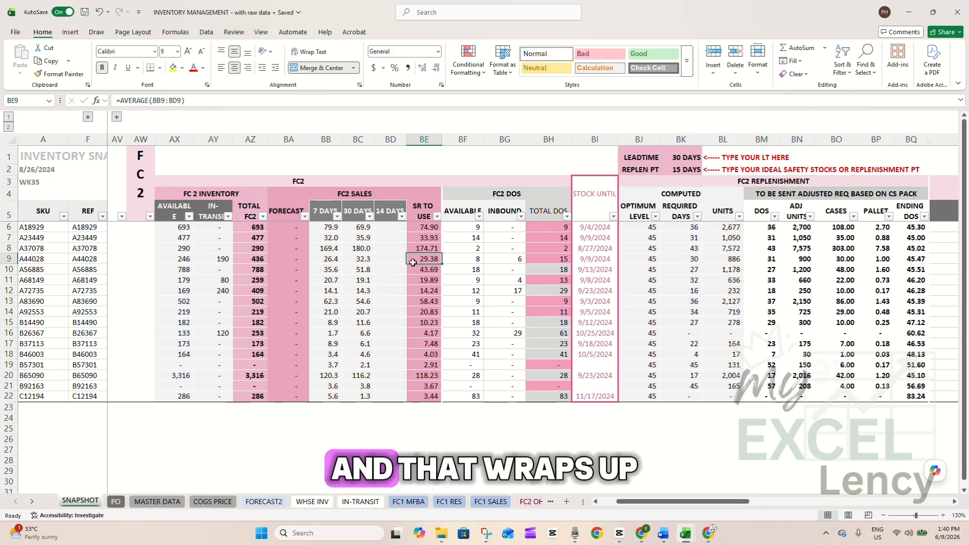